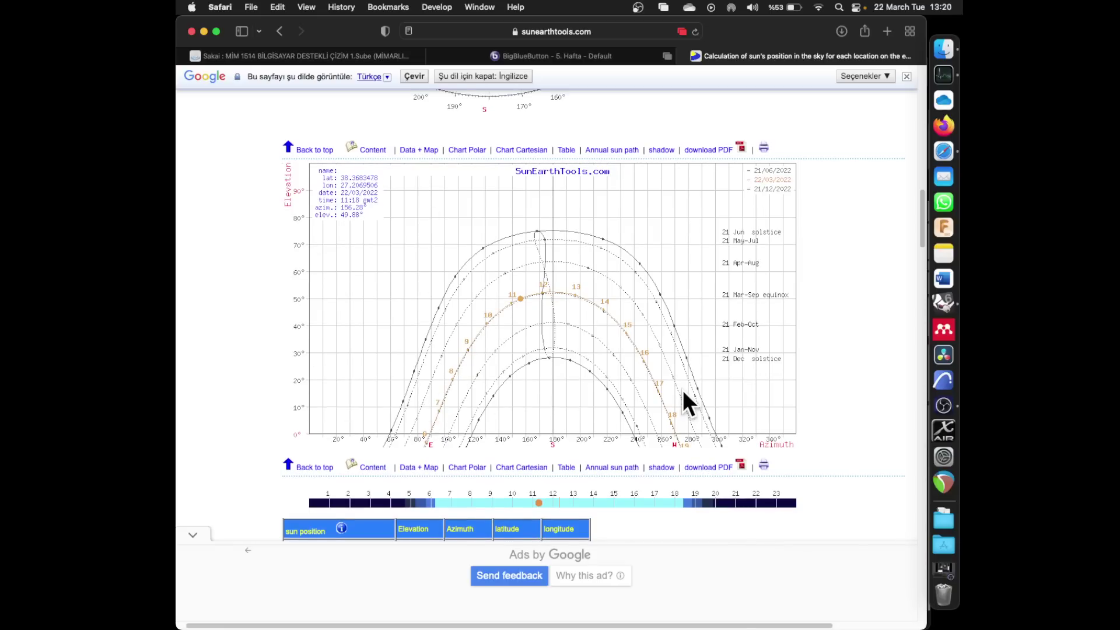
- Switch from the sun chart page to Grasshopper's Ladybug_Shadow Position definition and show the Ladybug (LB) component set used for the SunPath
{"action": "scroll", "coordinate": [683, 392], "scroll_direction": "up", "scroll_amount": 1}
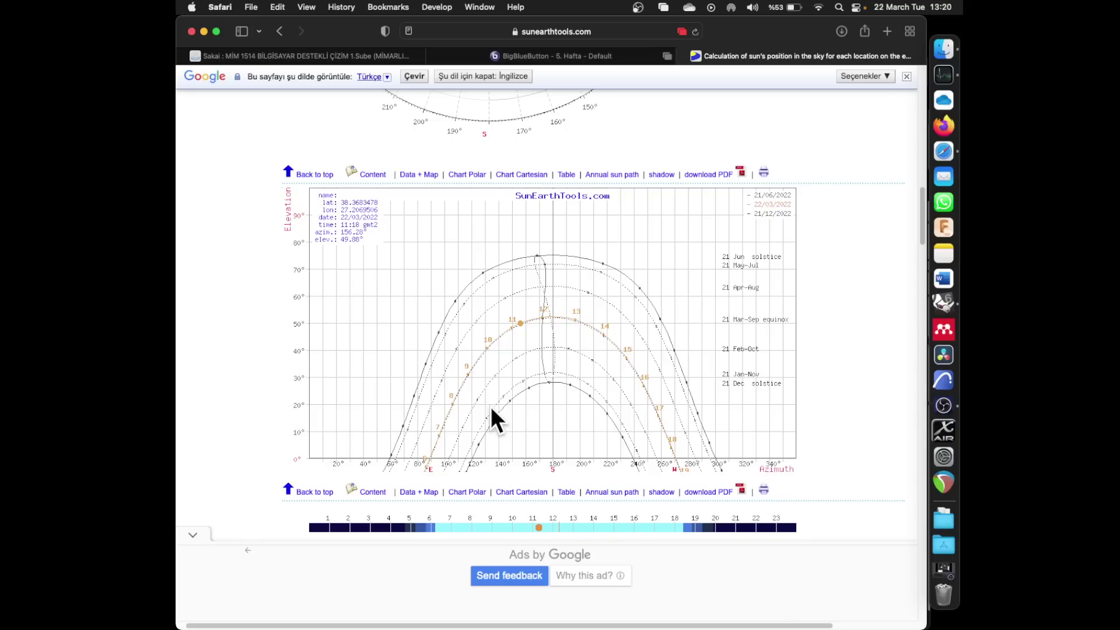
{"action": "left_click", "coordinate": [945, 303]}
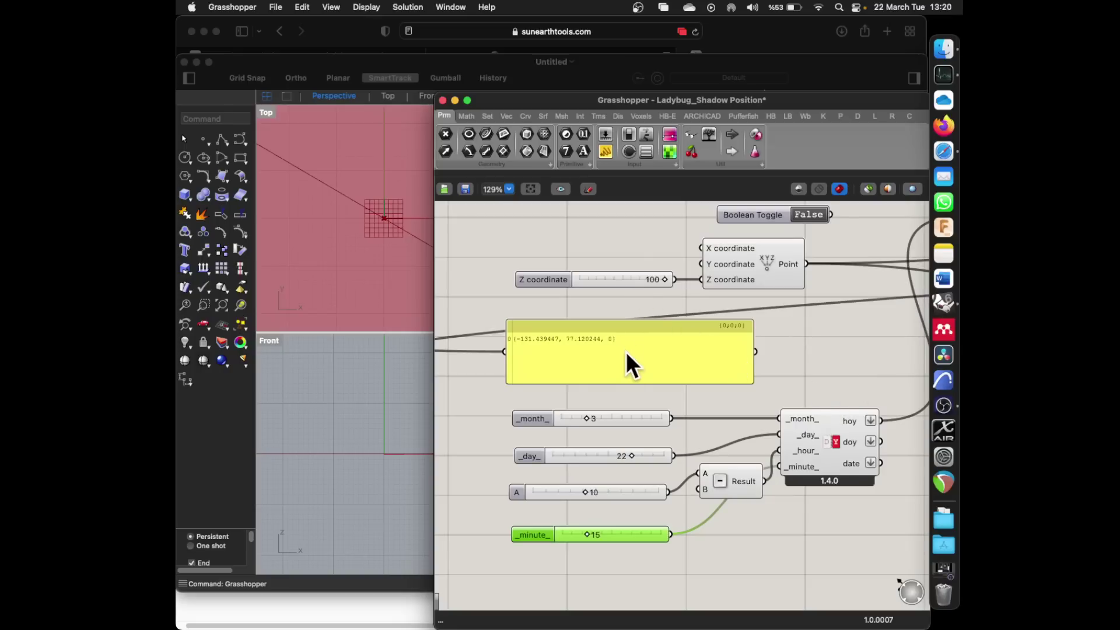
{"action": "scroll", "coordinate": [758, 368], "scroll_direction": "down", "scroll_amount": 5}
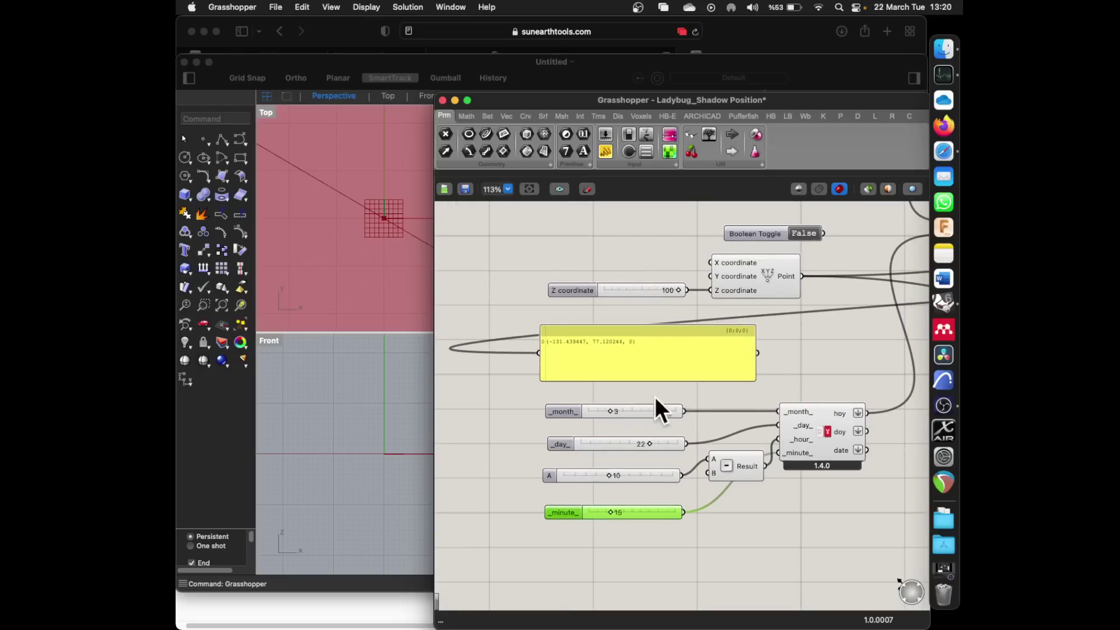
{"action": "scroll", "coordinate": [596, 464], "scroll_direction": "down", "scroll_amount": 2}
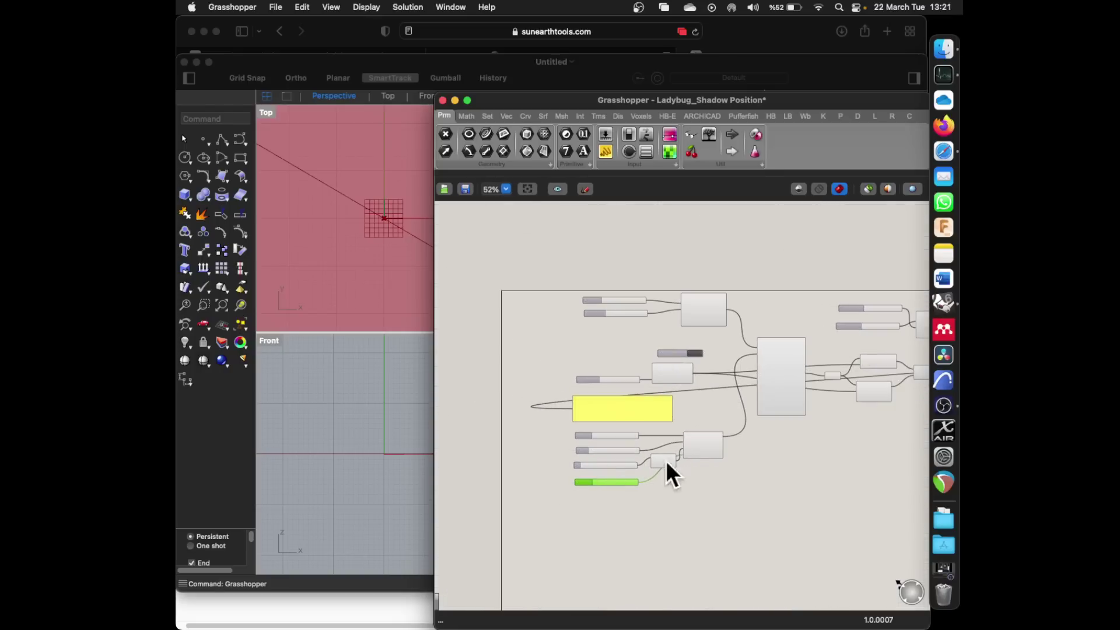
{"action": "scroll", "coordinate": [666, 460], "scroll_direction": "right", "scroll_amount": 4}
{"action": "scroll", "coordinate": [639, 317], "scroll_direction": "up", "scroll_amount": 3}
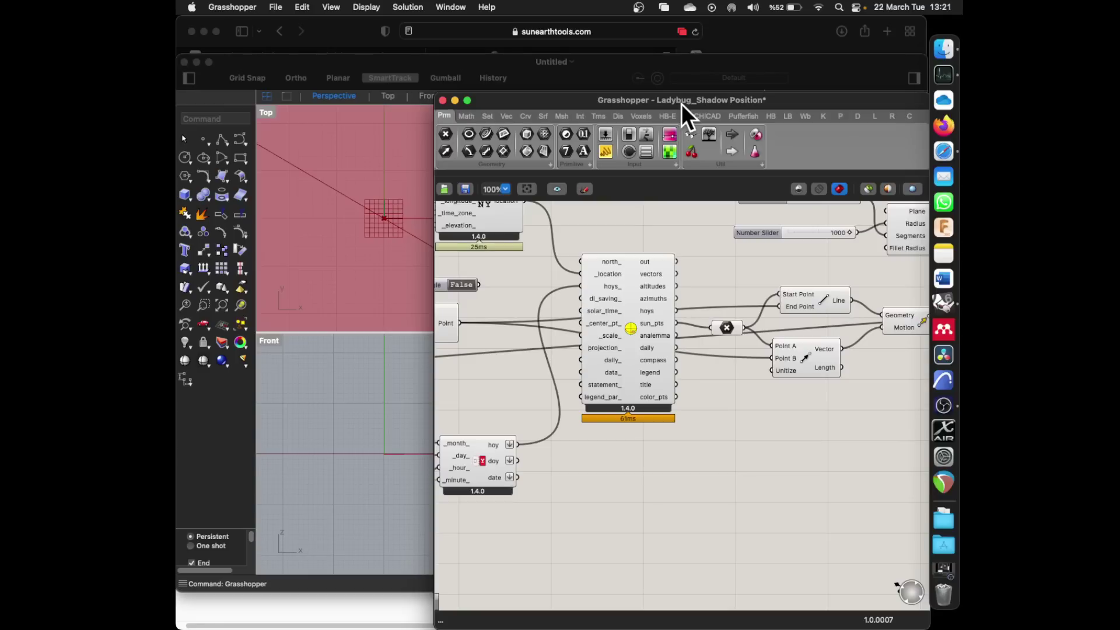
{"action": "left_click", "coordinate": [787, 116]}
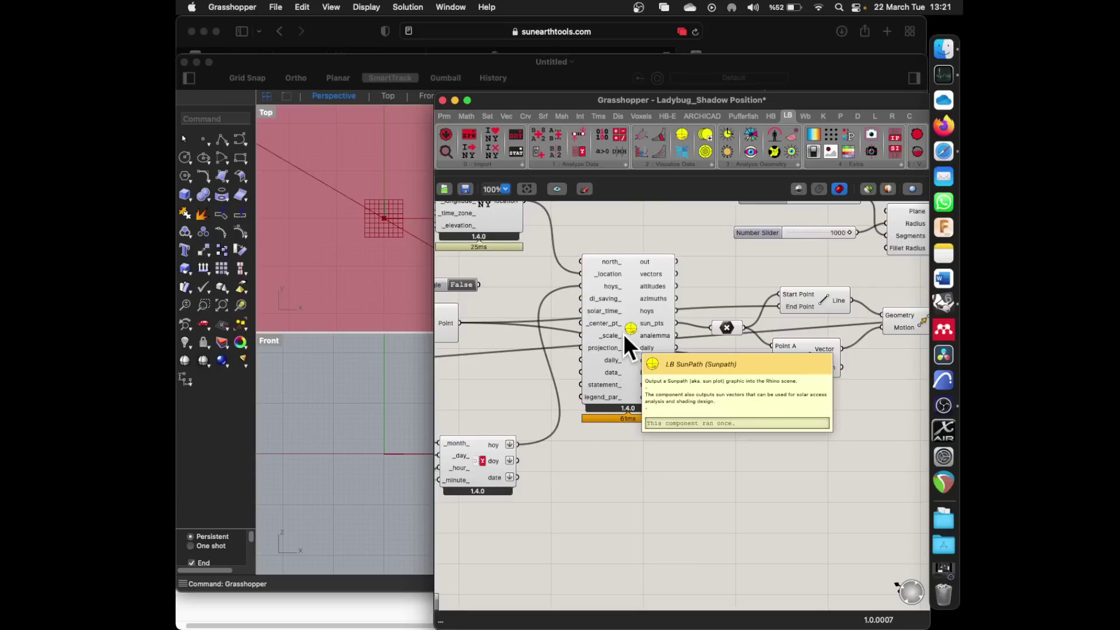
{"action": "scroll", "coordinate": [754, 461], "scroll_direction": "down", "scroll_amount": 5}
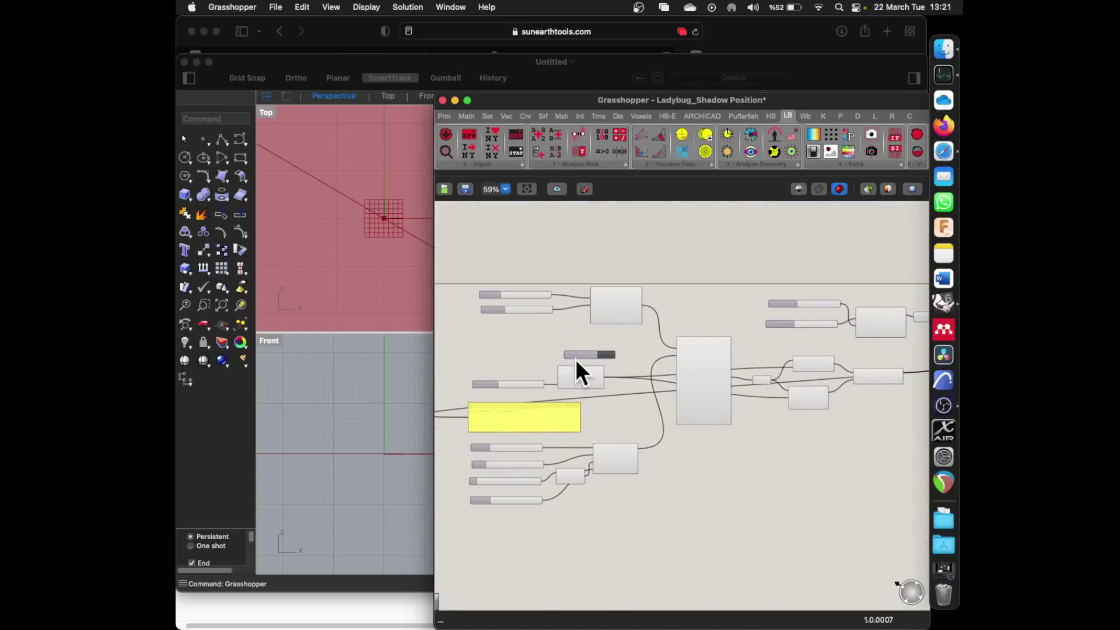
- Move the unconnected Boolean Toggle out from between the location and point components and delete it
{"action": "scroll", "coordinate": [575, 362], "scroll_direction": "up", "scroll_amount": 3}
{"action": "left_click_drag", "start_coordinate": [530, 345], "coordinate": [619, 328]}
{"action": "scroll", "coordinate": [601, 278], "scroll_direction": "up", "scroll_amount": 5}
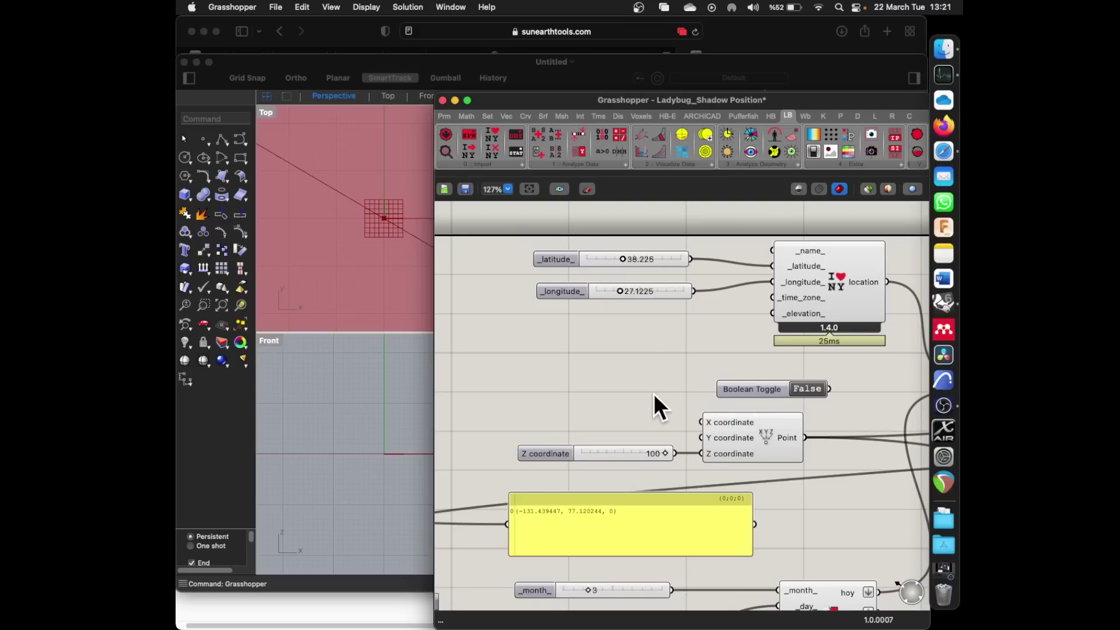
{"action": "scroll", "coordinate": [653, 394], "scroll_direction": "down", "scroll_amount": 3}
{"action": "scroll", "coordinate": [653, 393], "scroll_direction": "right", "scroll_amount": 2}
{"action": "left_click_drag", "start_coordinate": [706, 337], "coordinate": [492, 326]}
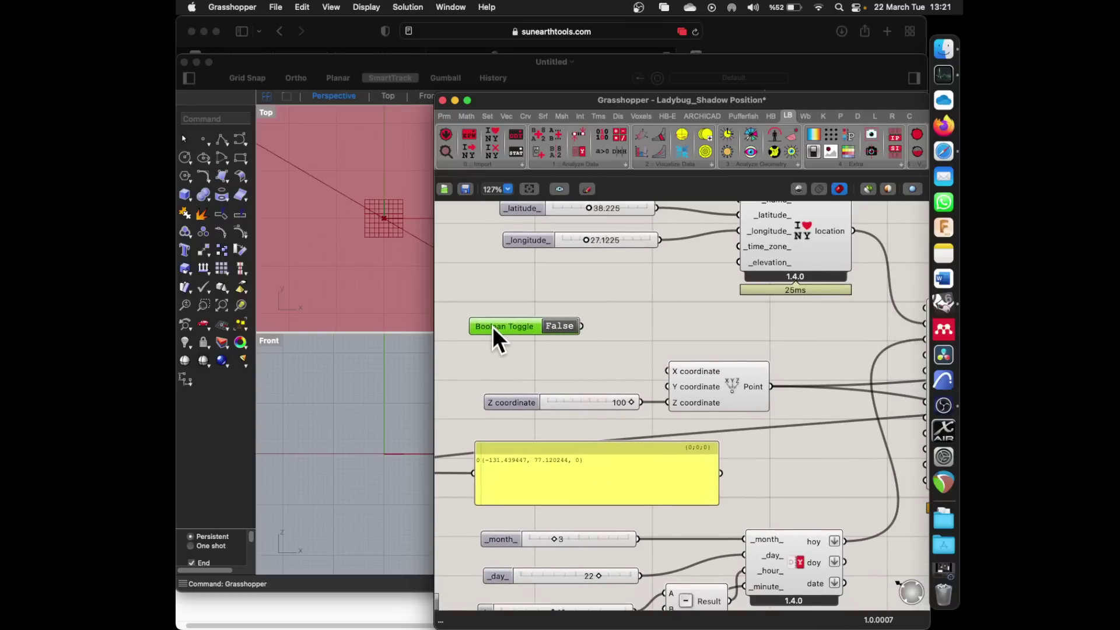
{"action": "key", "text": "Delete"}
{"action": "scroll", "coordinate": [562, 337], "scroll_direction": "down", "scroll_amount": 1}
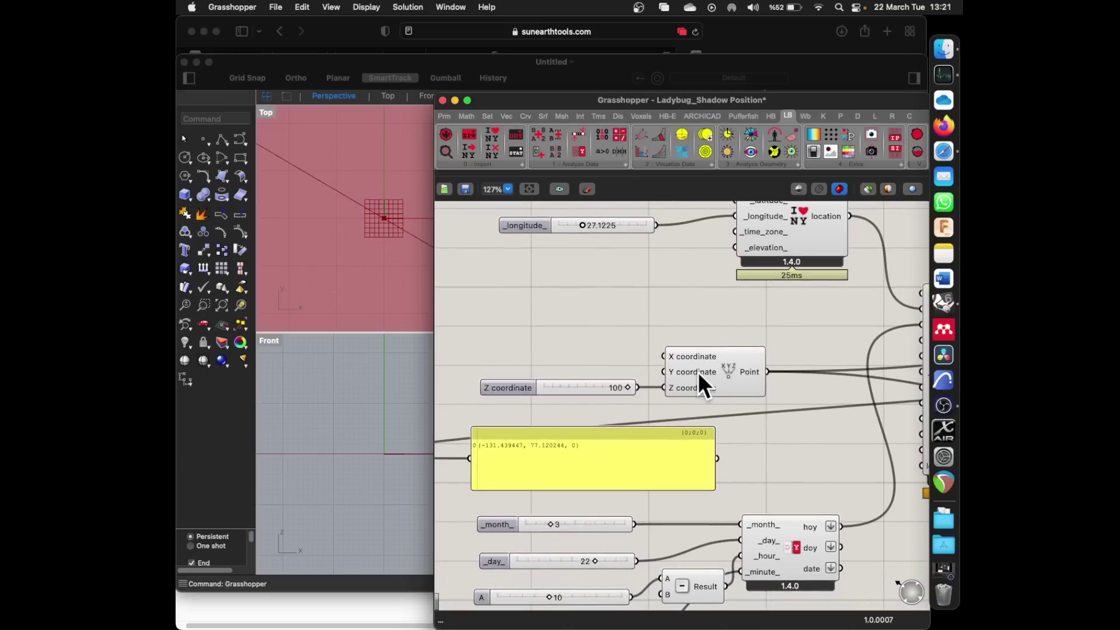
- Examine the Construct Point component, the month, day, hour and minute sliders, and their wiring into the SunPath component
{"action": "left_click_drag", "start_coordinate": [718, 369], "coordinate": [720, 370]}
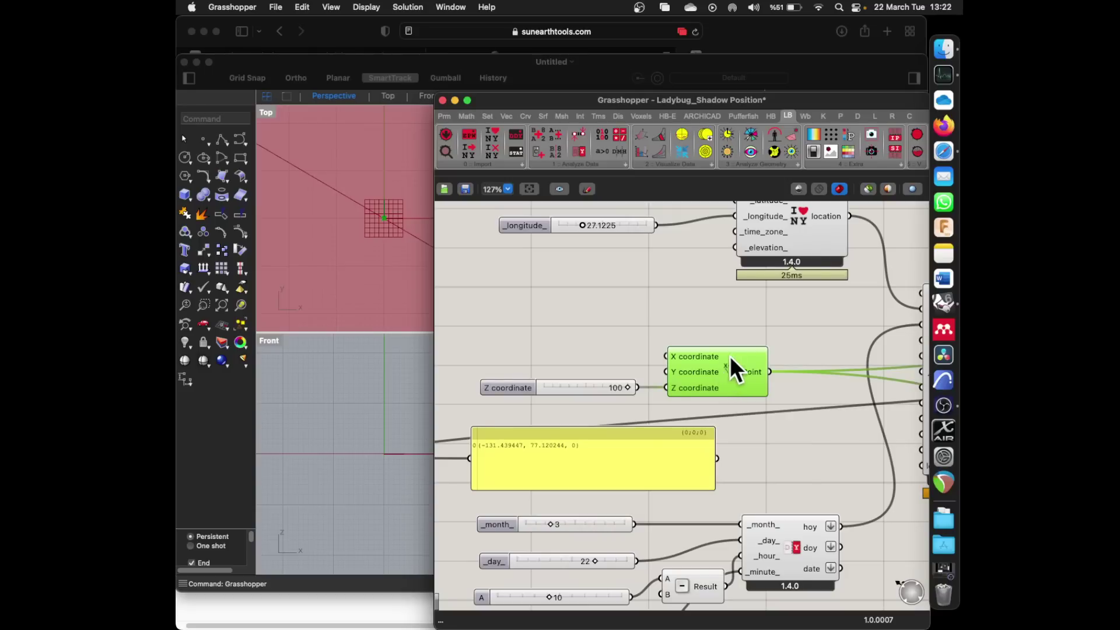
{"action": "scroll", "coordinate": [694, 458], "scroll_direction": "down", "scroll_amount": 5}
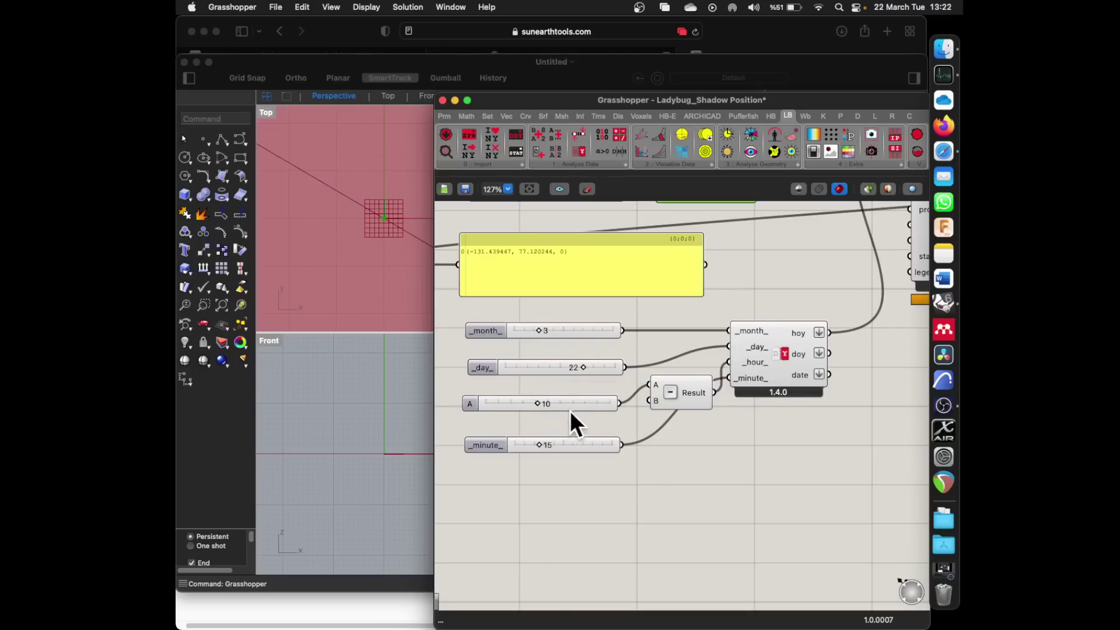
{"action": "scroll", "coordinate": [561, 388], "scroll_direction": "down", "scroll_amount": 2}
{"action": "scroll", "coordinate": [562, 388], "scroll_direction": "down", "scroll_amount": 3}
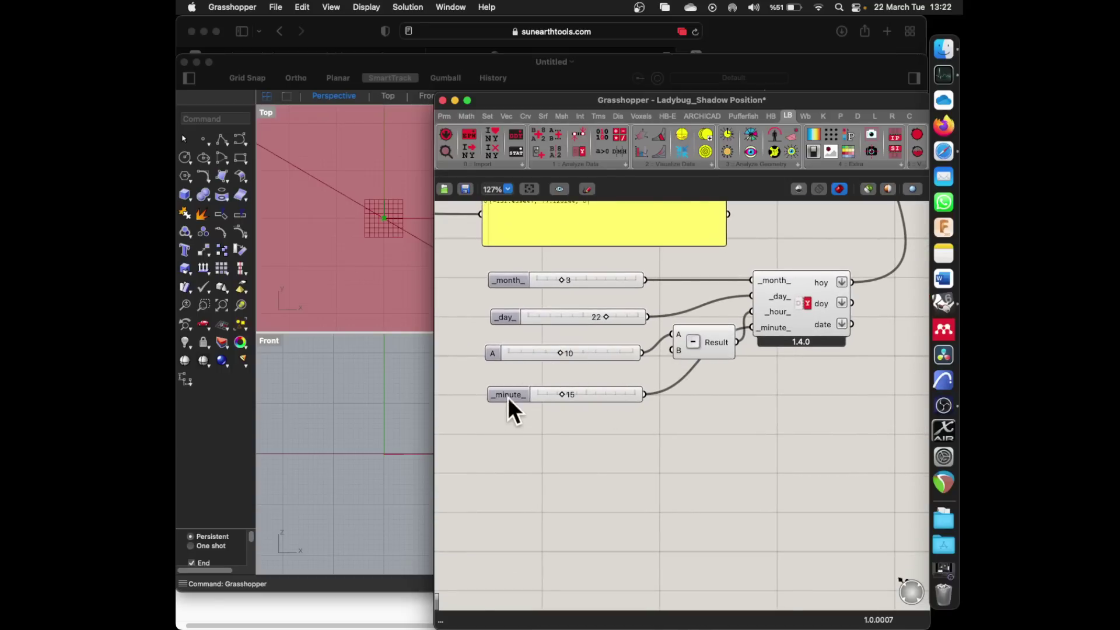
{"action": "mouse_move", "coordinate": [568, 394]}
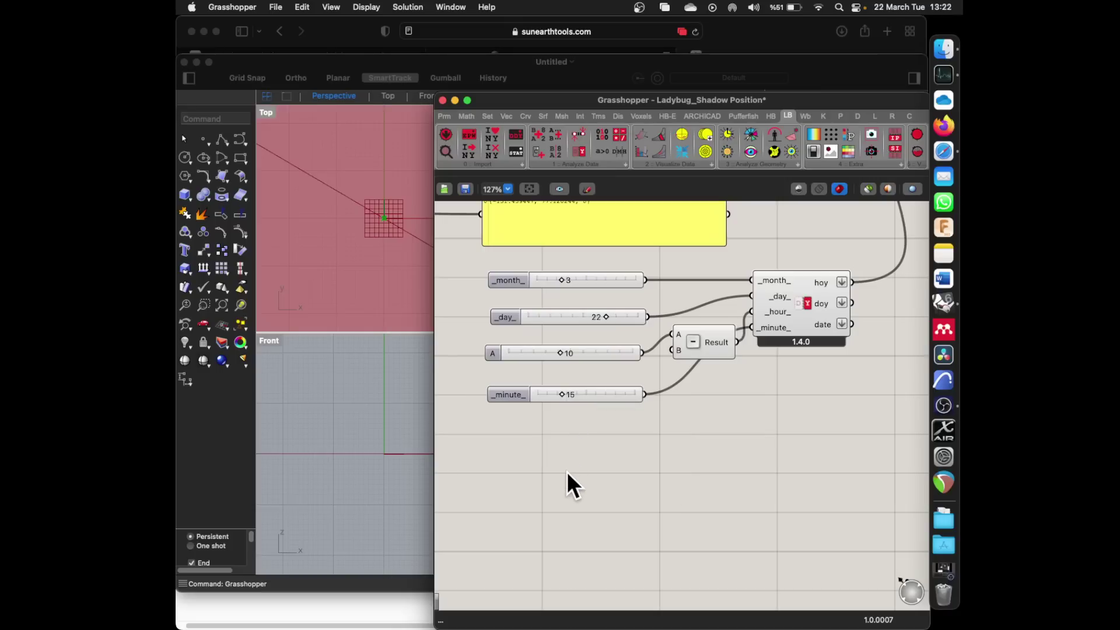
{"action": "scroll", "coordinate": [665, 475], "scroll_direction": "up", "scroll_amount": 5}
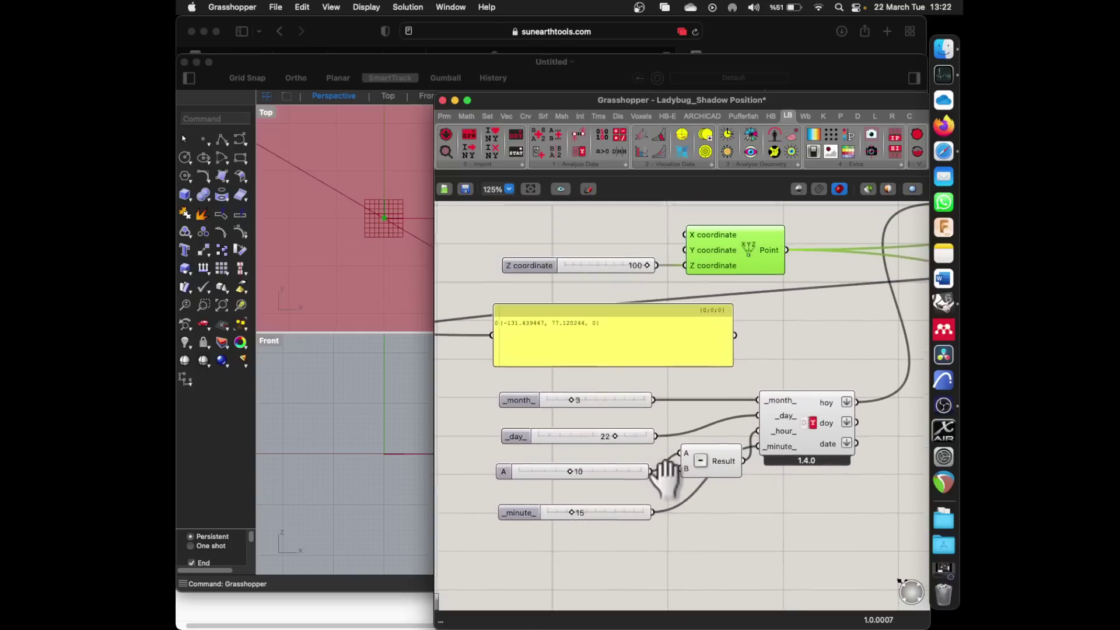
{"action": "scroll", "coordinate": [733, 352], "scroll_direction": "down", "scroll_amount": 2}
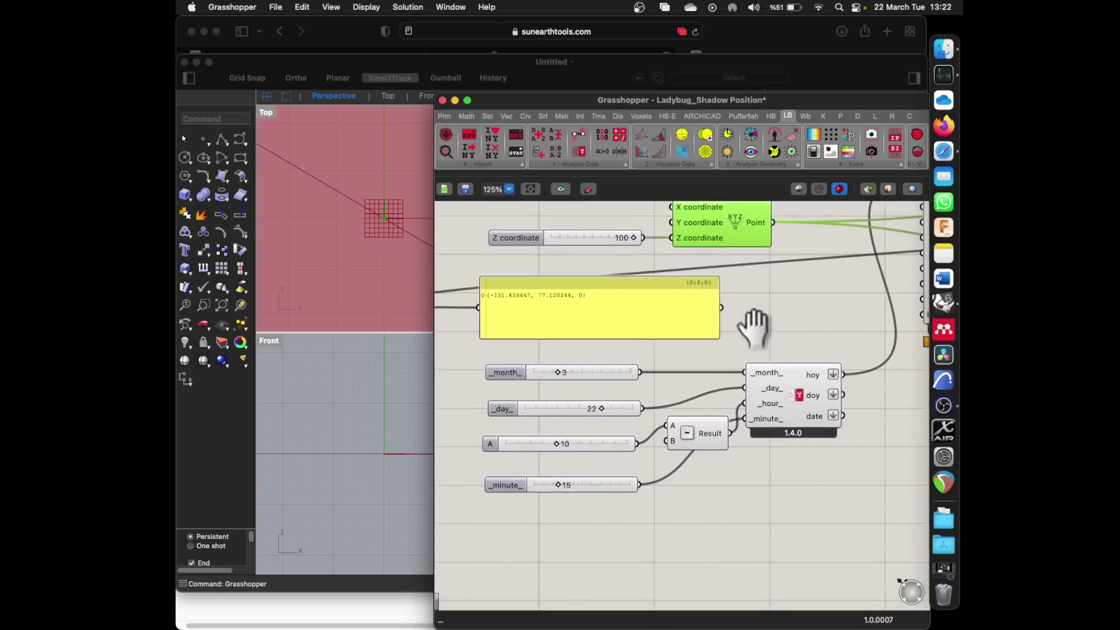
{"action": "scroll", "coordinate": [754, 327], "scroll_direction": "up", "scroll_amount": 3}
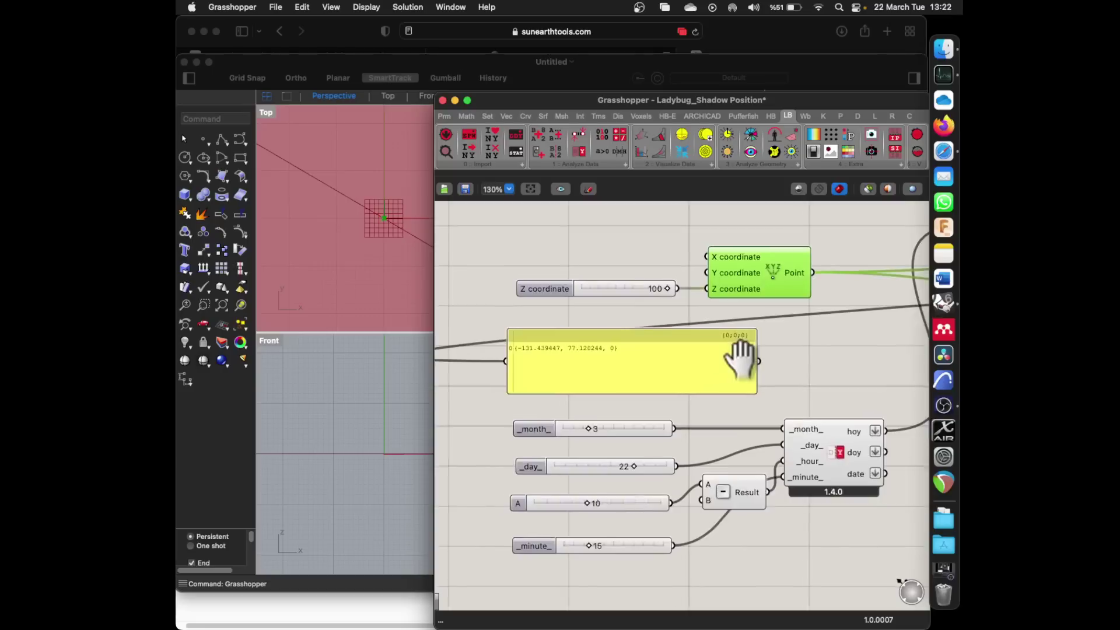
{"action": "scroll", "coordinate": [740, 357], "scroll_direction": "down", "scroll_amount": 5}
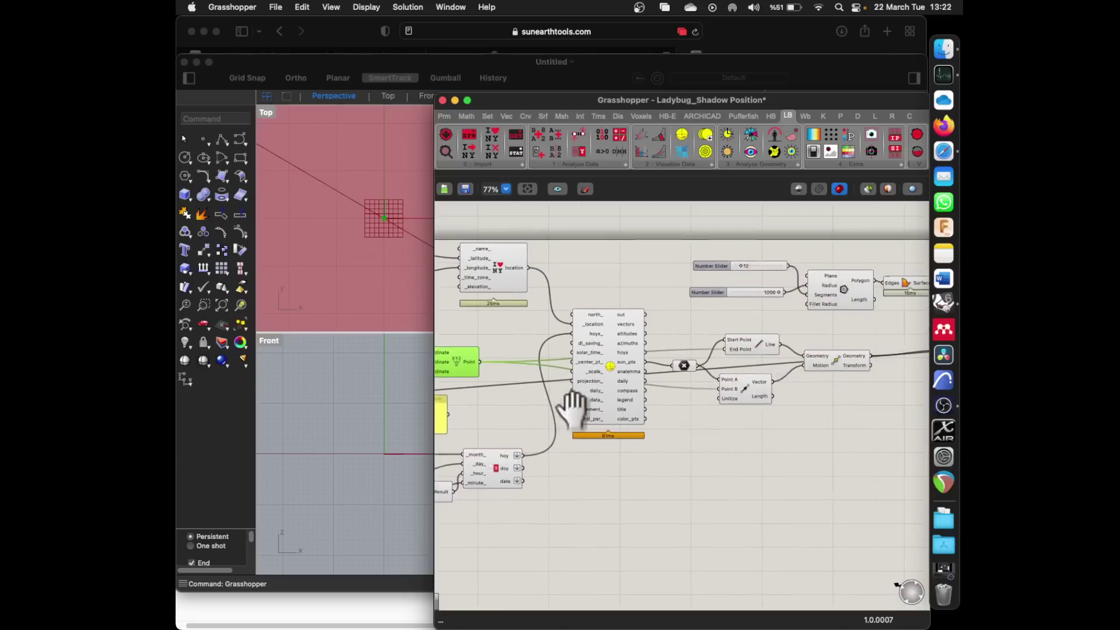
{"action": "left_click_drag", "start_coordinate": [675, 375], "coordinate": [537, 387]}
{"action": "left_click_drag", "start_coordinate": [650, 405], "coordinate": [731, 408]}
{"action": "left_click_drag", "start_coordinate": [578, 428], "coordinate": [783, 400]}
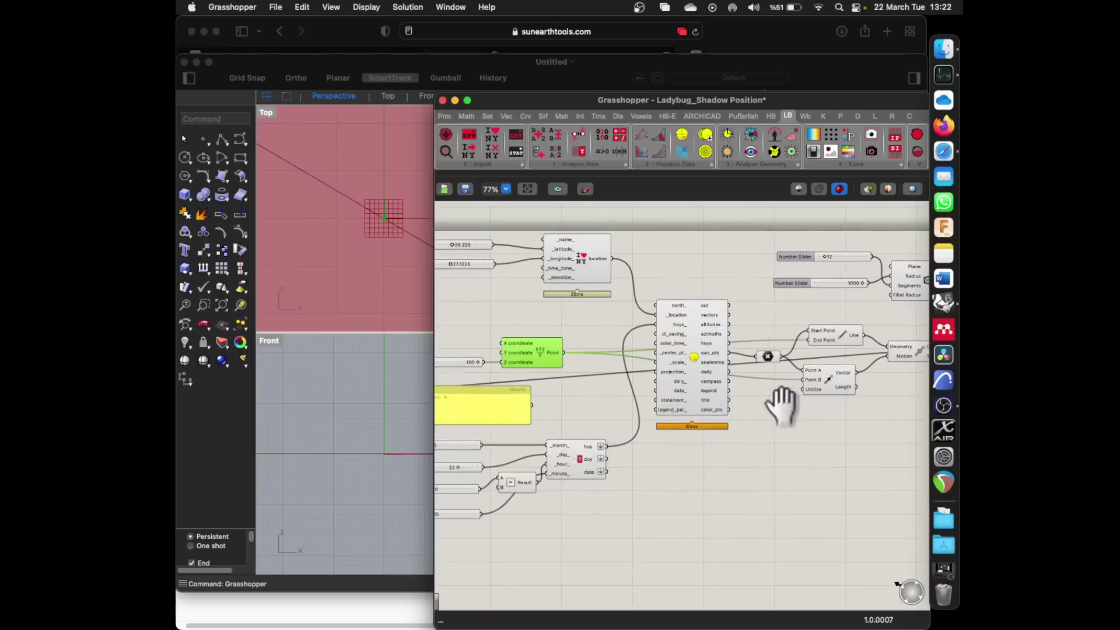
- Narrow the Grasshopper window to uncover Rhino and maximize the Perspective viewport with the whole sun path dome in view
{"action": "left_click_drag", "start_coordinate": [436, 138], "coordinate": [807, 169]}
{"action": "double_click", "coordinate": [541, 113]}
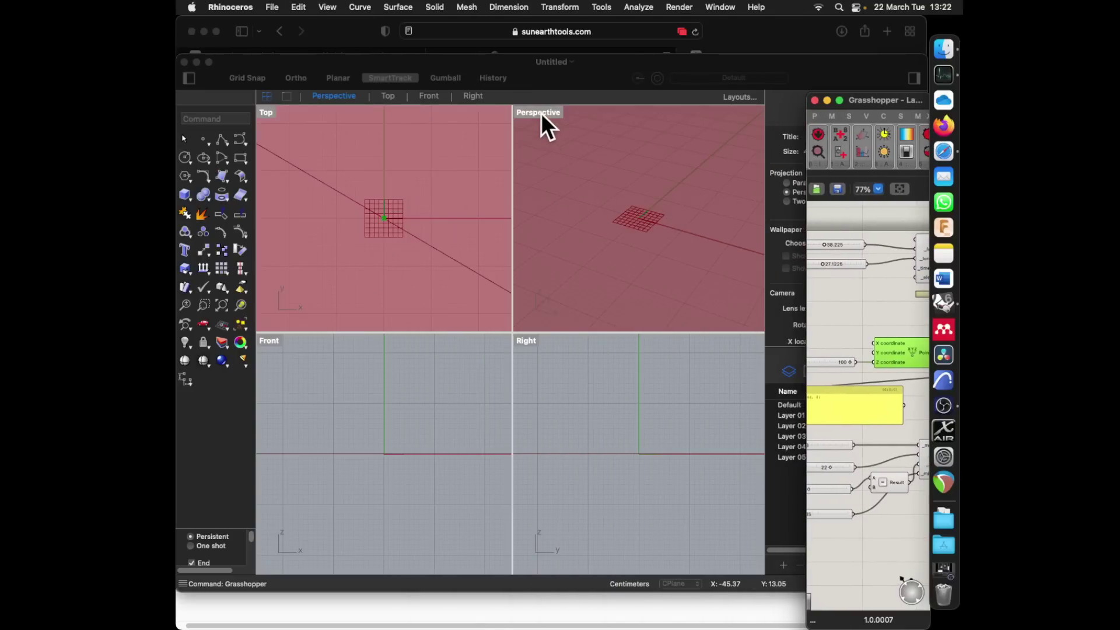
{"action": "scroll", "coordinate": [419, 394], "scroll_direction": "down", "scroll_amount": 3}
{"action": "scroll", "coordinate": [523, 316], "scroll_direction": "up", "scroll_amount": 8}
{"action": "scroll", "coordinate": [495, 328], "scroll_direction": "down", "scroll_amount": 10}
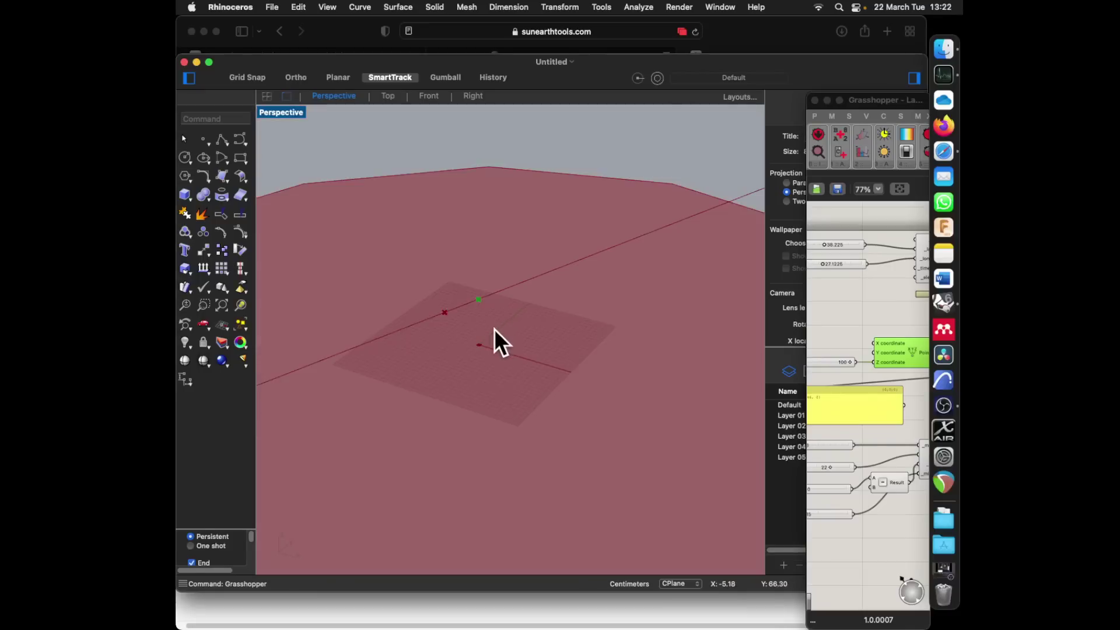
{"action": "left_click_drag", "start_coordinate": [494, 328], "coordinate": [280, 352]}
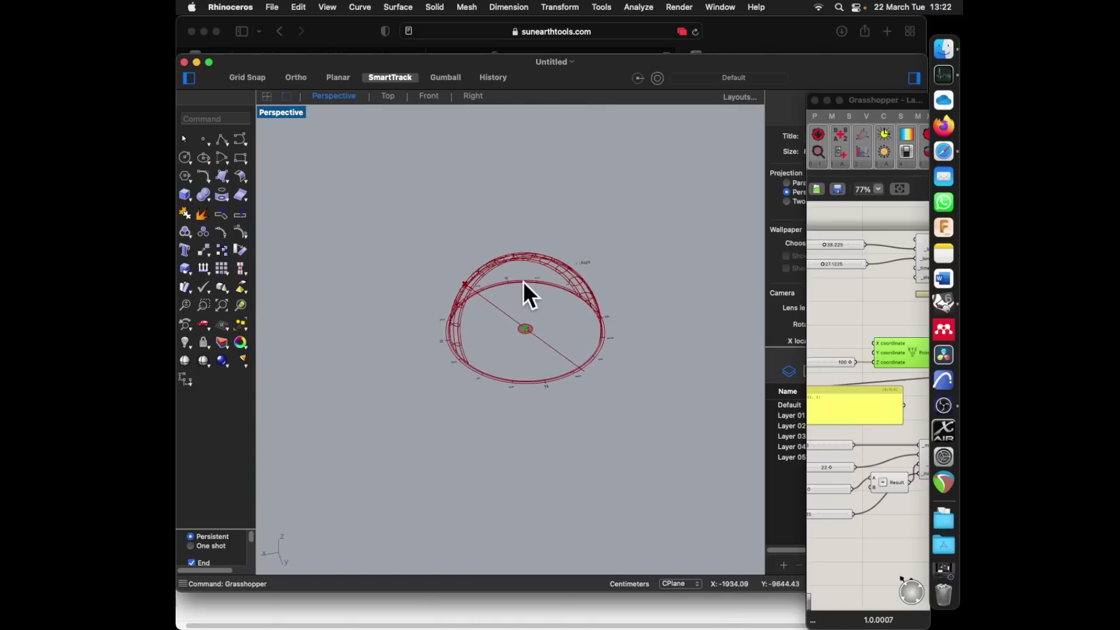
- Examine the sun path dome's arcs and compass ring from several sides in the Perspective viewport
{"action": "scroll", "coordinate": [607, 327], "scroll_direction": "up", "scroll_amount": 5}
{"action": "mouse_move", "coordinate": [607, 327]}
{"action": "left_mouse_down"}
{"action": "mouse_move", "coordinate": [663, 264]}
{"action": "mouse_move", "coordinate": [488, 292]}
{"action": "mouse_move", "coordinate": [597, 326]}
{"action": "left_mouse_up"}
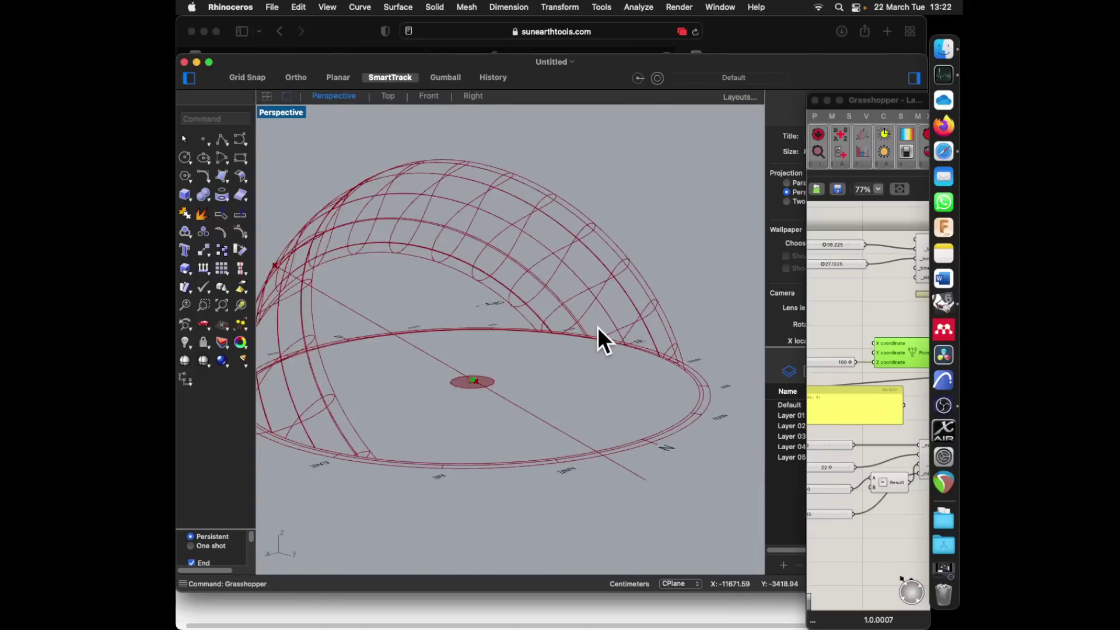
{"action": "scroll", "coordinate": [597, 327], "scroll_direction": "up", "scroll_amount": 4}
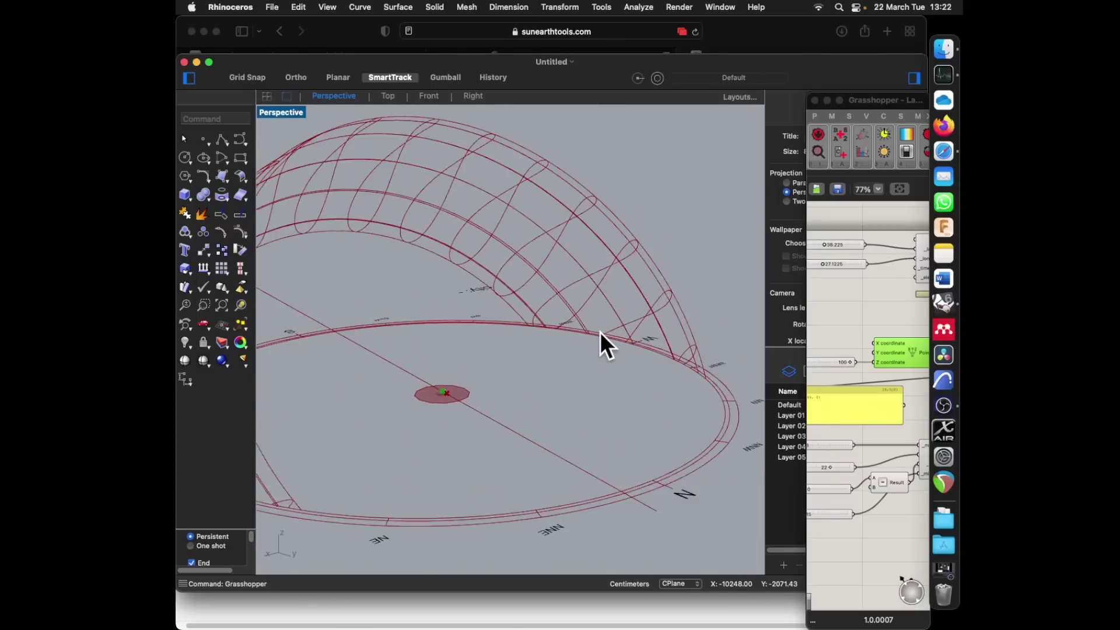
{"action": "right_click", "coordinate": [602, 330]}
{"action": "left_click", "coordinate": [520, 327]}
{"action": "scroll", "coordinate": [522, 324], "scroll_direction": "down", "scroll_amount": 4}
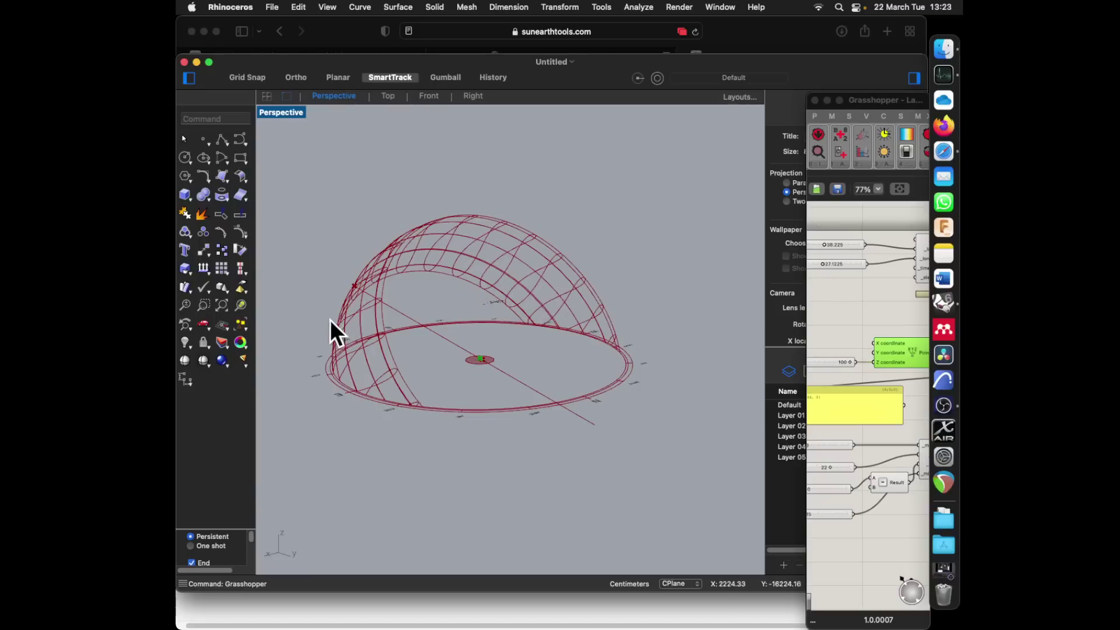
{"action": "scroll", "coordinate": [356, 369], "scroll_direction": "up", "scroll_amount": 5}
{"action": "scroll", "coordinate": [614, 306], "scroll_direction": "up", "scroll_amount": 1}
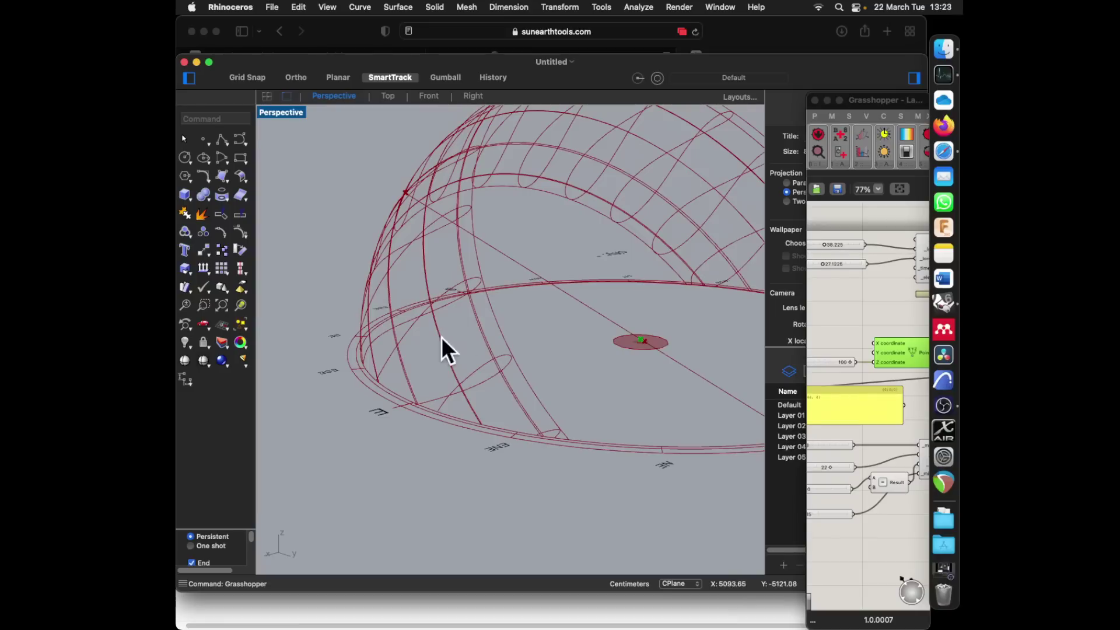
{"action": "scroll", "coordinate": [402, 347], "scroll_direction": "down", "scroll_amount": 3}
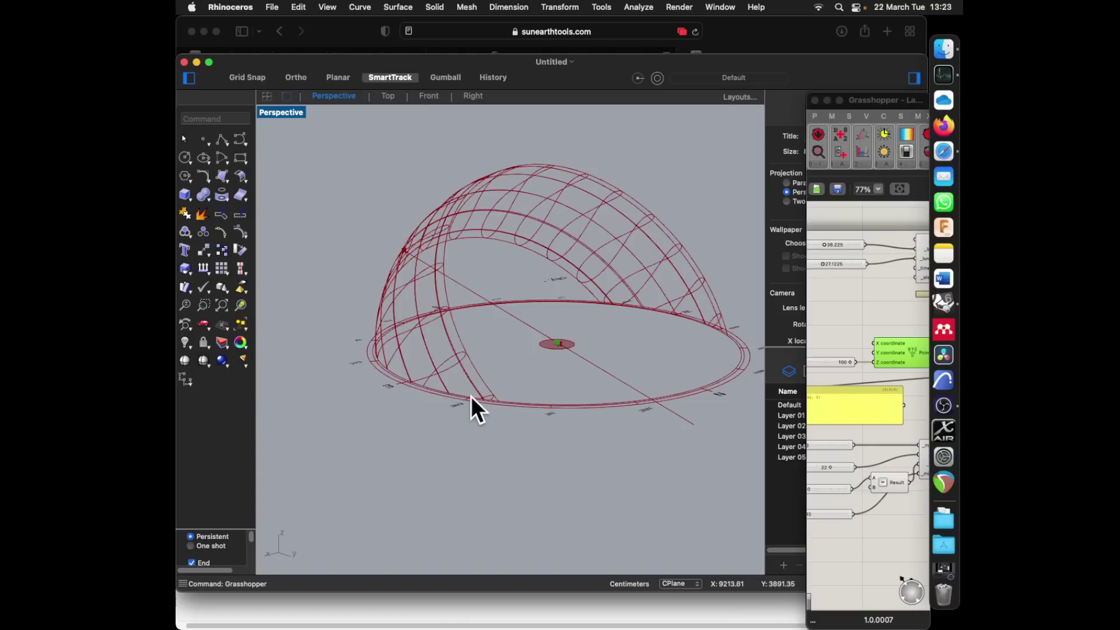
{"action": "left_click_drag", "start_coordinate": [480, 392], "coordinate": [519, 344]}
{"action": "left_click_drag", "start_coordinate": [650, 265], "coordinate": [521, 314]}
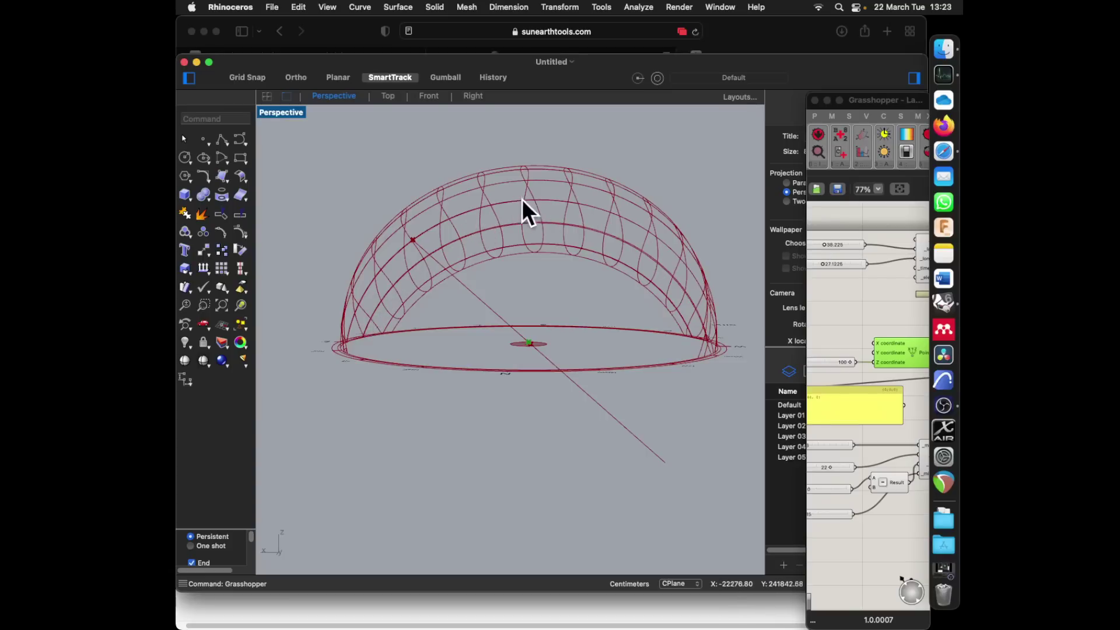
{"action": "left_click_drag", "start_coordinate": [523, 198], "coordinate": [551, 204]}
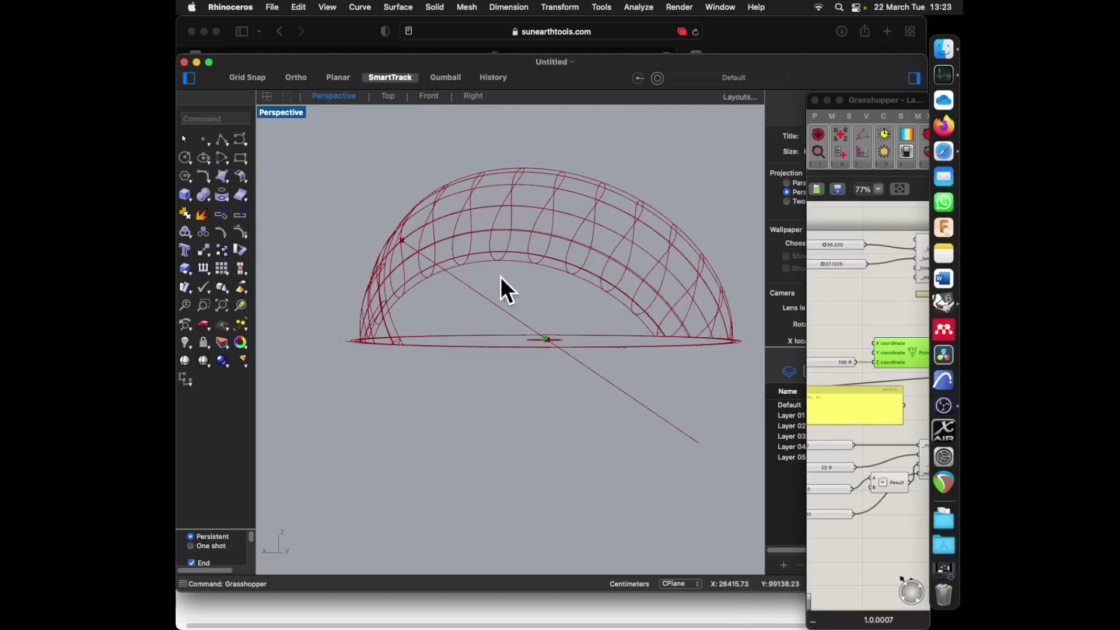
{"action": "left_click_drag", "start_coordinate": [500, 276], "coordinate": [477, 332]}
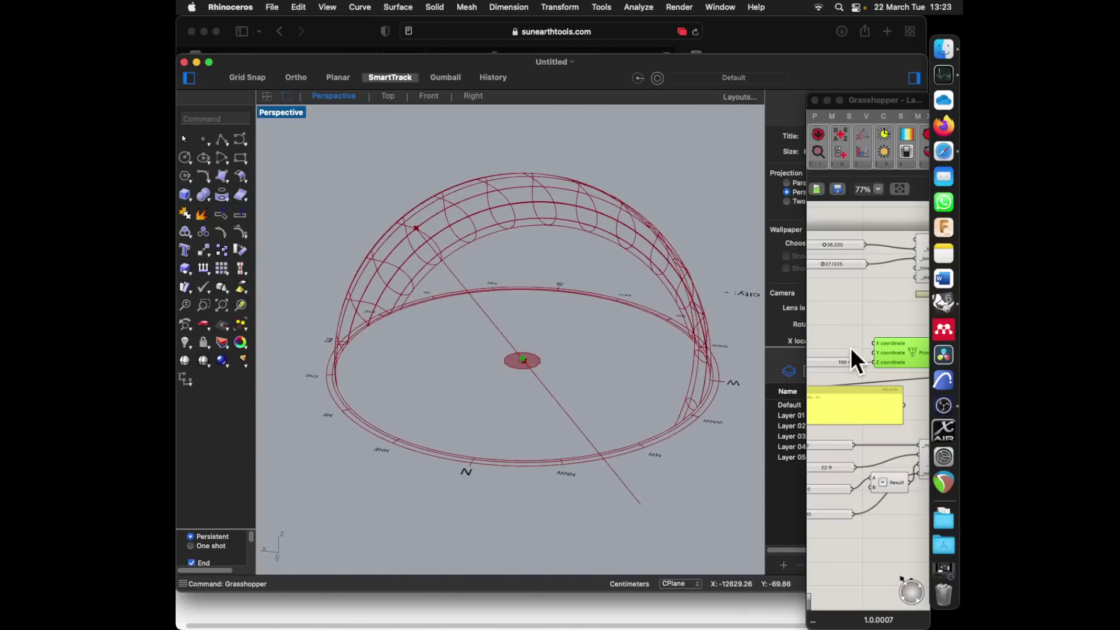
- Examine the sun ray line running from the sun position through the centre disc, relative to the compass directions
{"action": "scroll", "coordinate": [526, 353], "scroll_direction": "up", "scroll_amount": 5}
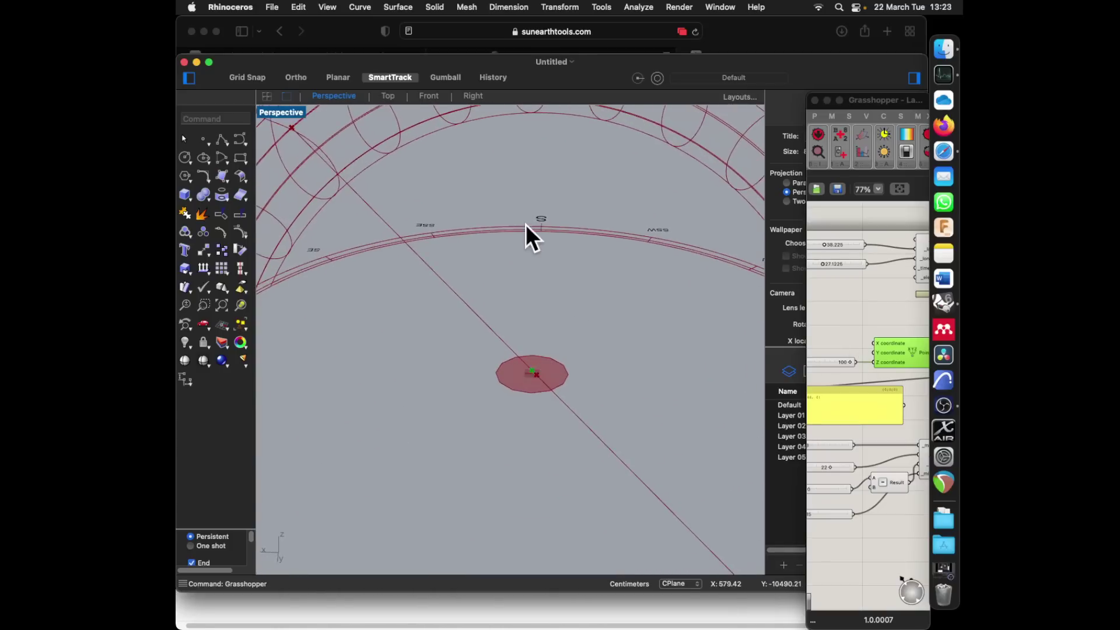
{"action": "left_click_drag", "start_coordinate": [554, 295], "coordinate": [540, 259]}
{"action": "scroll", "coordinate": [510, 291], "scroll_direction": "down", "scroll_amount": 5}
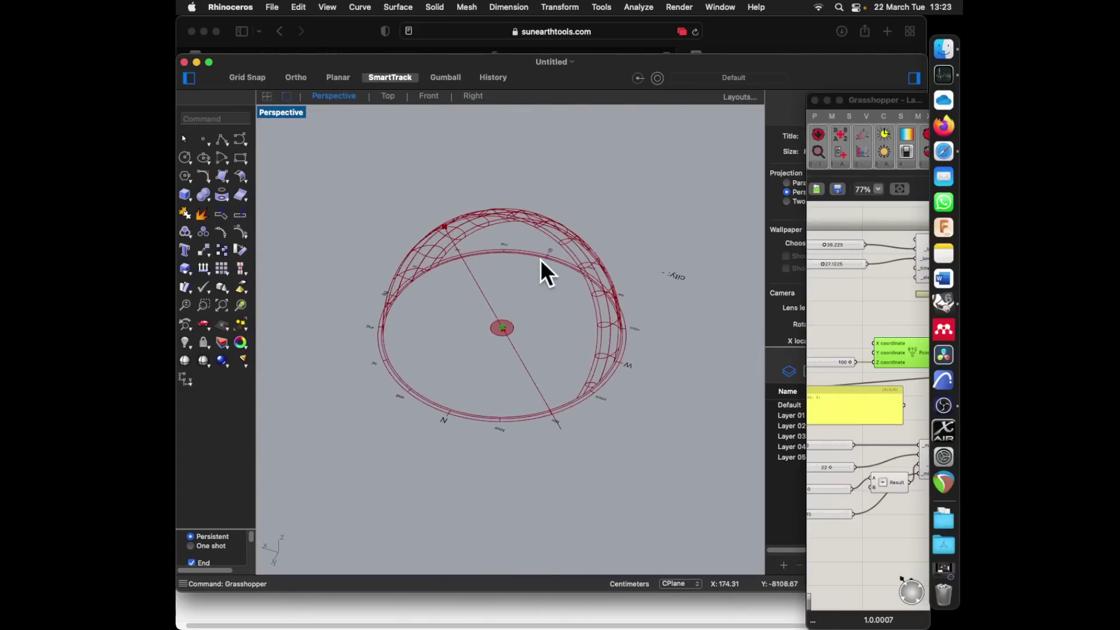
{"action": "scroll", "coordinate": [484, 309], "scroll_direction": "up", "scroll_amount": 5}
{"action": "left_click_drag", "start_coordinate": [503, 292], "coordinate": [505, 249]}
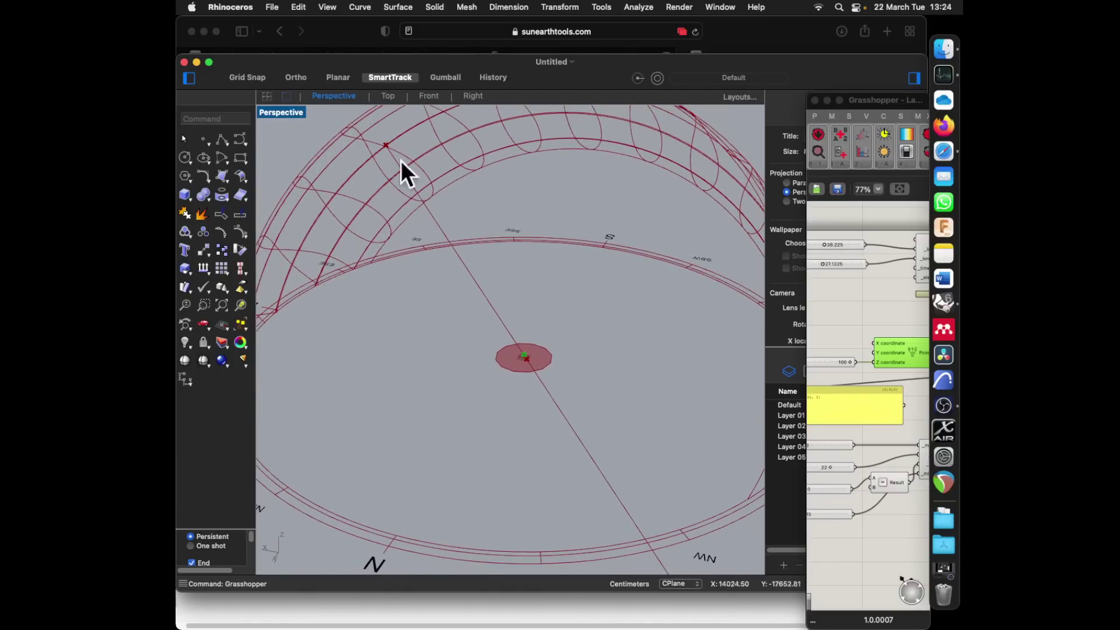
{"action": "left_click_drag", "start_coordinate": [380, 152], "coordinate": [486, 321]}
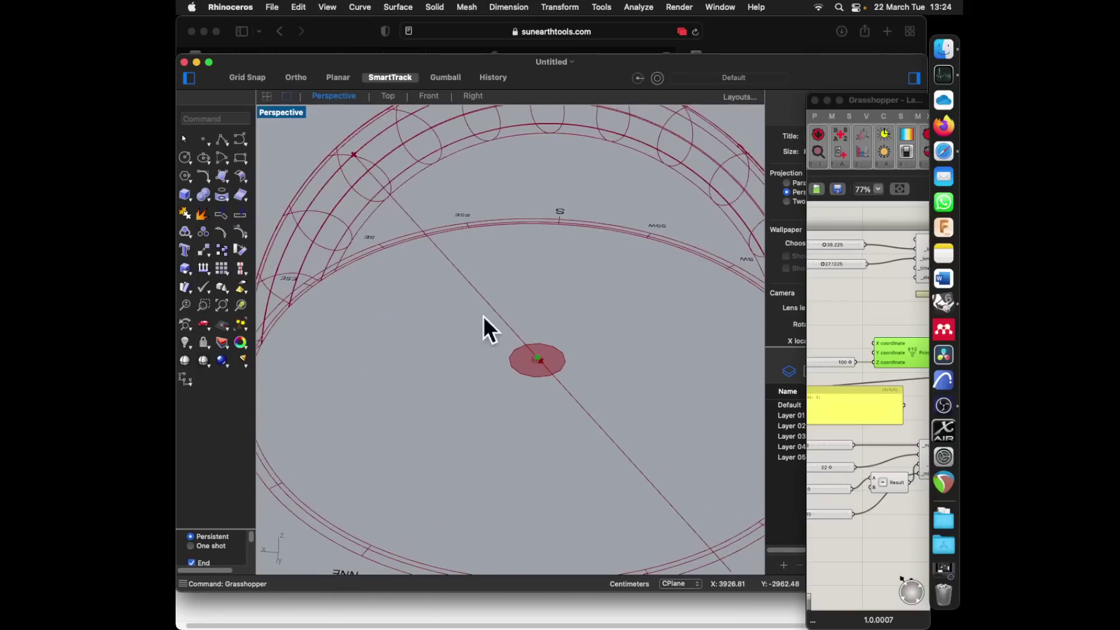
{"action": "scroll", "coordinate": [513, 271], "scroll_direction": "down", "scroll_amount": 5}
{"action": "scroll", "coordinate": [523, 318], "scroll_direction": "down", "scroll_amount": 3}
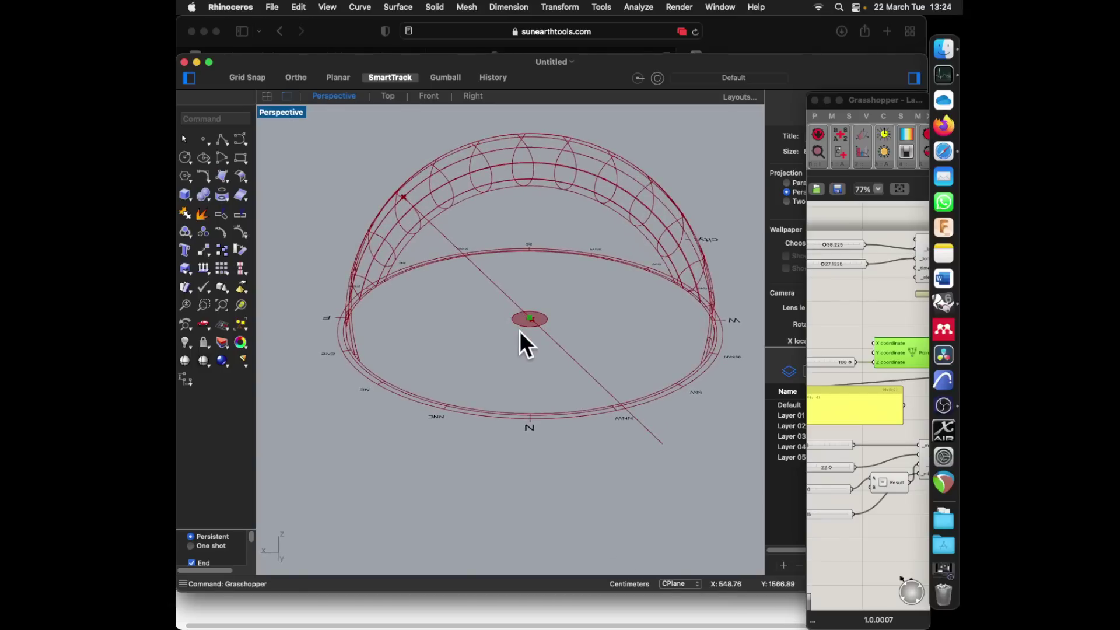
- Examine the sun ray up close where it passes through the centre disc and the construction plane in the Perspective viewport
{"action": "left_click_drag", "start_coordinate": [536, 294], "coordinate": [475, 207]}
{"action": "scroll", "coordinate": [490, 232], "scroll_direction": "up", "scroll_amount": 5}
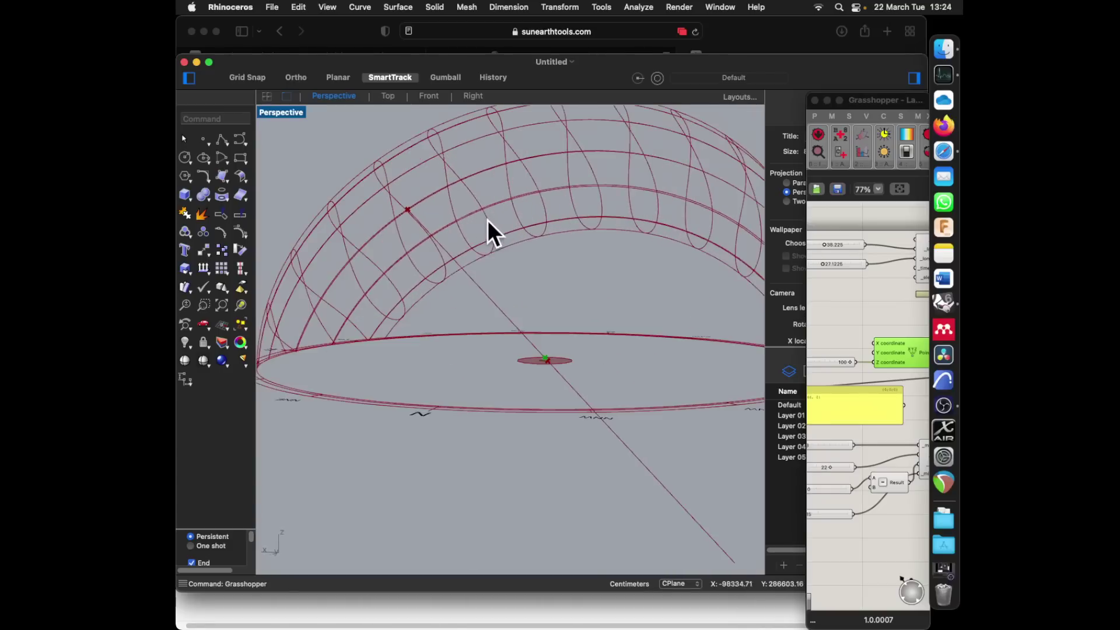
{"action": "left_click_drag", "start_coordinate": [510, 248], "coordinate": [458, 270]}
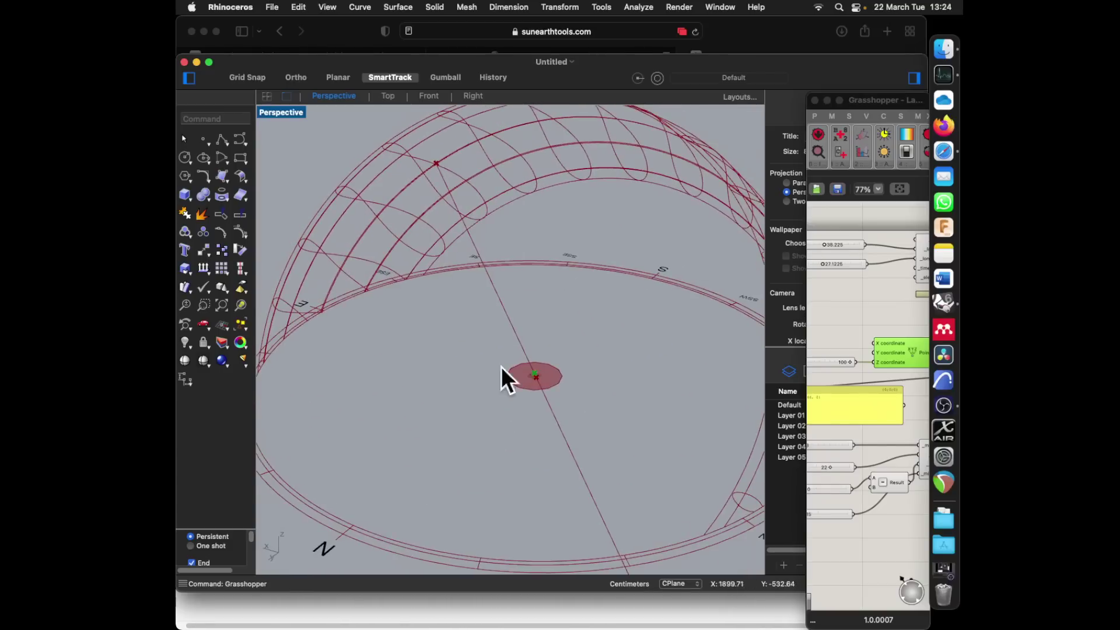
{"action": "scroll", "coordinate": [527, 376], "scroll_direction": "up", "scroll_amount": 10}
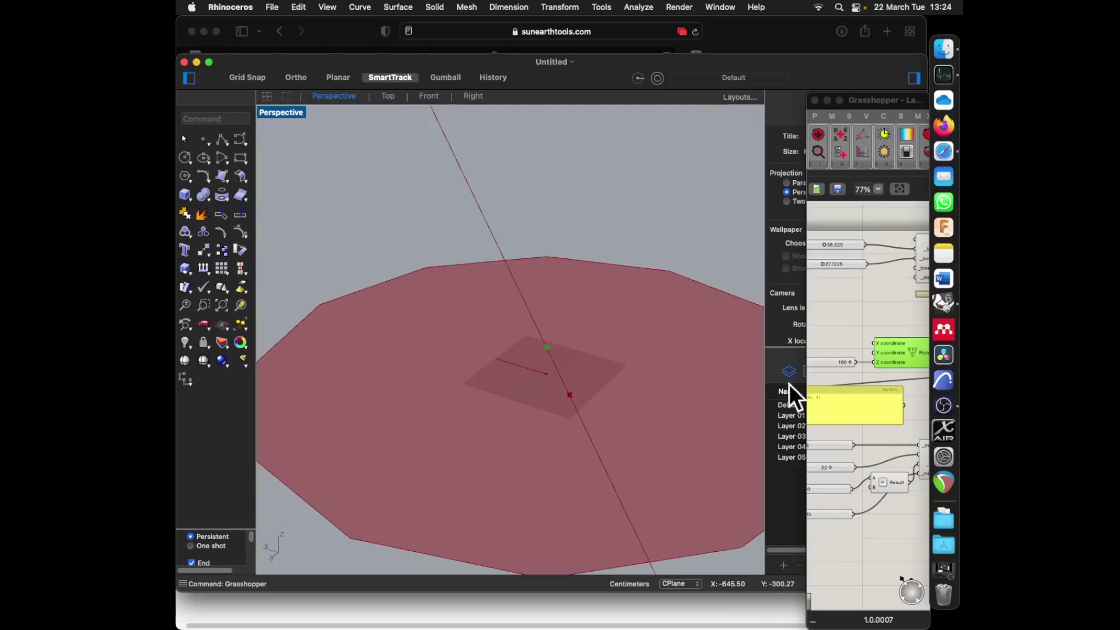
- Widen the Grasshopper window beside the Rhino viewport and enlarge the panel holding the shadow point coordinates
{"action": "left_click_drag", "start_coordinate": [805, 379], "coordinate": [575, 379]}
{"action": "left_click_drag", "start_coordinate": [653, 376], "coordinate": [825, 342]}
{"action": "scroll", "coordinate": [771, 368], "scroll_direction": "up", "scroll_amount": 3}
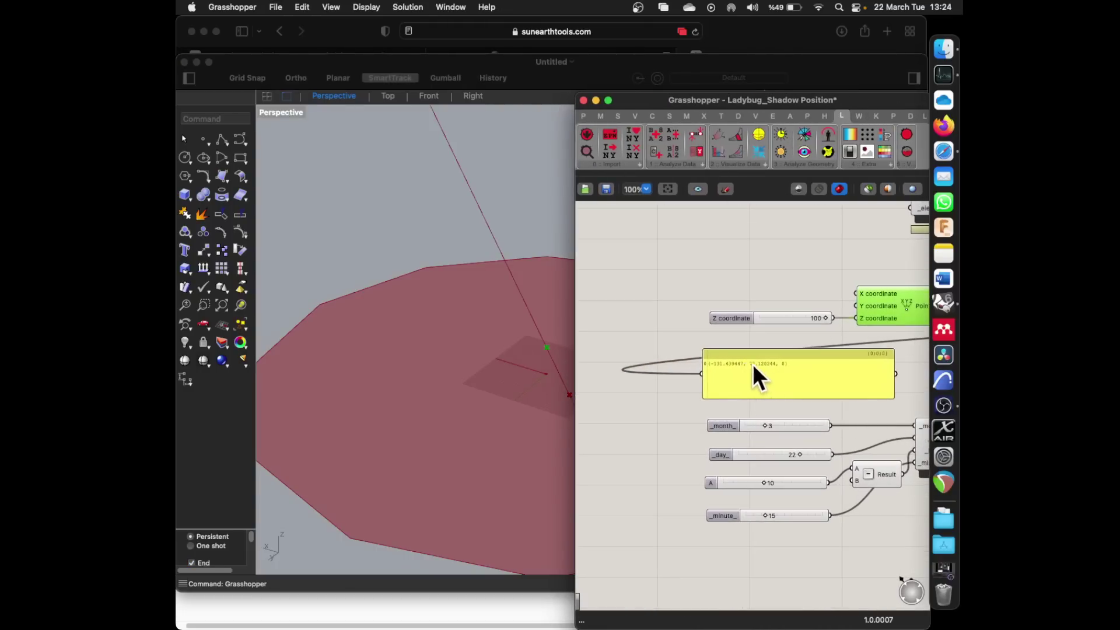
{"action": "scroll", "coordinate": [745, 365], "scroll_direction": "up", "scroll_amount": 1}
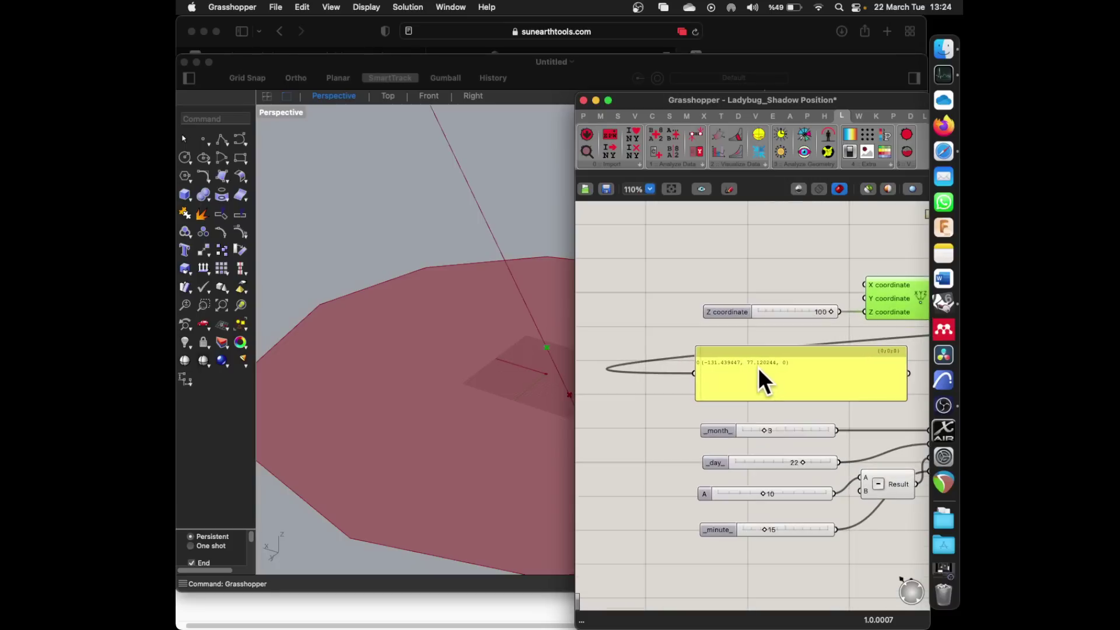
{"action": "scroll", "coordinate": [757, 367], "scroll_direction": "up", "scroll_amount": 4}
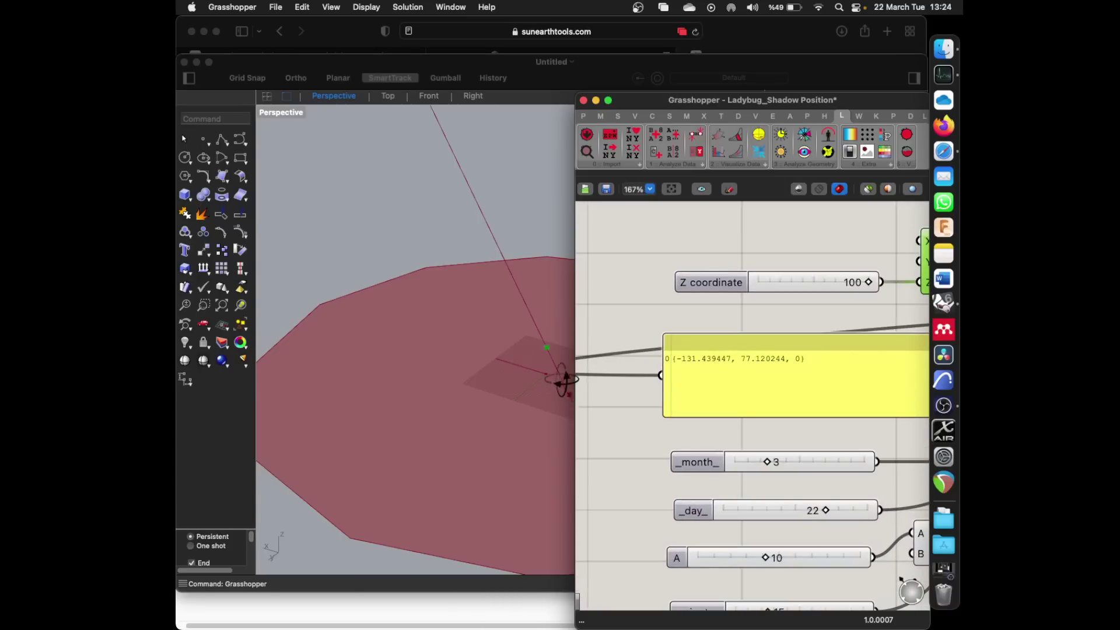
- Compare the Construct Point component and the coordinate panel with the points along the sun ray in the Perspective viewport
{"action": "scroll", "coordinate": [542, 372], "scroll_direction": "down", "scroll_amount": 5}
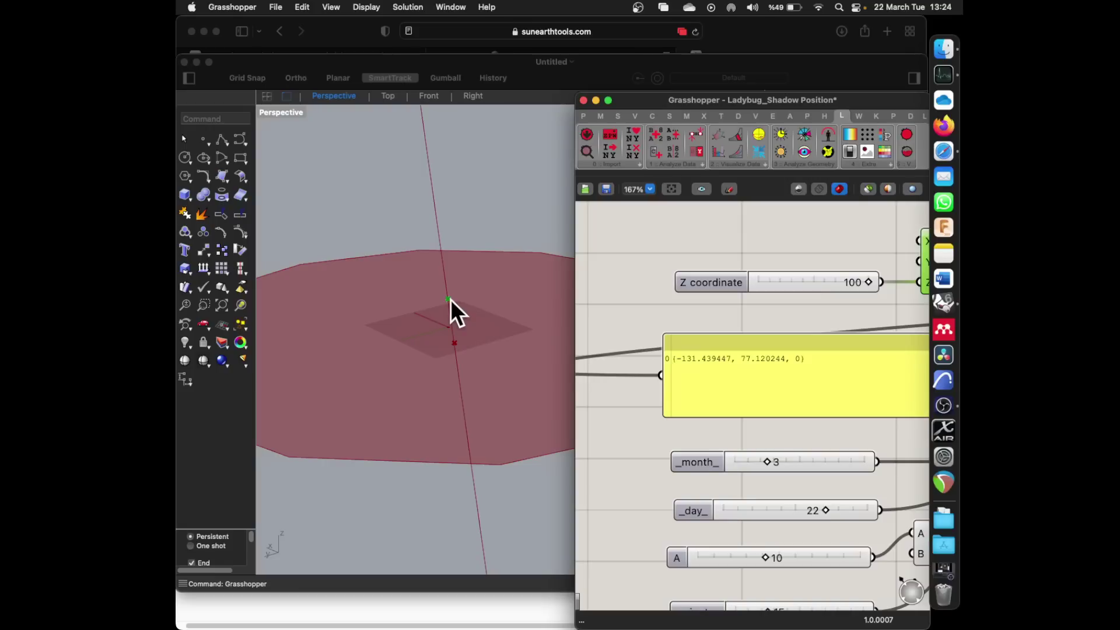
{"action": "left_click_drag", "start_coordinate": [748, 315], "coordinate": [612, 380]}
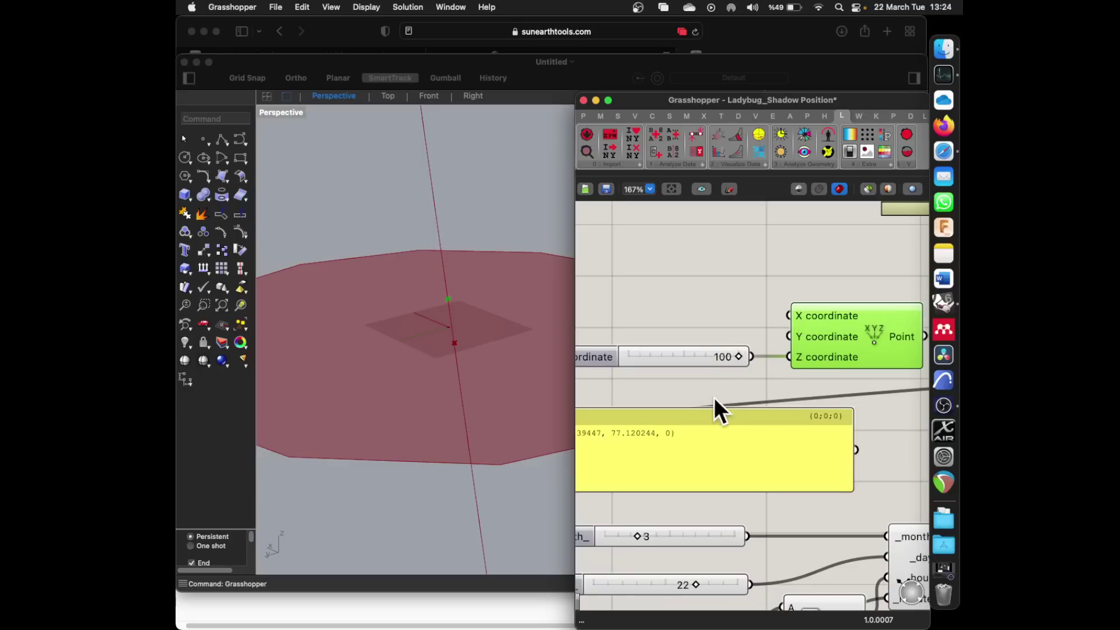
{"action": "left_click_drag", "start_coordinate": [713, 399], "coordinate": [812, 325]}
{"action": "mouse_move", "coordinate": [421, 340]}
{"action": "left_mouse_down"}
{"action": "mouse_move", "coordinate": [437, 349]}
{"action": "mouse_move", "coordinate": [400, 337]}
{"action": "mouse_move", "coordinate": [423, 346]}
{"action": "left_mouse_up"}
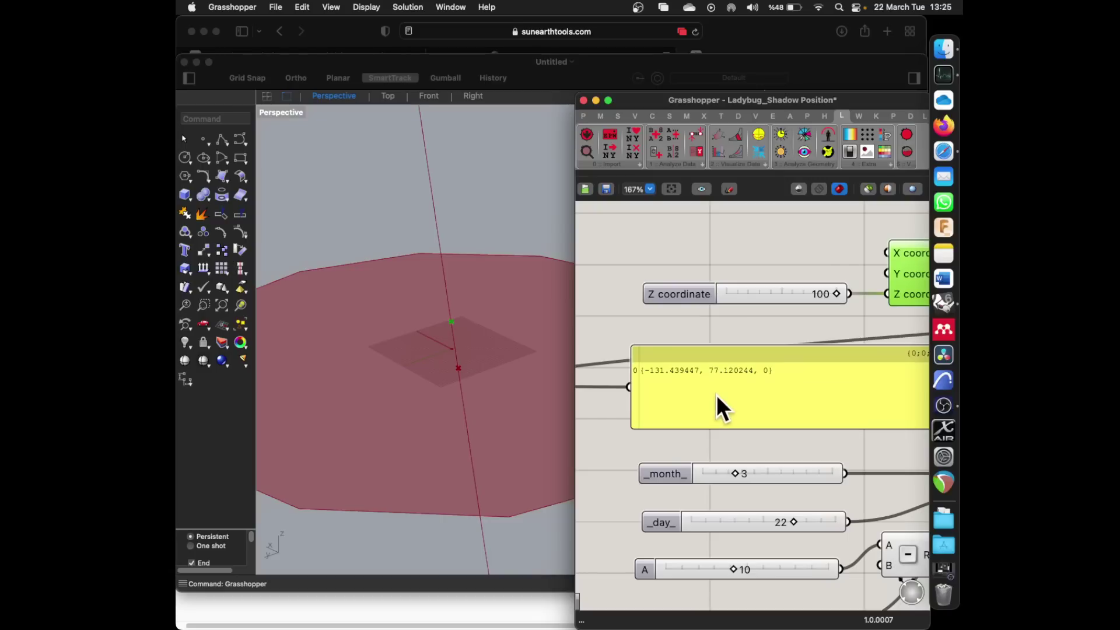
- Examine the sun path dome from above, focusing on the origin and the shadow point at the centre disc
{"action": "scroll", "coordinate": [495, 415], "scroll_direction": "down", "scroll_amount": 10}
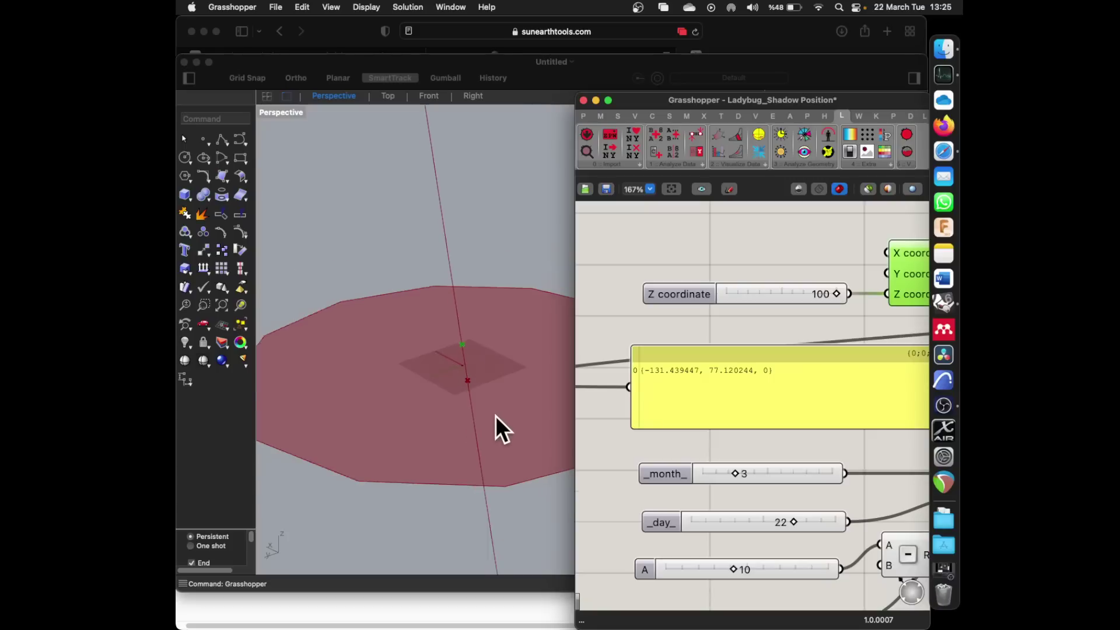
{"action": "left_click_drag", "start_coordinate": [492, 420], "coordinate": [431, 476]}
{"action": "scroll", "coordinate": [411, 392], "scroll_direction": "down", "scroll_amount": 5}
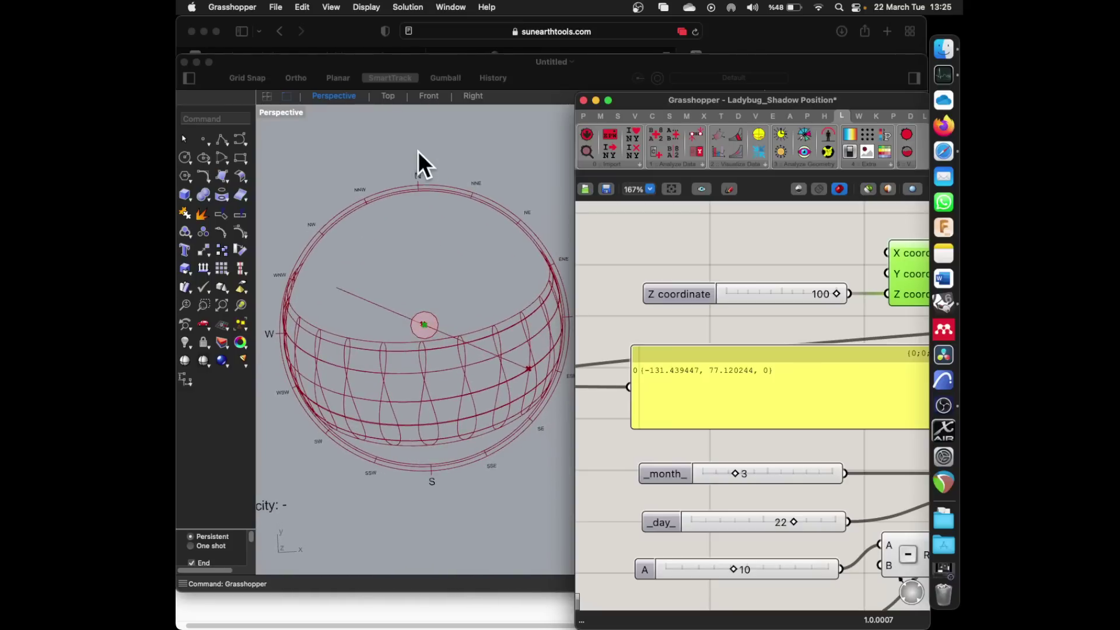
{"action": "scroll", "coordinate": [426, 326], "scroll_direction": "up", "scroll_amount": 10}
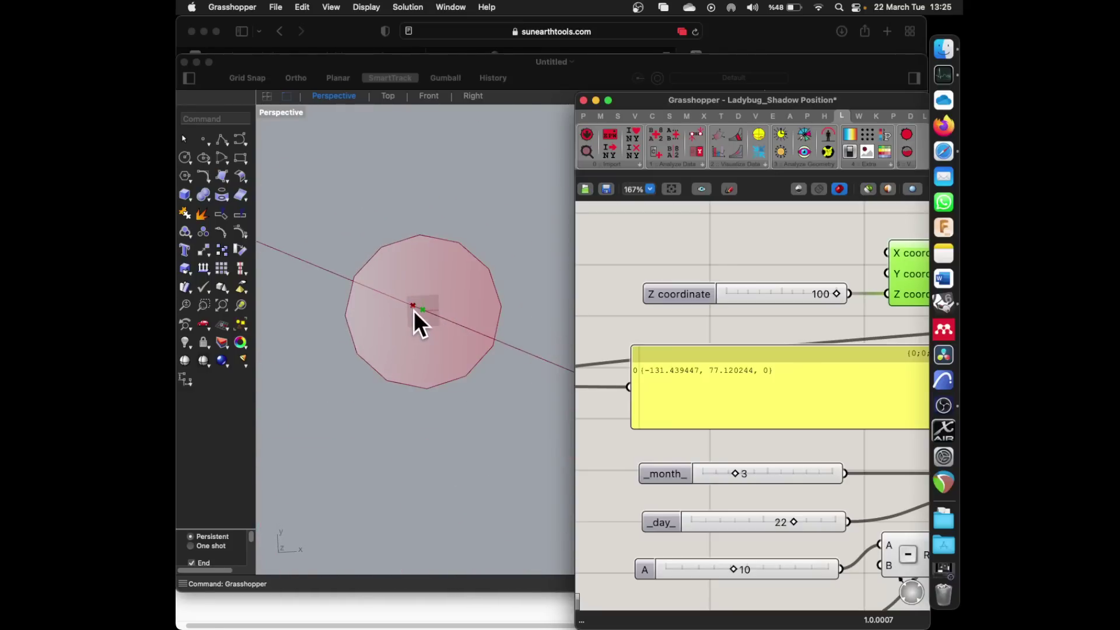
{"action": "scroll", "coordinate": [414, 310], "scroll_direction": "up", "scroll_amount": 5}
{"action": "scroll", "coordinate": [457, 325], "scroll_direction": "down", "scroll_amount": 3}
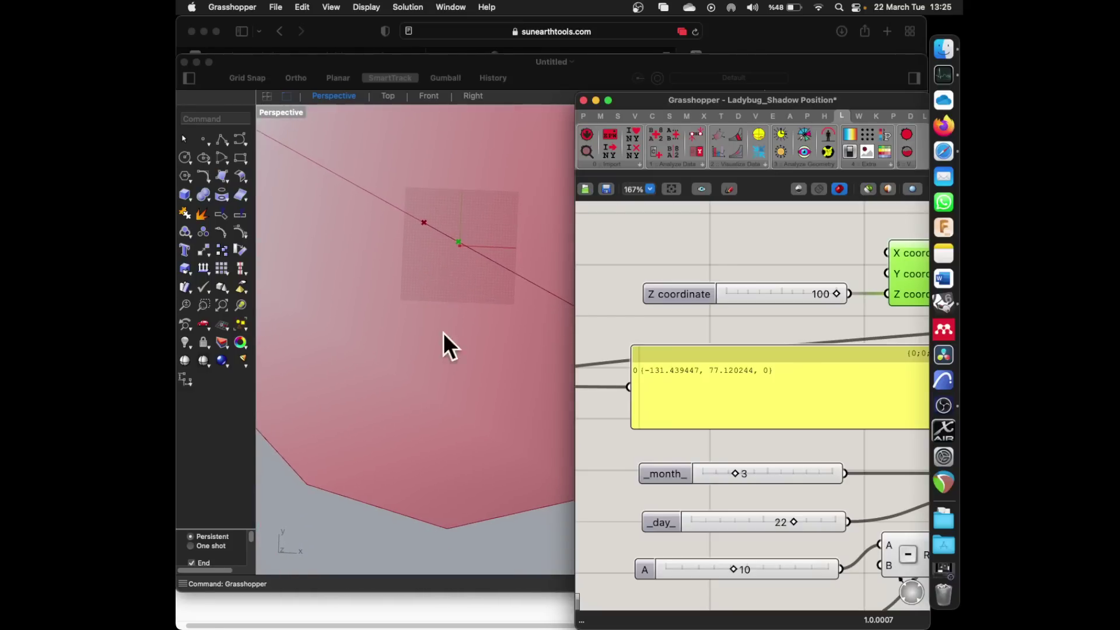
{"action": "scroll", "coordinate": [470, 242], "scroll_direction": "up", "scroll_amount": 4}
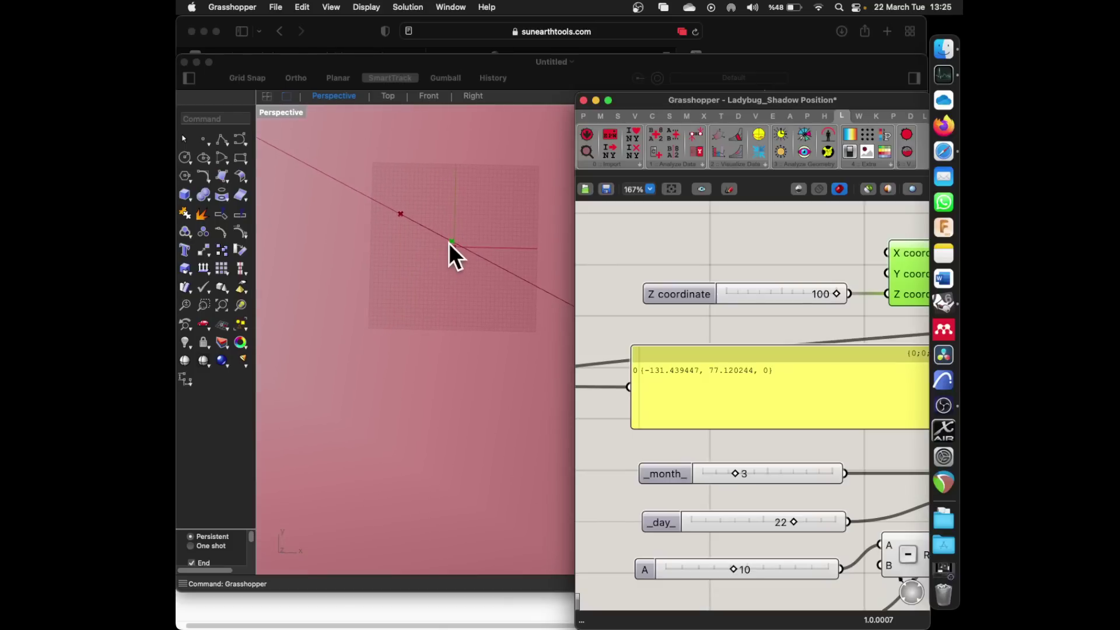
- Switch Rhino to the Top viewport and inspect the shadow point's offset from the origin along the sun ray
{"action": "left_click", "coordinate": [389, 95]}
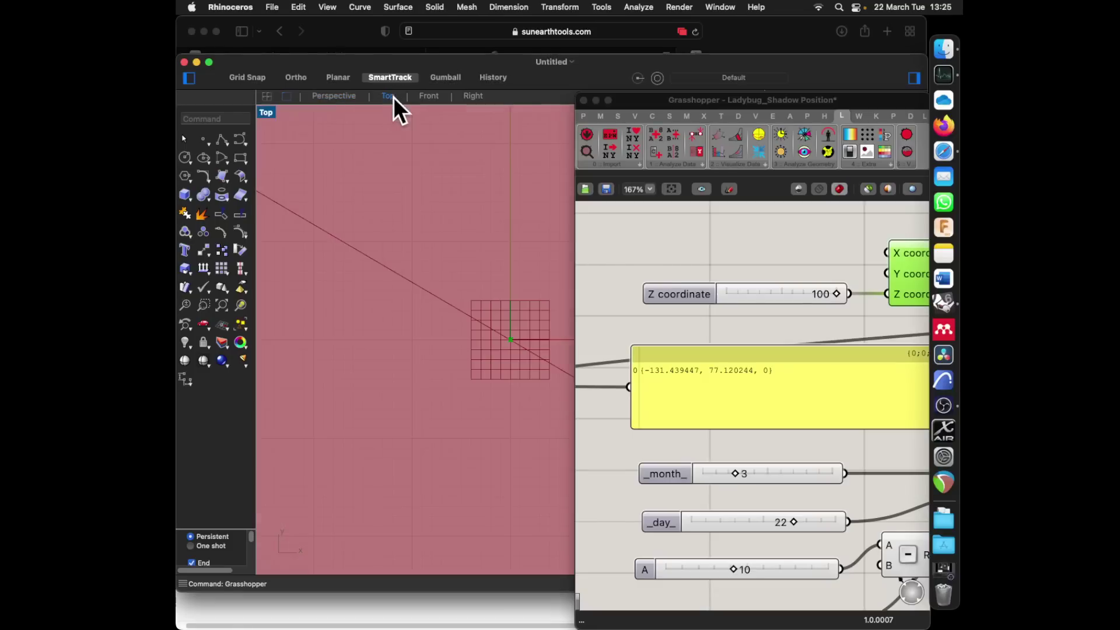
{"action": "scroll", "coordinate": [357, 289], "scroll_direction": "down", "scroll_amount": 3}
{"action": "scroll", "coordinate": [461, 344], "scroll_direction": "up", "scroll_amount": 8}
{"action": "scroll", "coordinate": [479, 347], "scroll_direction": "down", "scroll_amount": 3}
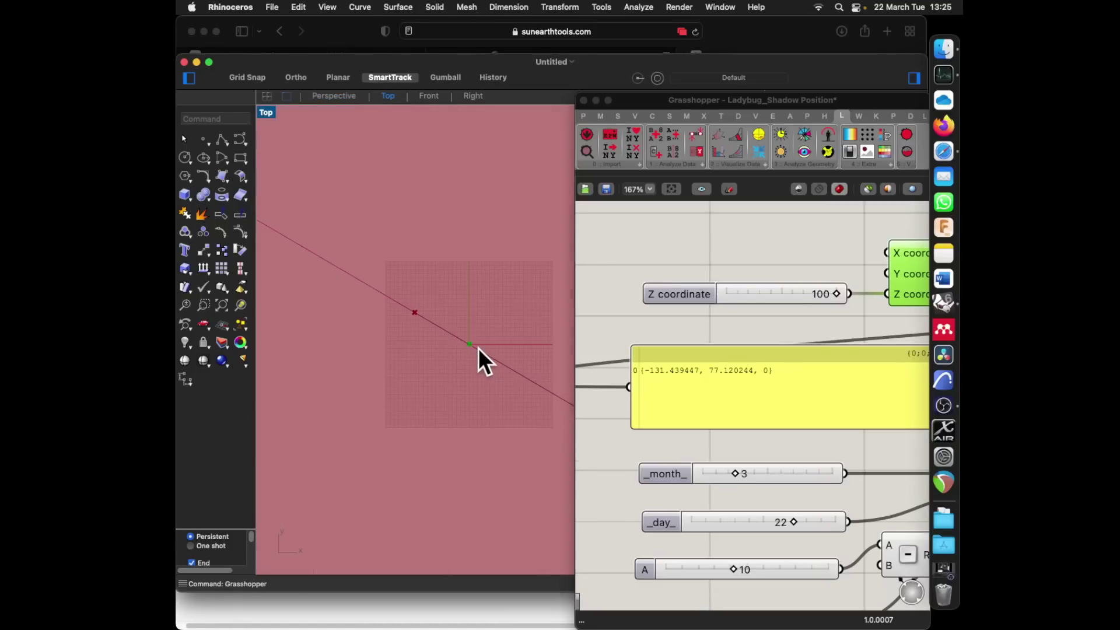
{"action": "scroll", "coordinate": [467, 345], "scroll_direction": "up", "scroll_amount": 3}
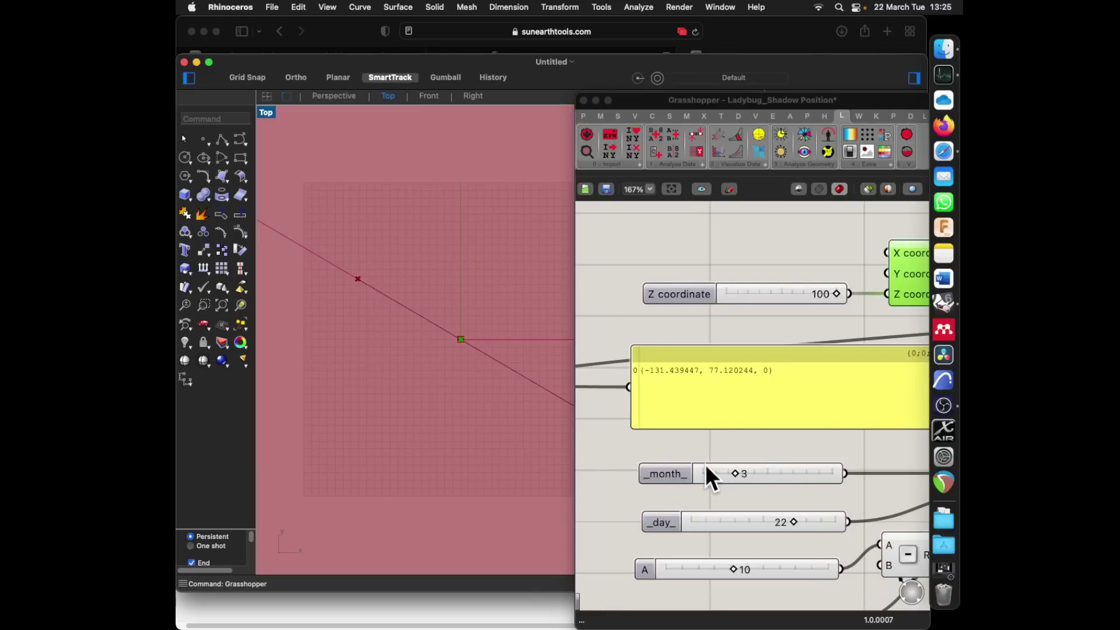
- Preview the photo IMG_9847.HEIC from the Normal Aci folder in Finder and close the preview
{"action": "left_click", "coordinate": [949, 519]}
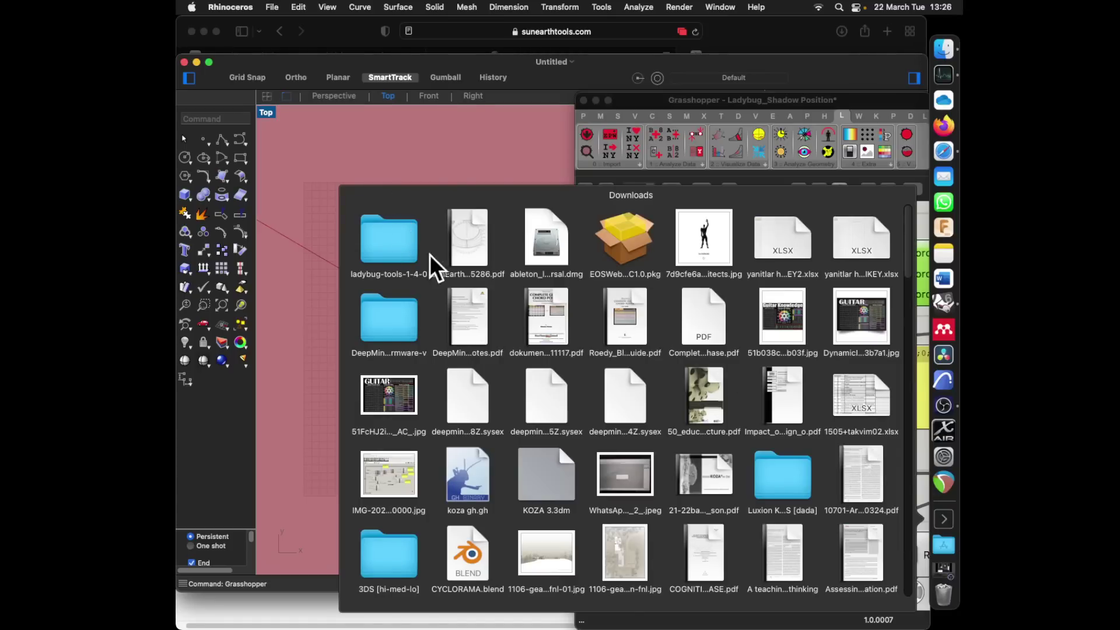
{"action": "left_click", "coordinate": [949, 520]}
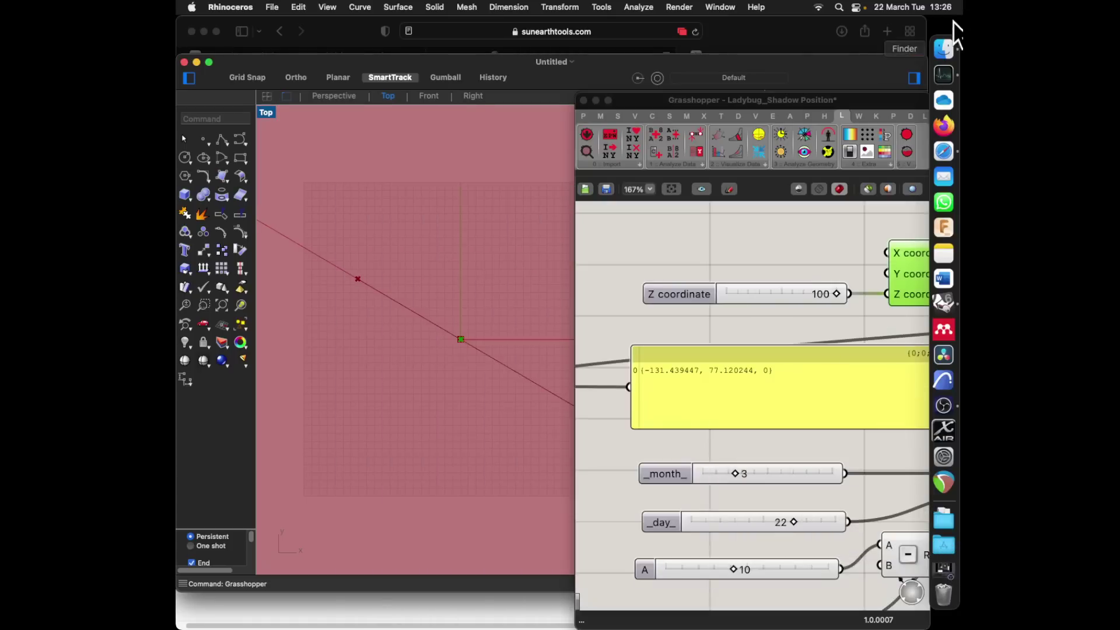
{"action": "left_click", "coordinate": [944, 49]}
{"action": "left_click", "coordinate": [328, 142]}
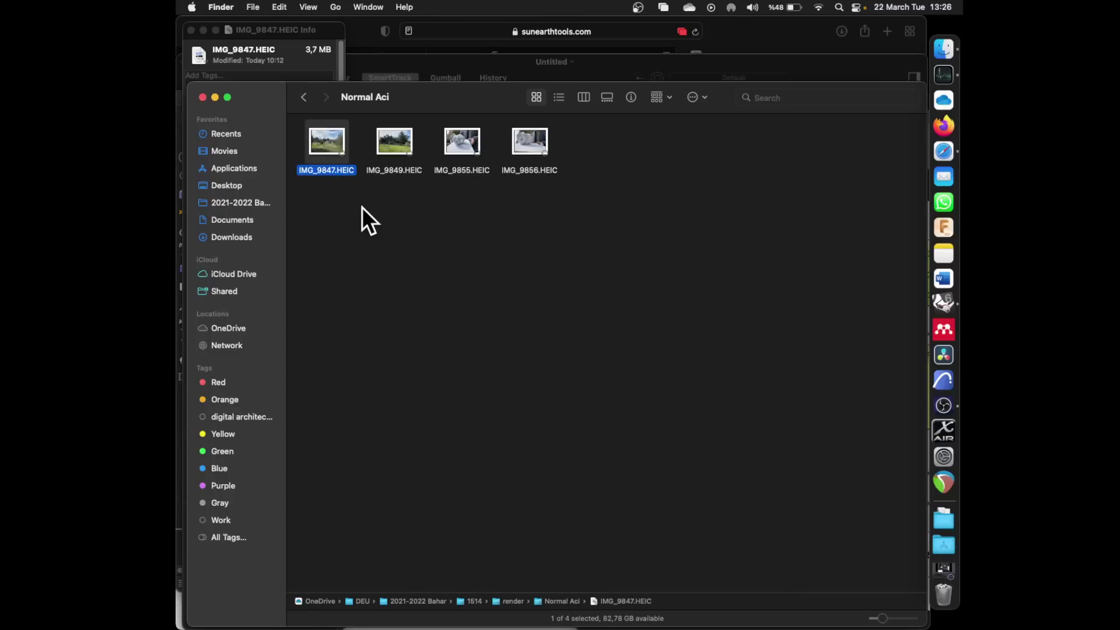
{"action": "key", "text": "space"}
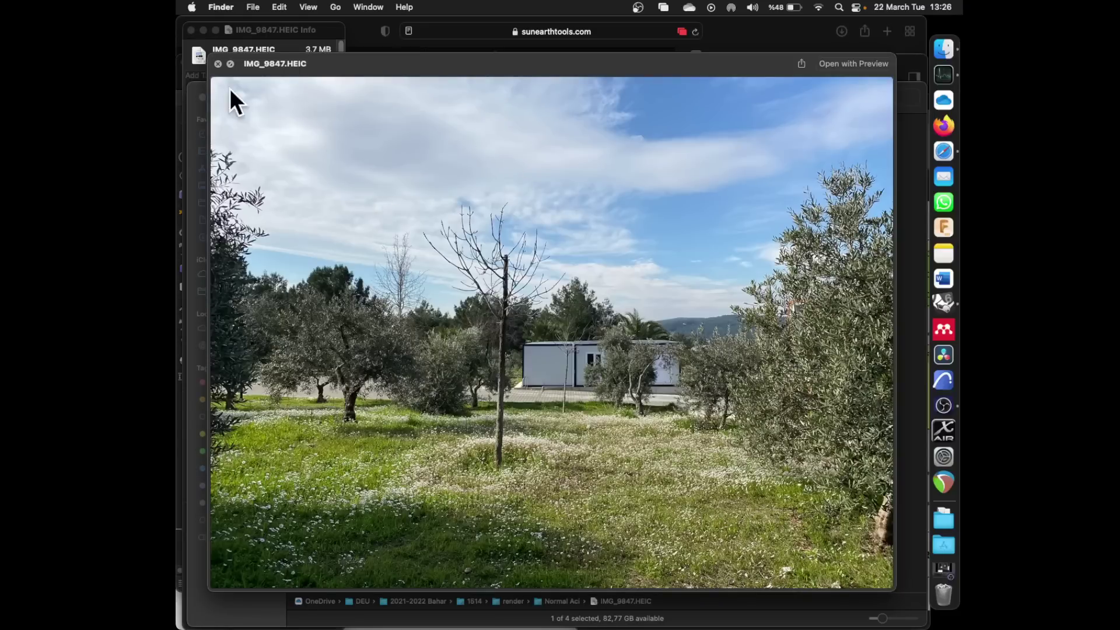
{"action": "left_click", "coordinate": [217, 64]}
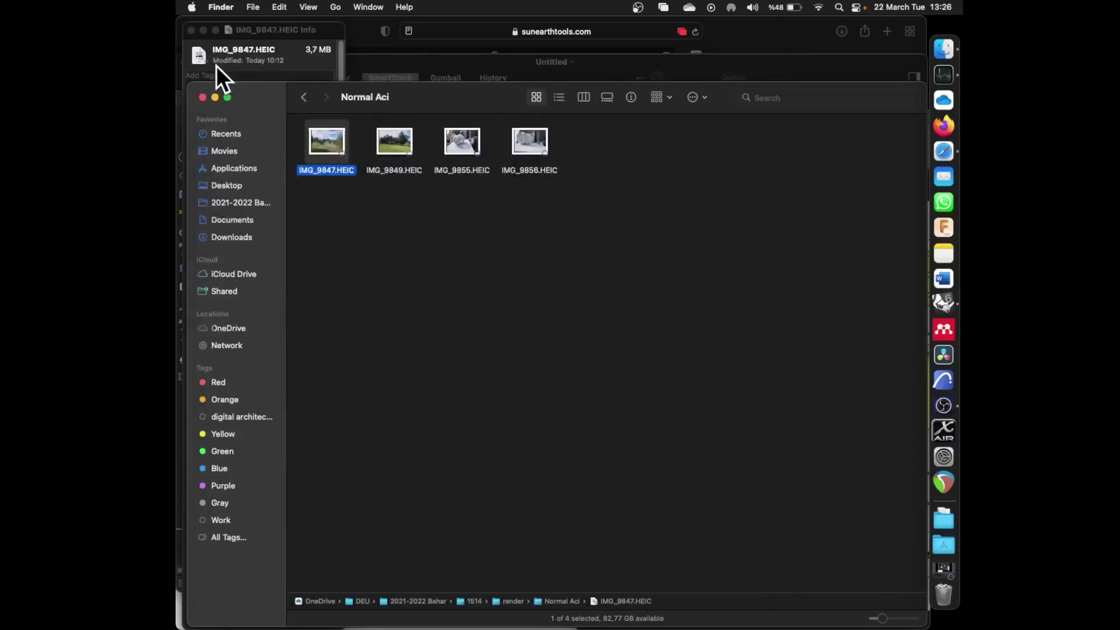
- In the BigBlueButton meeting in Safari, replace the screen share with the FaceTime HD Camera at Medium quality
{"action": "left_click", "coordinate": [390, 42]}
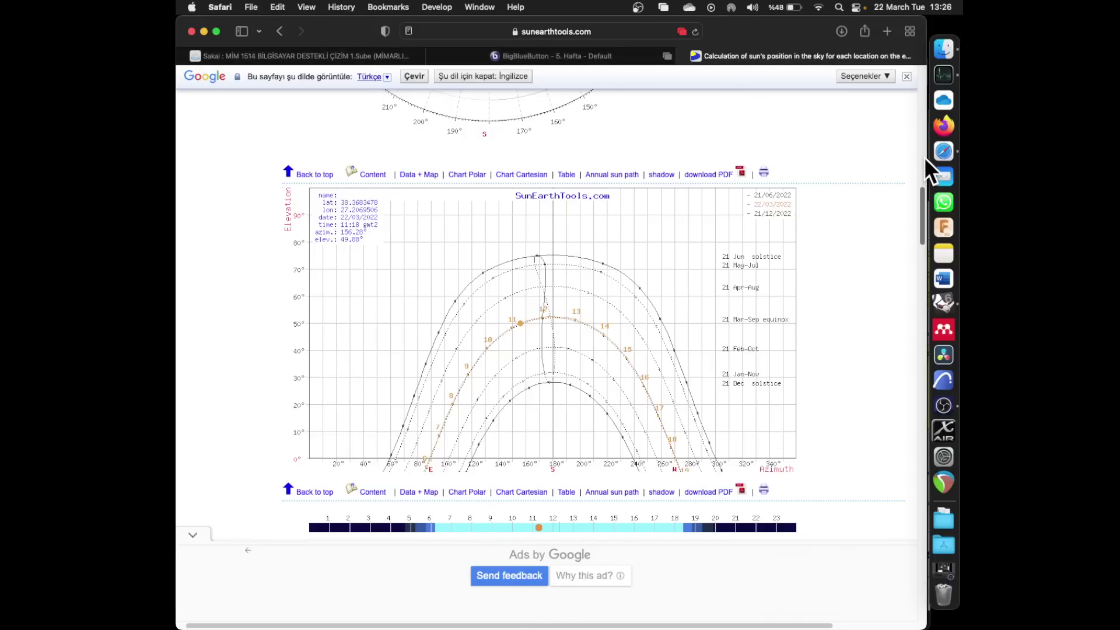
{"action": "left_click", "coordinate": [551, 58]}
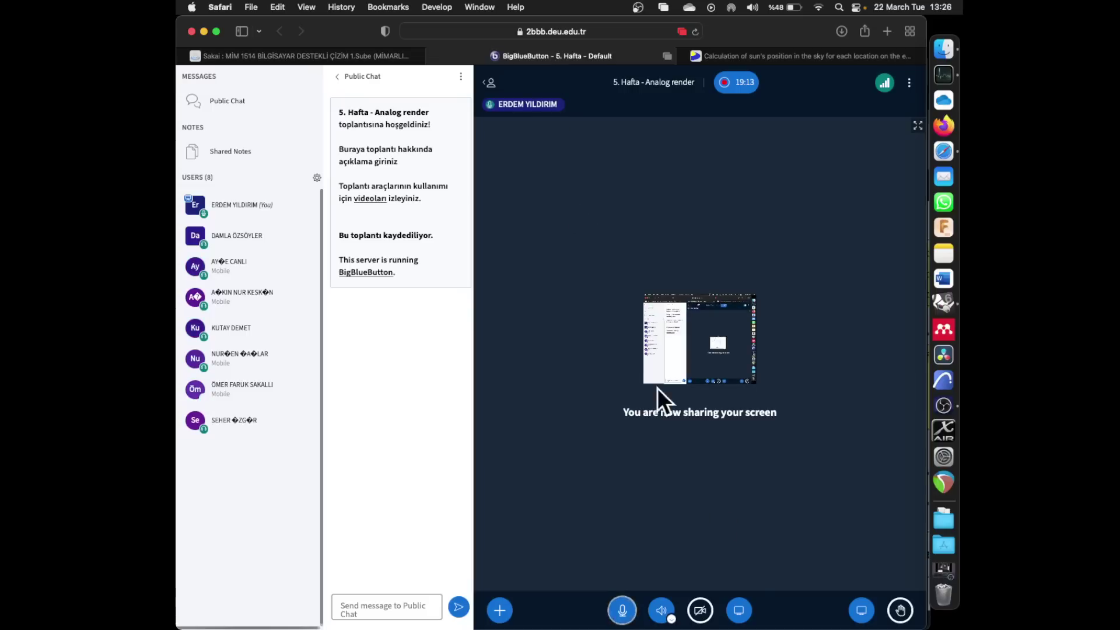
{"action": "left_click", "coordinate": [741, 611]}
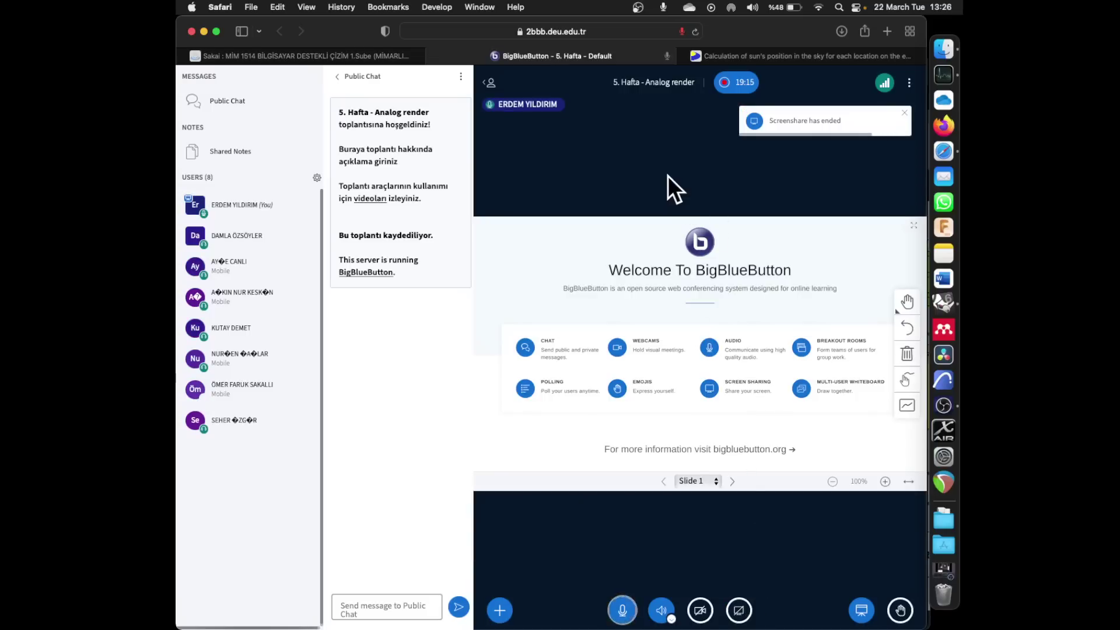
{"action": "left_click", "coordinate": [700, 608]}
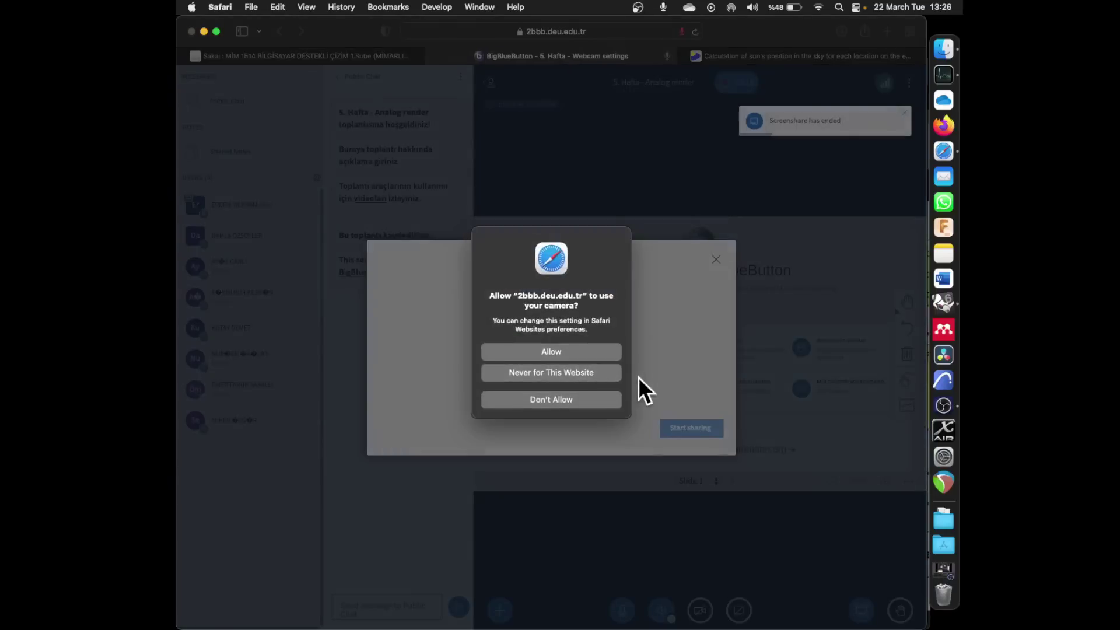
{"action": "left_click", "coordinate": [558, 348]}
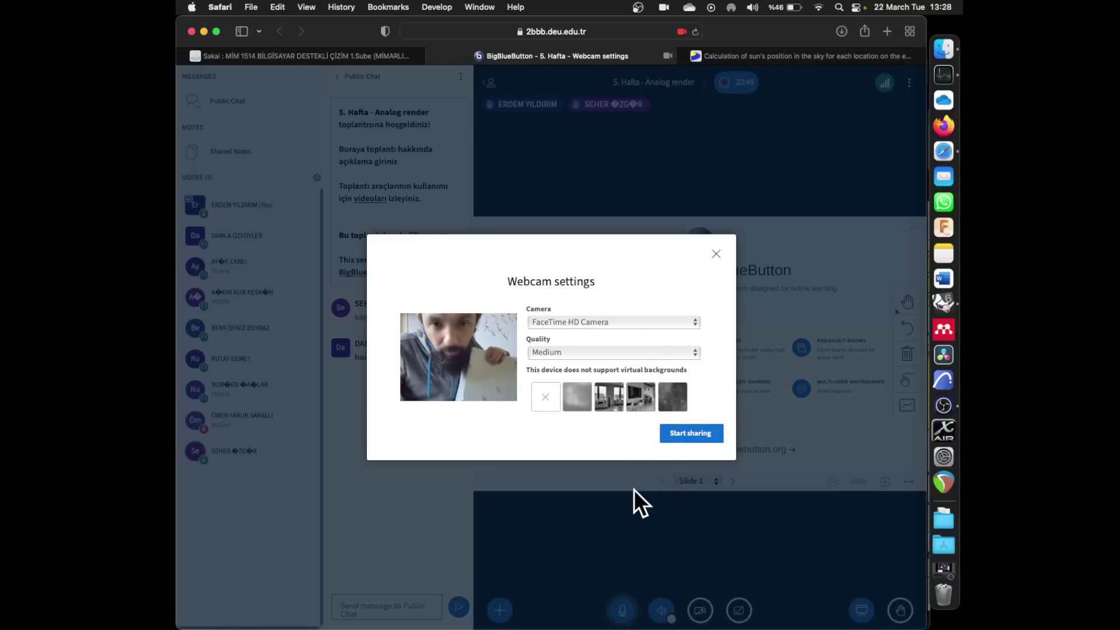
{"action": "left_click", "coordinate": [688, 437]}
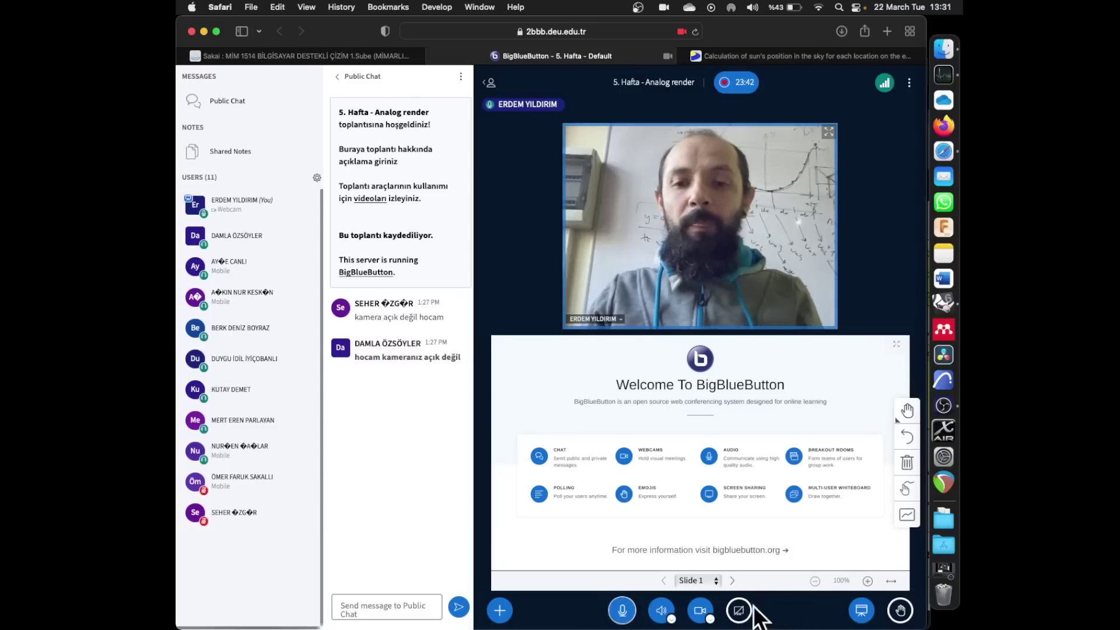
- Stop the webcam in the BigBlueButton meeting and share the screen again
{"action": "left_click", "coordinate": [702, 612]}
{"action": "left_click", "coordinate": [740, 610]}
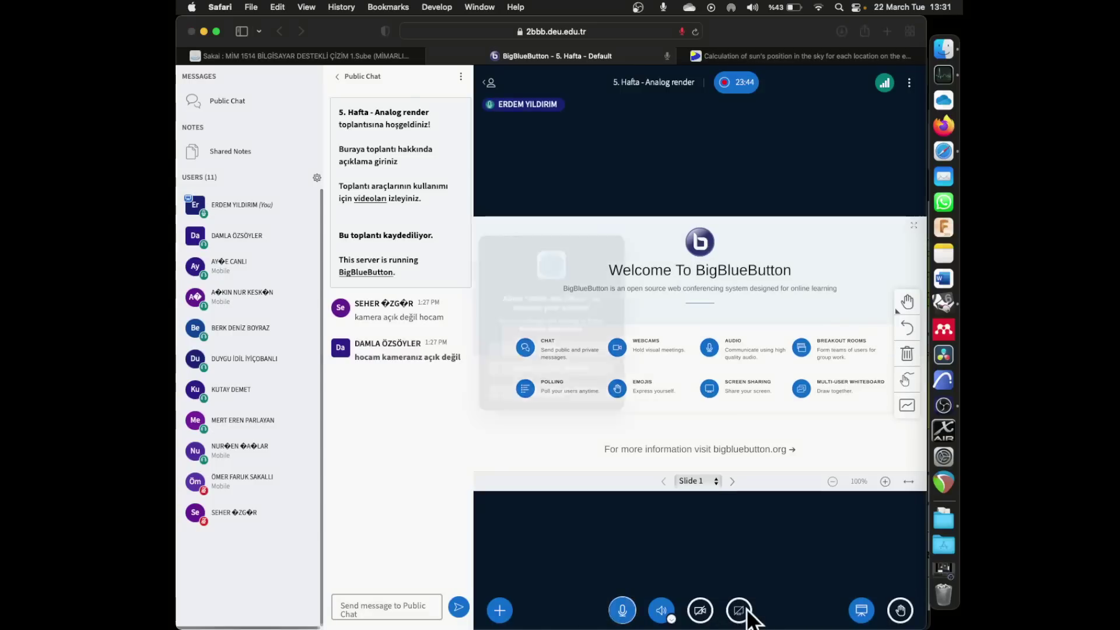
{"action": "left_click", "coordinate": [564, 351]}
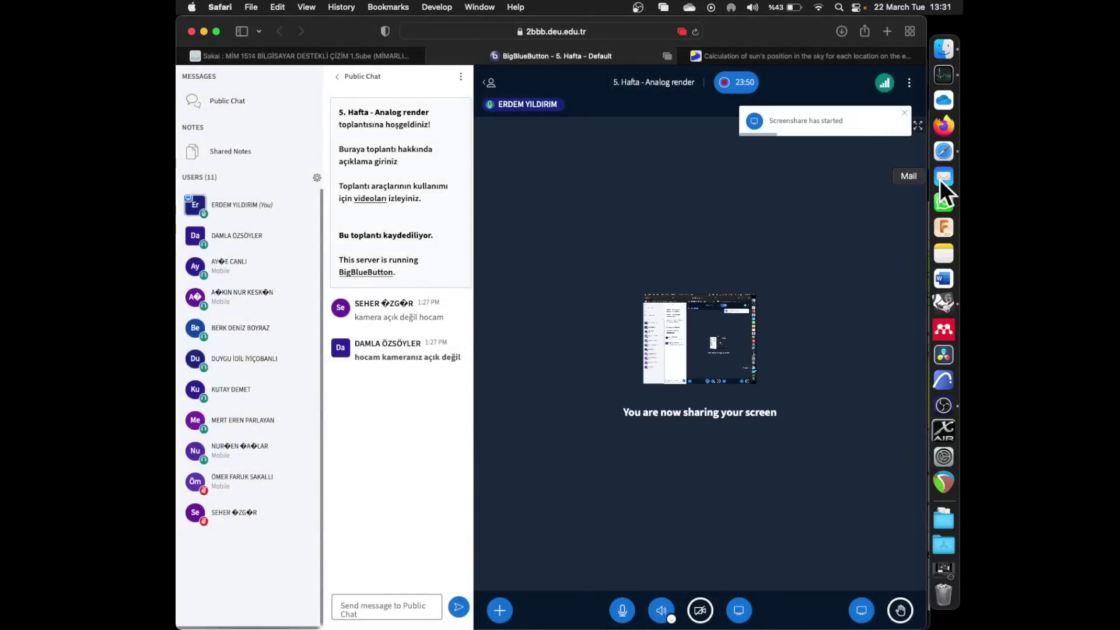
- Preview IMG_9855.HEIC from the Normal Aci folder in Finder and compare the model's shadows with those in IMG_9856.HEIC
{"action": "left_click", "coordinate": [944, 50]}
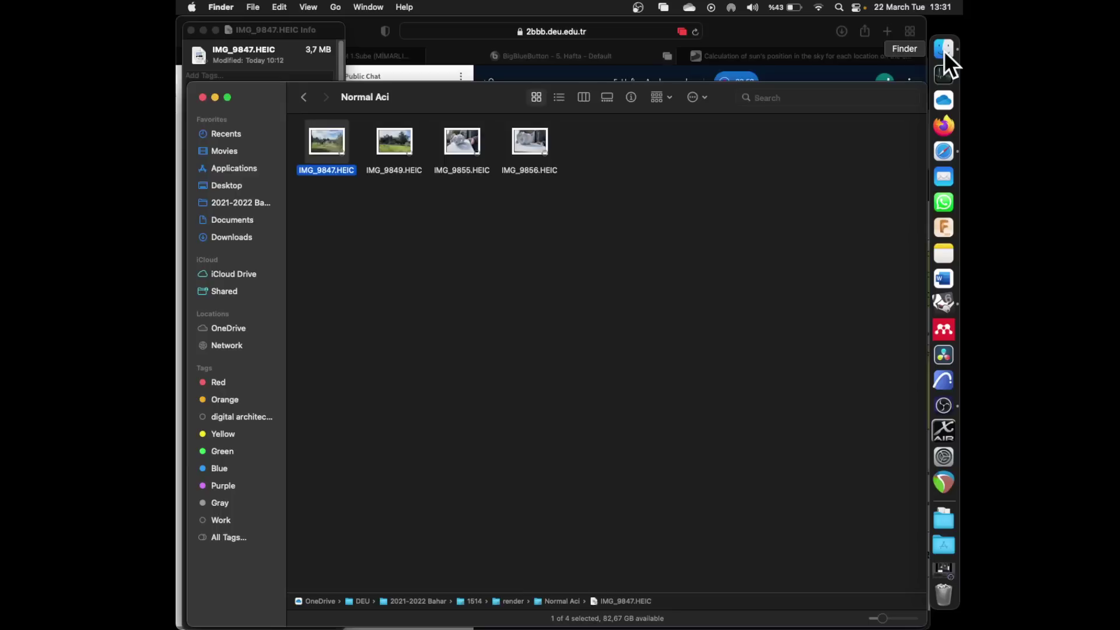
{"action": "left_click", "coordinate": [481, 143]}
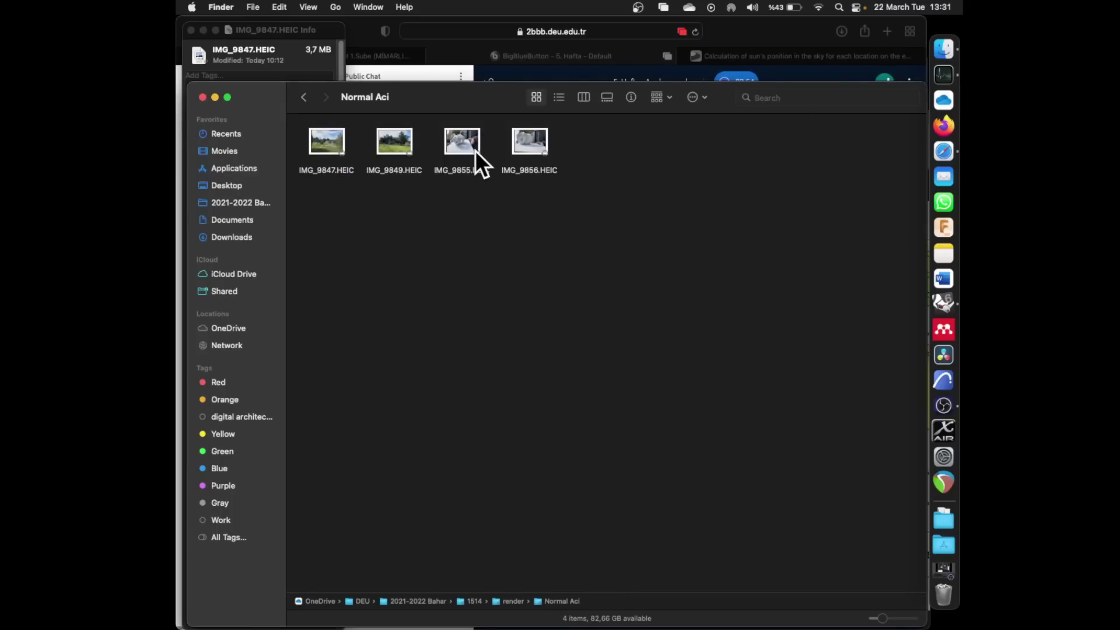
{"action": "key", "text": "space"}
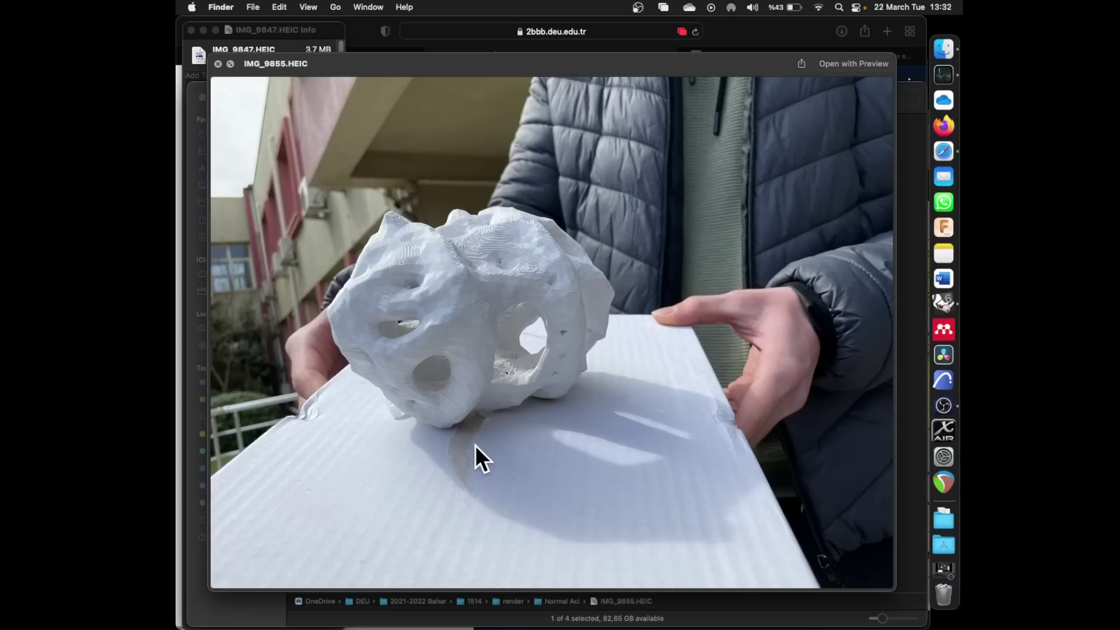
{"action": "key", "text": "Right"}
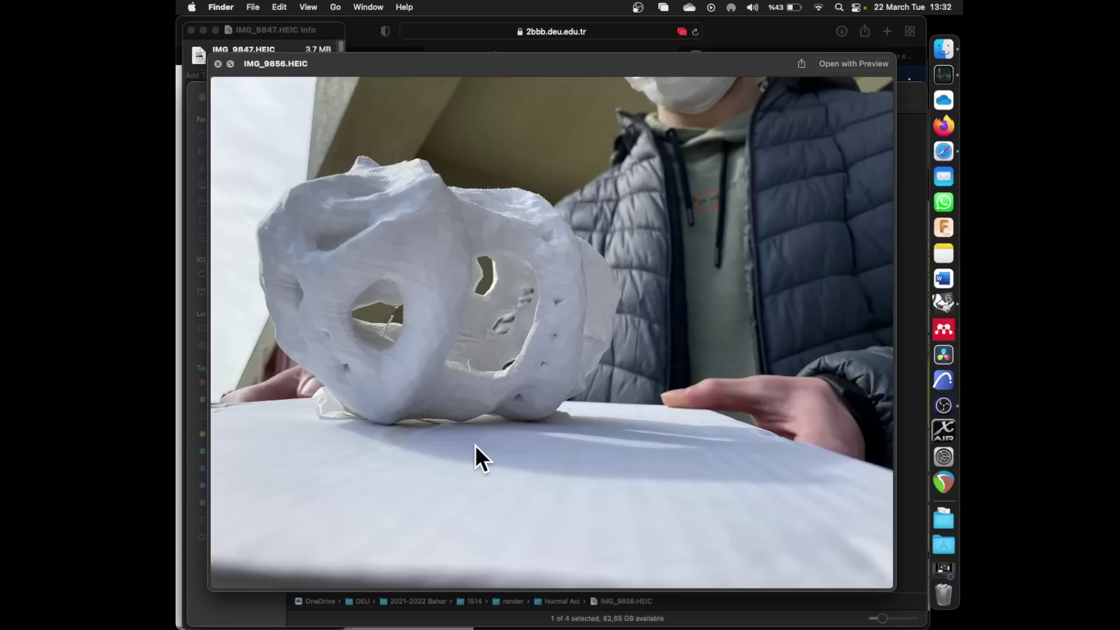
{"action": "key", "text": "Left"}
{"action": "key", "text": "Right"}
{"action": "key", "text": "Left"}
{"action": "key", "text": "Right"}
{"action": "key", "text": "Left"}
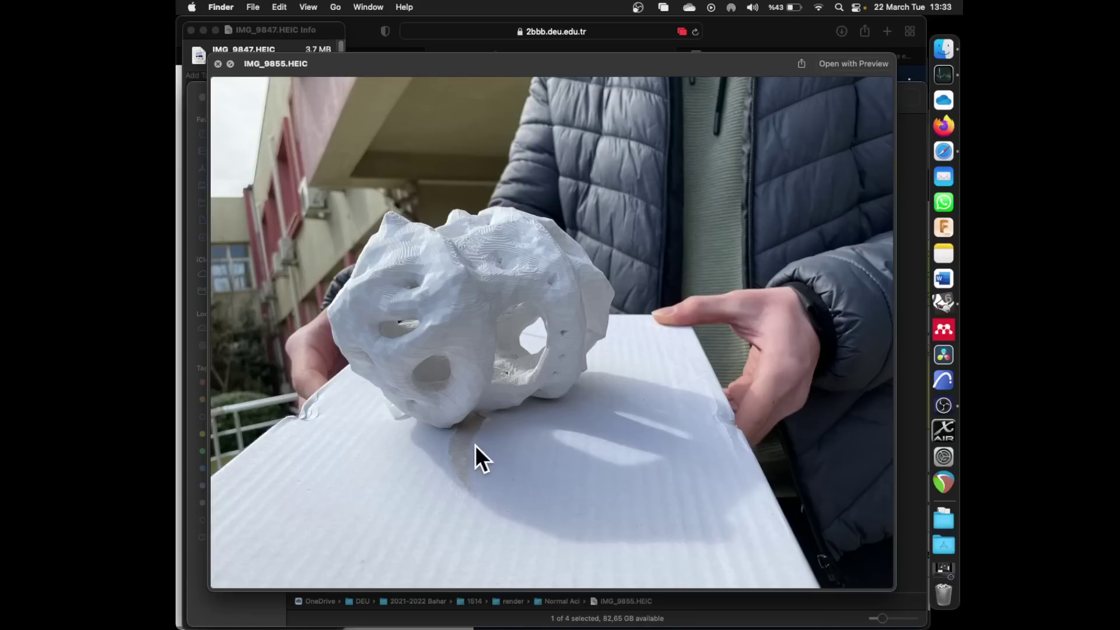
- Compare the model's shadows and camera angles in IMG_9855.HEIC and IMG_9856.HEIC, and close the preview
{"action": "key", "text": "Down"}
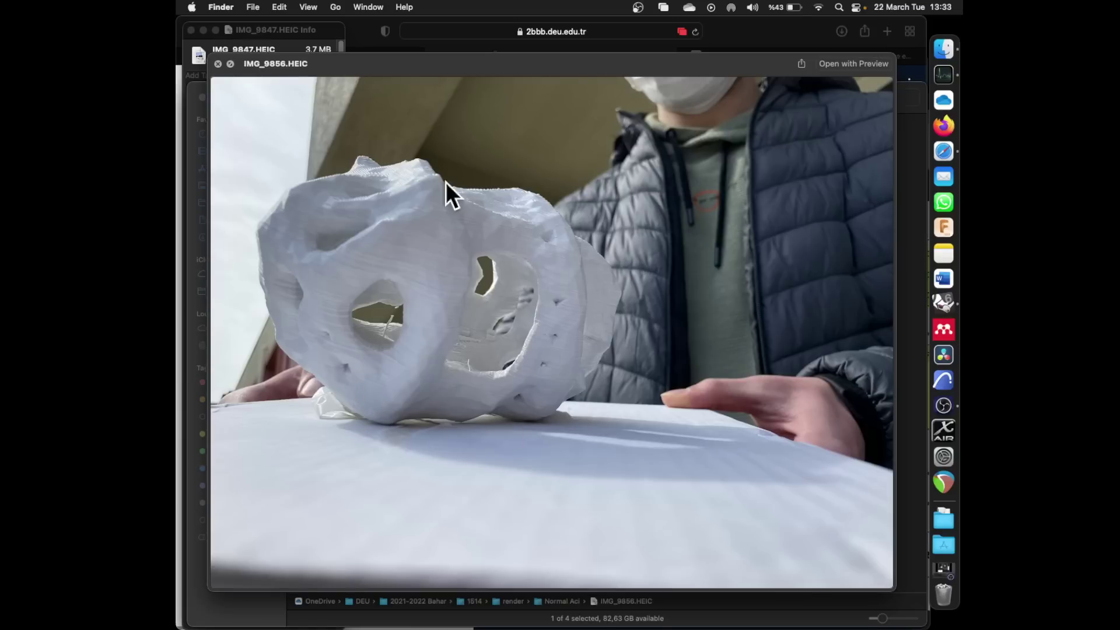
{"action": "key", "text": "Up"}
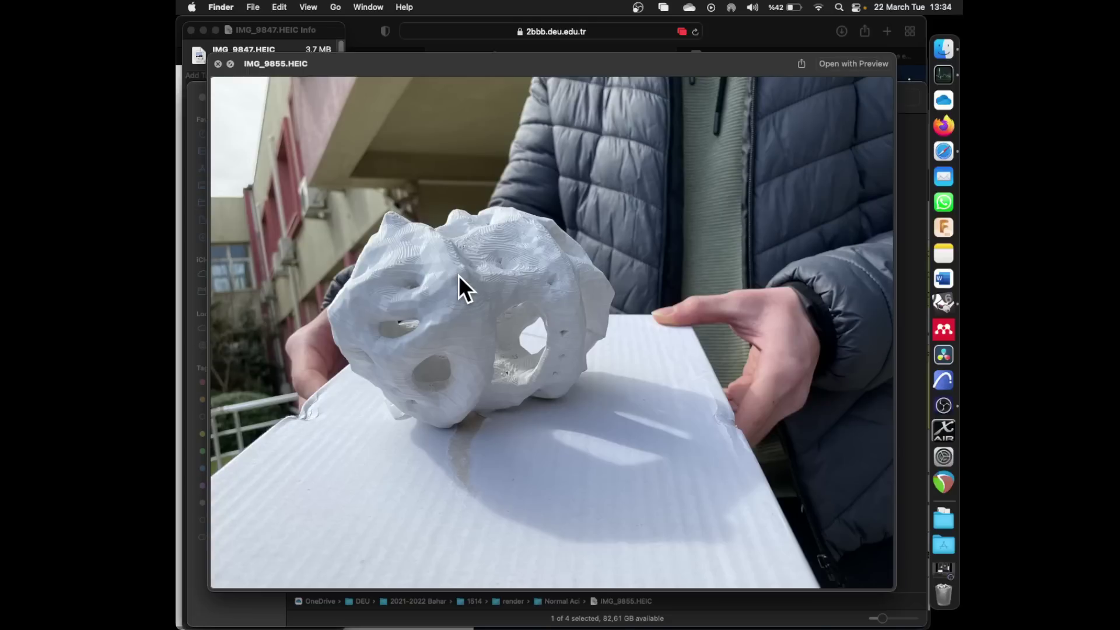
{"action": "key", "text": "space"}
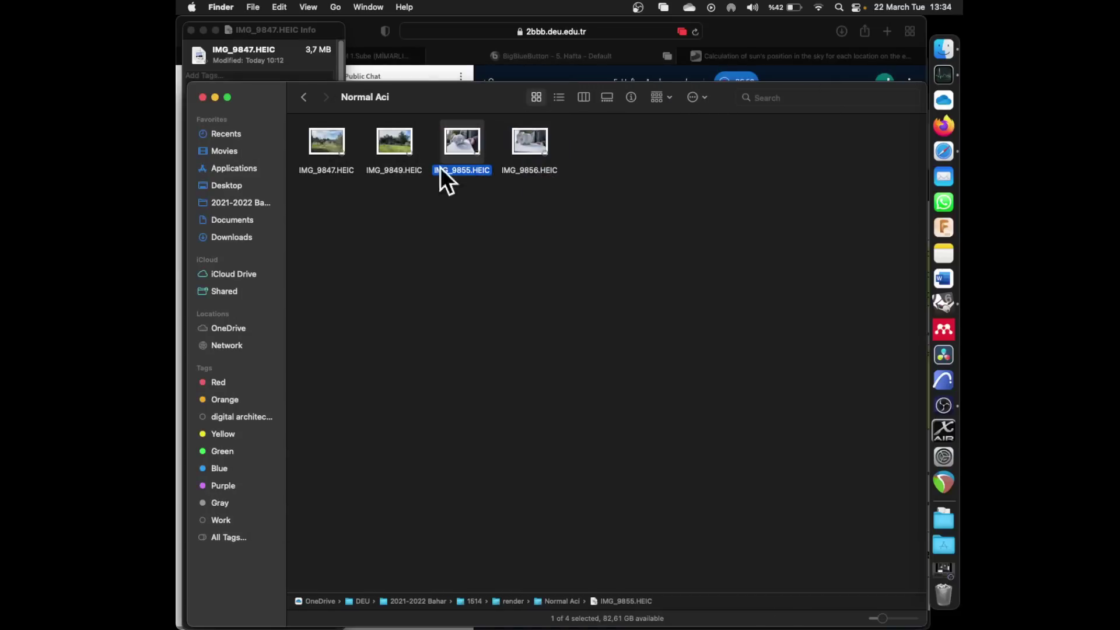
{"action": "left_click", "coordinate": [526, 143]}
{"action": "key", "text": "space"}
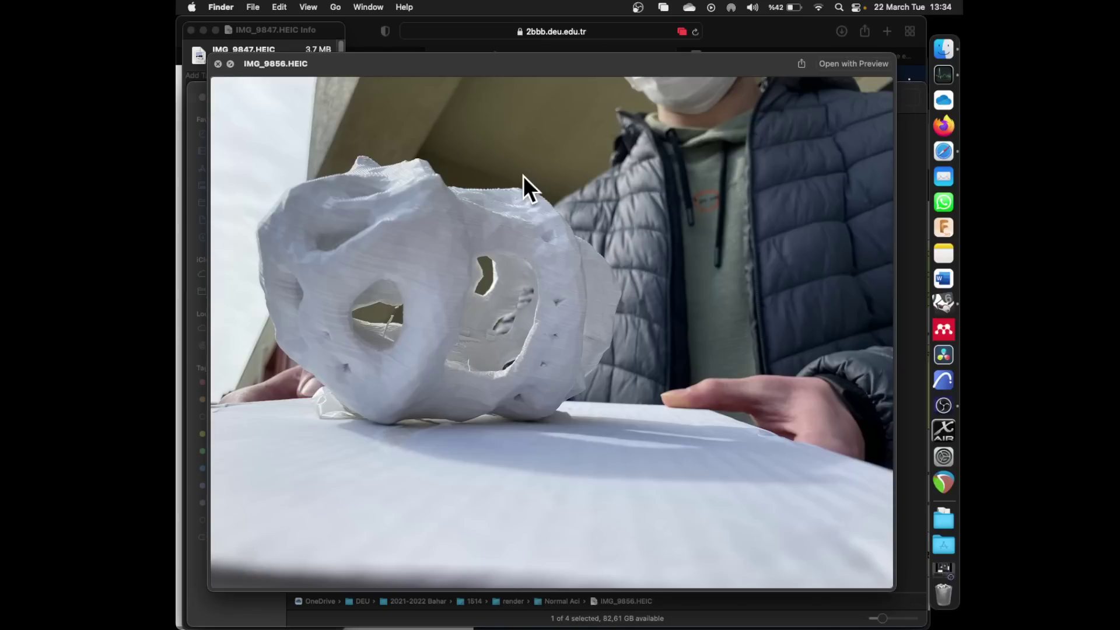
{"action": "key", "text": "space"}
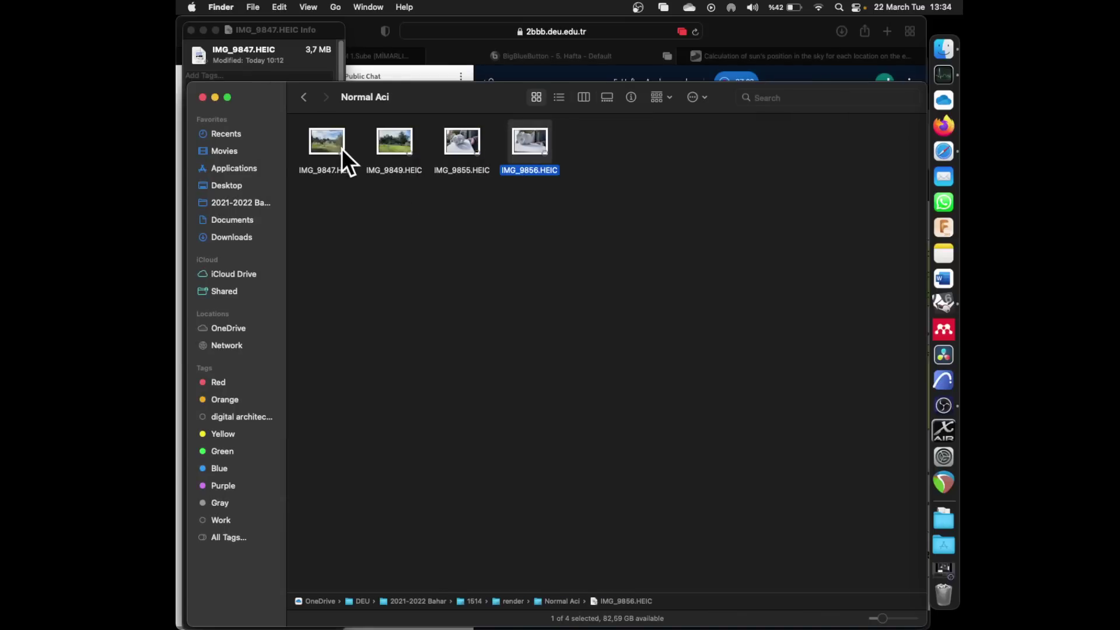
- Preview the landscape photos IMG_9849.HEIC and IMG_9847.HEIC in the Normal Aci folder and close the preview
{"action": "left_click", "coordinate": [383, 148]}
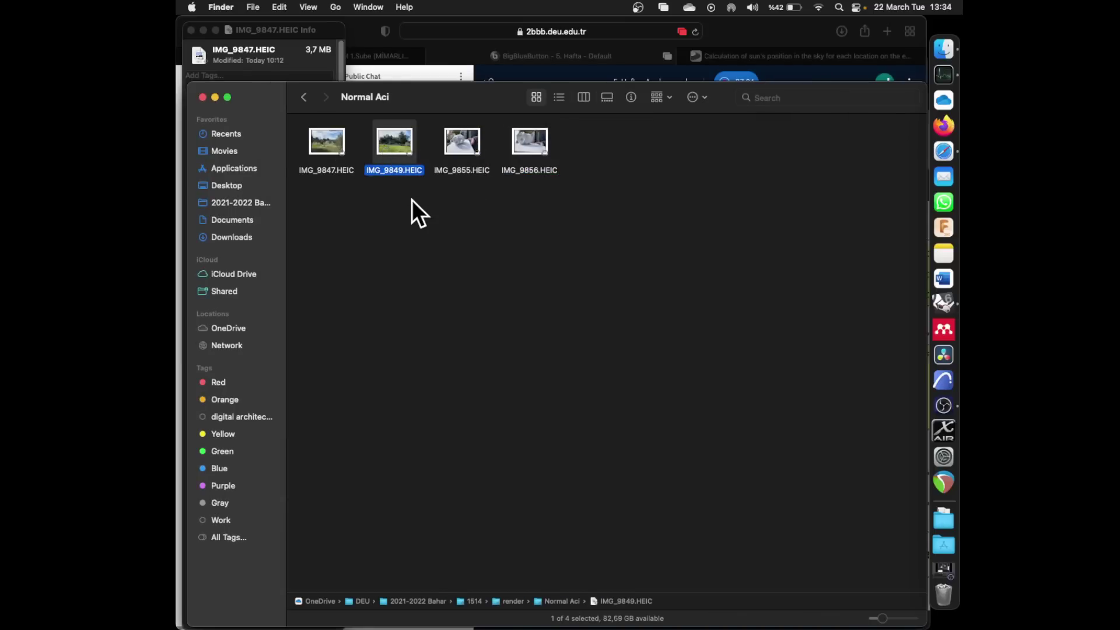
{"action": "key", "text": "space"}
{"action": "key", "text": "space"}
{"action": "key", "text": "Left"}
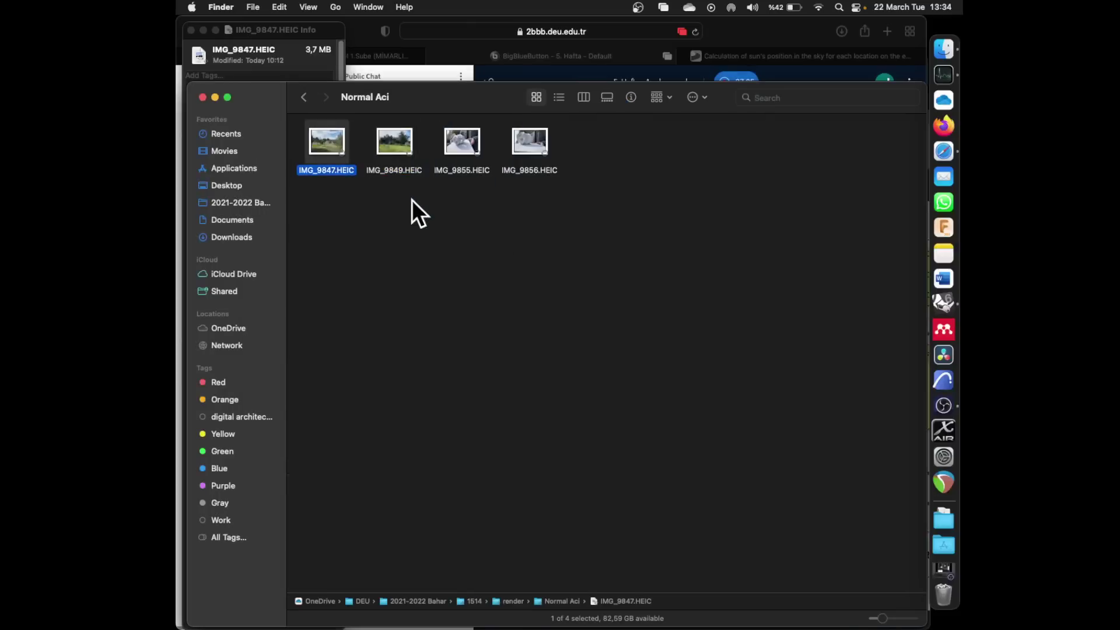
{"action": "key", "text": "space"}
{"action": "key", "text": "space"}
{"action": "key", "text": "Right"}
{"action": "key", "text": "space"}
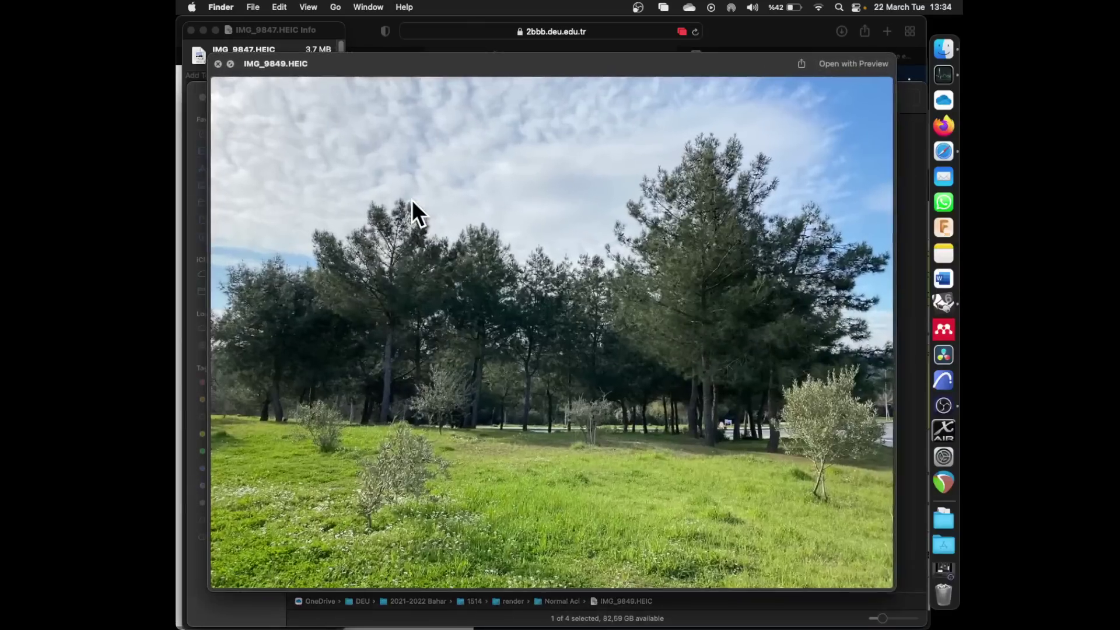
{"action": "key", "text": "space"}
- Launch Adobe Photoshop CC 2019 from the Applications folder
{"action": "left_click", "coordinate": [945, 546]}
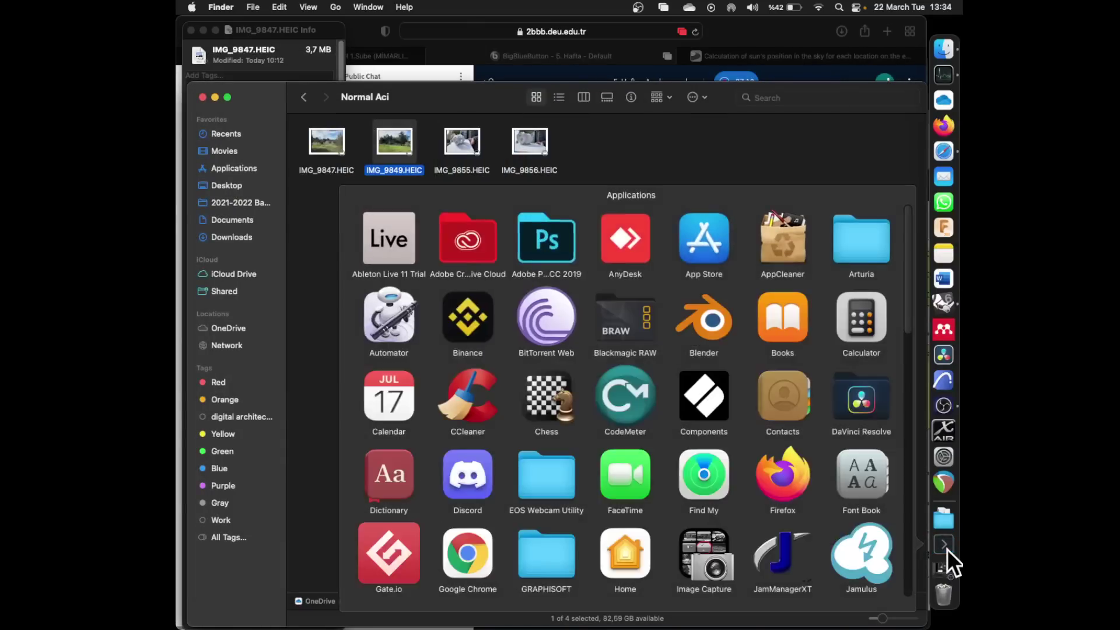
{"action": "left_click", "coordinate": [548, 244]}
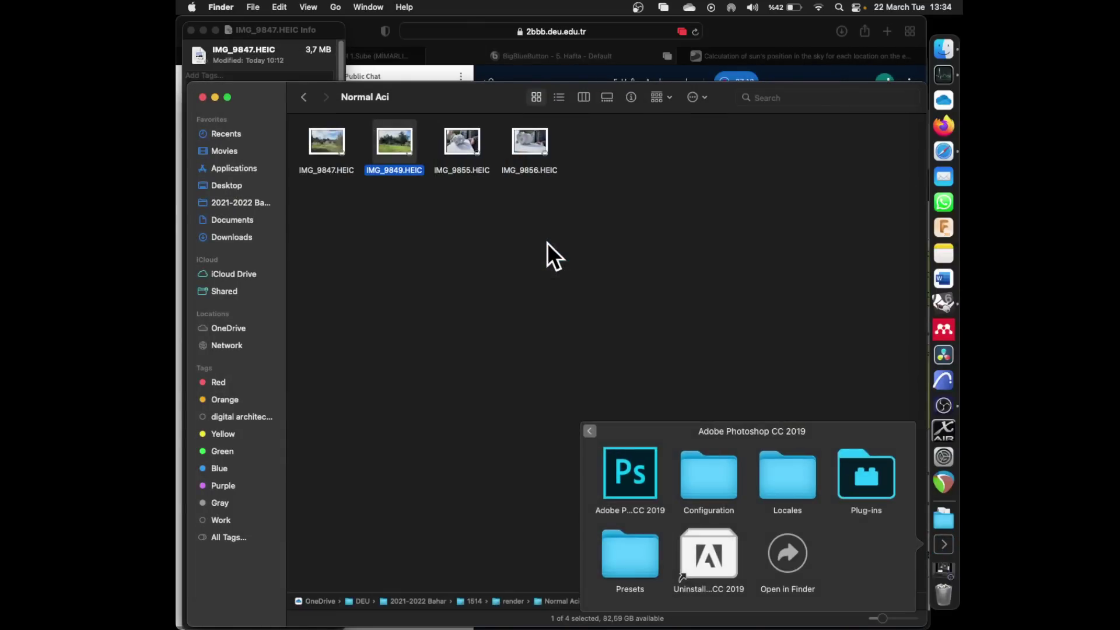
{"action": "left_click", "coordinate": [630, 472]}
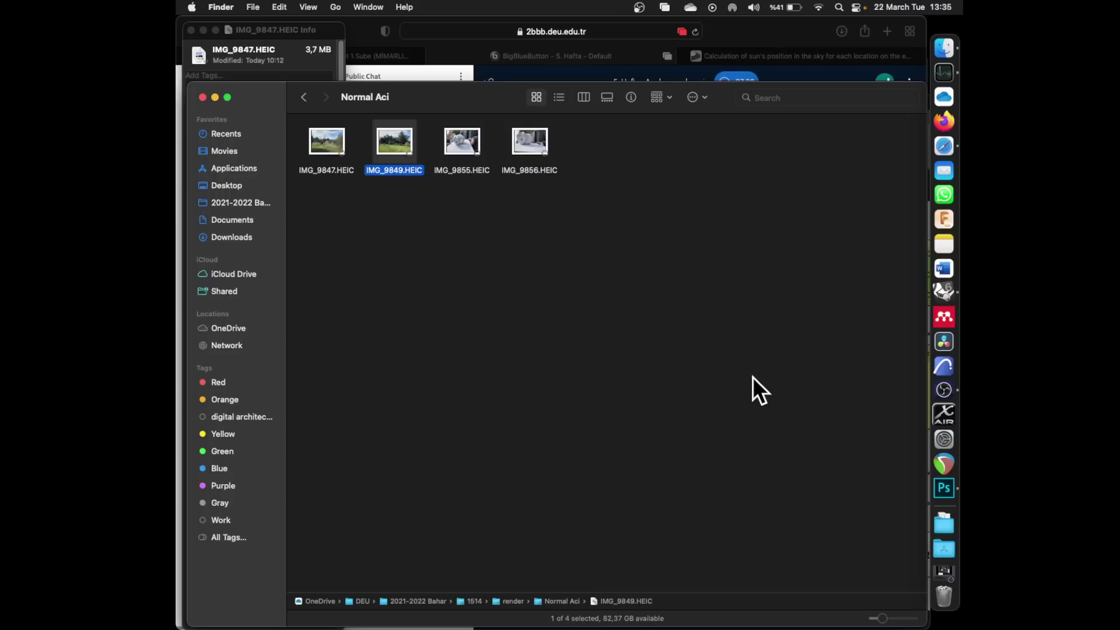
- Switch to Rhinoceros, save the Ladybug_Shadow Position definition in Grasshopper, and quit the program
{"action": "left_click", "coordinate": [949, 295]}
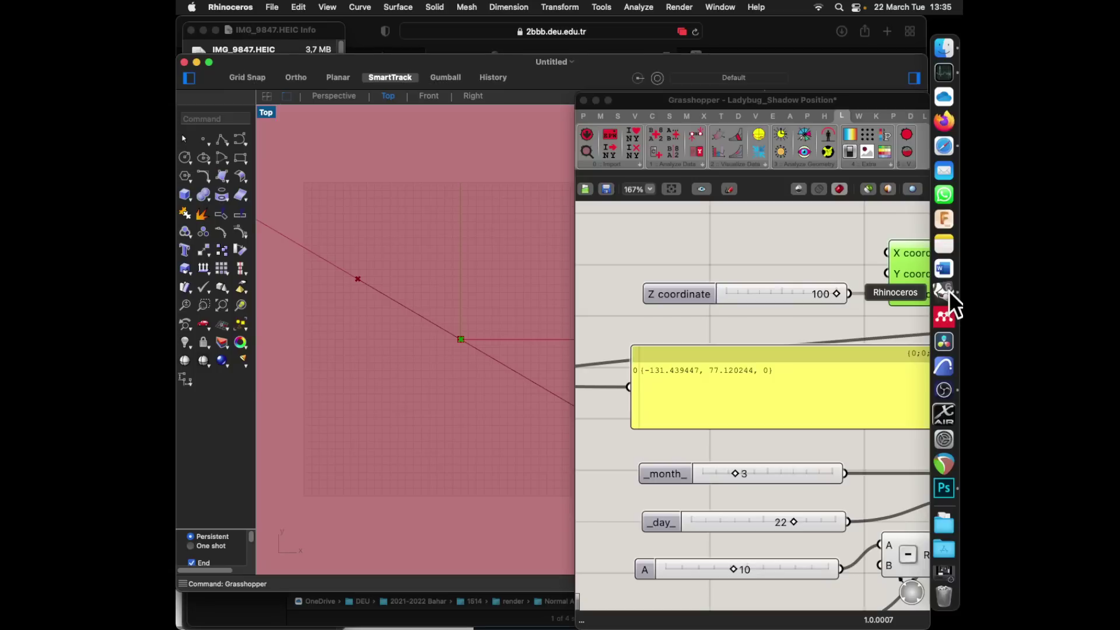
{"action": "left_click", "coordinate": [607, 189]}
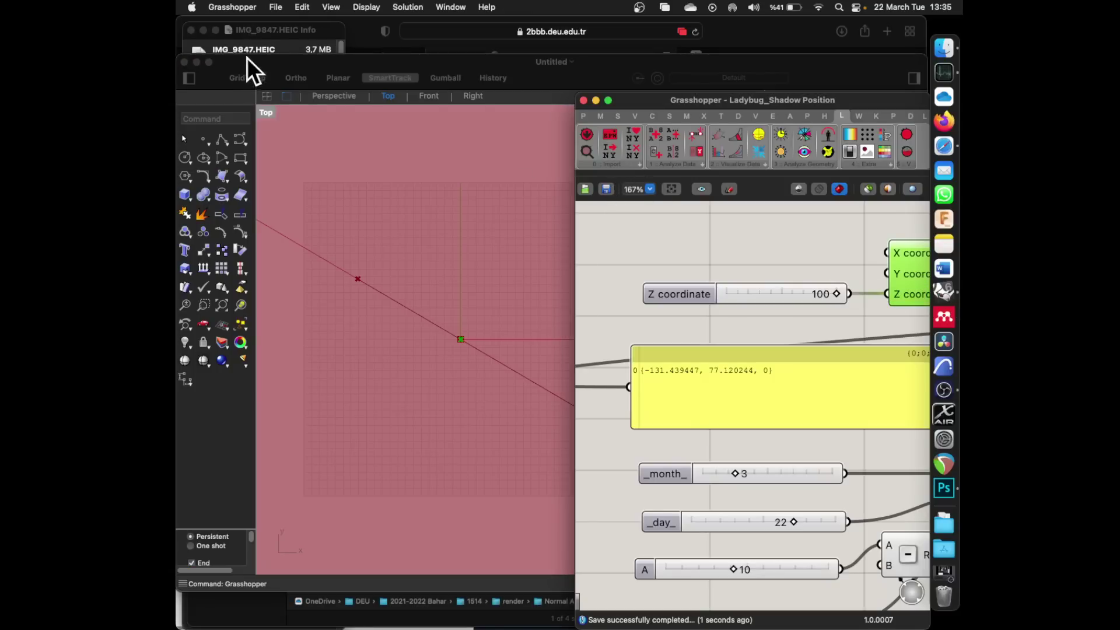
{"action": "left_click", "coordinate": [243, 6]}
{"action": "left_click", "coordinate": [241, 112]}
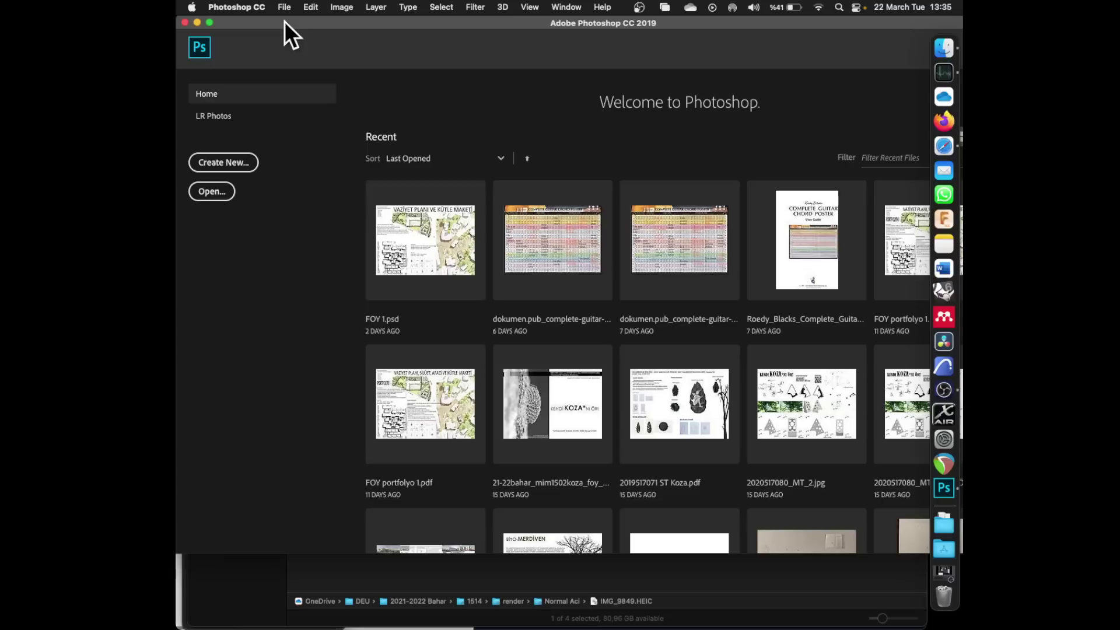
- Open the landscape photo IMG_9849.HEIC from the Normal Aci folder as a document in Photoshop
{"action": "left_click", "coordinate": [243, 163]}
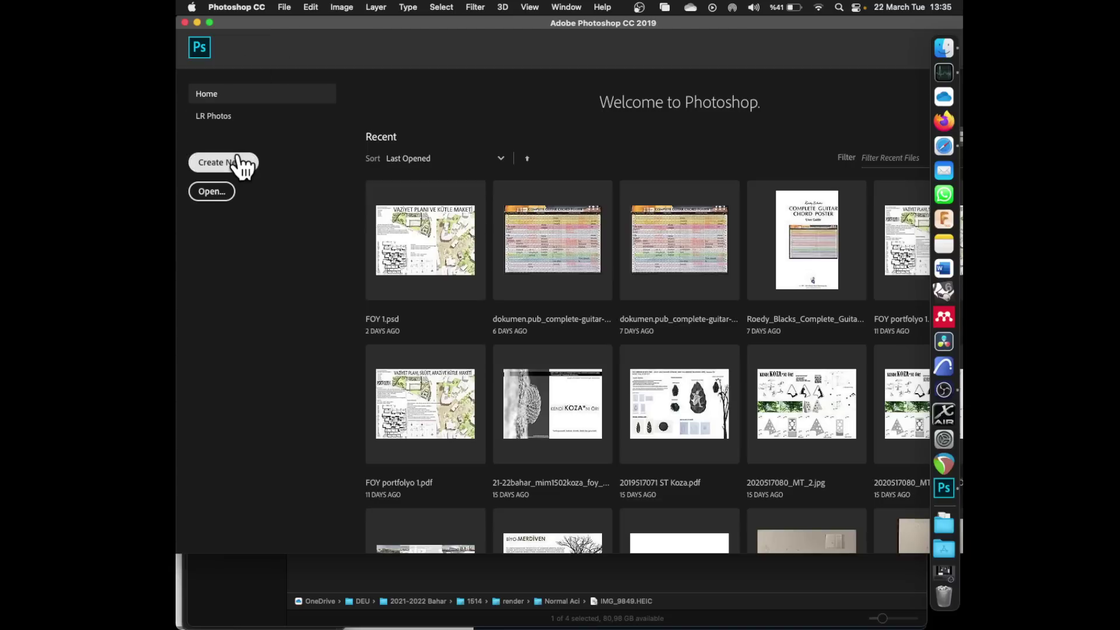
{"action": "left_click", "coordinate": [945, 49]}
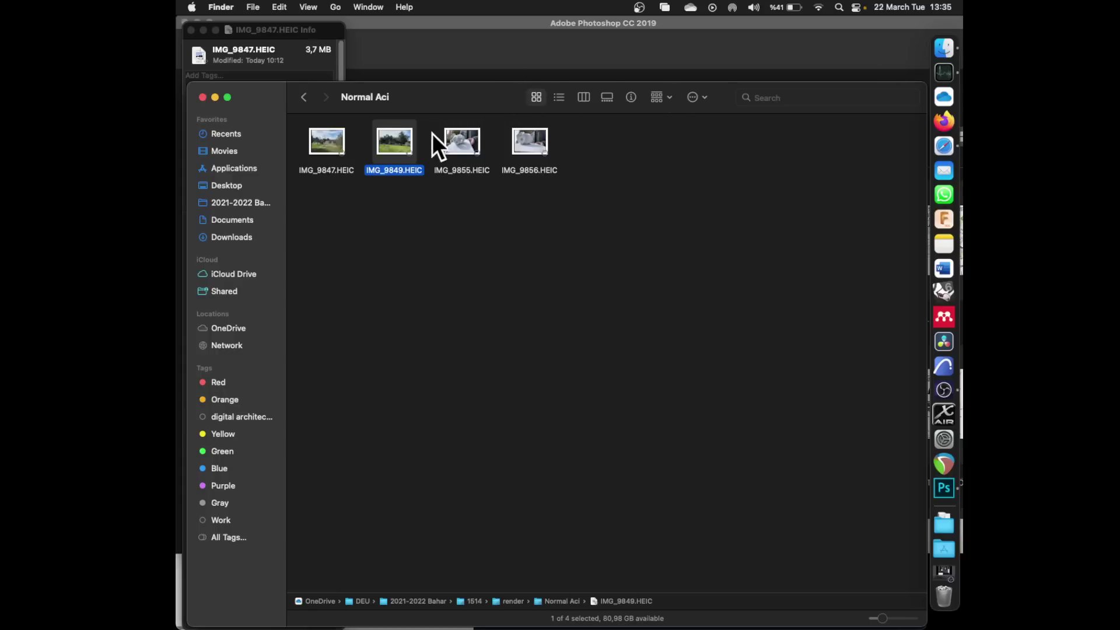
{"action": "left_click_drag", "start_coordinate": [396, 139], "coordinate": [442, 100]}
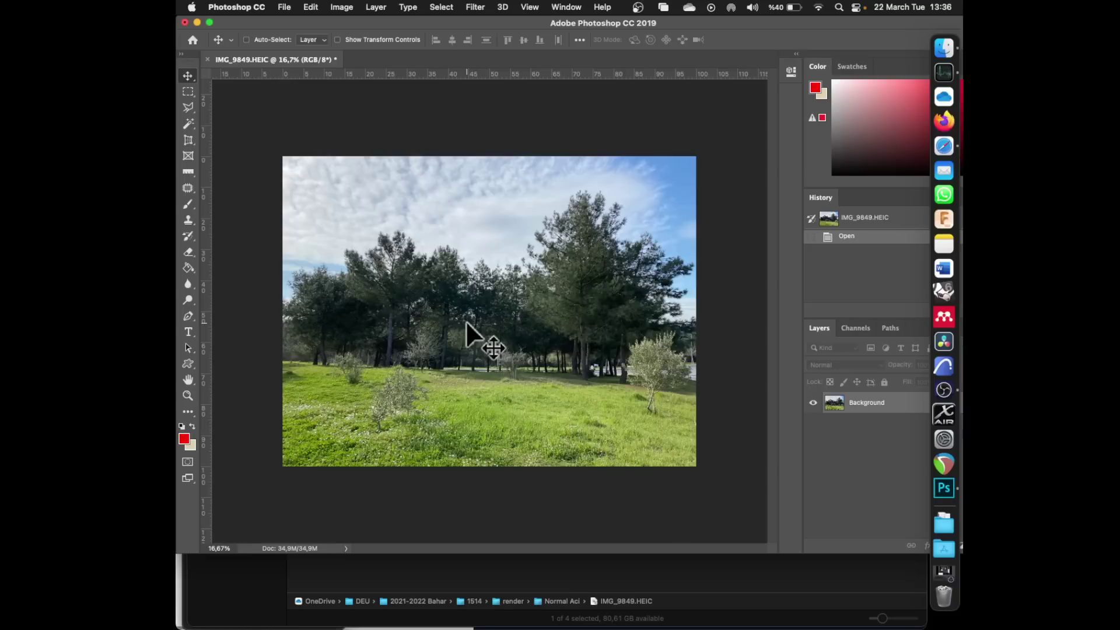
- Preview the two model photos in Finder and place IMG_9856.HEIC as a full-size layer over the landscape photo in Photoshop
{"action": "left_click", "coordinate": [946, 46]}
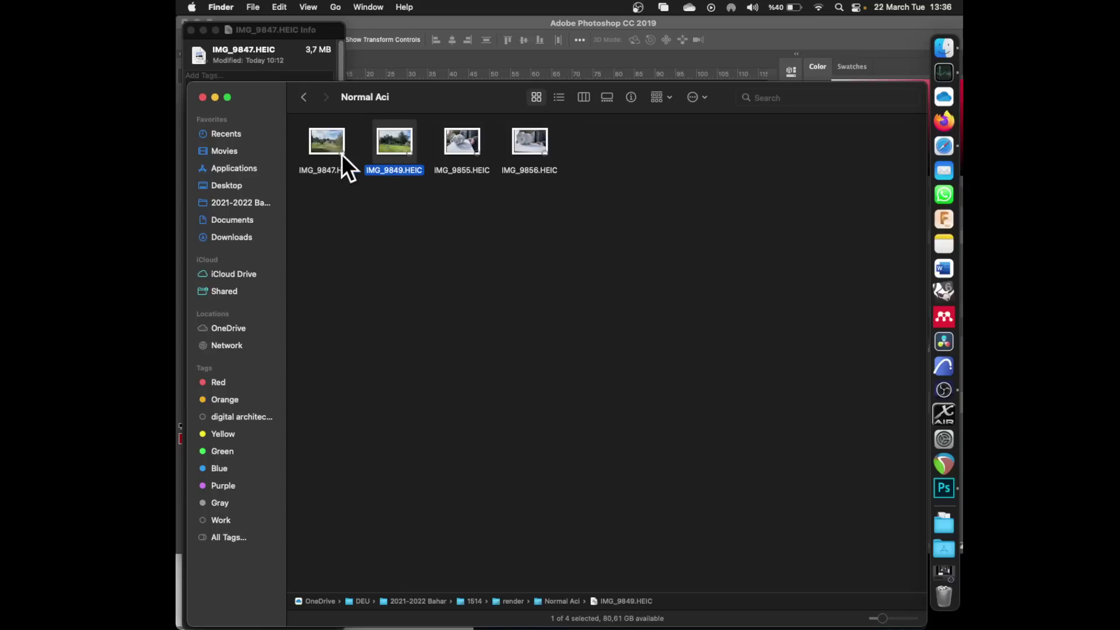
{"action": "left_click", "coordinate": [470, 150]}
{"action": "key", "text": "space"}
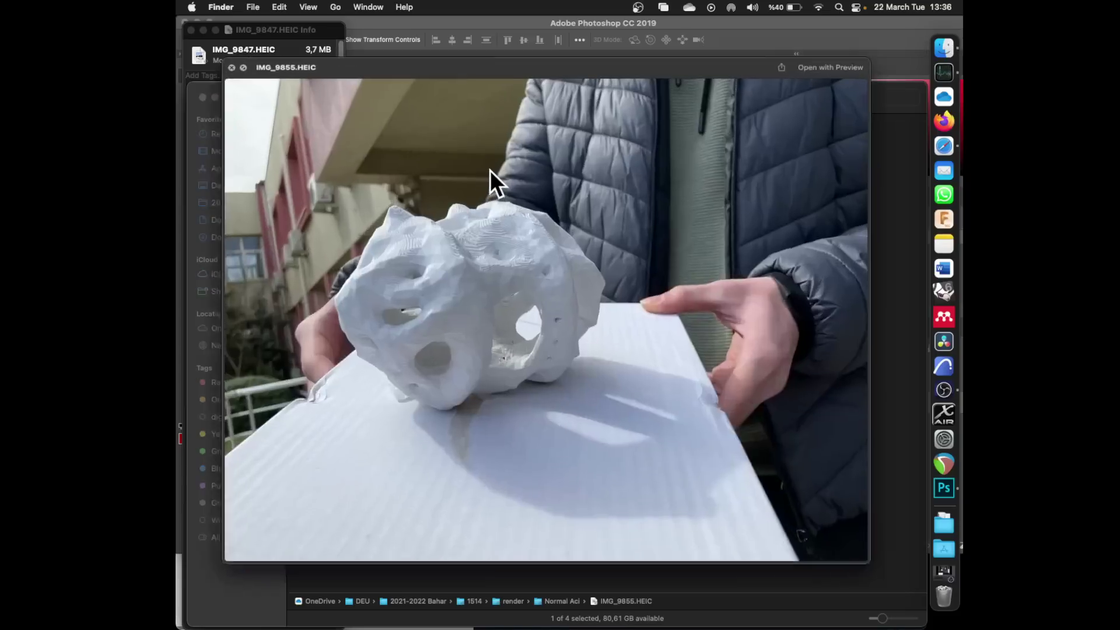
{"action": "key", "text": "Right"}
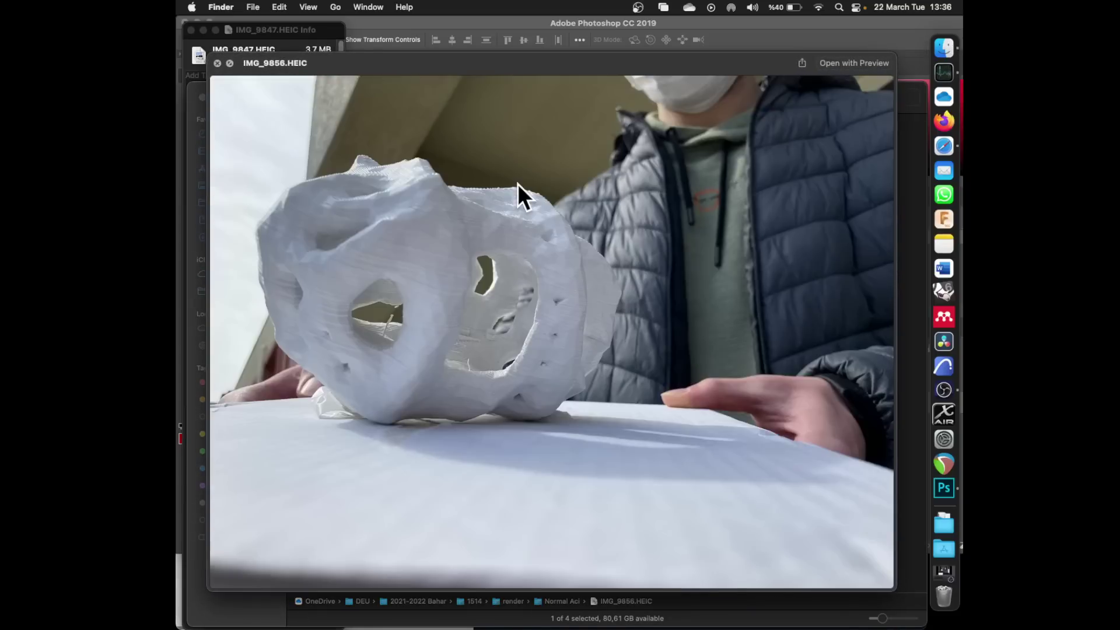
{"action": "key", "text": "space"}
{"action": "left_click_drag", "start_coordinate": [478, 93], "coordinate": [587, 287]}
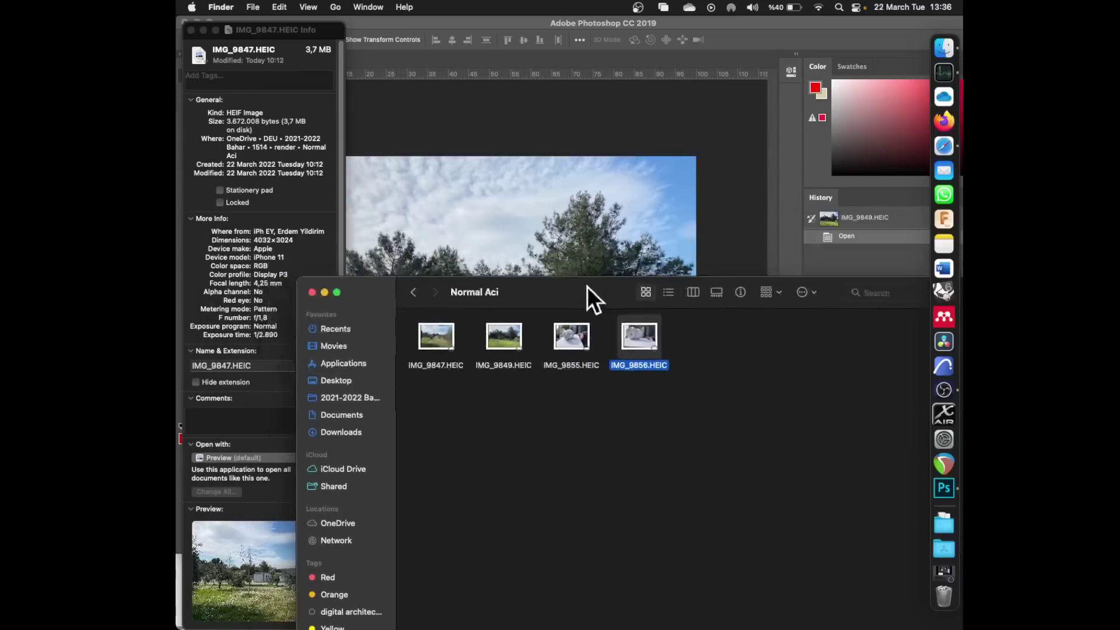
{"action": "left_click_drag", "start_coordinate": [643, 339], "coordinate": [572, 246]}
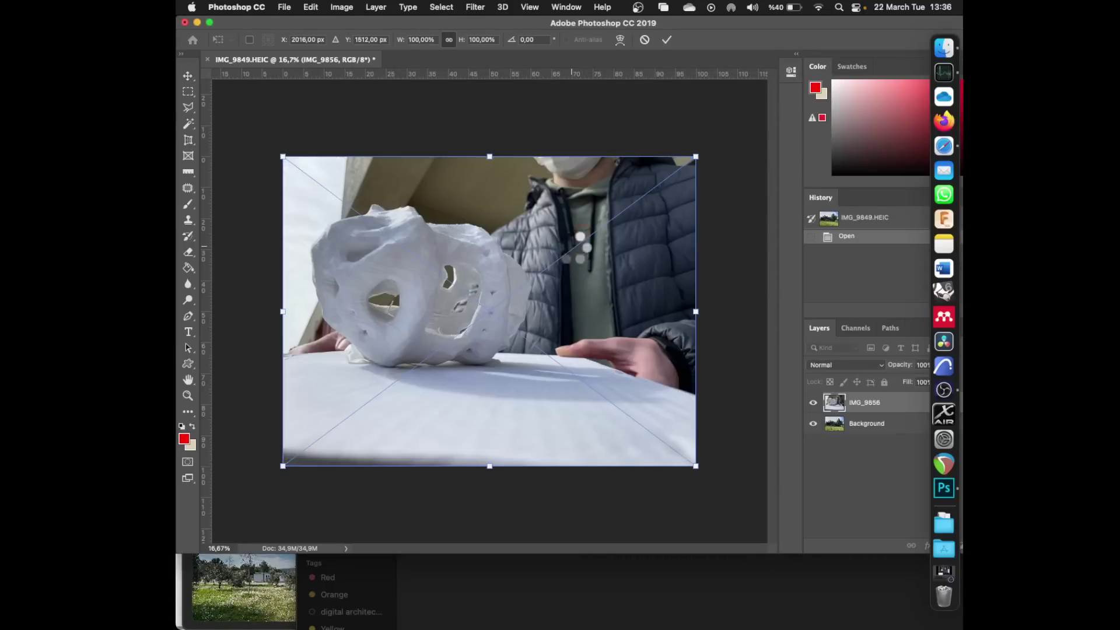
{"action": "key", "text": "Return"}
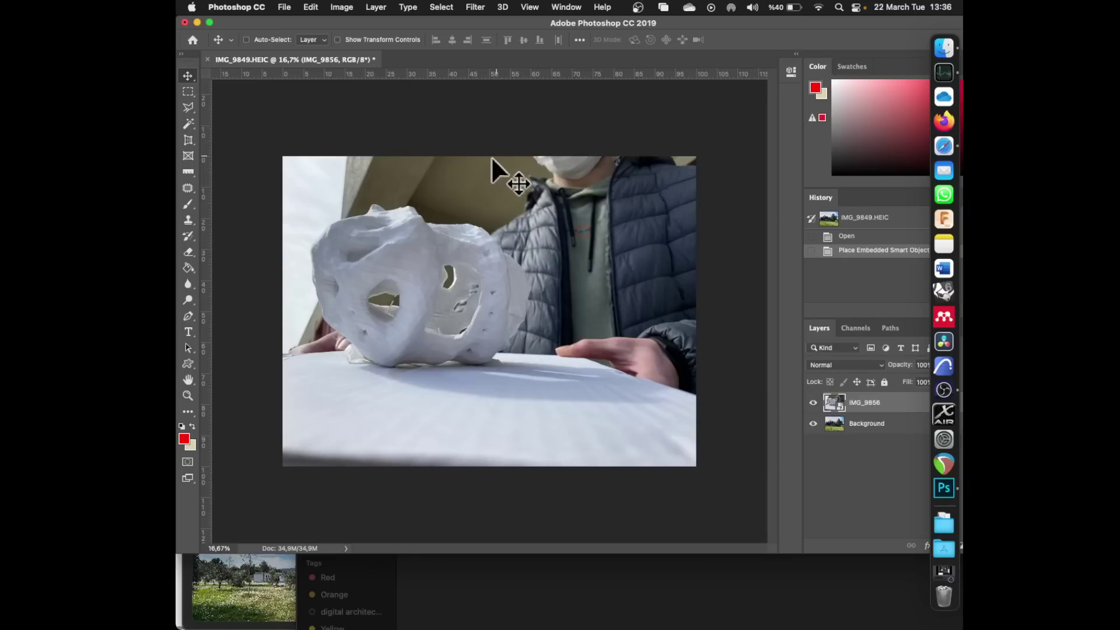
- Examine the placed model photo in full-screen mode and return to the standard screen mode
{"action": "key", "text": "f"}
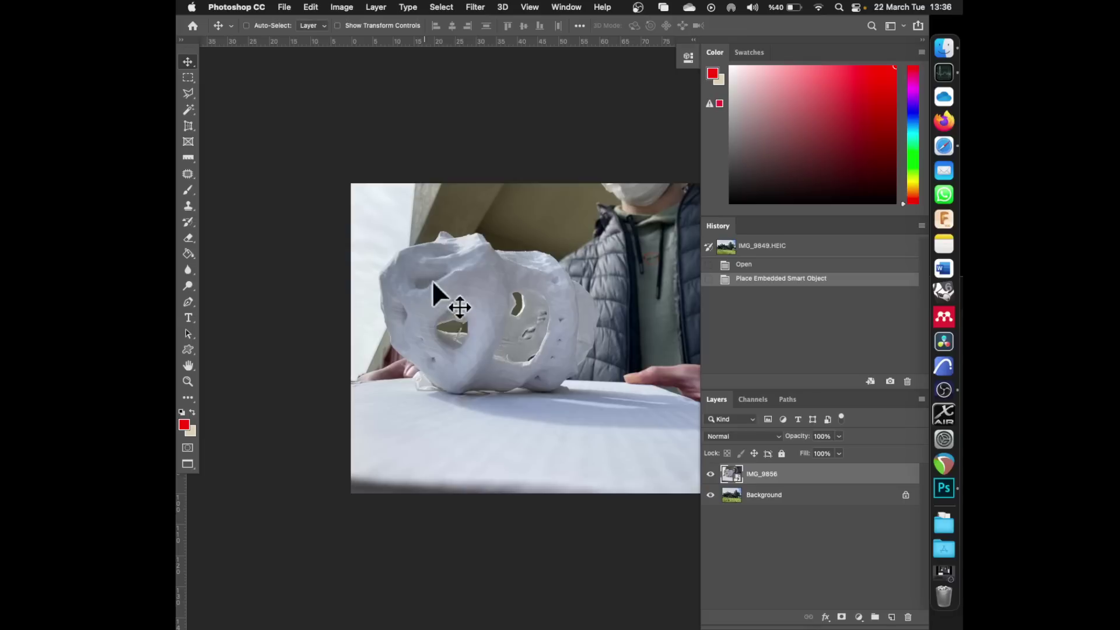
{"action": "key", "text": "f"}
{"action": "key", "text": "f"}
{"action": "scroll", "coordinate": [547, 335], "scroll_direction": "up", "scroll_amount": 5}
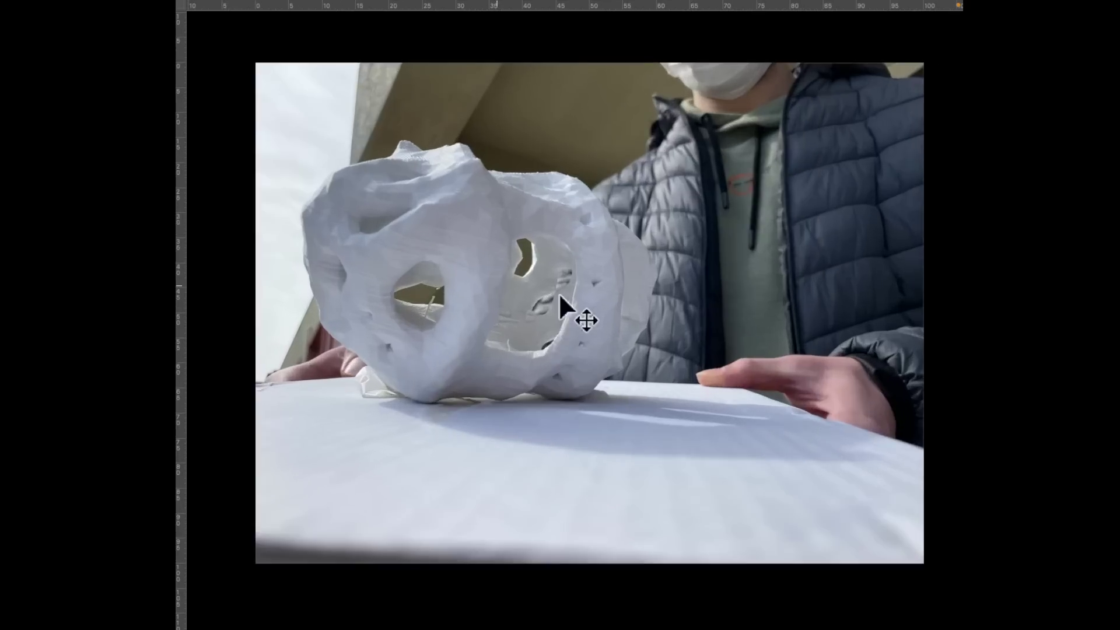
{"action": "scroll", "coordinate": [560, 284], "scroll_direction": "down", "scroll_amount": 2}
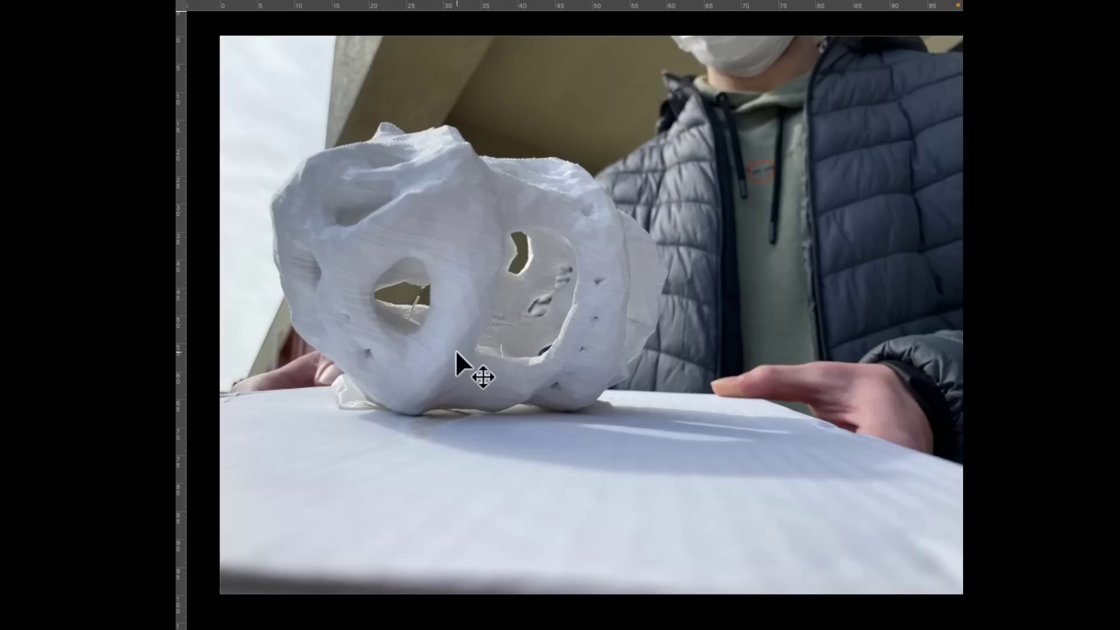
{"action": "key", "text": "f"}
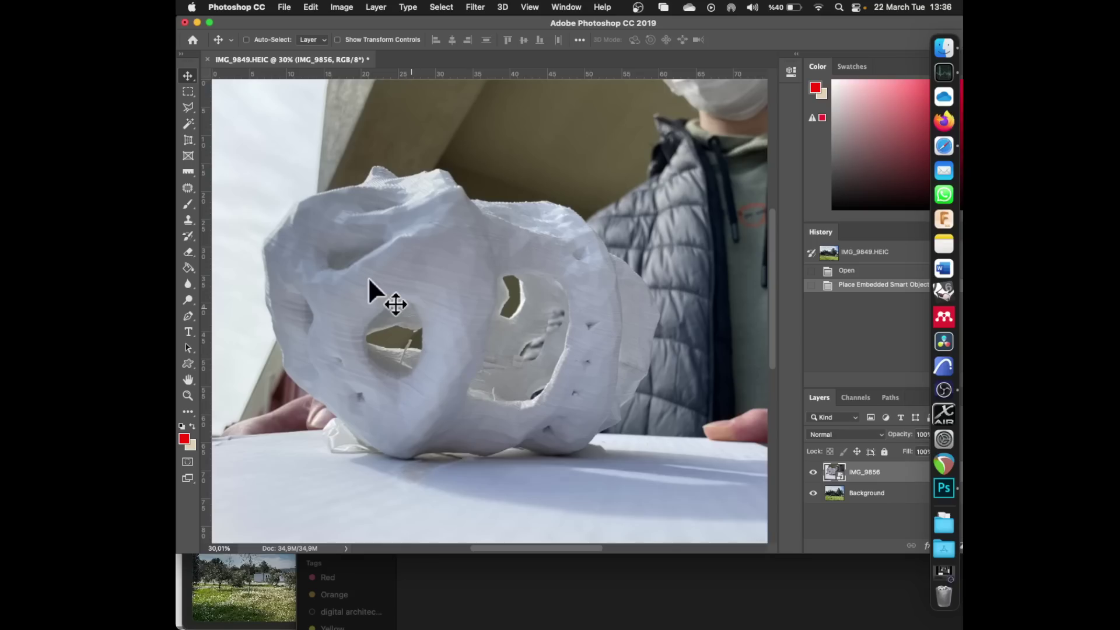
{"action": "scroll", "coordinate": [488, 354], "scroll_direction": "down", "scroll_amount": 4}
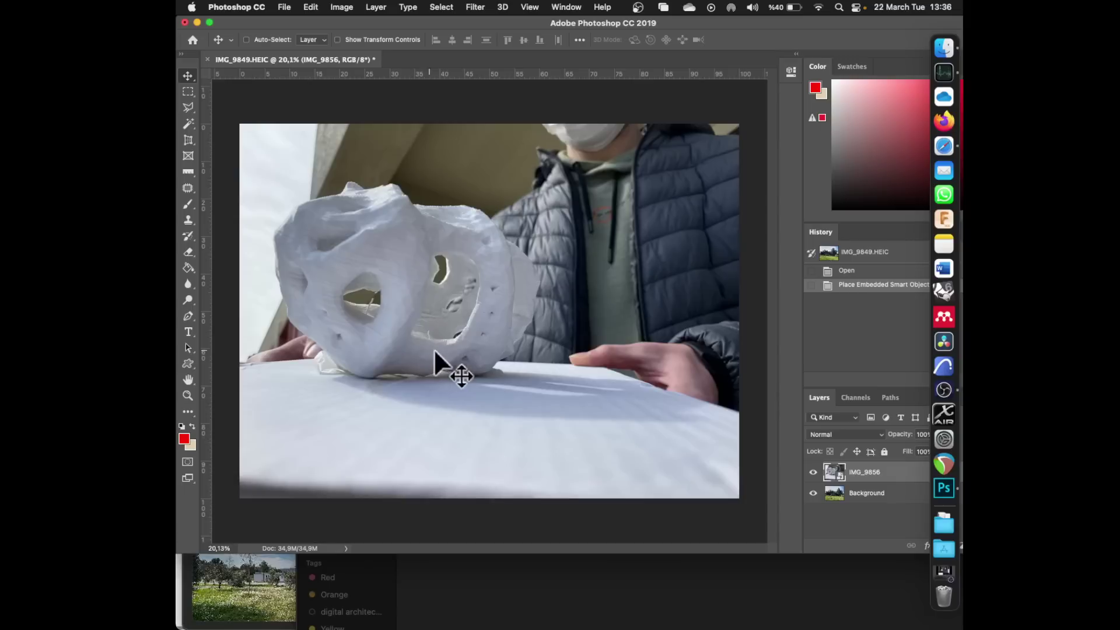
- Select the white model together with its cast shadow in the IMG_9856 layer using the Magnetic Lasso tool
{"action": "left_click", "coordinate": [190, 105]}
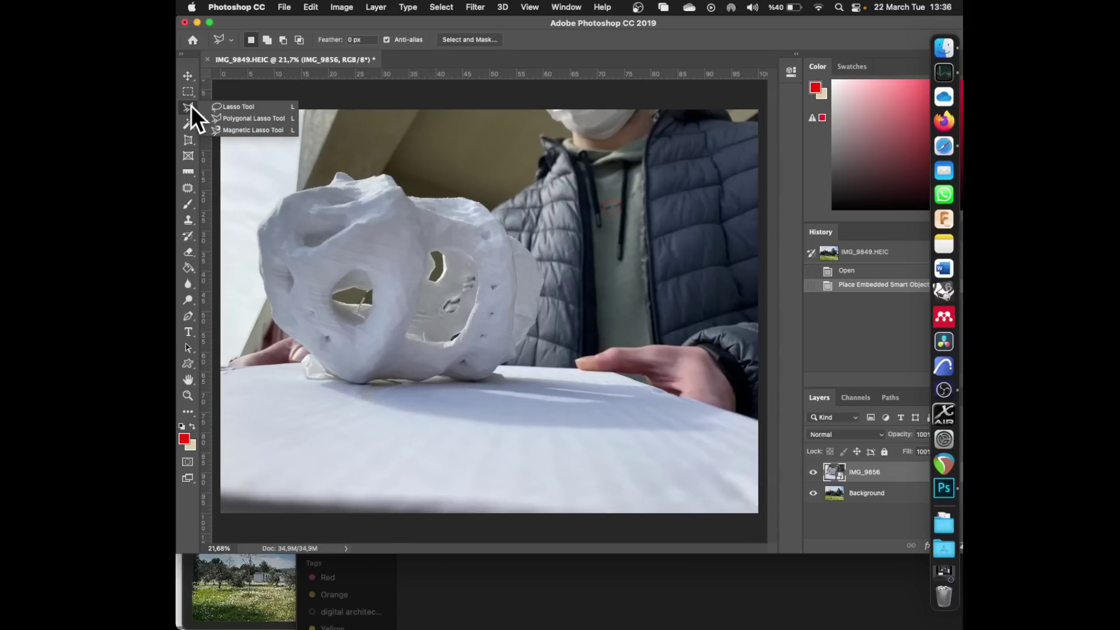
{"action": "left_click", "coordinate": [250, 130]}
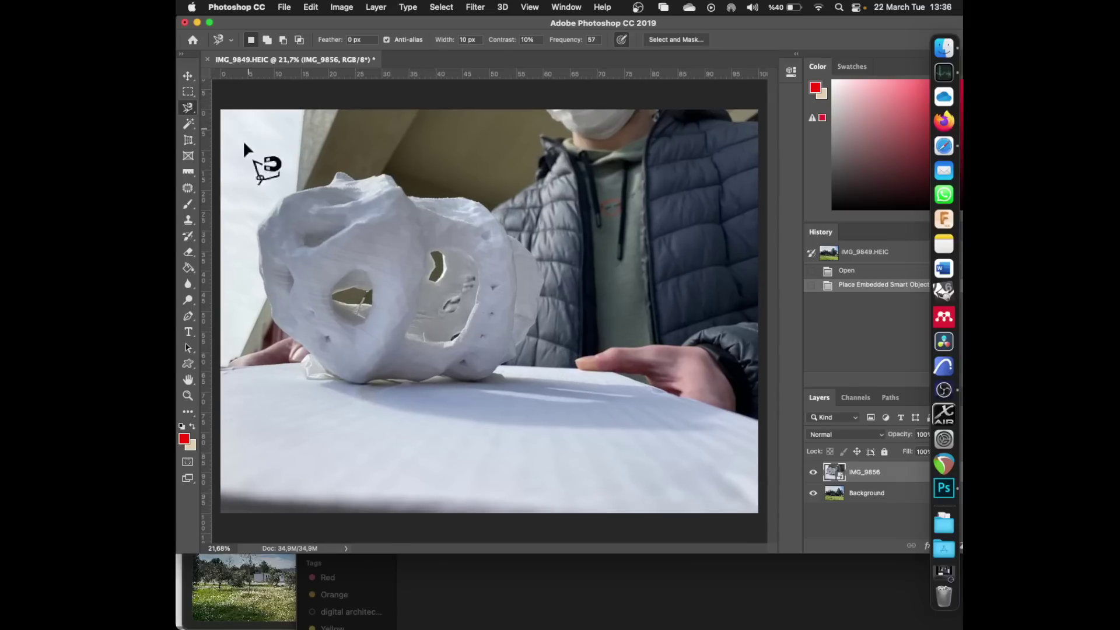
{"action": "left_click", "coordinate": [259, 230]}
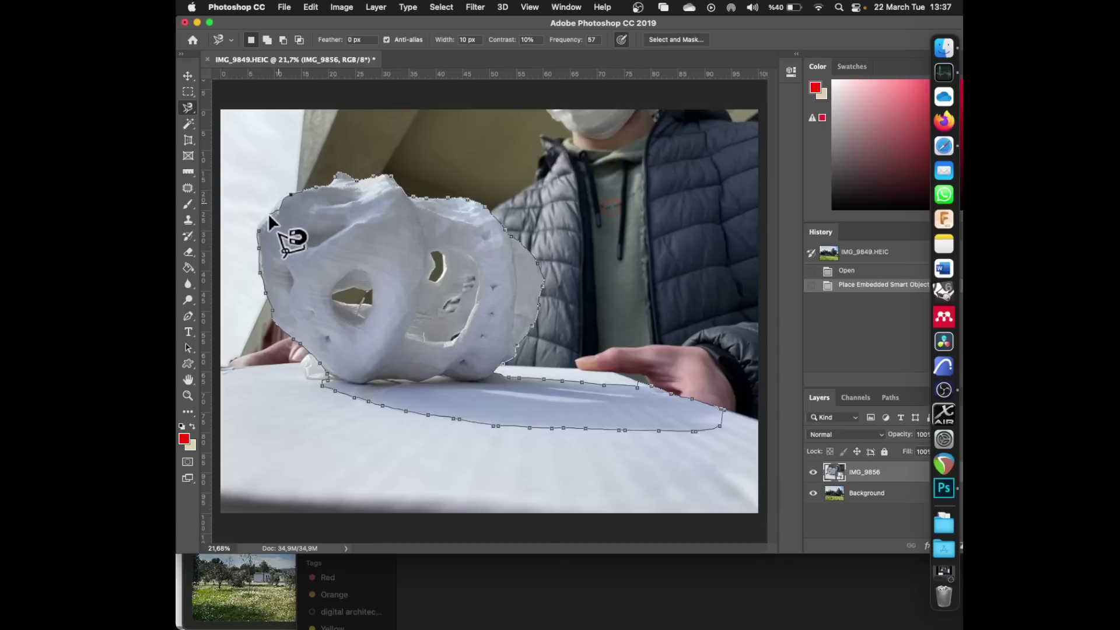
{"action": "left_click", "coordinate": [259, 230]}
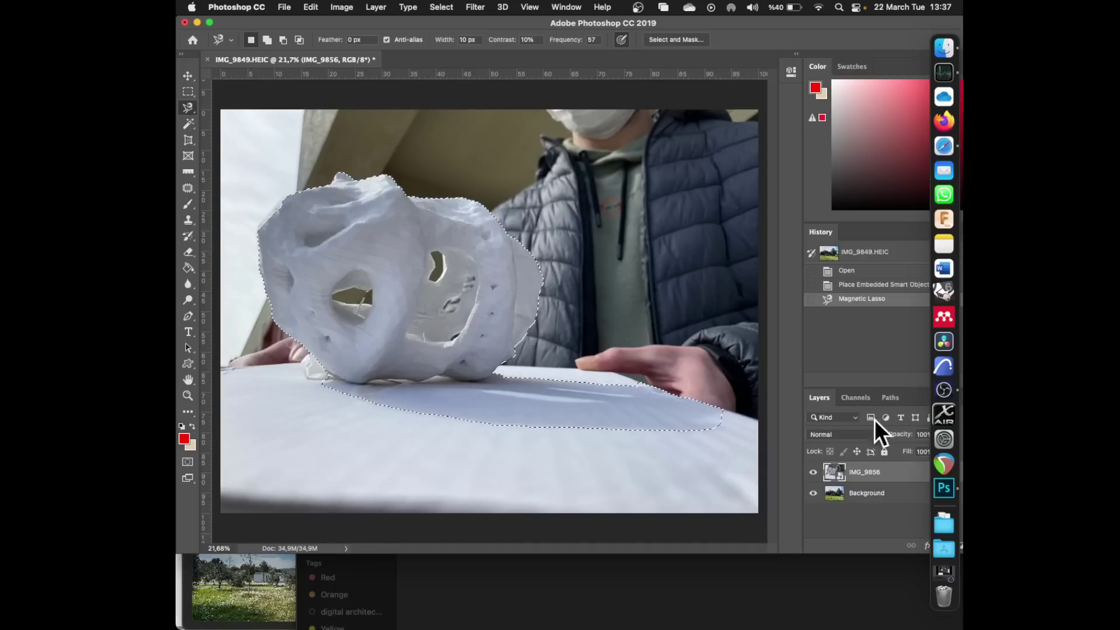
- Hide the IMG_9856 layer and paste the copied model and shadow cutout as a new layer above the Background
{"action": "left_click", "coordinate": [813, 472]}
{"action": "left_click", "coordinate": [832, 494]}
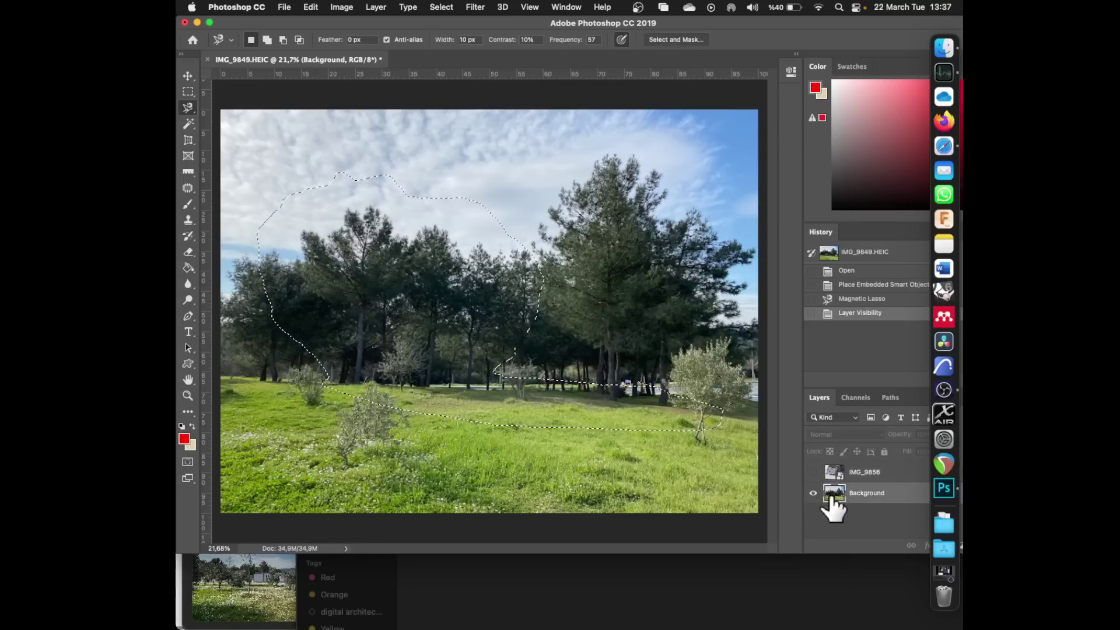
{"action": "key", "text": "super+v"}
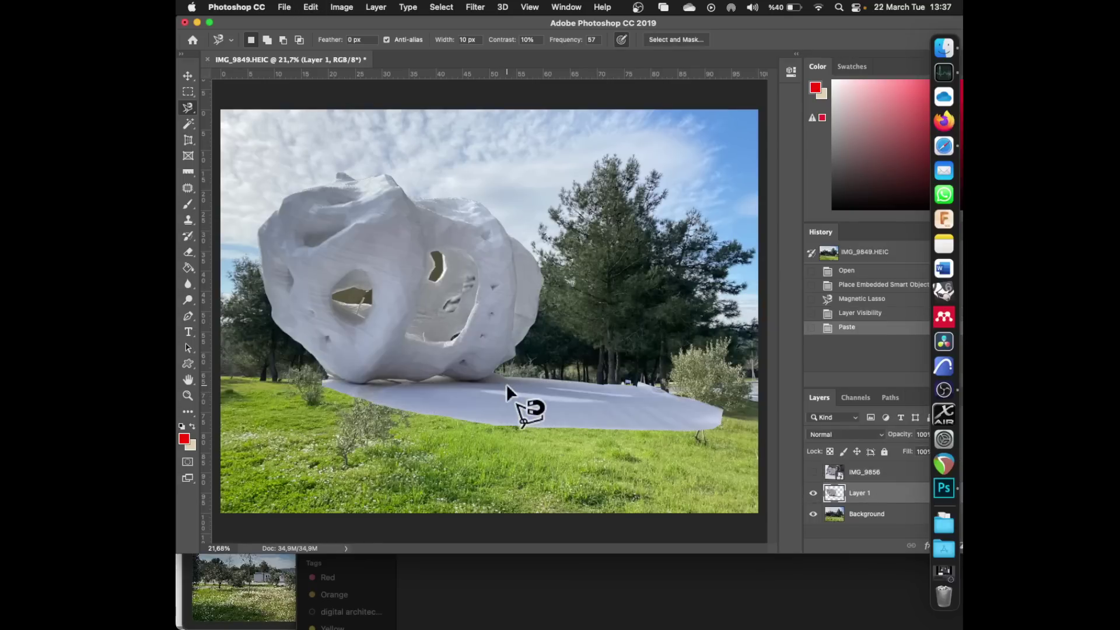
{"action": "left_click", "coordinate": [186, 75]}
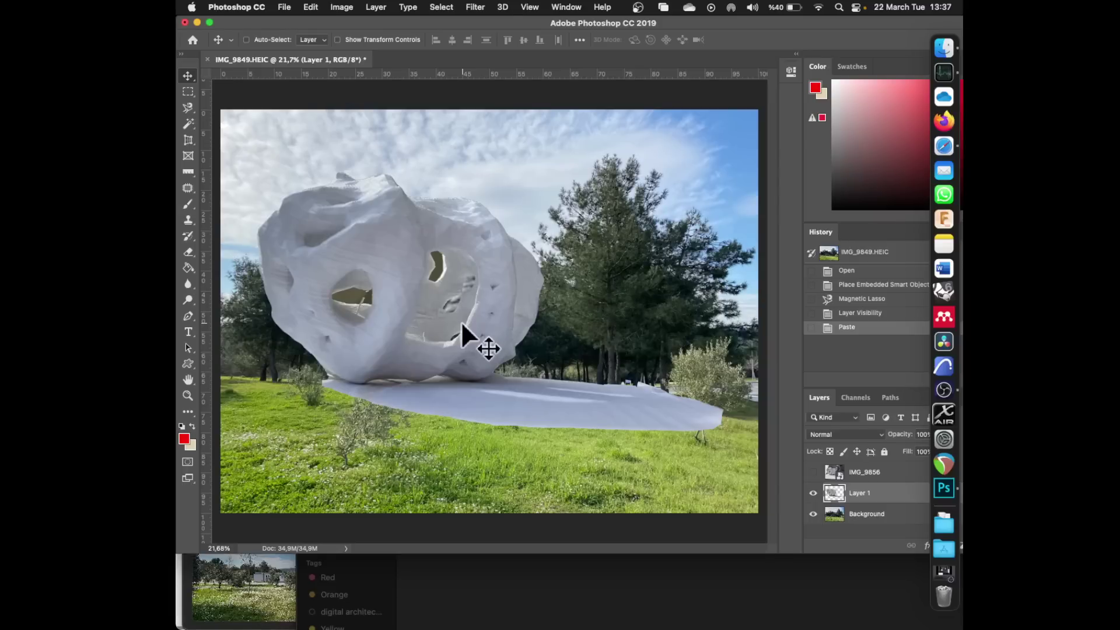
- Select the see-through areas in the model's round left opening and the curved upper-middle opening on Layer 1 with the Magnetic Lasso tool
{"action": "scroll", "coordinate": [358, 286], "scroll_direction": "up", "scroll_amount": 5}
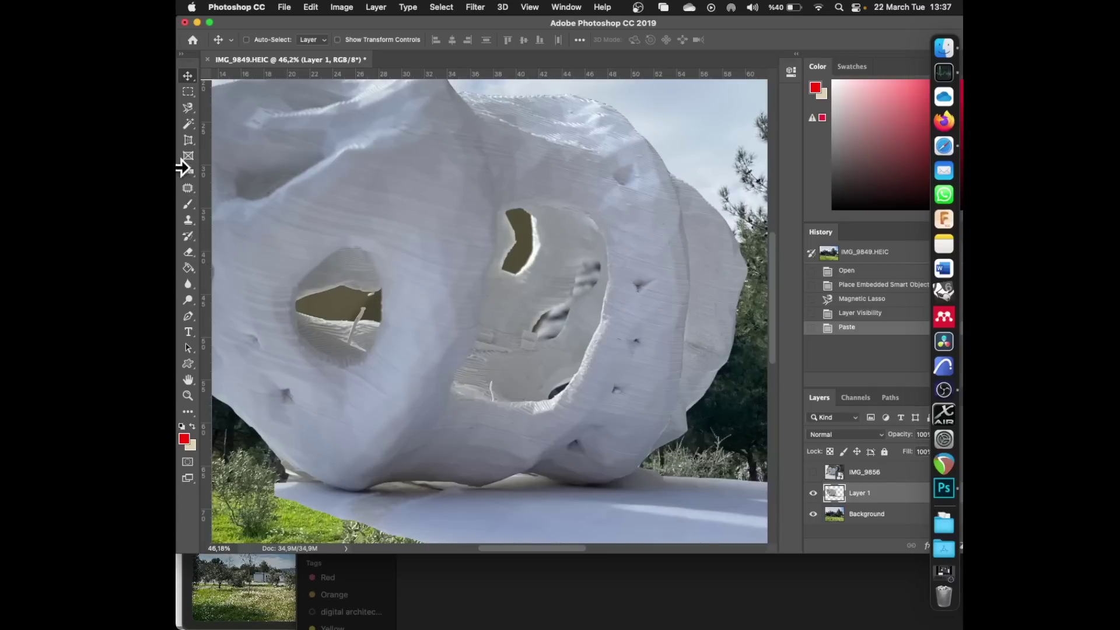
{"action": "left_click", "coordinate": [187, 124]}
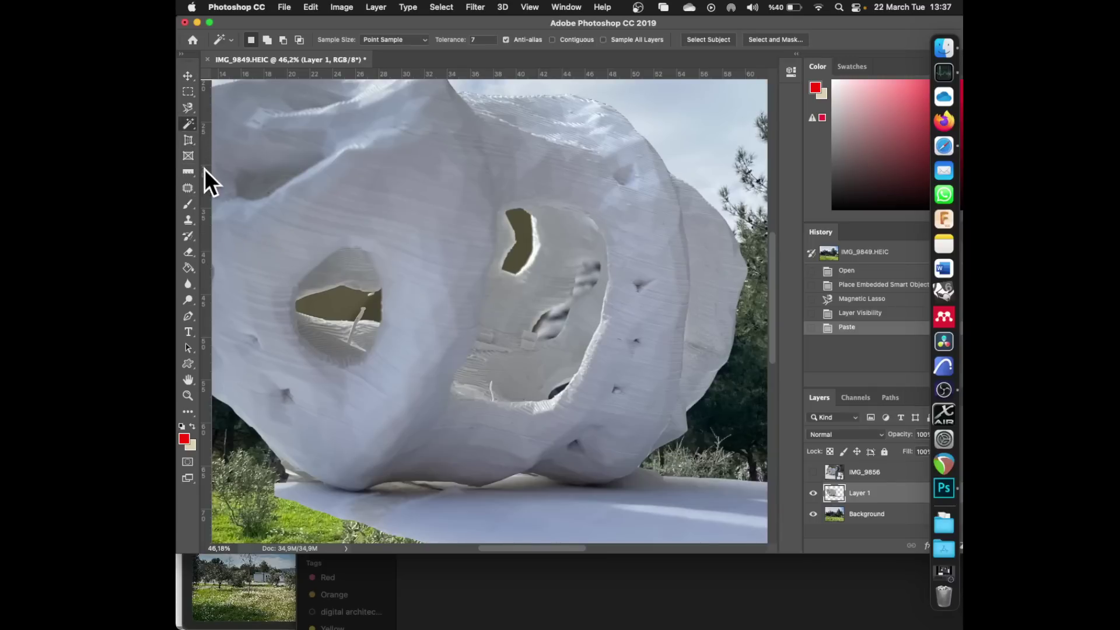
{"action": "left_click", "coordinate": [188, 107]}
{"action": "left_click", "coordinate": [327, 290]}
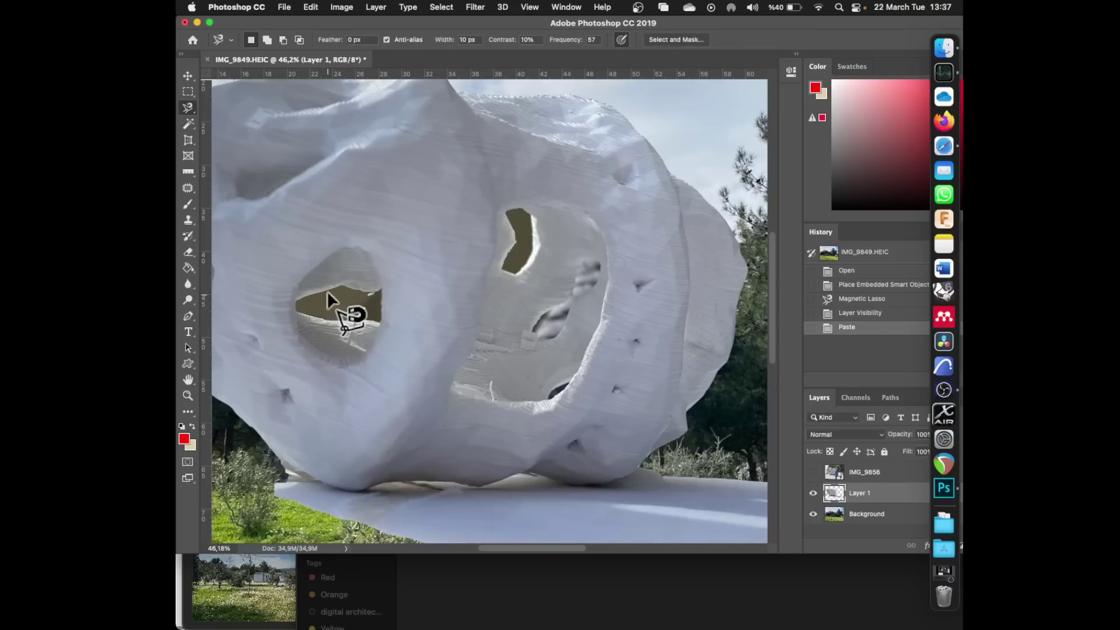
{"action": "left_click", "coordinate": [293, 300]}
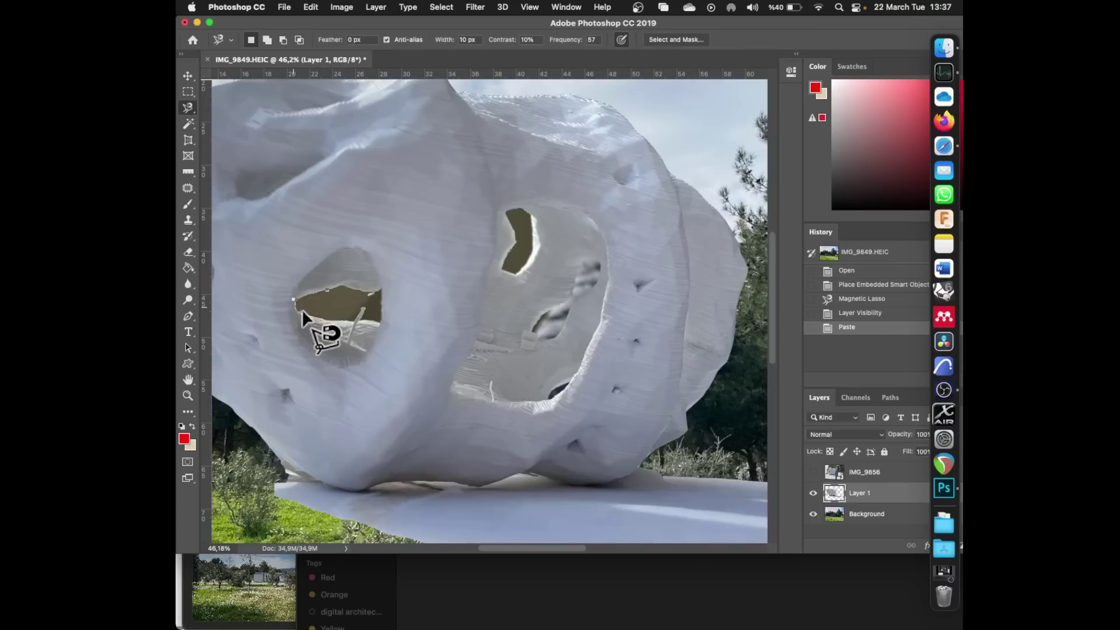
{"action": "double_click", "coordinate": [361, 310]}
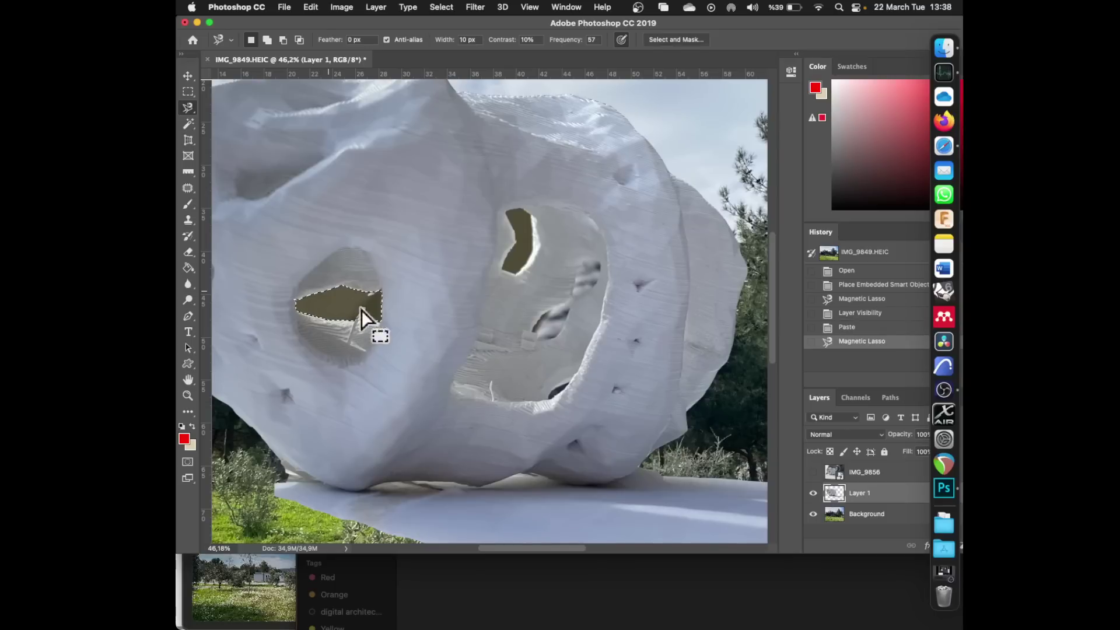
{"action": "key", "text": "shift"}
{"action": "left_click", "coordinate": [506, 216]}
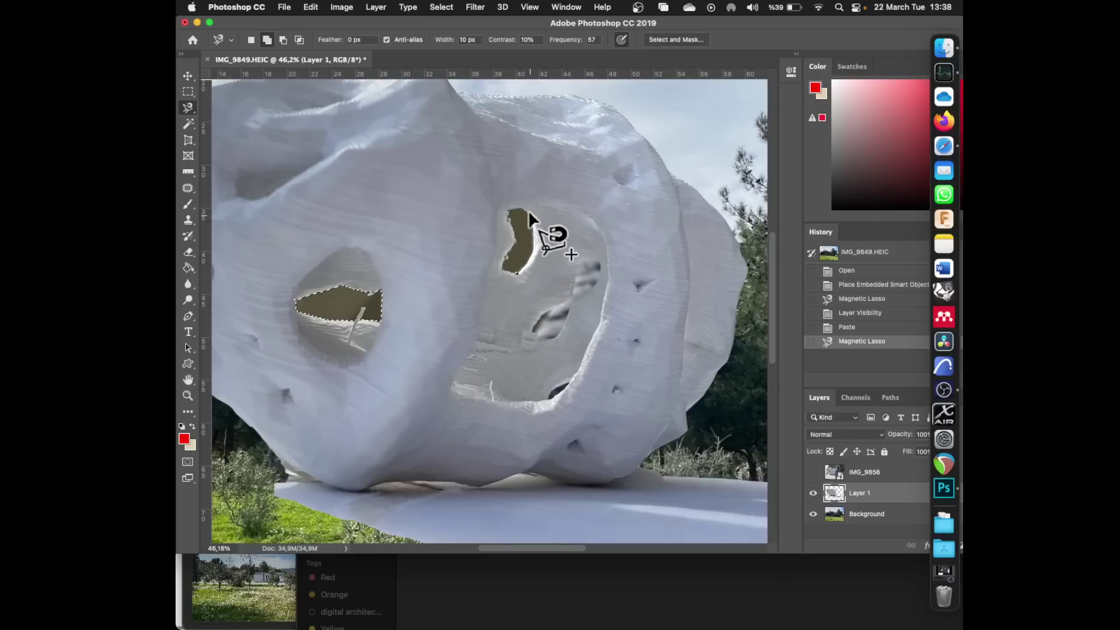
{"action": "left_click", "coordinate": [506, 214]}
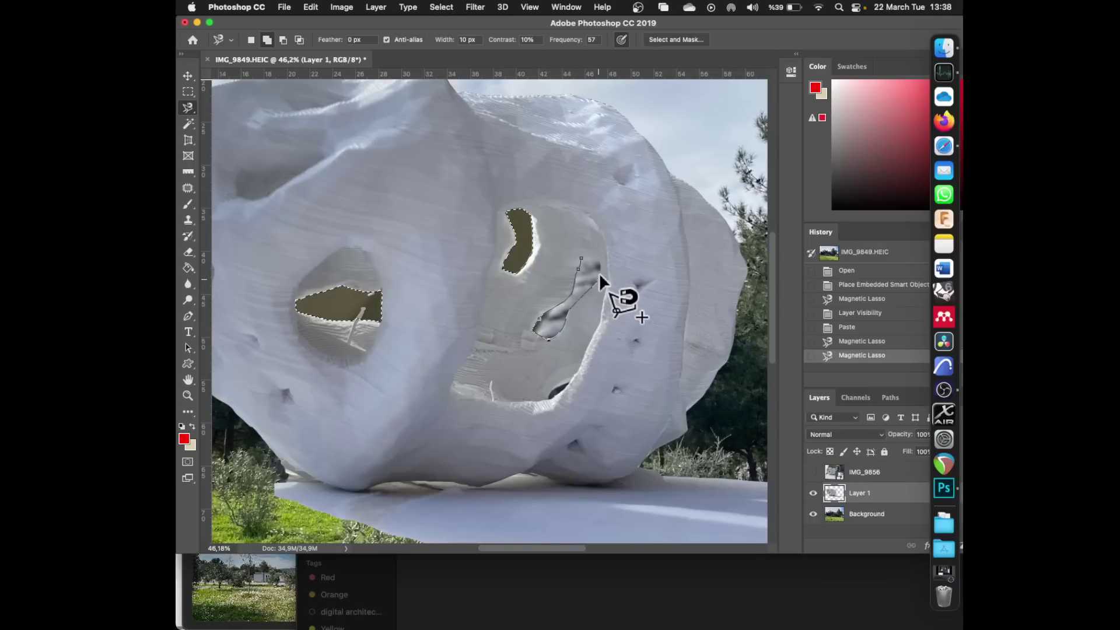
- Add the diagonal gap and the small gap at the lower rim of the model's large opening to the selection
{"action": "left_click", "coordinate": [583, 260]}
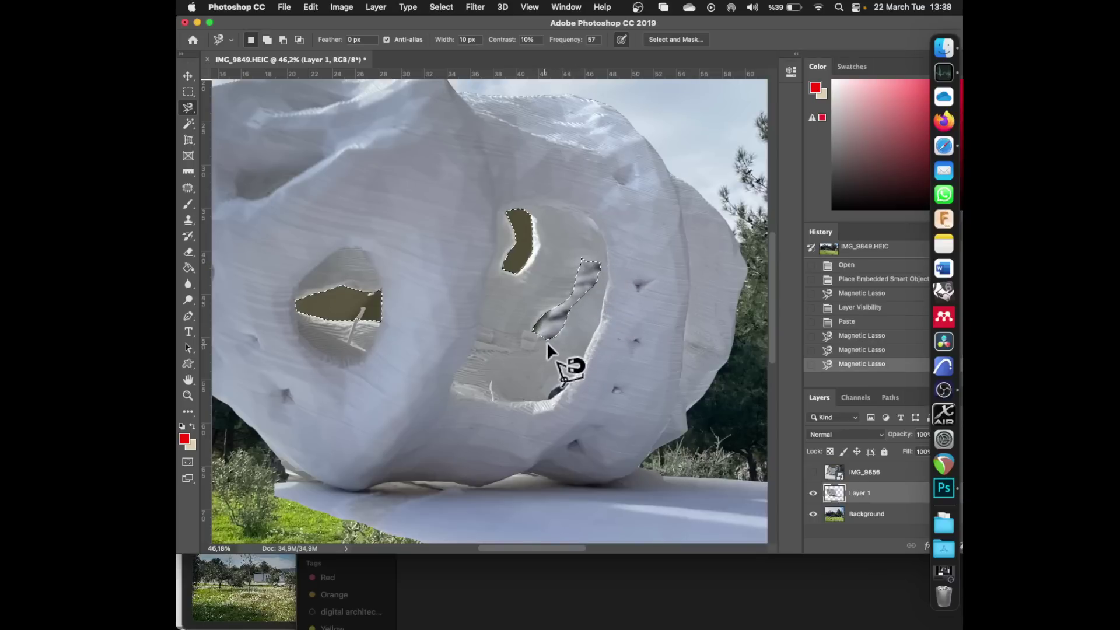
{"action": "key", "text": "super+h"}
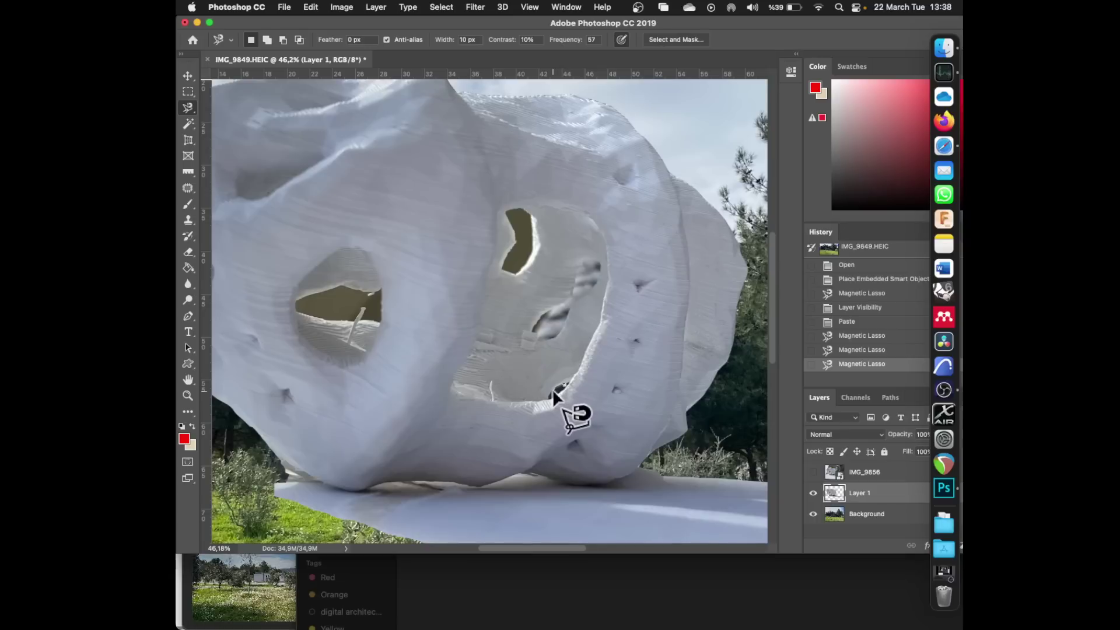
{"action": "key", "text": "super+h"}
{"action": "key", "text": "shift"}
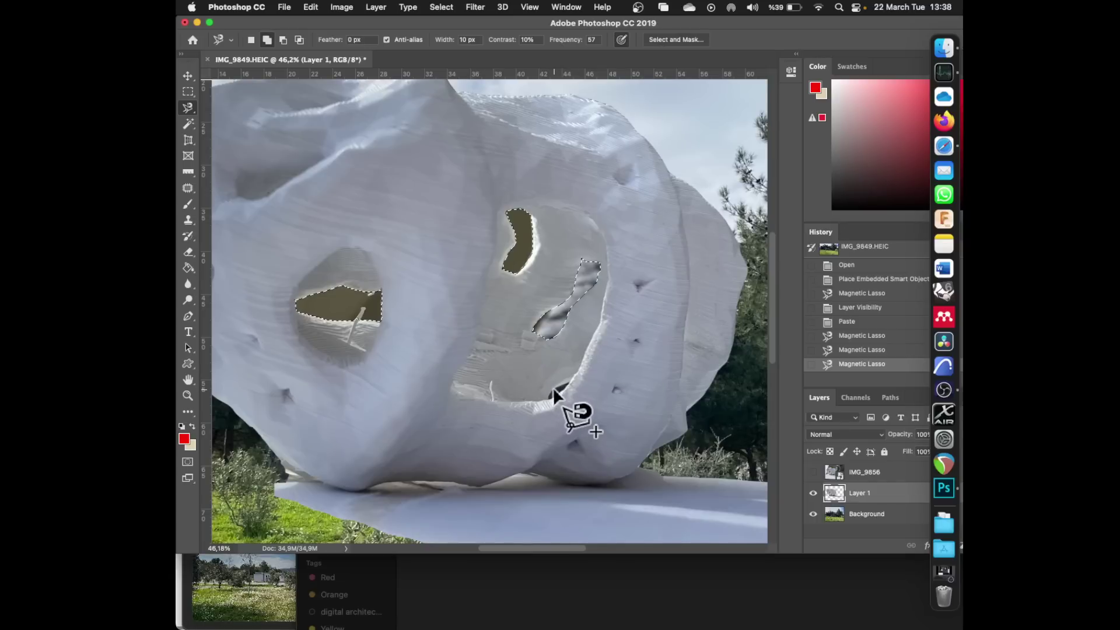
{"action": "left_click", "coordinate": [549, 395]}
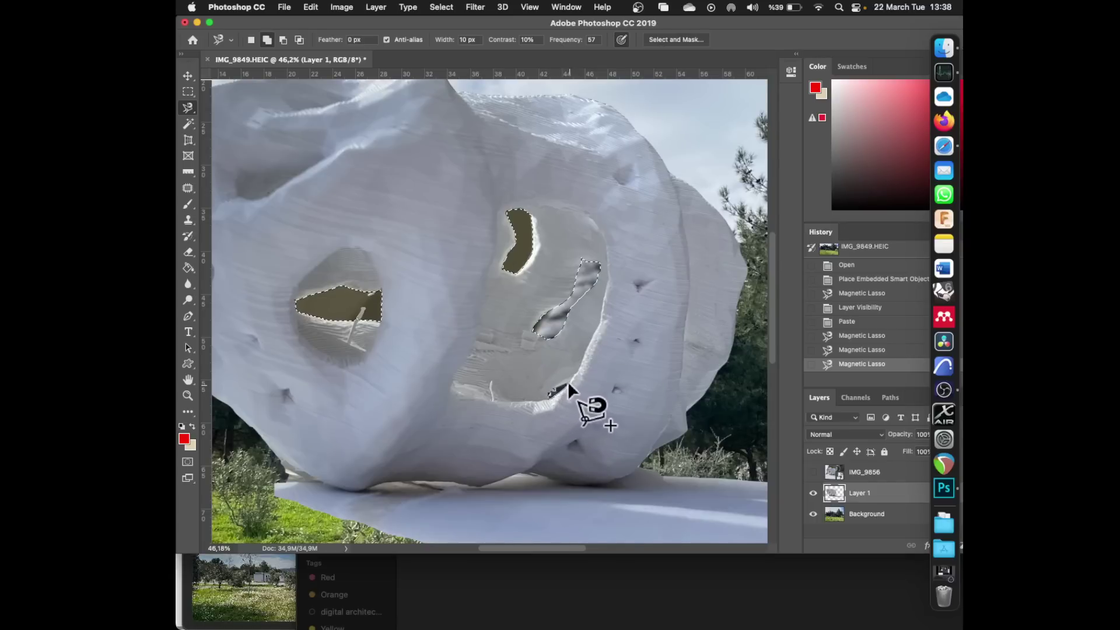
{"action": "left_click", "coordinate": [555, 386]}
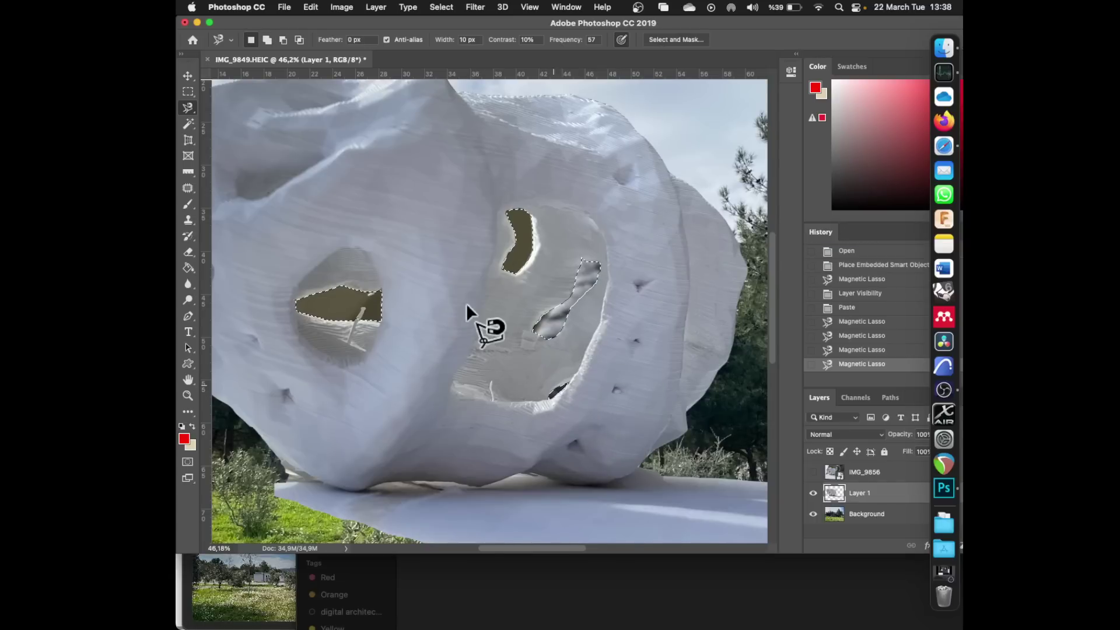
- Delete the selected openings from Layer 1 so the landscape shows through, and deselect
{"action": "scroll", "coordinate": [450, 284], "scroll_direction": "down", "scroll_amount": 1}
{"action": "scroll", "coordinate": [449, 280], "scroll_direction": "down", "scroll_amount": 7}
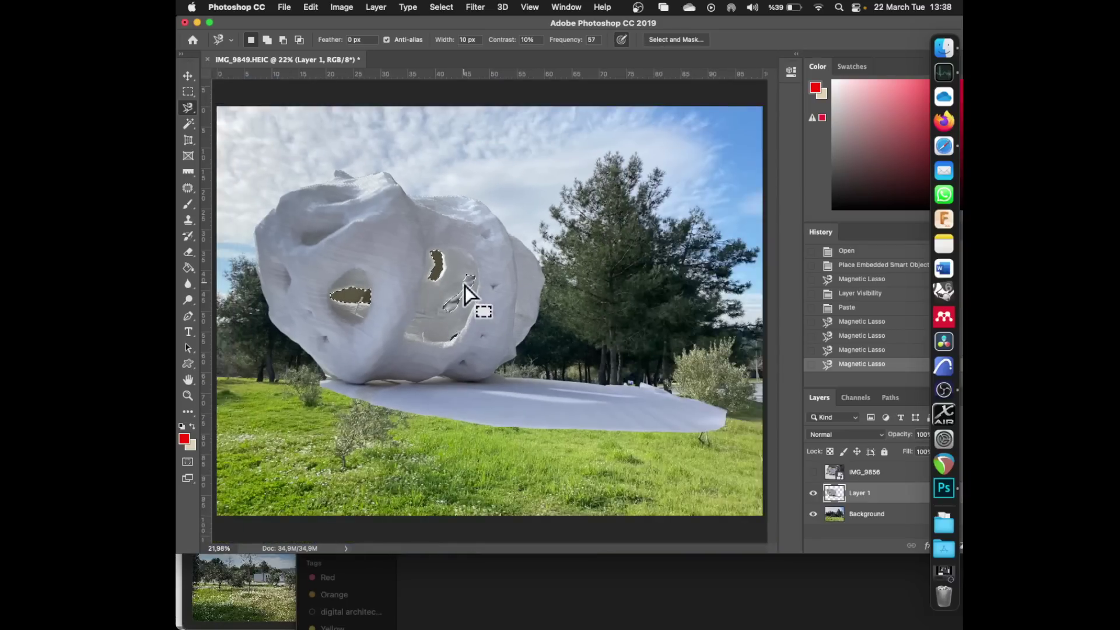
{"action": "key", "text": "BackSpace"}
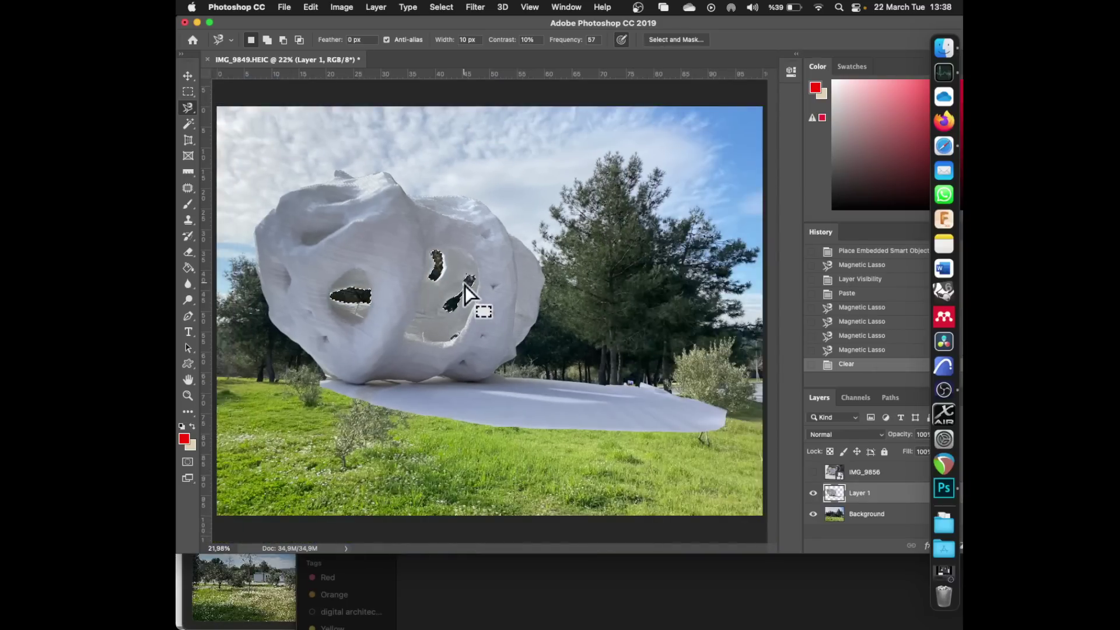
{"action": "left_click", "coordinate": [189, 91]}
{"action": "left_click", "coordinate": [576, 217]}
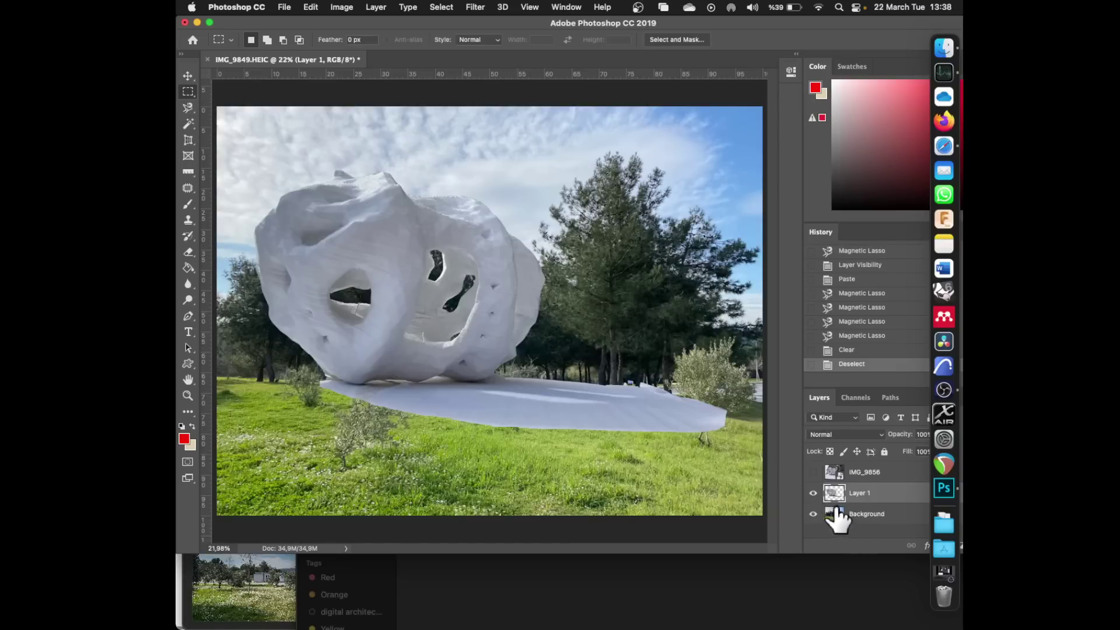
- Select the whole cast shadow on Layer 1 with the Magnetic Lasso tool, tracing along the model's base and loosely around the shadow
{"action": "scroll", "coordinate": [396, 414], "scroll_direction": "up", "scroll_amount": 2}
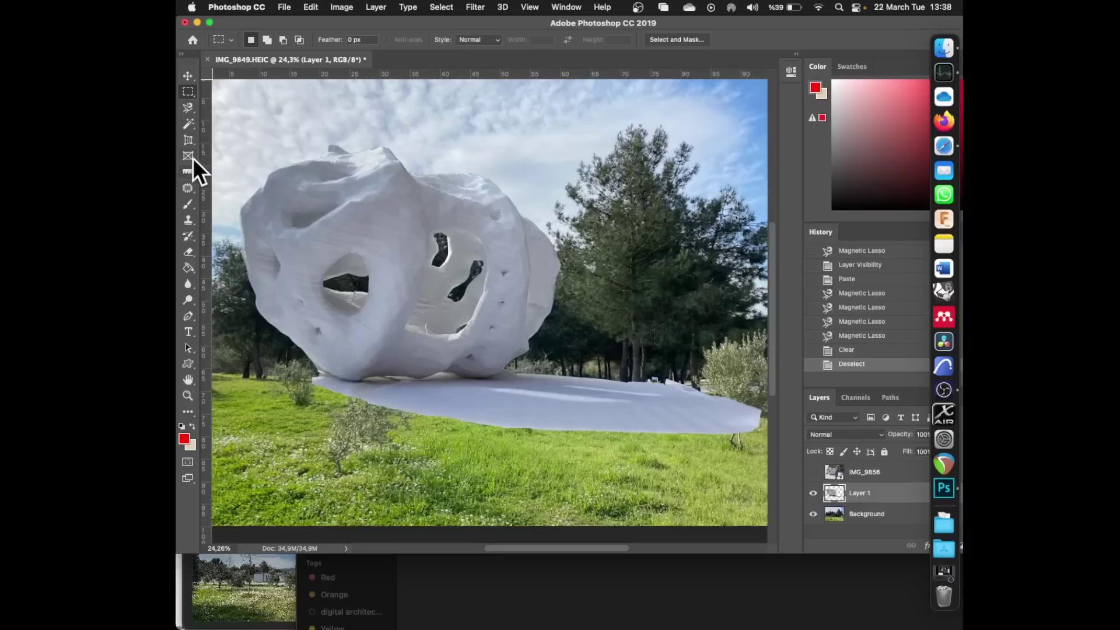
{"action": "left_click", "coordinate": [187, 108]}
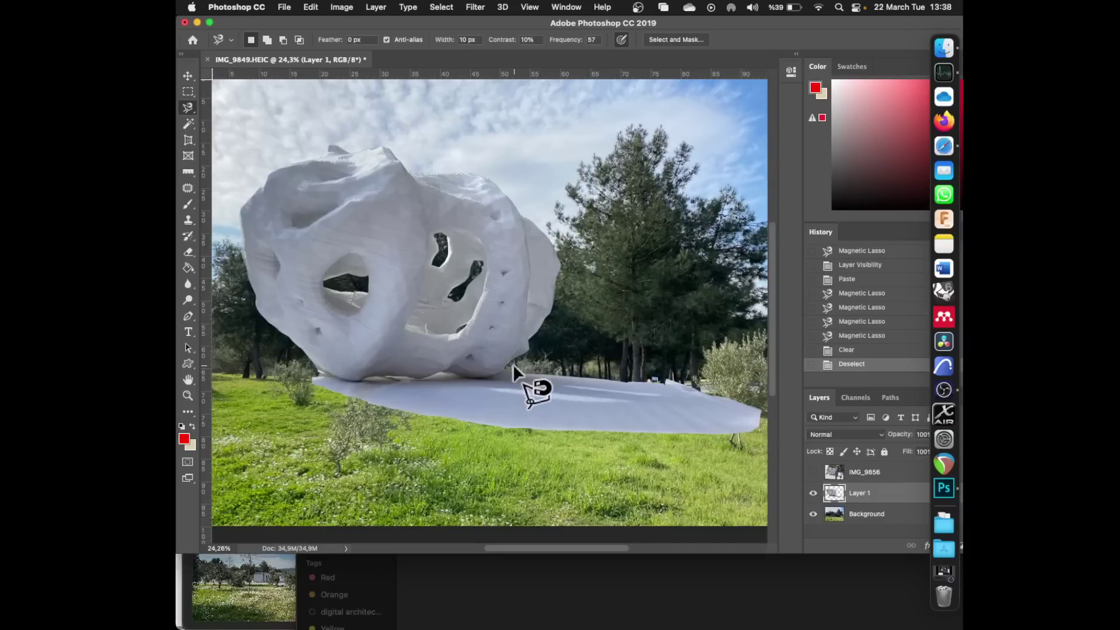
{"action": "scroll", "coordinate": [505, 374], "scroll_direction": "up", "scroll_amount": 5}
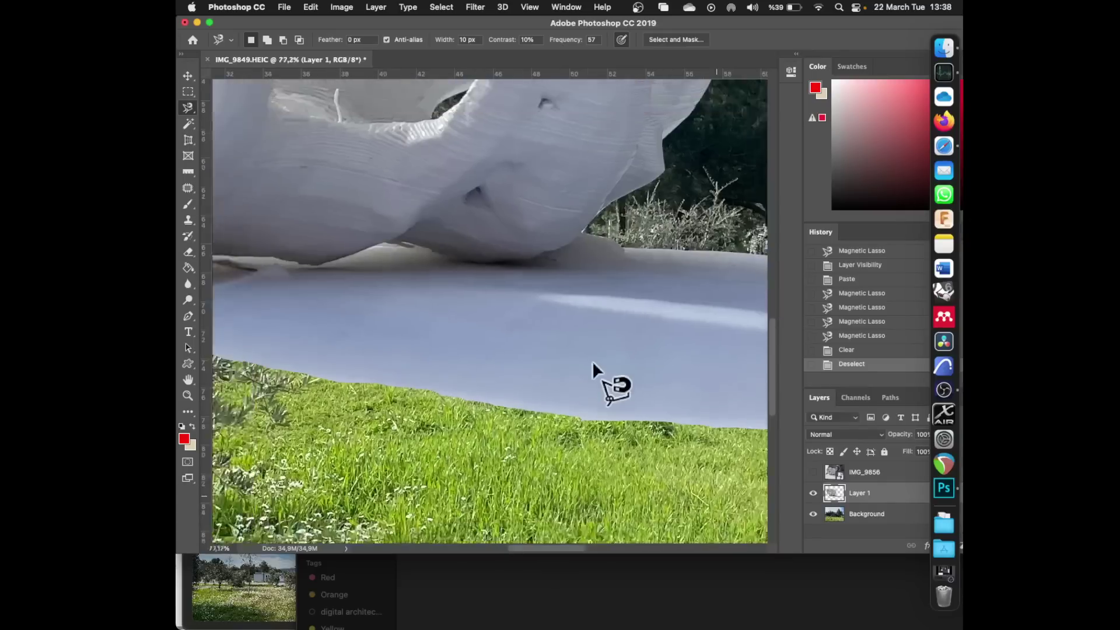
{"action": "left_click", "coordinate": [595, 286]}
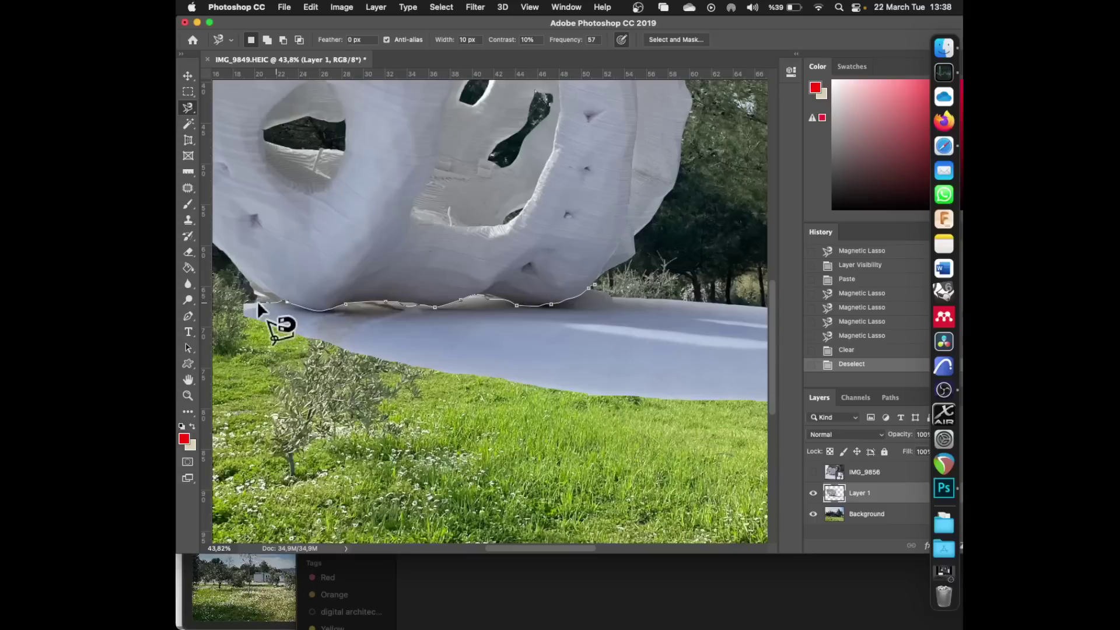
{"action": "key", "text": "space"}
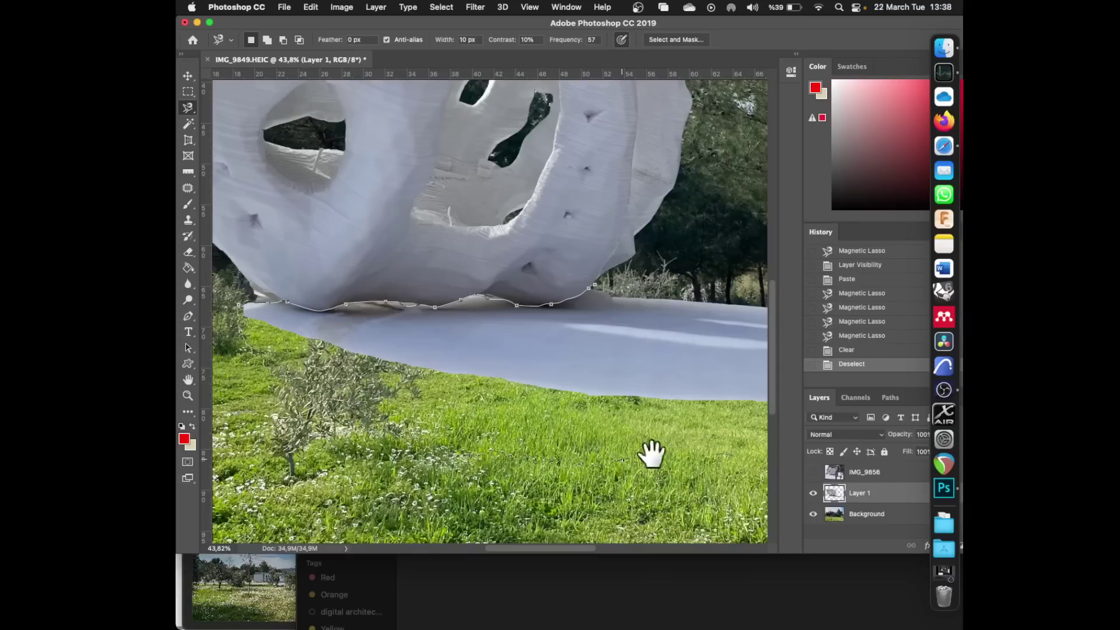
{"action": "left_click_drag", "start_coordinate": [645, 453], "coordinate": [388, 425]}
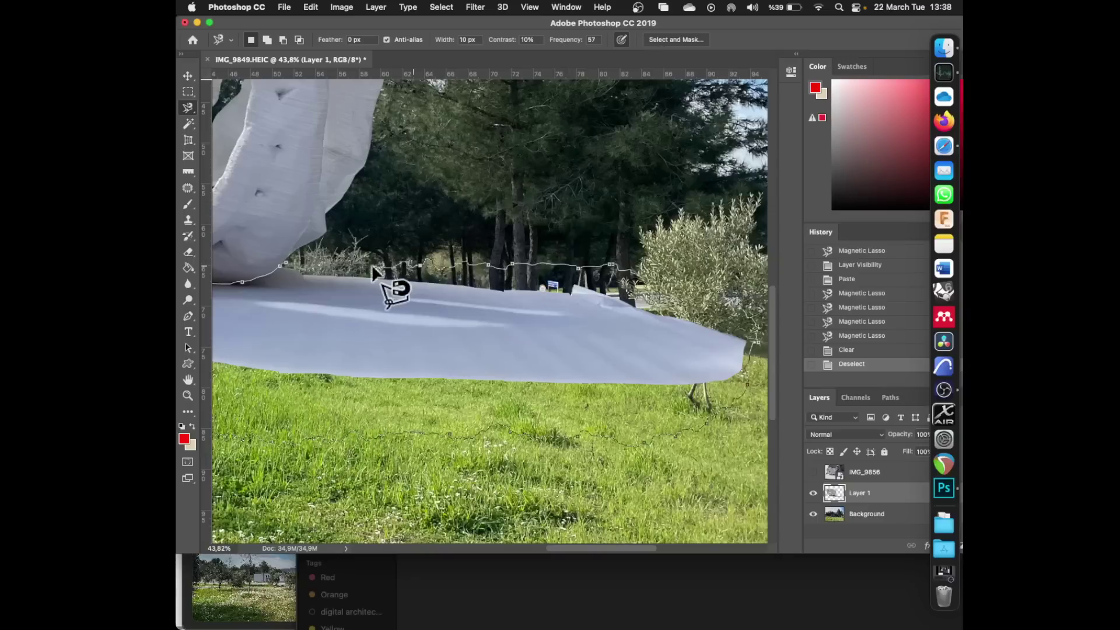
{"action": "double_click", "coordinate": [296, 261]}
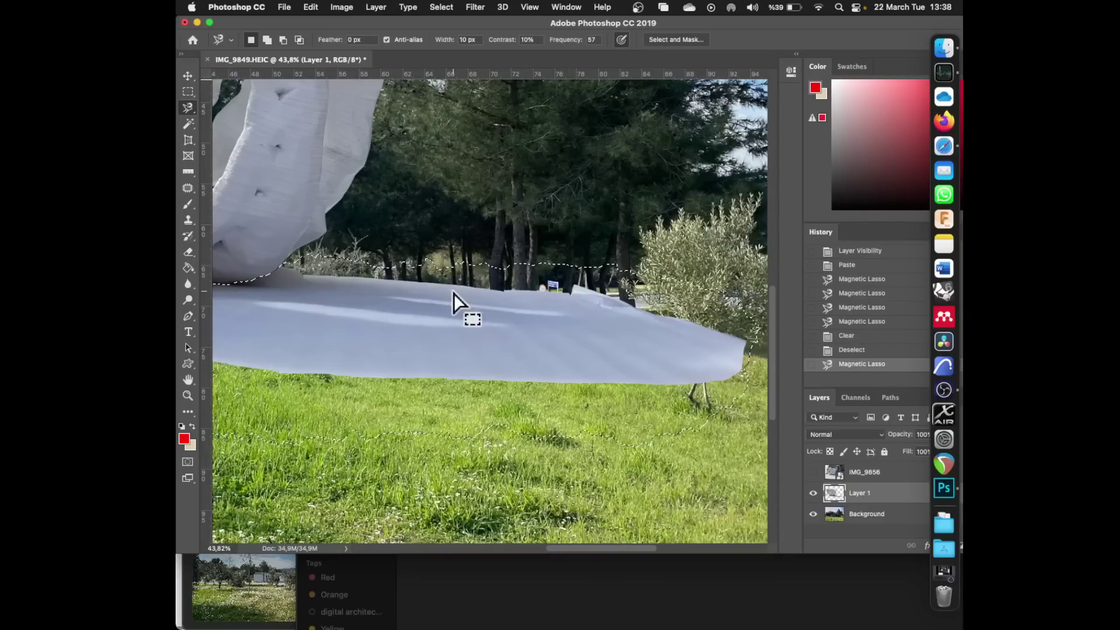
{"action": "scroll", "coordinate": [496, 327], "scroll_direction": "down", "scroll_amount": 5}
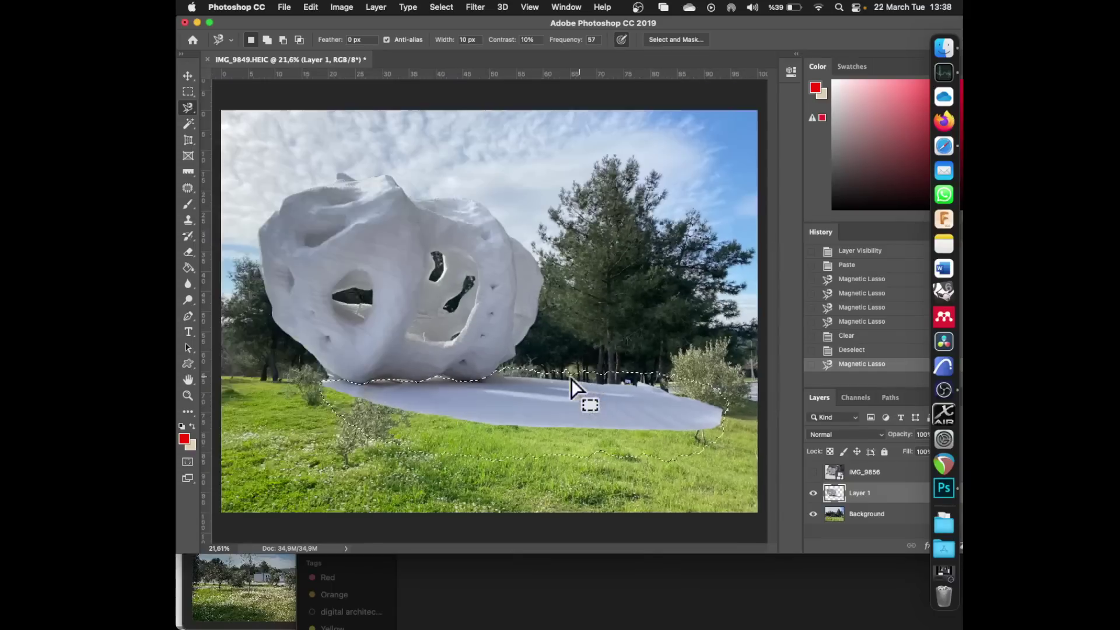
{"action": "scroll", "coordinate": [465, 367], "scroll_direction": "up", "scroll_amount": 1}
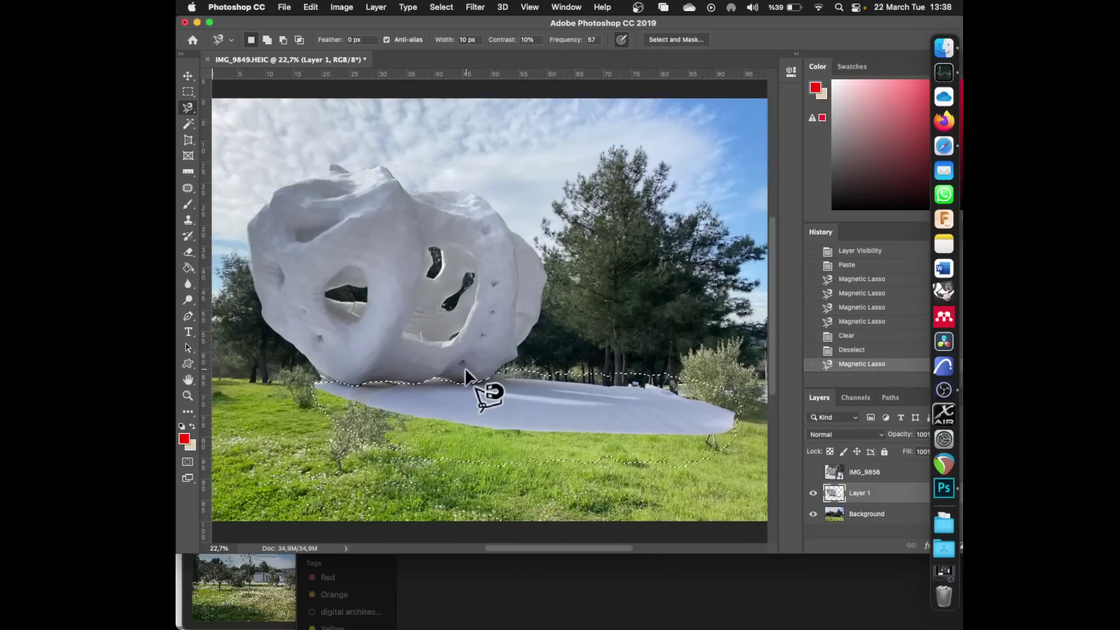
- Move the selected shadow to its own layer with Layer Via Cut, and toggle the model and shadow layers' visibility to check the separation
{"action": "right_click", "coordinate": [539, 410]}
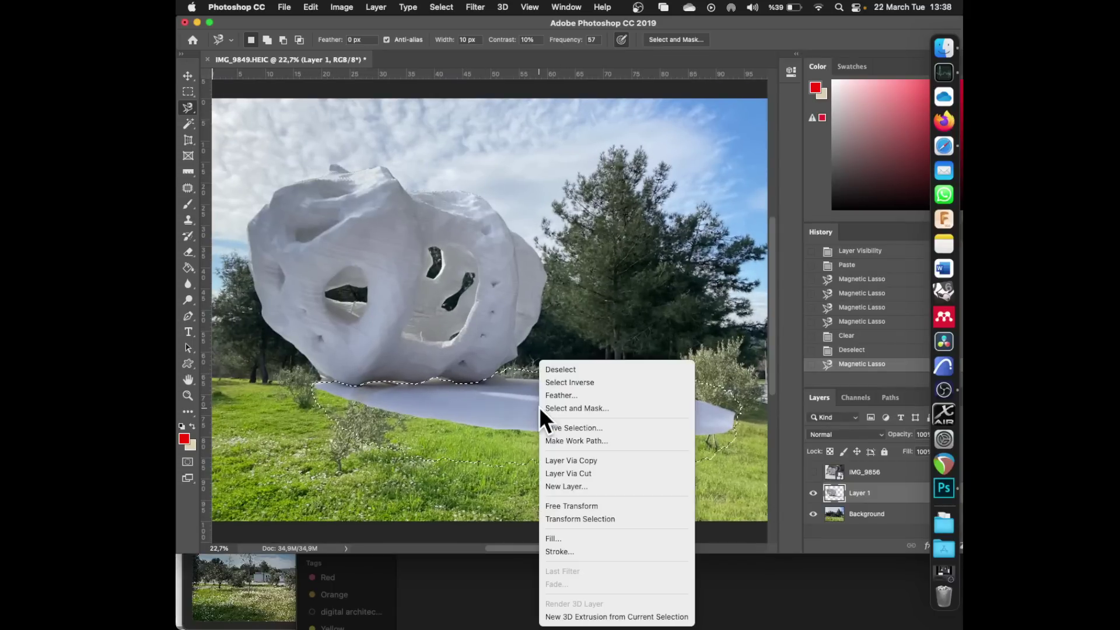
{"action": "left_click", "coordinate": [585, 470]}
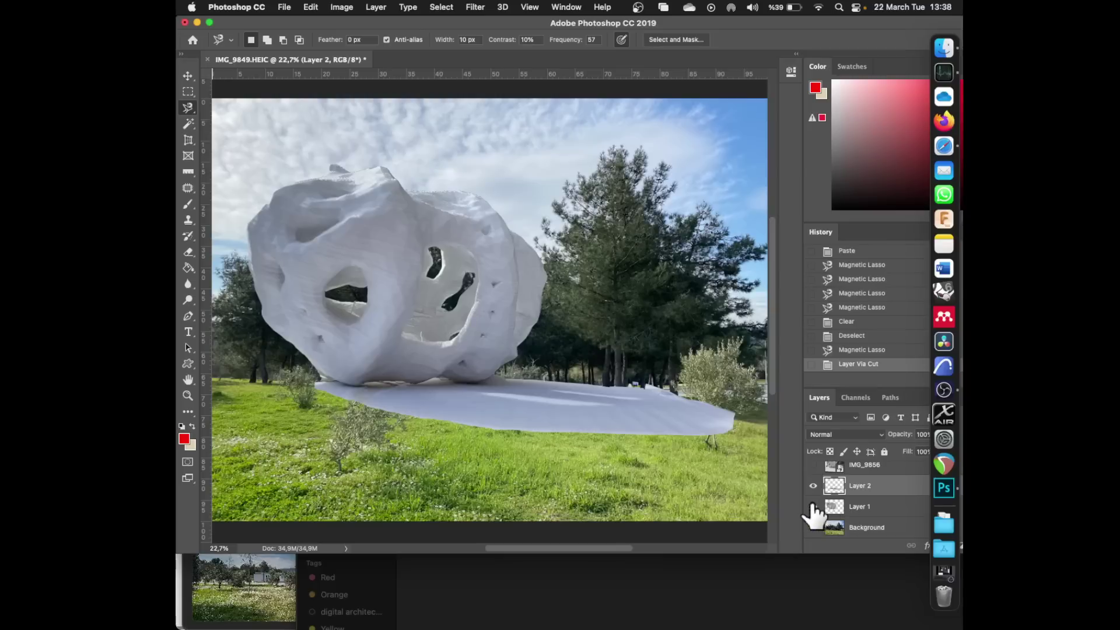
{"action": "left_click", "coordinate": [812, 506]}
{"action": "left_click", "coordinate": [812, 506]}
{"action": "left_click", "coordinate": [813, 485]}
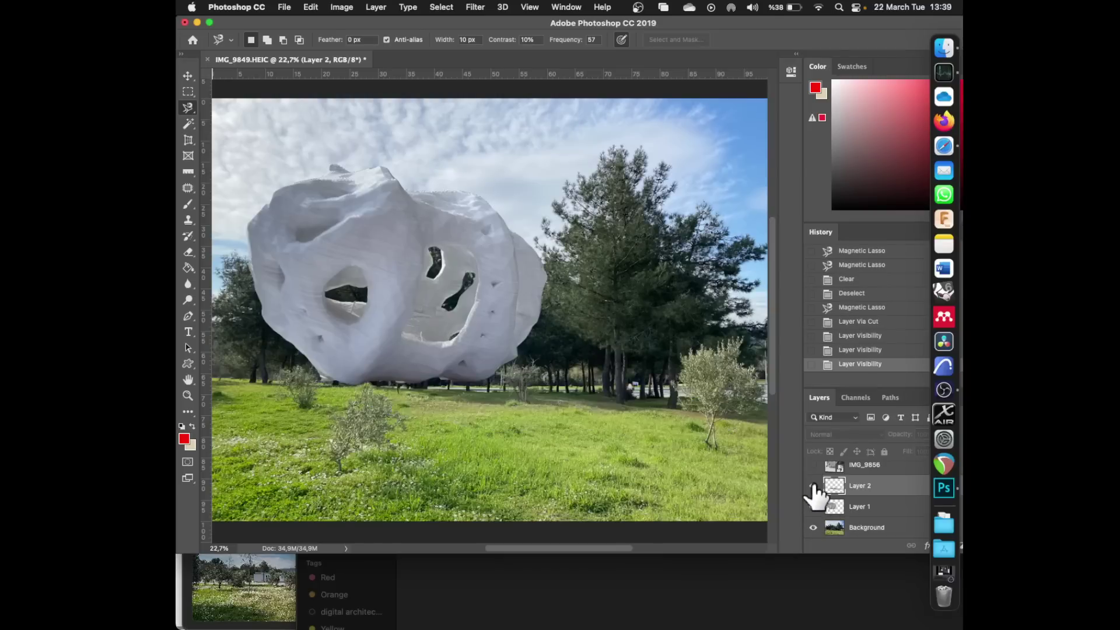
{"action": "left_click", "coordinate": [813, 485]}
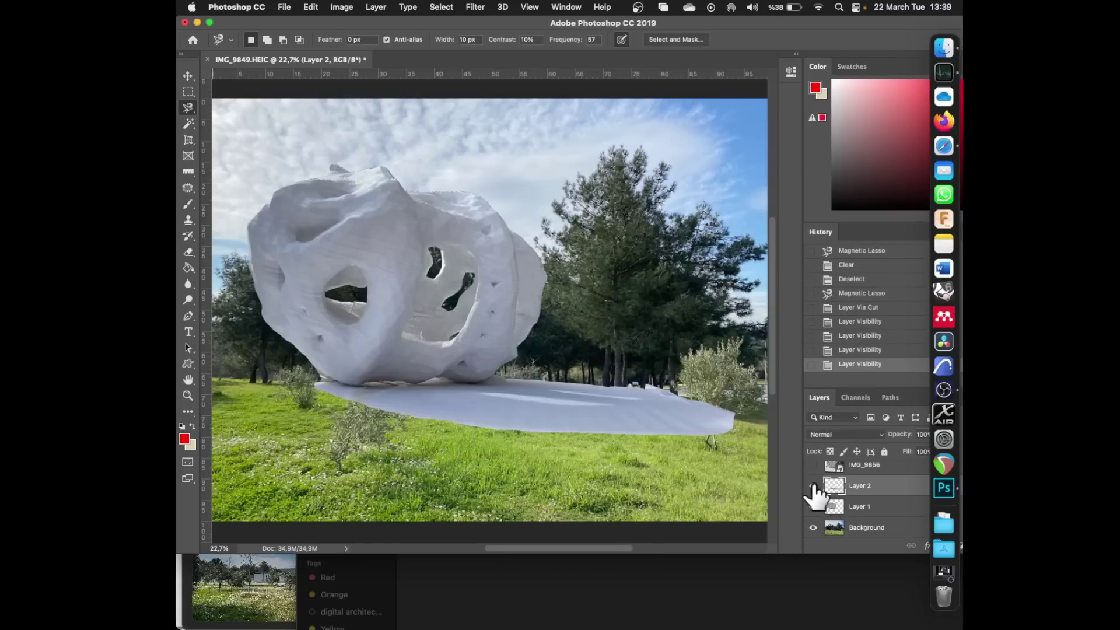
- Enlarge the application window, adjust the panel width, and group the model and shadow layers, Layer 1 and Layer 2
{"action": "left_click", "coordinate": [841, 508], "text": "shift"}
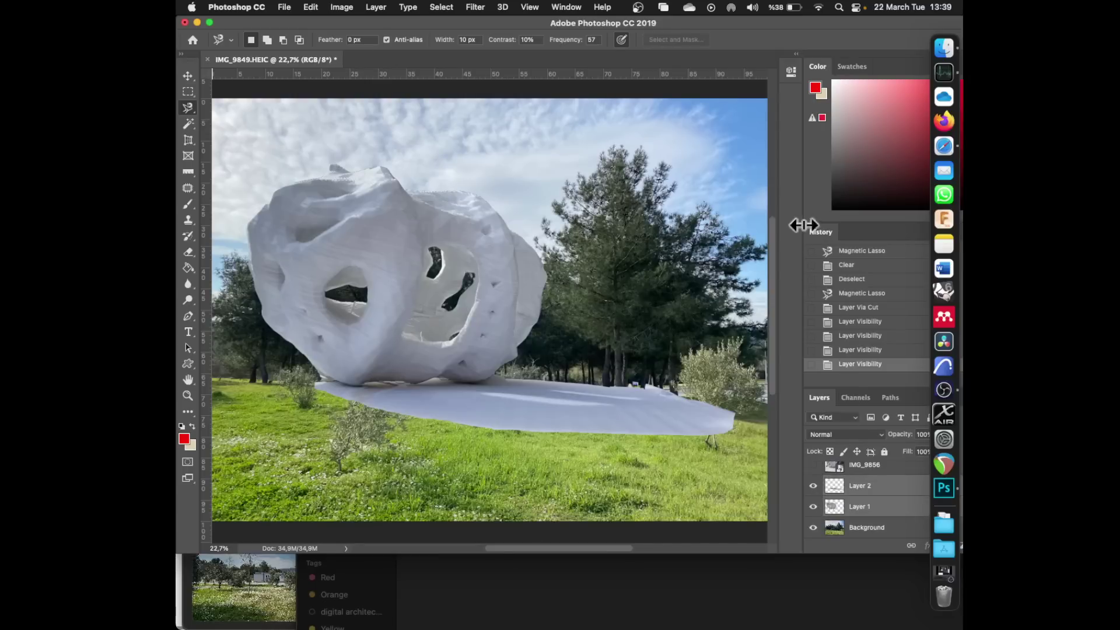
{"action": "left_click_drag", "start_coordinate": [802, 152], "coordinate": [736, 152]}
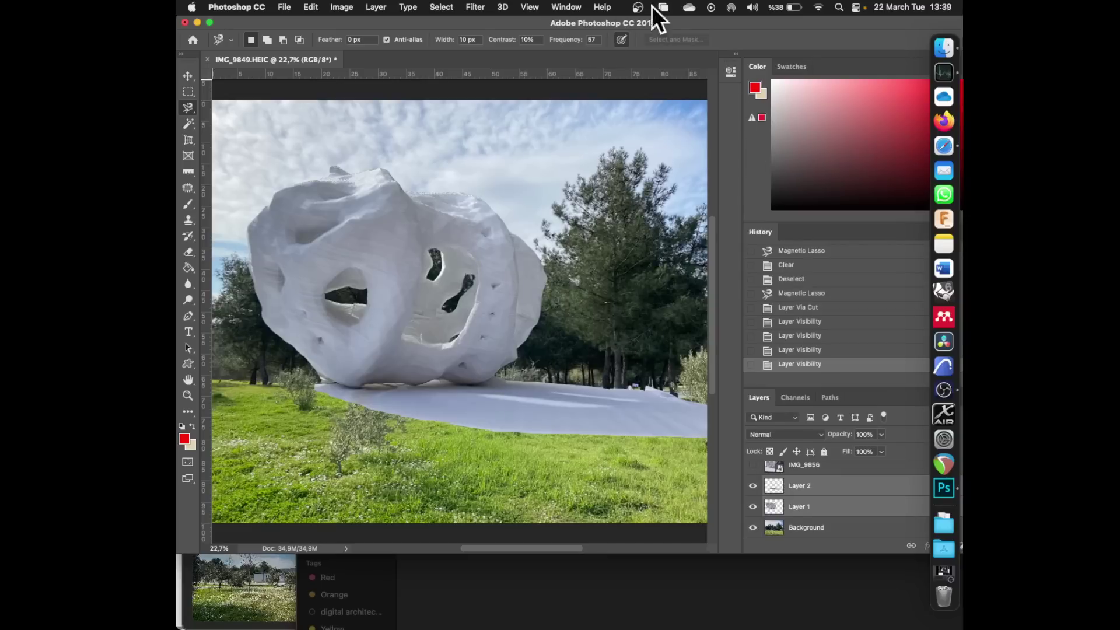
{"action": "left_click", "coordinate": [209, 22]}
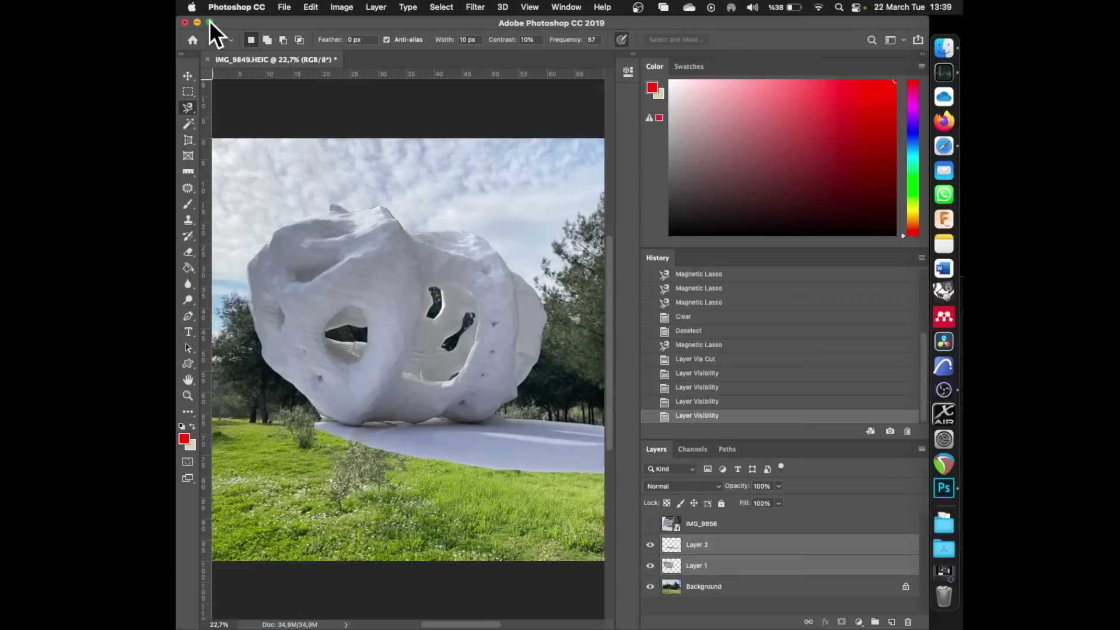
{"action": "left_click_drag", "start_coordinate": [640, 528], "coordinate": [875, 623]}
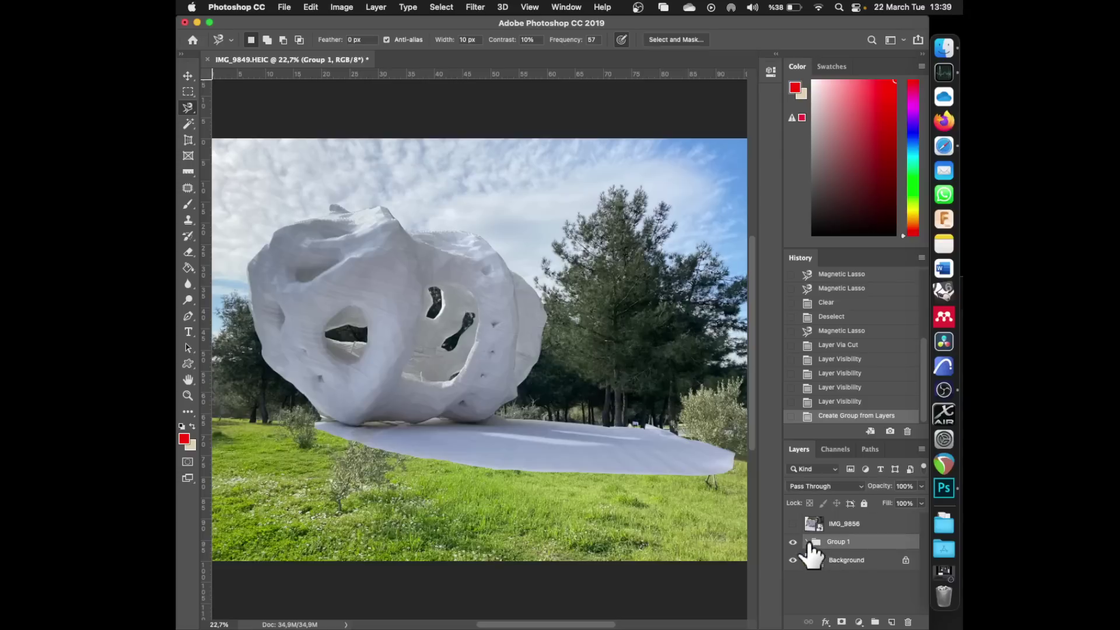
- Expand the new layer group, make the shadow layer (Layer 2) active, and toggle its visibility to check its content
{"action": "left_click", "coordinate": [805, 542]}
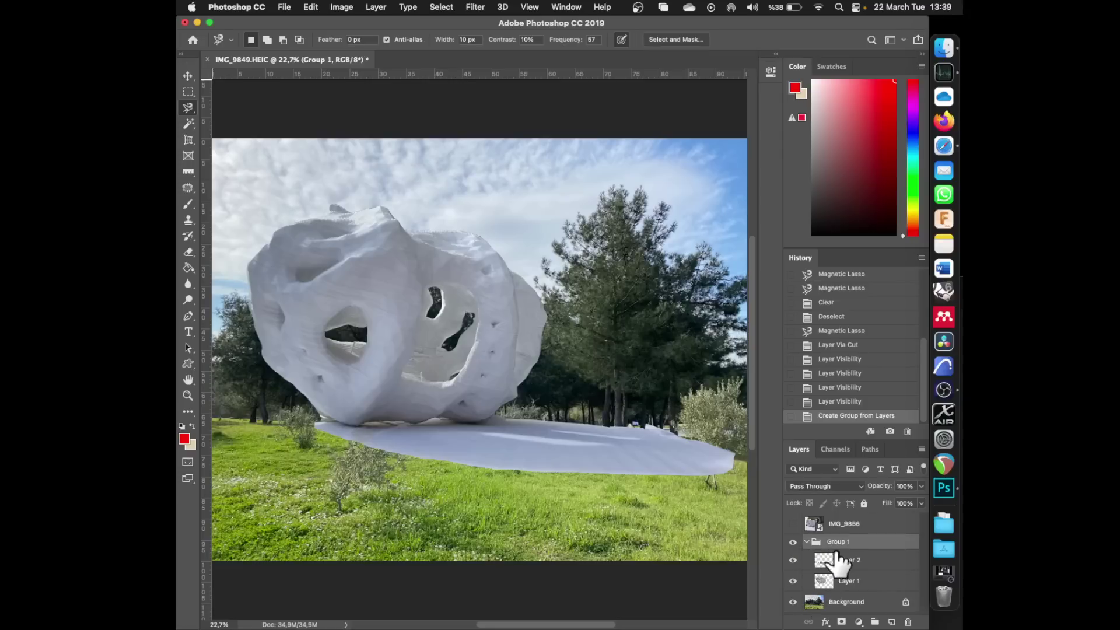
{"action": "left_click", "coordinate": [827, 564]}
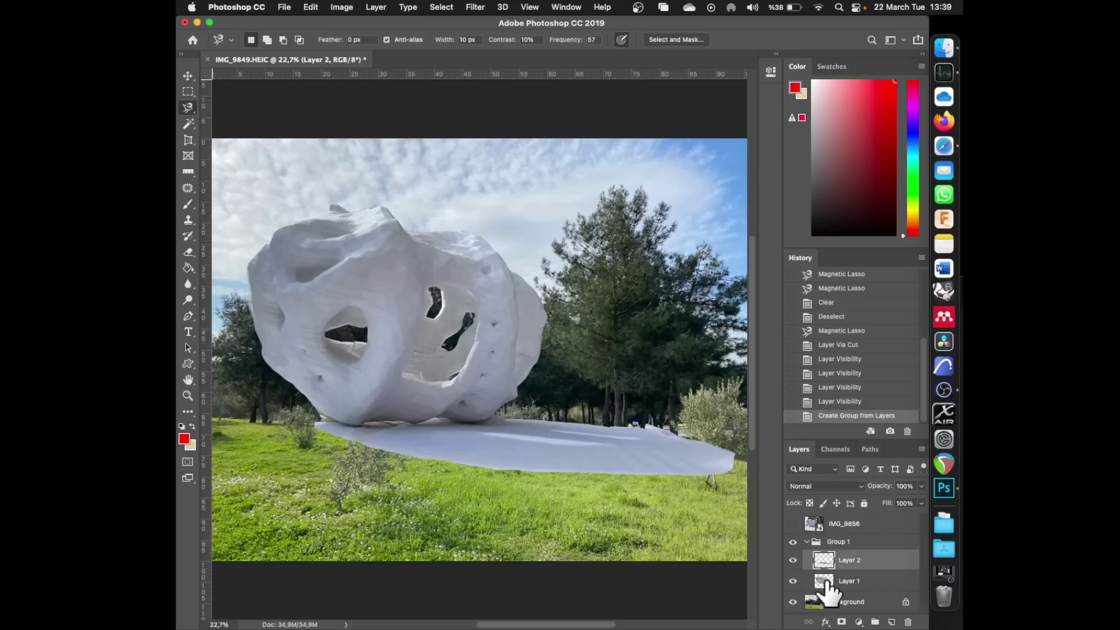
{"action": "left_click", "coordinate": [792, 560]}
{"action": "left_click", "coordinate": [793, 560]}
{"action": "scroll", "coordinate": [565, 479], "scroll_direction": "up", "scroll_amount": 10}
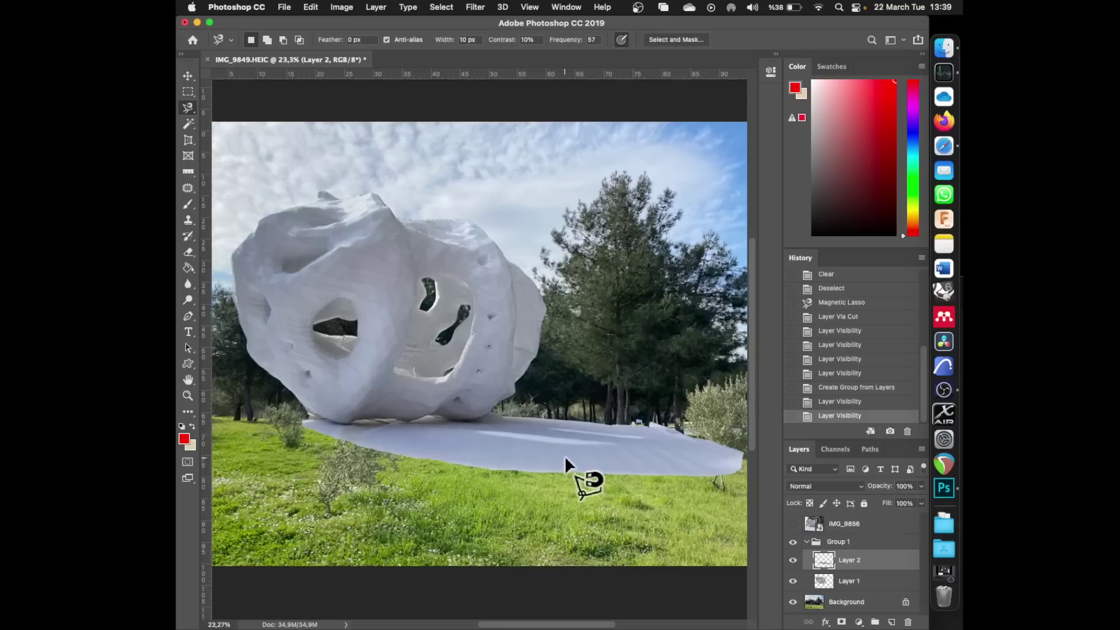
- Outline the larger light streak in the shadow on Layer 2 with the Magnetic Lasso tool and delete the selected area
{"action": "scroll", "coordinate": [558, 442], "scroll_direction": "down", "scroll_amount": 3}
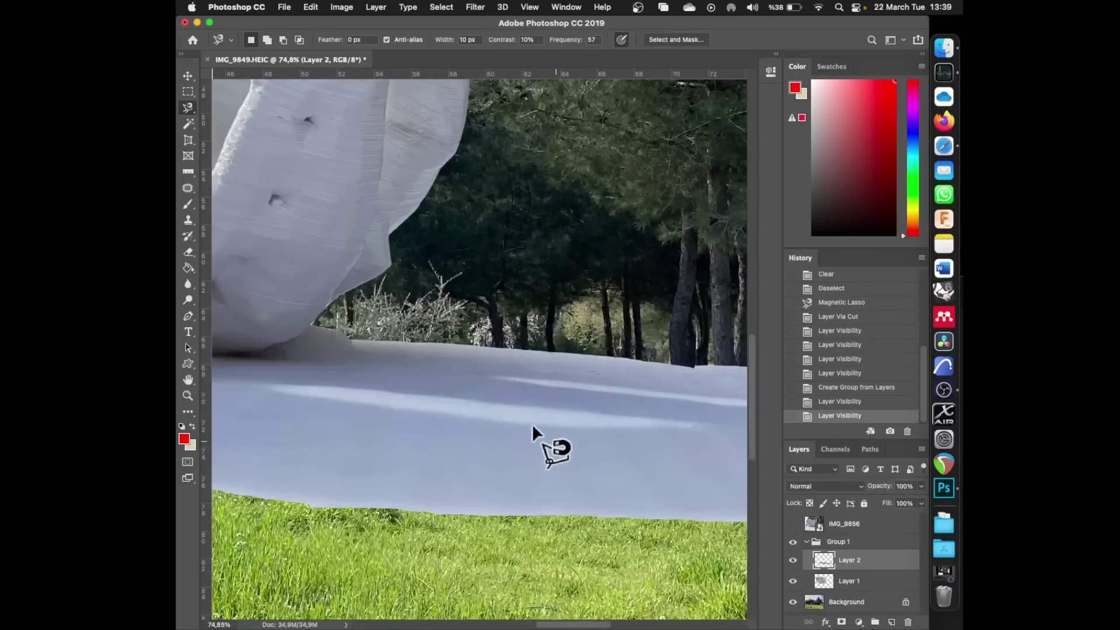
{"action": "left_click", "coordinate": [508, 406]}
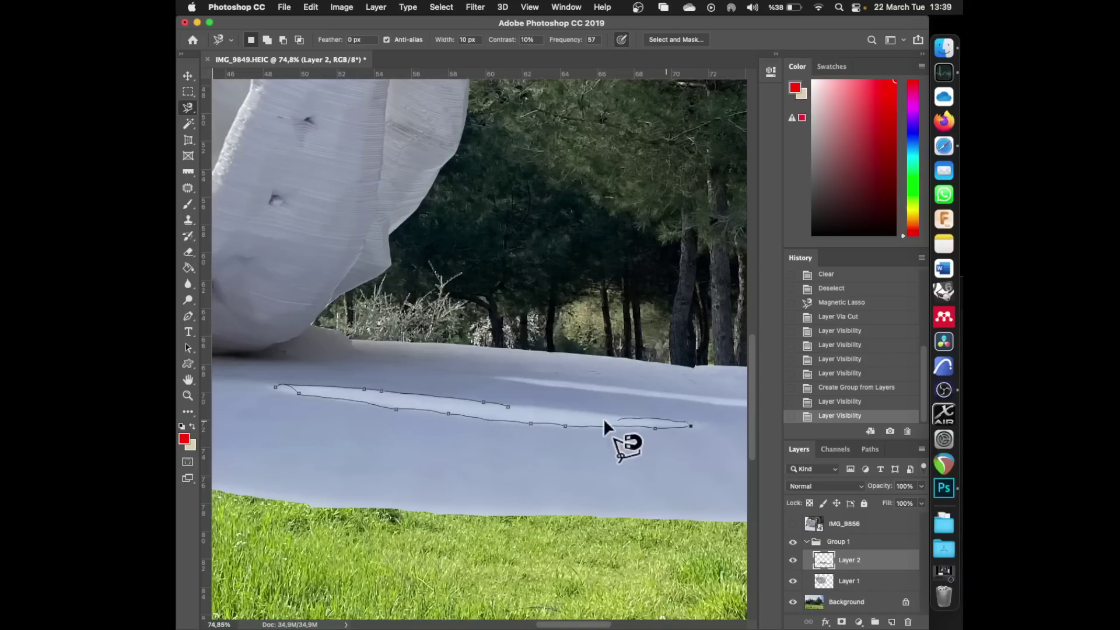
{"action": "left_click", "coordinate": [509, 404]}
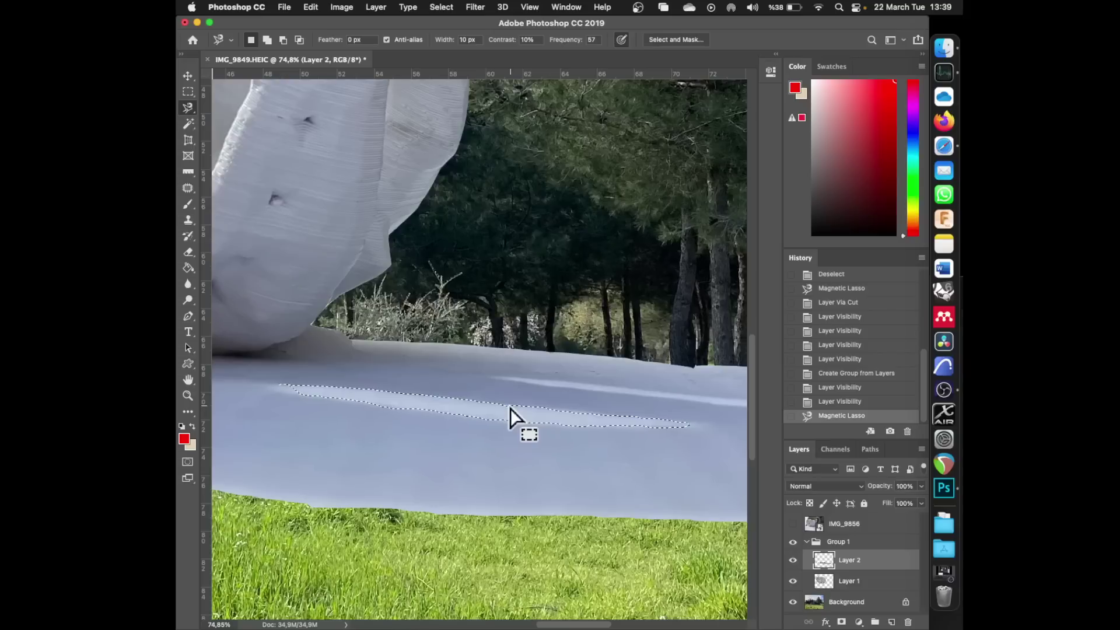
{"action": "key", "text": "BackSpace"}
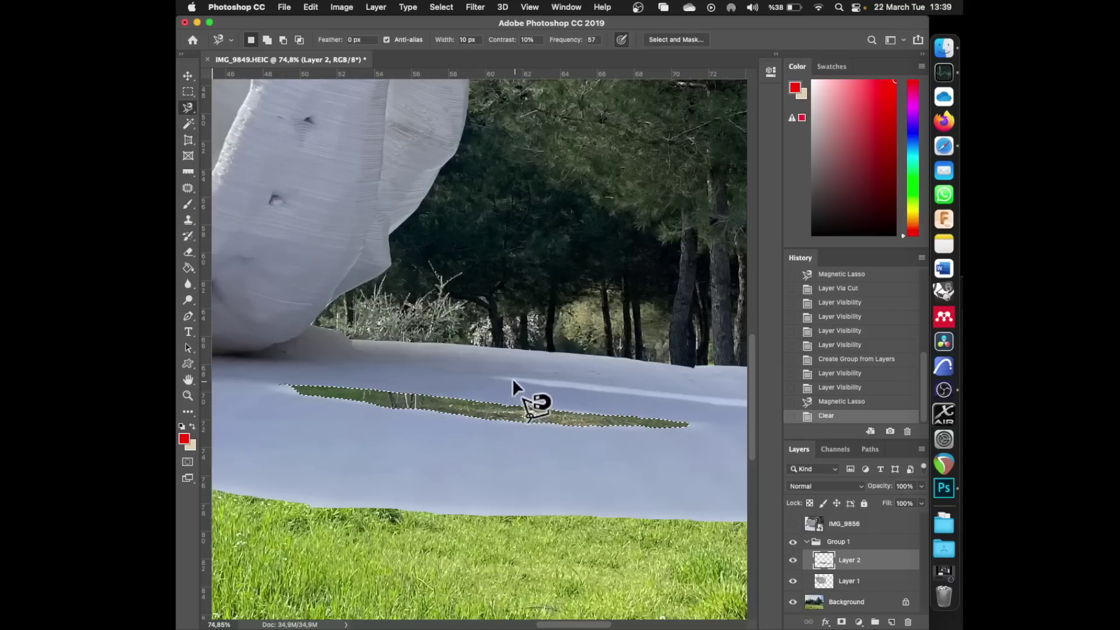
{"action": "key", "text": "super+d"}
- Trace the thin second light streak near the shadow's far edge with the Magnetic Lasso tool to select it
{"action": "left_click_drag", "start_coordinate": [514, 392], "coordinate": [314, 391]}
{"action": "left_click", "coordinate": [309, 374]}
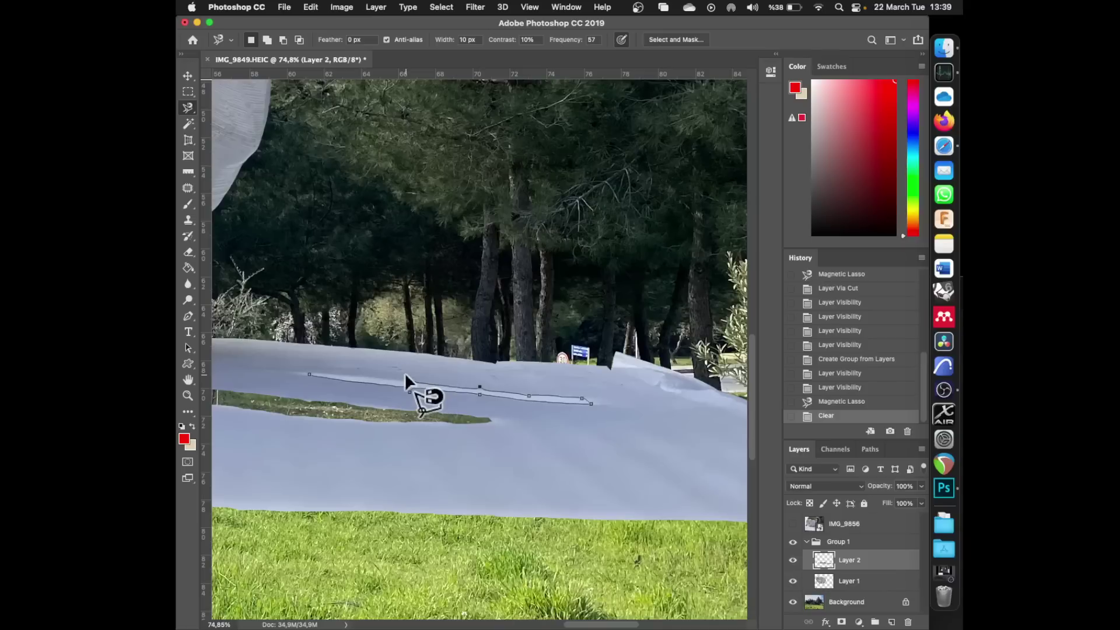
{"action": "left_click", "coordinate": [307, 372]}
- Subtract the stray spikes along the thin streak's selection outline using the regular Lasso tool
{"action": "scroll", "coordinate": [377, 392], "scroll_direction": "up", "scroll_amount": 2}
{"action": "scroll", "coordinate": [377, 392], "scroll_direction": "up", "scroll_amount": 3}
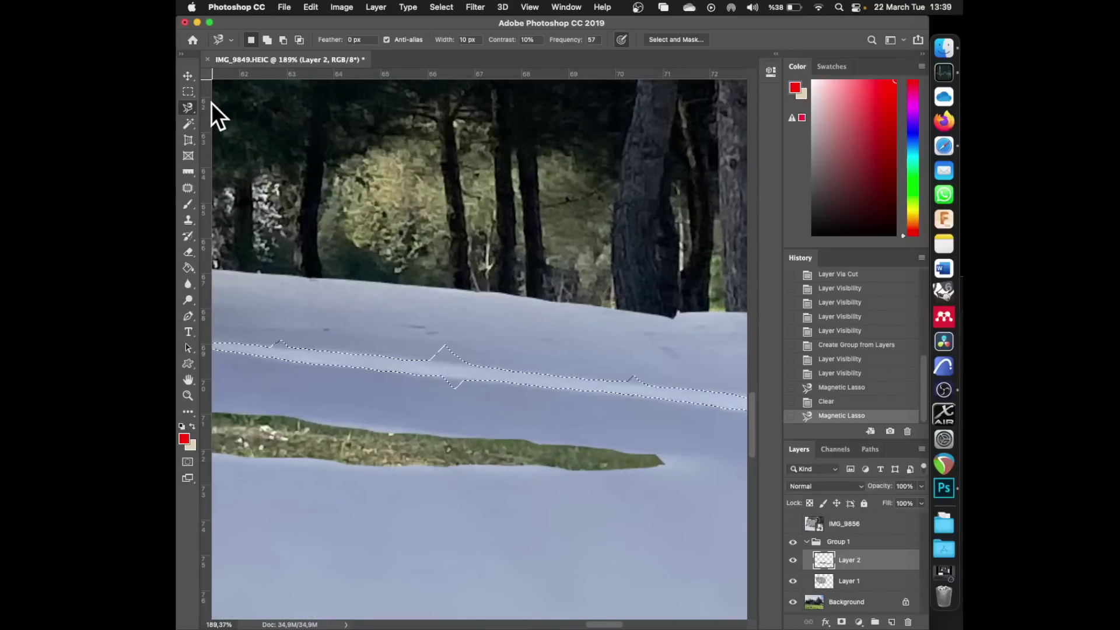
{"action": "right_click", "coordinate": [186, 108]}
{"action": "left_click", "coordinate": [234, 109]}
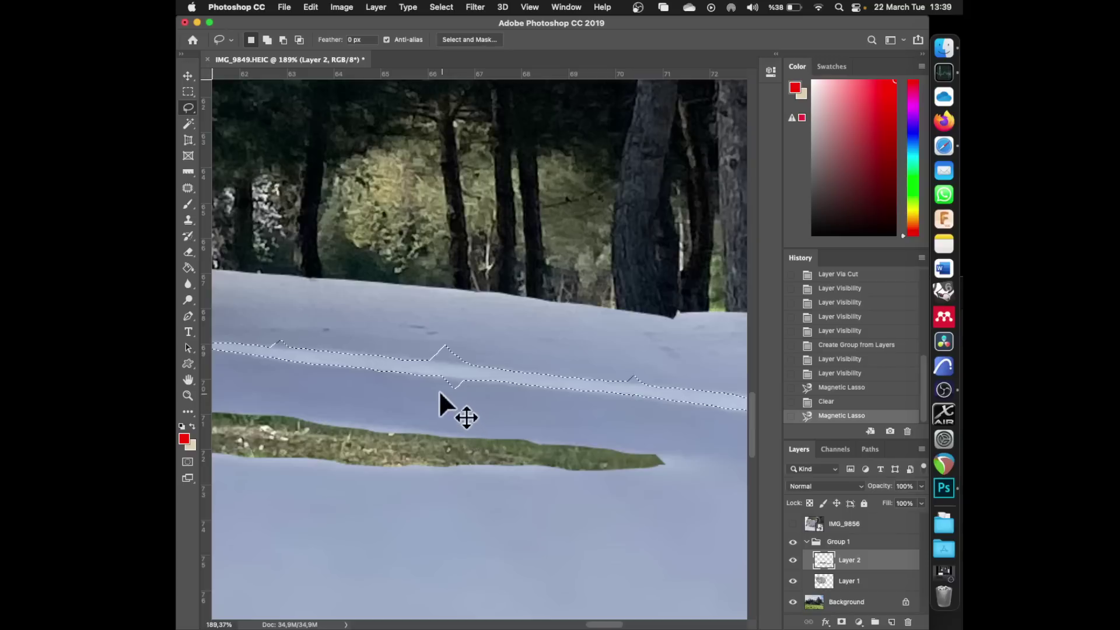
{"action": "key", "text": "alt"}
{"action": "mouse_move", "coordinate": [434, 380]}
{"action": "left_mouse_down"}
{"action": "mouse_move", "coordinate": [463, 379]}
{"action": "mouse_move", "coordinate": [472, 398]}
{"action": "mouse_move", "coordinate": [428, 400]}
{"action": "mouse_move", "coordinate": [481, 364]}
{"action": "mouse_move", "coordinate": [437, 321]}
{"action": "mouse_move", "coordinate": [399, 335]}
{"action": "mouse_move", "coordinate": [428, 377]}
{"action": "left_mouse_up"}
{"action": "key", "text": "alt"}
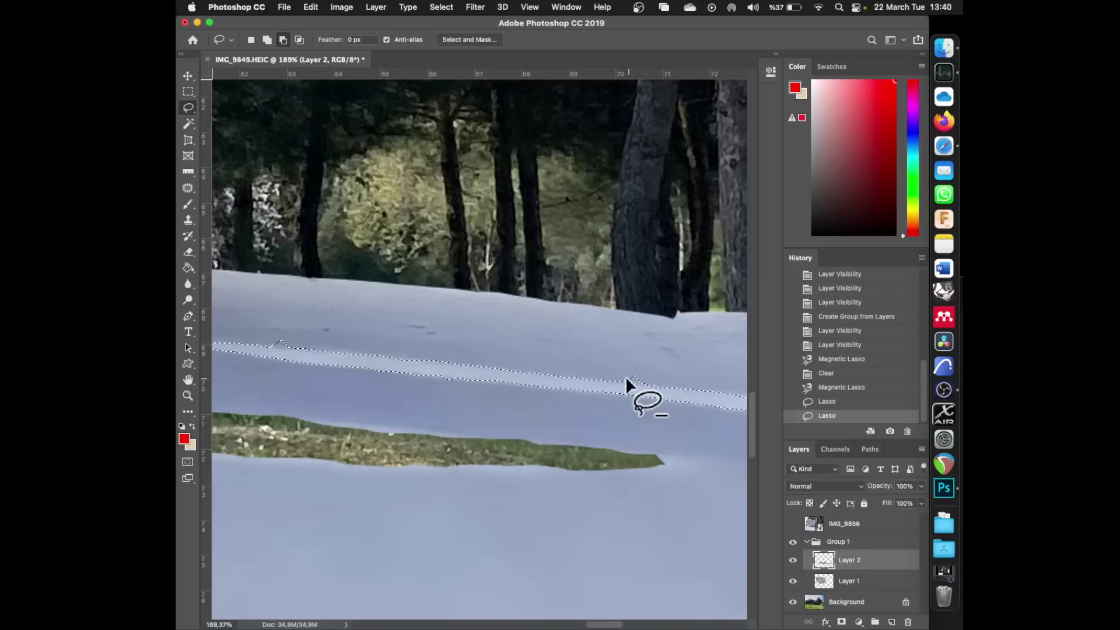
{"action": "left_click_drag", "start_coordinate": [653, 381], "coordinate": [592, 358]}
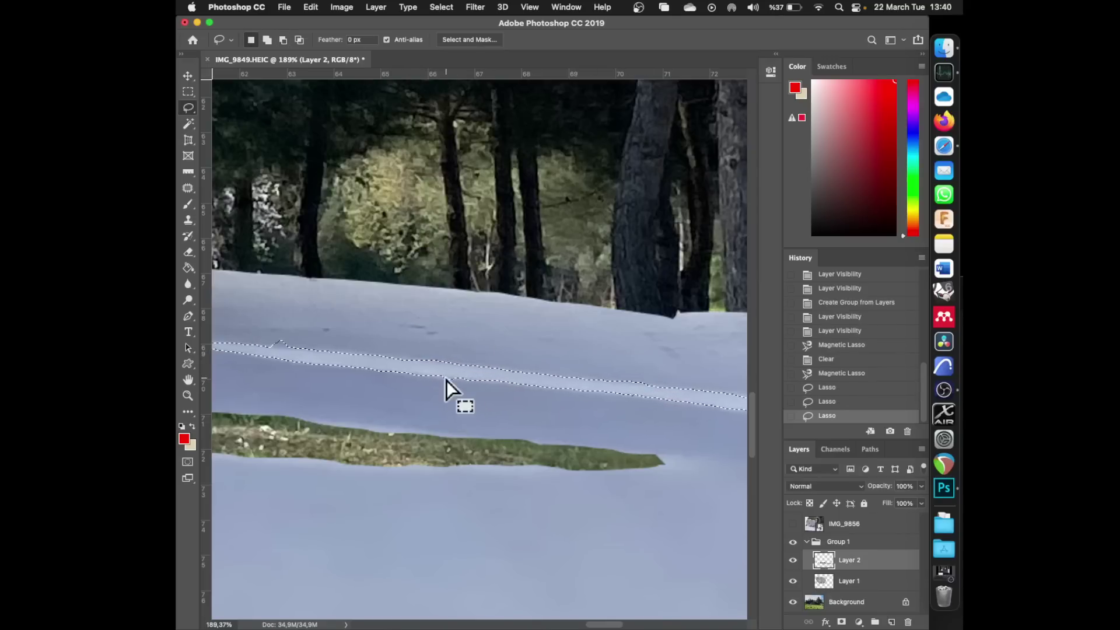
- Delete the selected thin light streak from the shadow on Layer 2
{"action": "scroll", "coordinate": [446, 380], "scroll_direction": "down", "scroll_amount": 2}
{"action": "scroll", "coordinate": [307, 146], "scroll_direction": "down", "scroll_amount": 1}
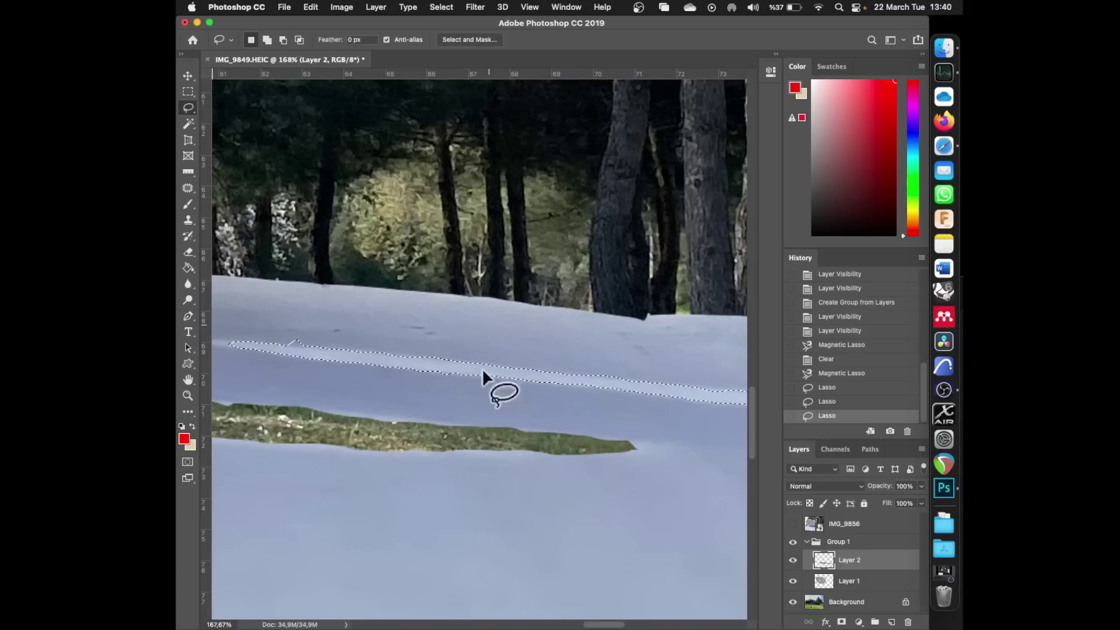
{"action": "scroll", "coordinate": [502, 423], "scroll_direction": "down", "scroll_amount": 10}
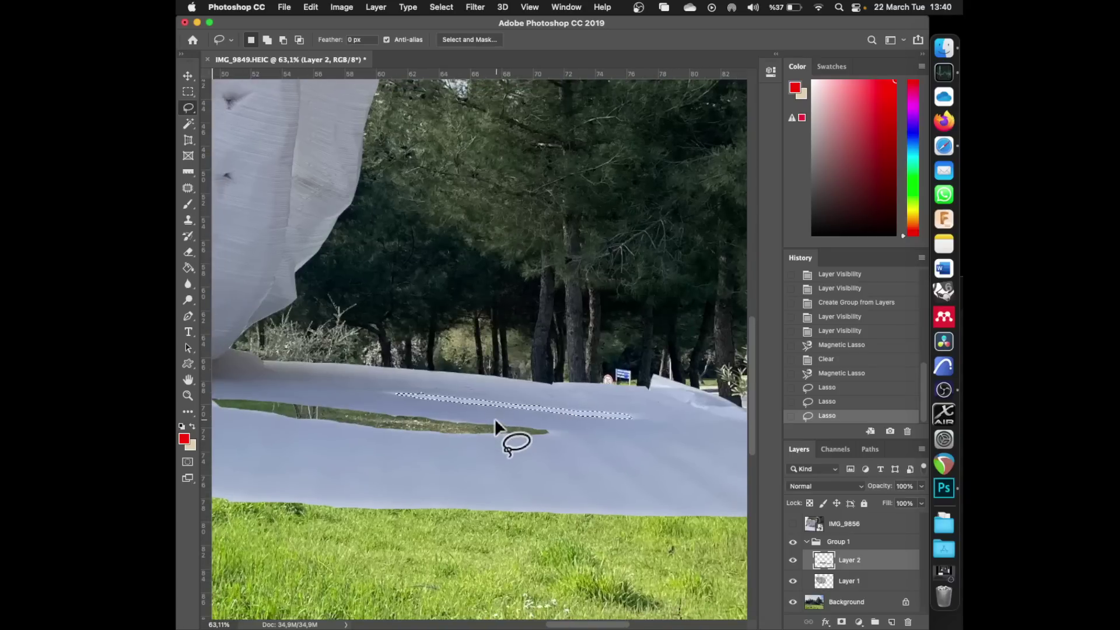
{"action": "key", "text": "Delete"}
{"action": "scroll", "coordinate": [467, 402], "scroll_direction": "down", "scroll_amount": 4}
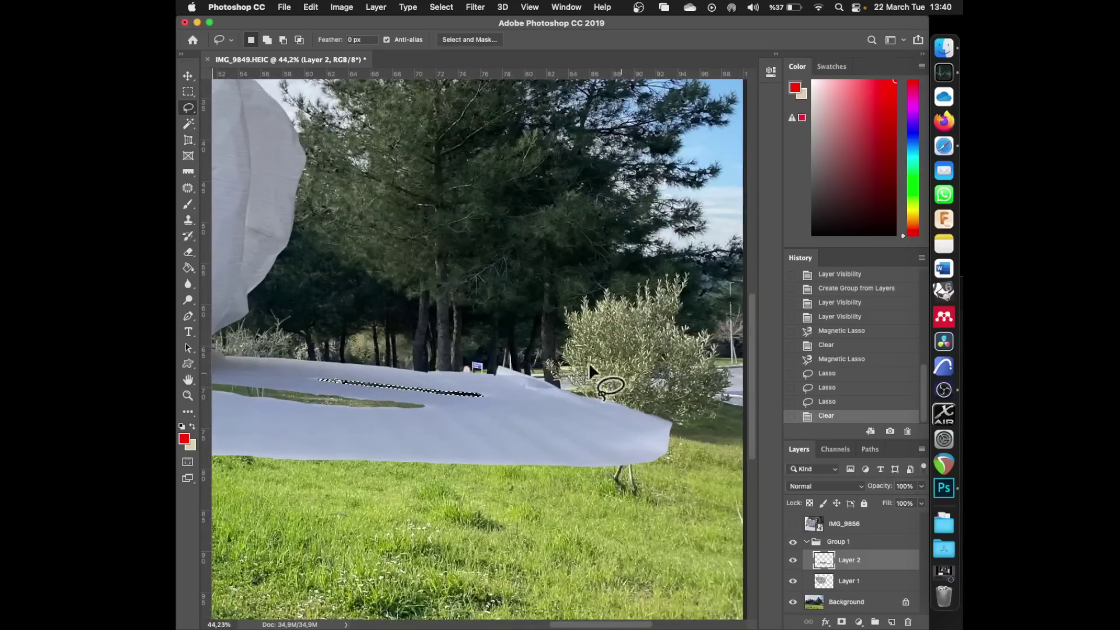
- Draw a freehand Lasso selection around the uneven far edge of the shadow, giving it a smooth rounded outline
{"action": "left_click", "coordinate": [192, 124]}
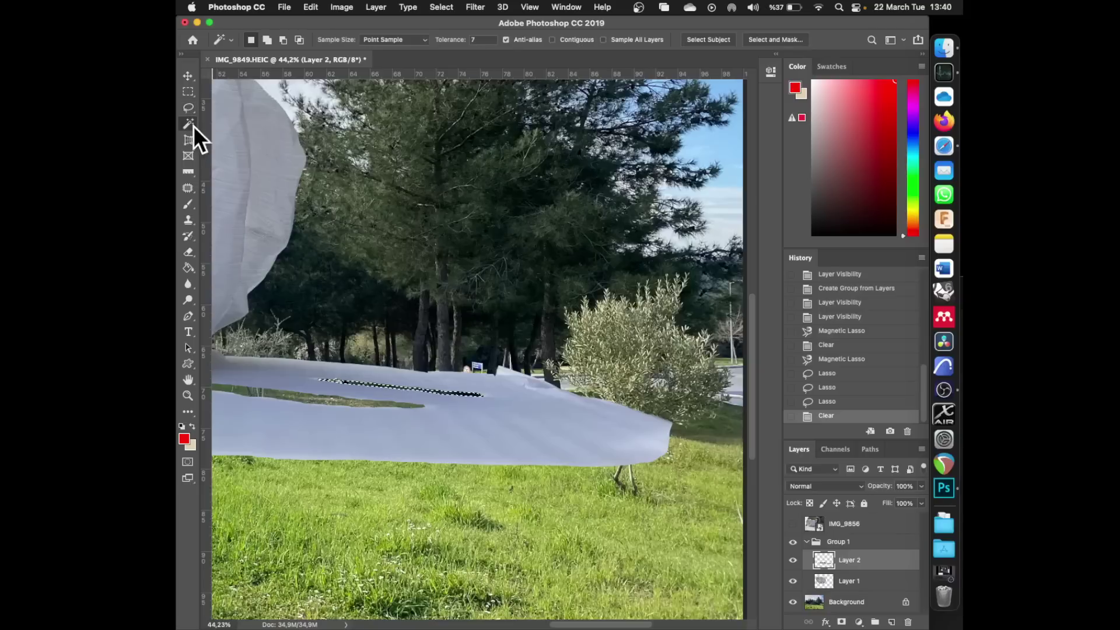
{"action": "left_click", "coordinate": [191, 111]}
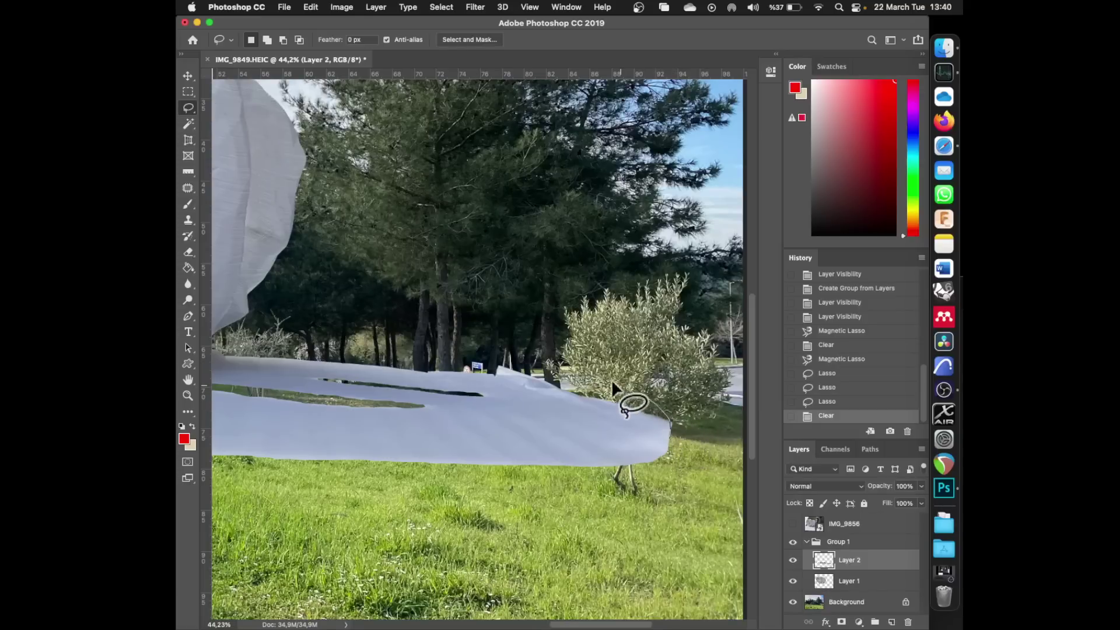
{"action": "mouse_move", "coordinate": [544, 365]}
{"action": "left_mouse_down"}
{"action": "mouse_move", "coordinate": [493, 380]}
{"action": "mouse_move", "coordinate": [464, 371]}
{"action": "left_mouse_up"}
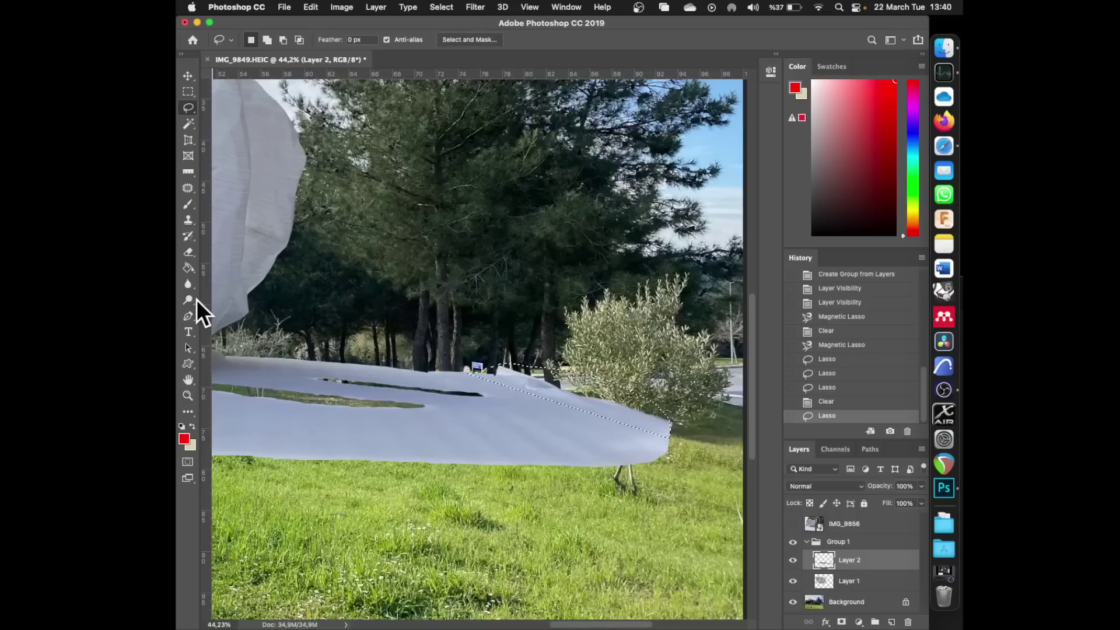
- Sample the shadow's grey-blue colour, fill the selected edge area with the Paint Bucket, and deselect it
{"action": "left_click", "coordinate": [187, 268]}
{"action": "left_click", "coordinate": [191, 428]}
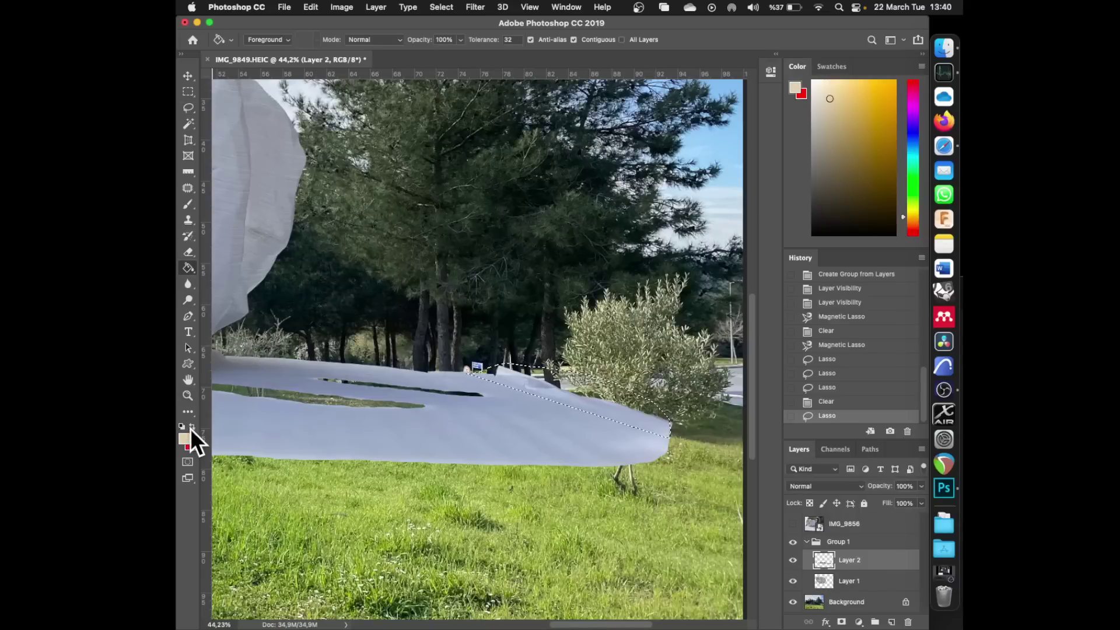
{"action": "left_click", "coordinate": [509, 409], "text": "alt"}
{"action": "left_click", "coordinate": [607, 395]}
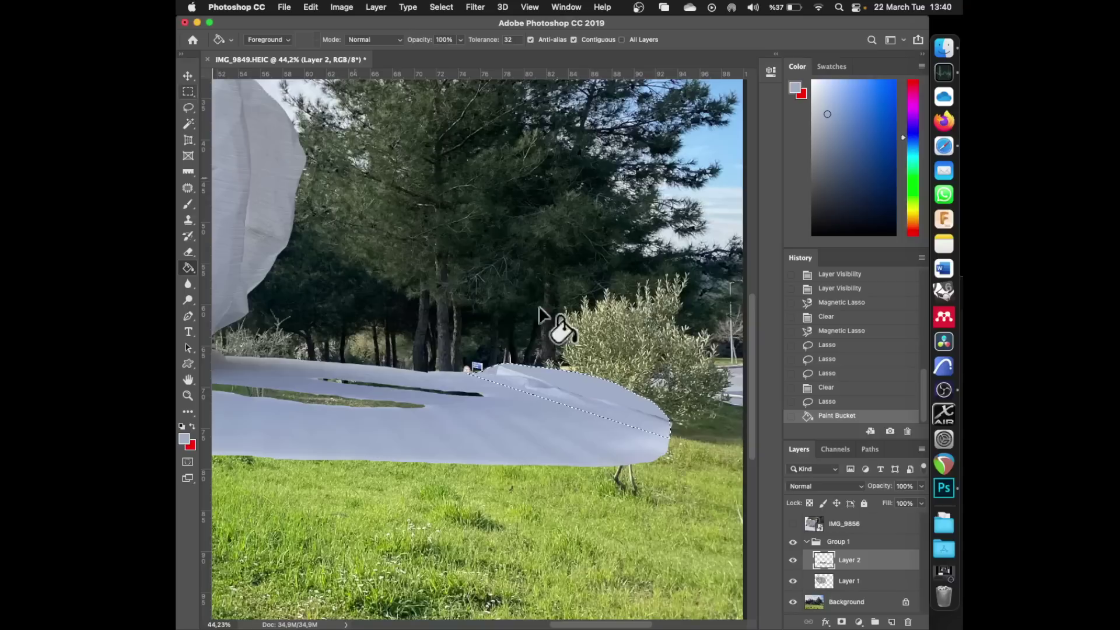
{"action": "left_click", "coordinate": [645, 424]}
{"action": "left_click", "coordinate": [651, 426]}
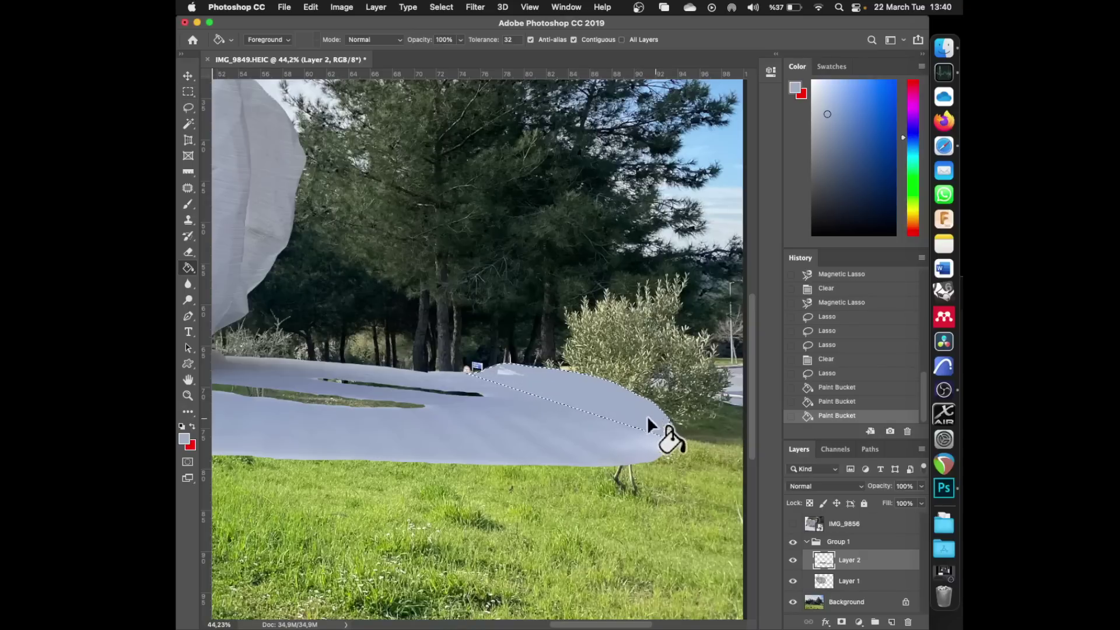
{"action": "left_click", "coordinate": [188, 92]}
{"action": "left_click", "coordinate": [522, 331]}
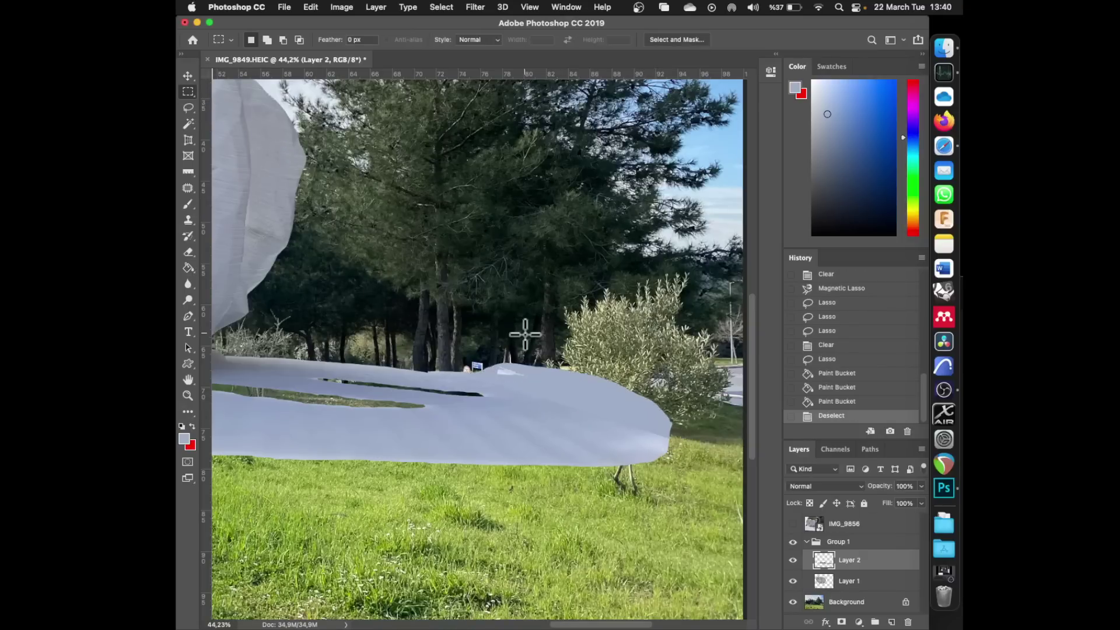
- Free-transform Group 1: scale it to about 93% wide and 89% high, move it lower onto the grass, and rotate it about -4.9°
{"action": "scroll", "coordinate": [544, 463], "scroll_direction": "down", "scroll_amount": 1}
{"action": "scroll", "coordinate": [544, 462], "scroll_direction": "down", "scroll_amount": 3}
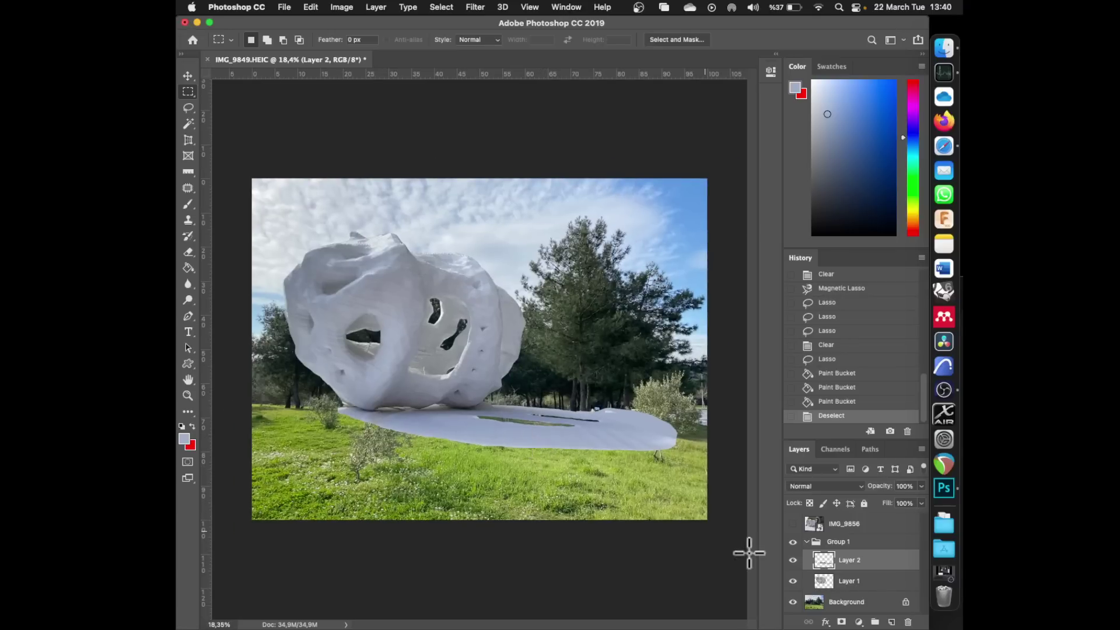
{"action": "left_click", "coordinate": [858, 543]}
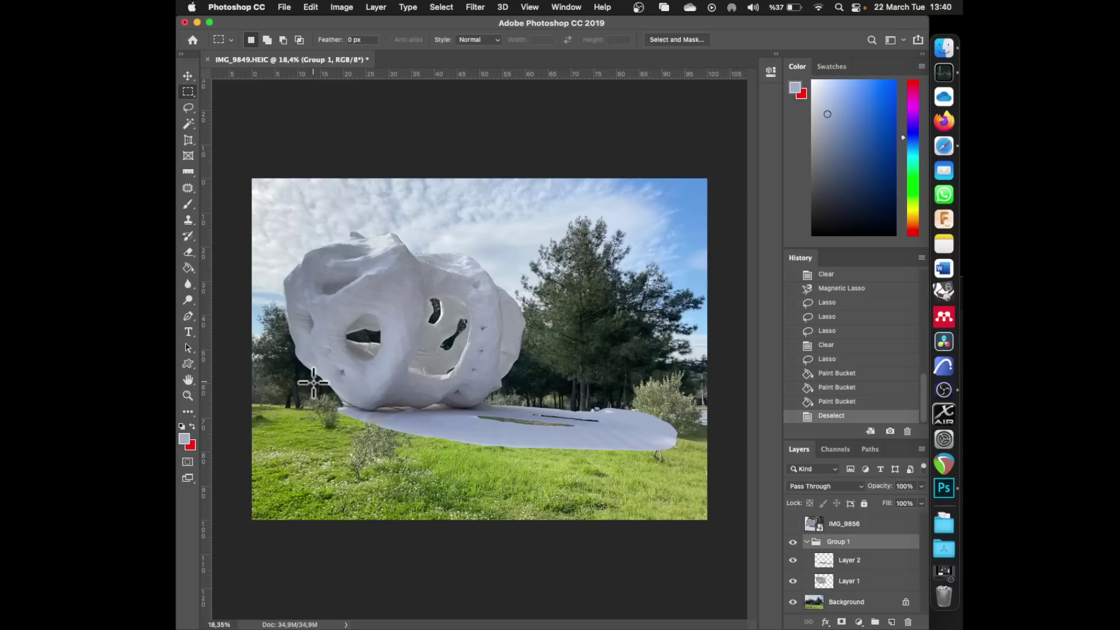
{"action": "key", "text": "super+t"}
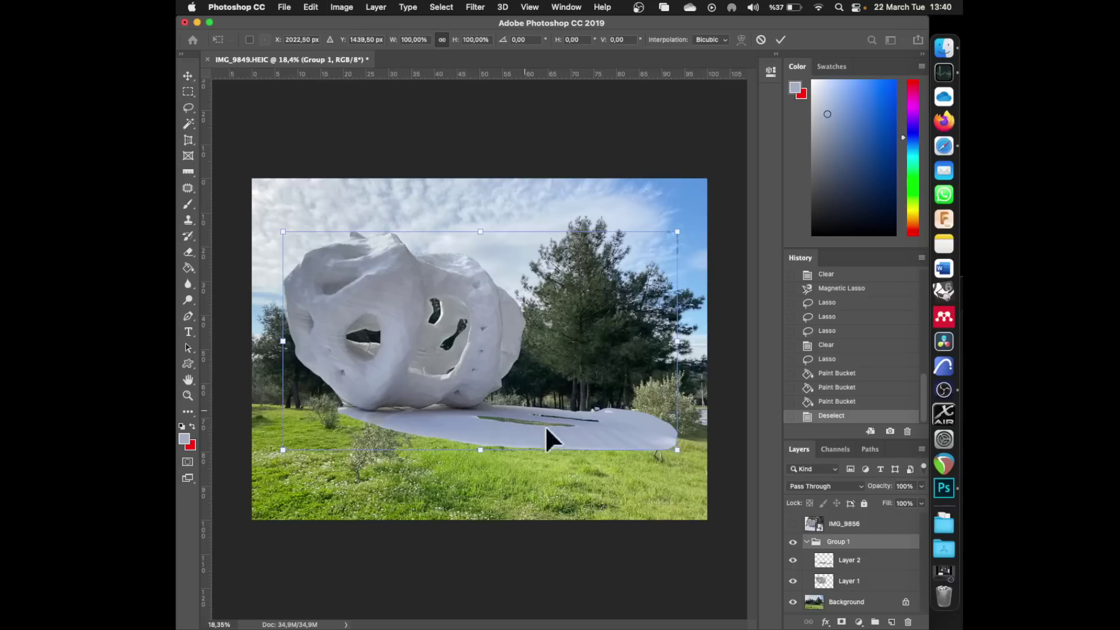
{"action": "left_click_drag", "start_coordinate": [678, 232], "coordinate": [650, 250]}
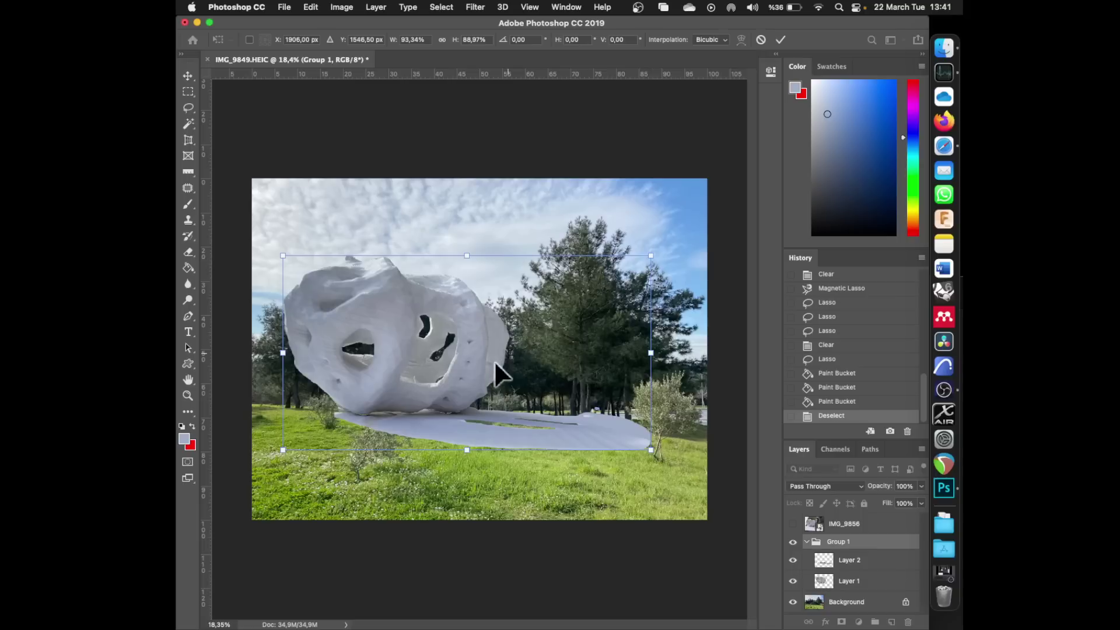
{"action": "left_click_drag", "start_coordinate": [483, 367], "coordinate": [495, 385]}
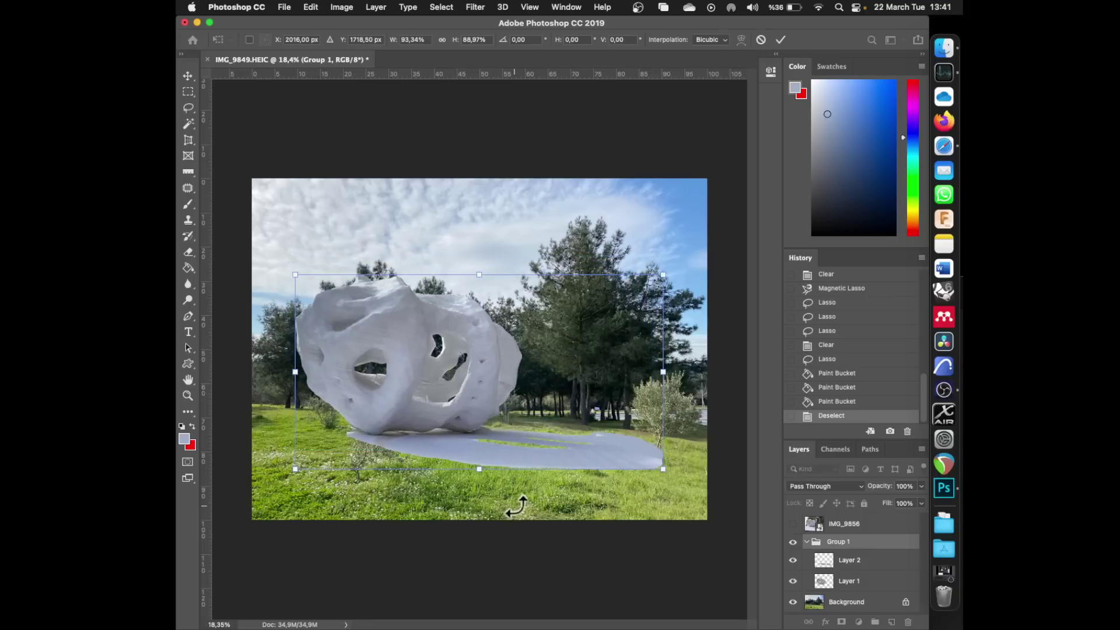
{"action": "left_click_drag", "start_coordinate": [512, 505], "coordinate": [536, 501]}
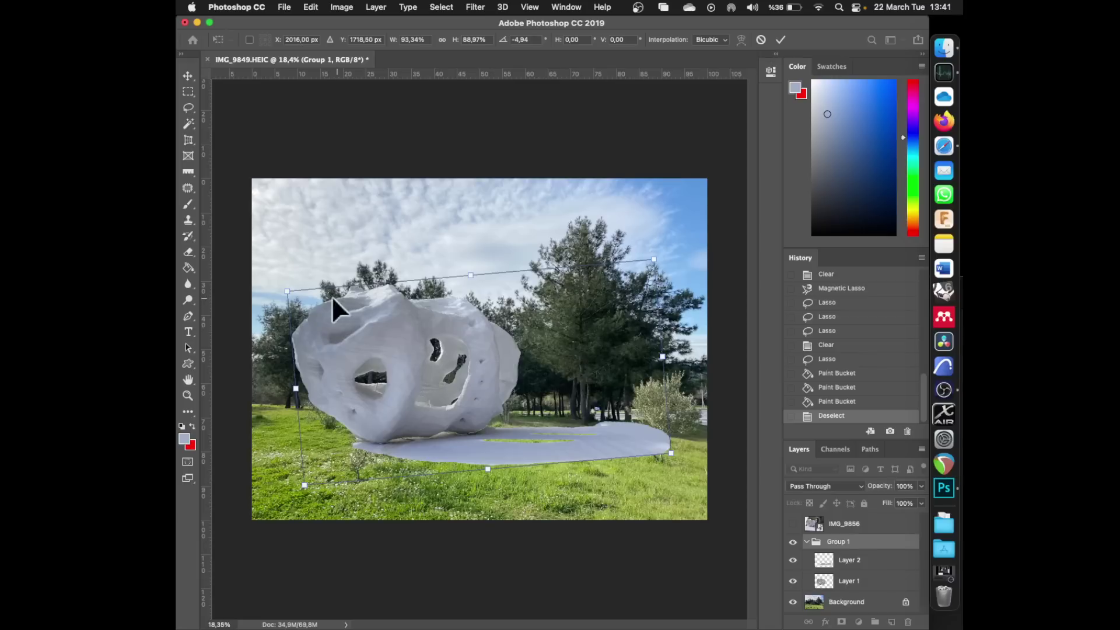
- Enlarge Group 1 to about 109% with linked proportions, apply the transform, and dismiss the image-placement tip
{"action": "left_click_drag", "start_coordinate": [287, 290], "coordinate": [266, 282]}
{"action": "left_click", "coordinate": [443, 42]}
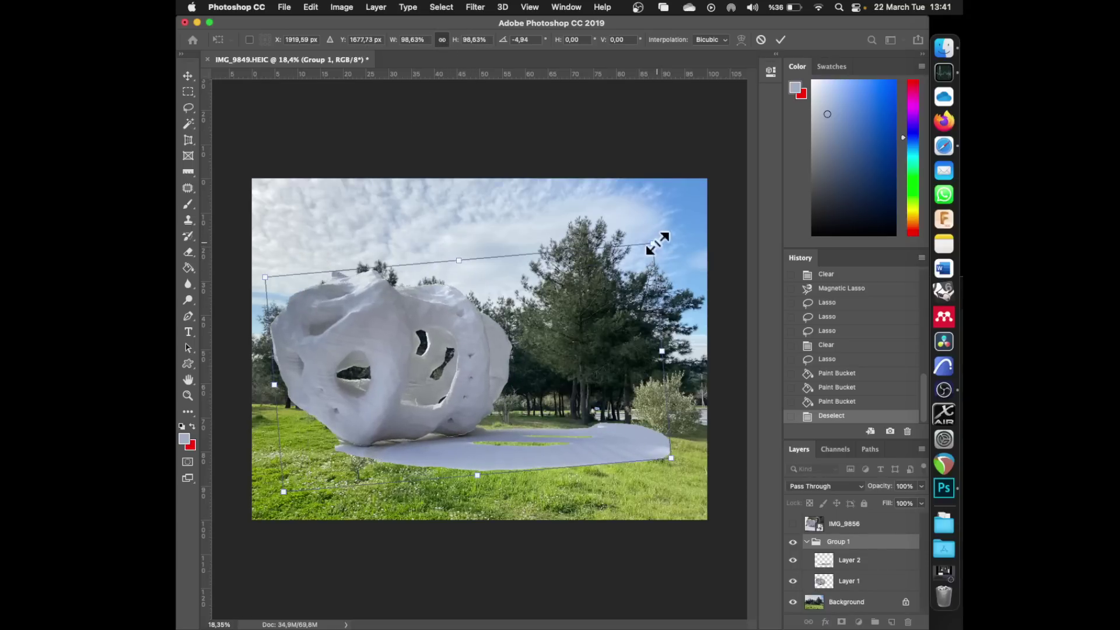
{"action": "left_click_drag", "start_coordinate": [663, 237], "coordinate": [675, 219]}
{"action": "left_click_drag", "start_coordinate": [262, 257], "coordinate": [259, 243]}
{"action": "key", "text": "Return"}
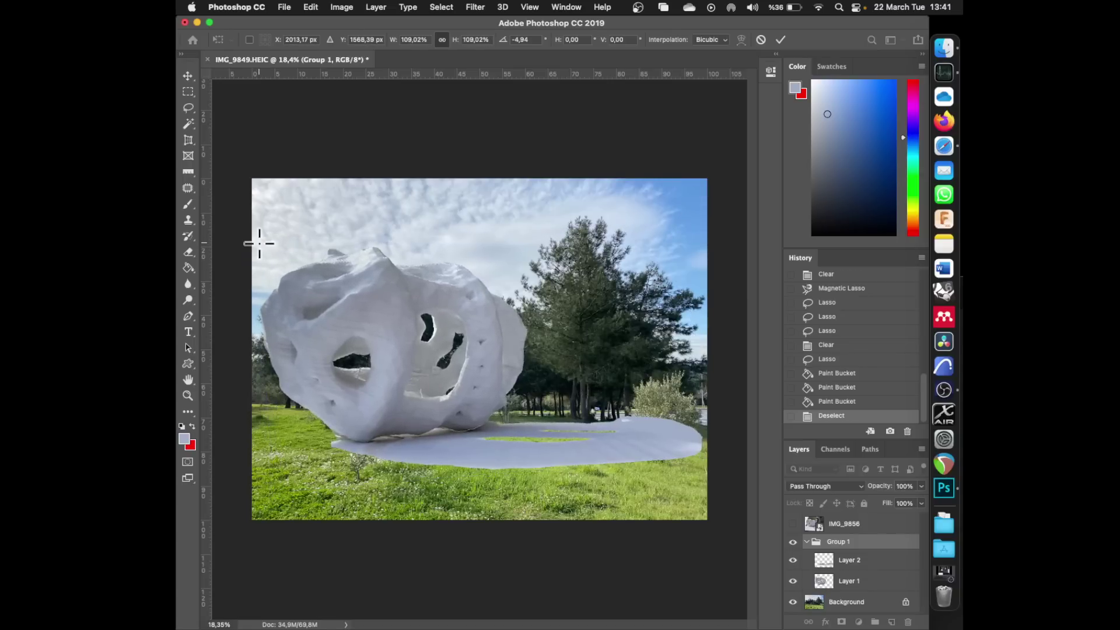
{"action": "key", "text": "m"}
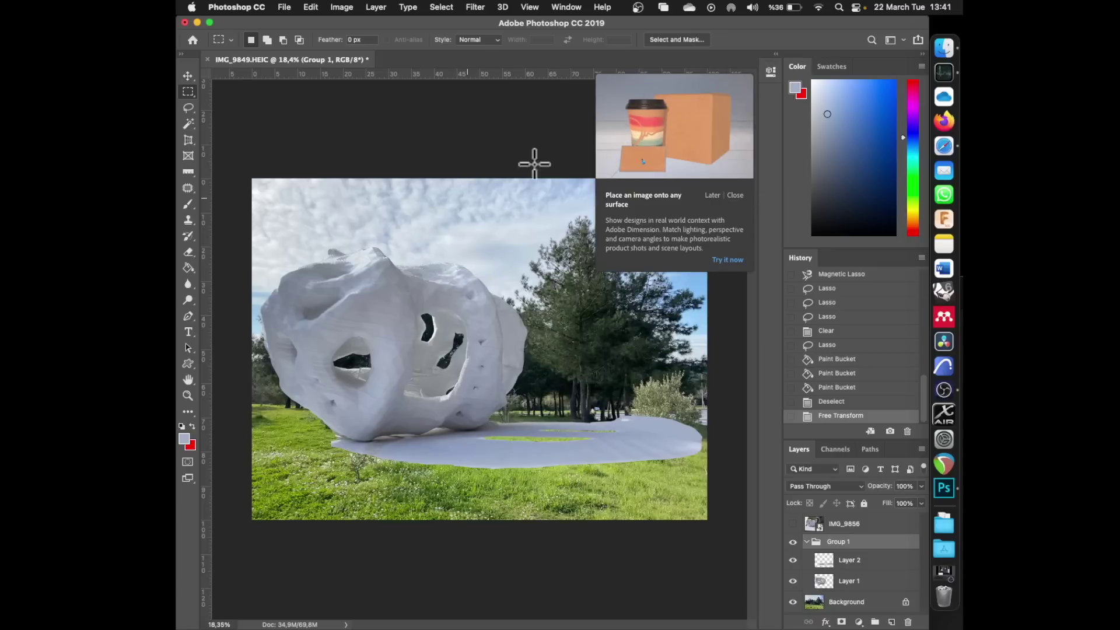
{"action": "left_click", "coordinate": [733, 195]}
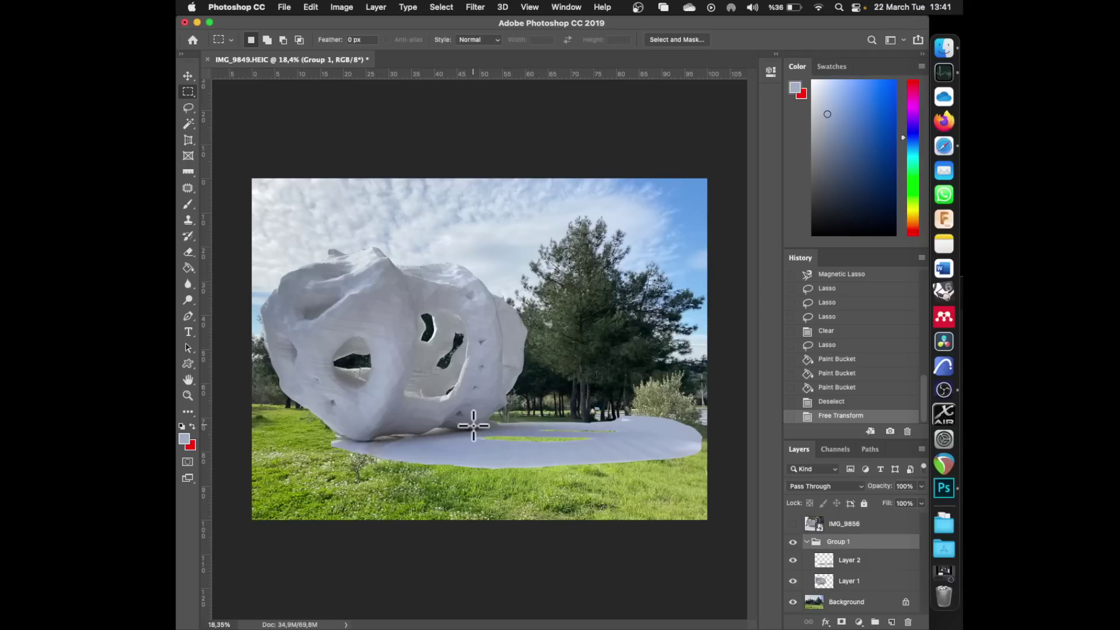
- Make the shadow layer, Layer 2, active and hide and show it to check the model with and without its shadow
{"action": "scroll", "coordinate": [472, 427], "scroll_direction": "up", "scroll_amount": 2}
{"action": "scroll", "coordinate": [492, 489], "scroll_direction": "up", "scroll_amount": 2}
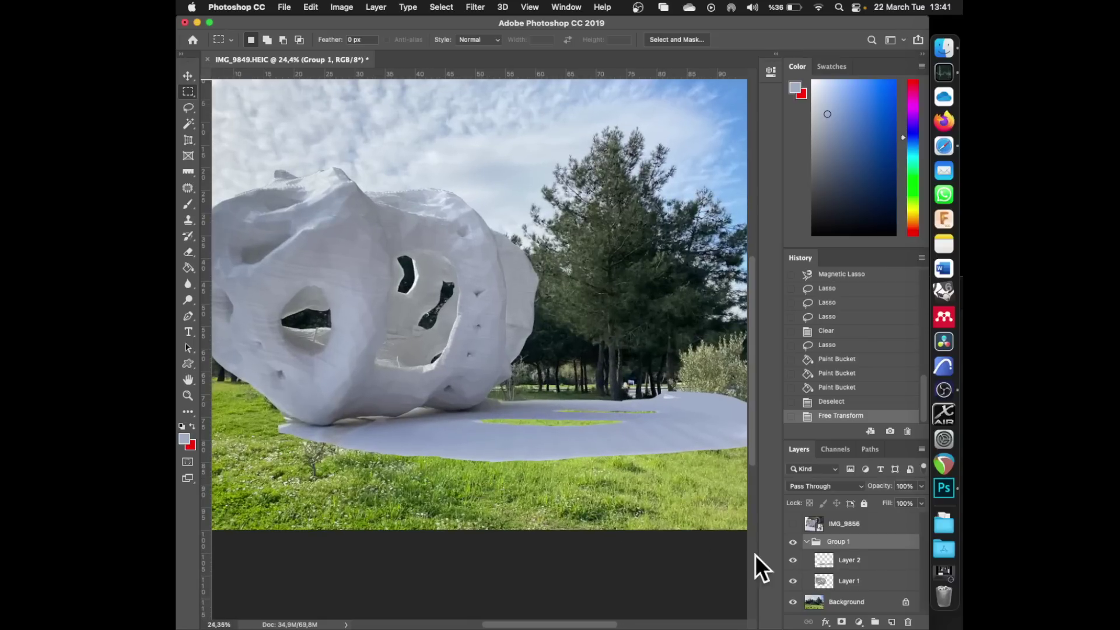
{"action": "left_click", "coordinate": [822, 564]}
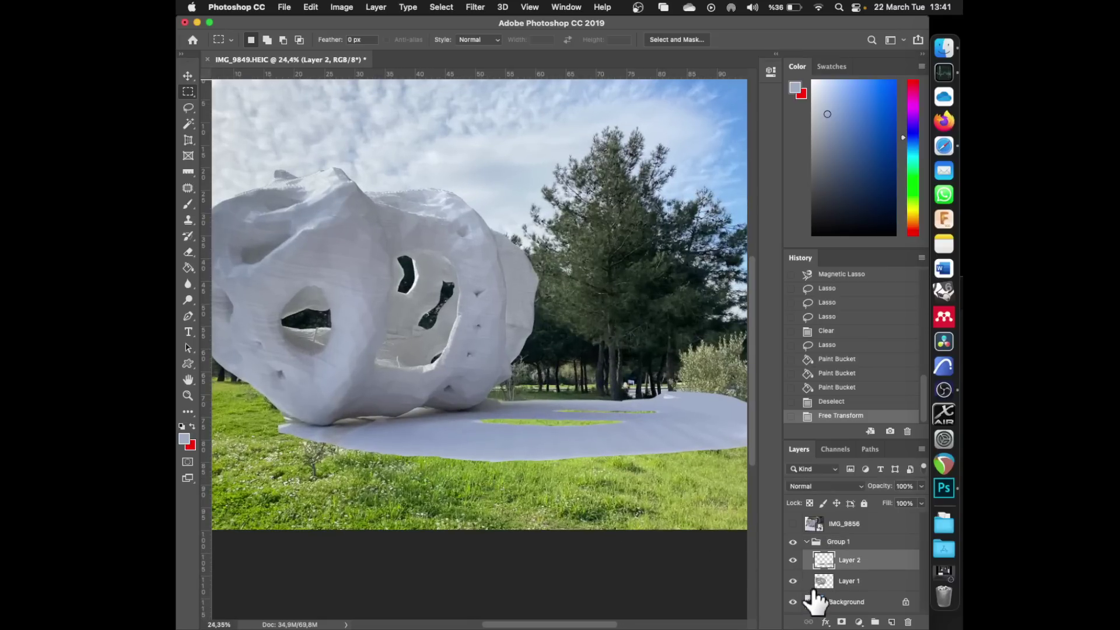
{"action": "left_click", "coordinate": [792, 560]}
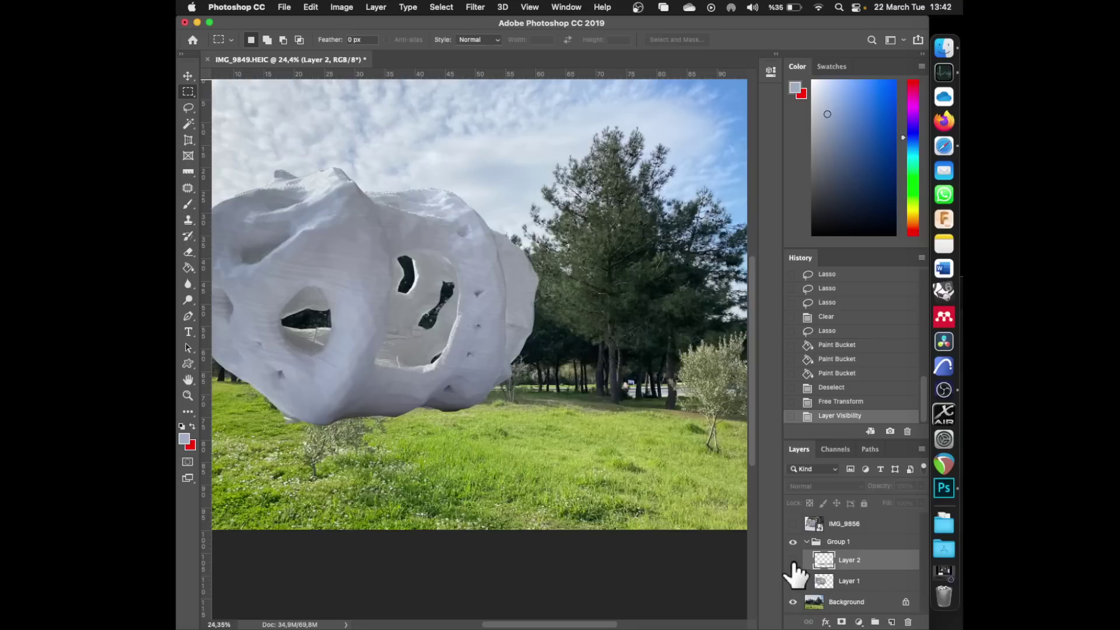
{"action": "left_click_drag", "start_coordinate": [792, 563], "coordinate": [792, 581]}
{"action": "right_click", "coordinate": [824, 561]}
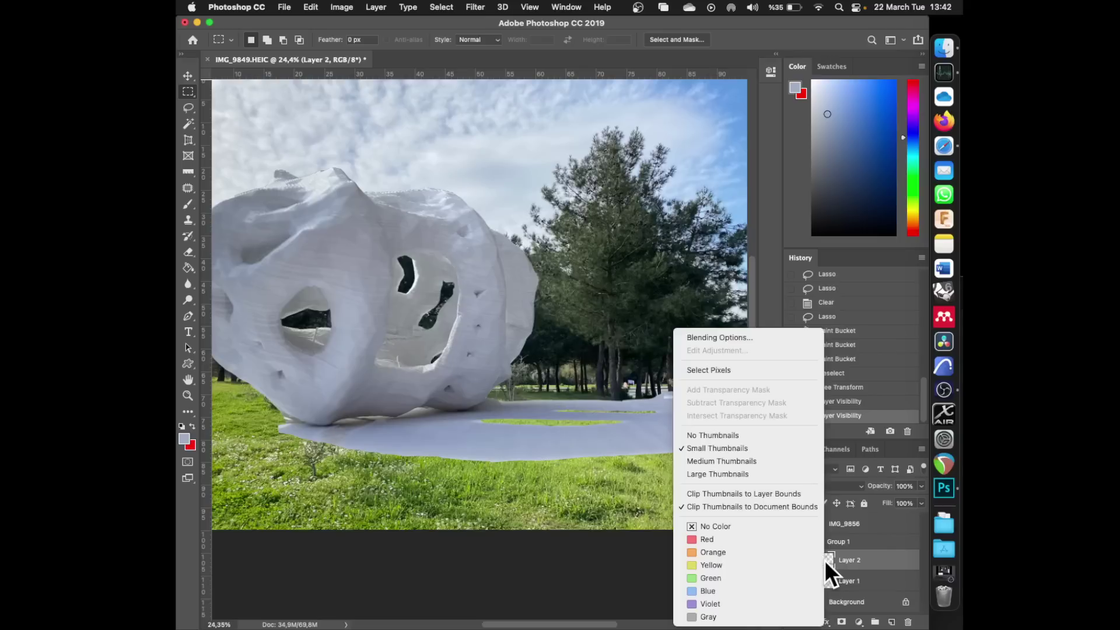
{"action": "right_click", "coordinate": [851, 558]}
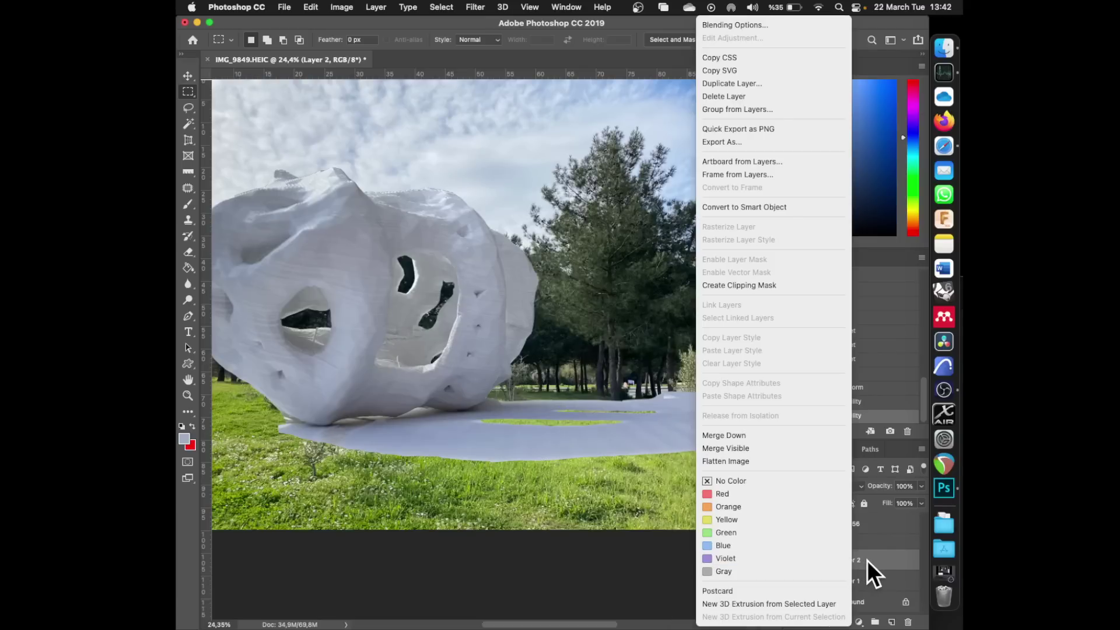
{"action": "left_click", "coordinate": [867, 561]}
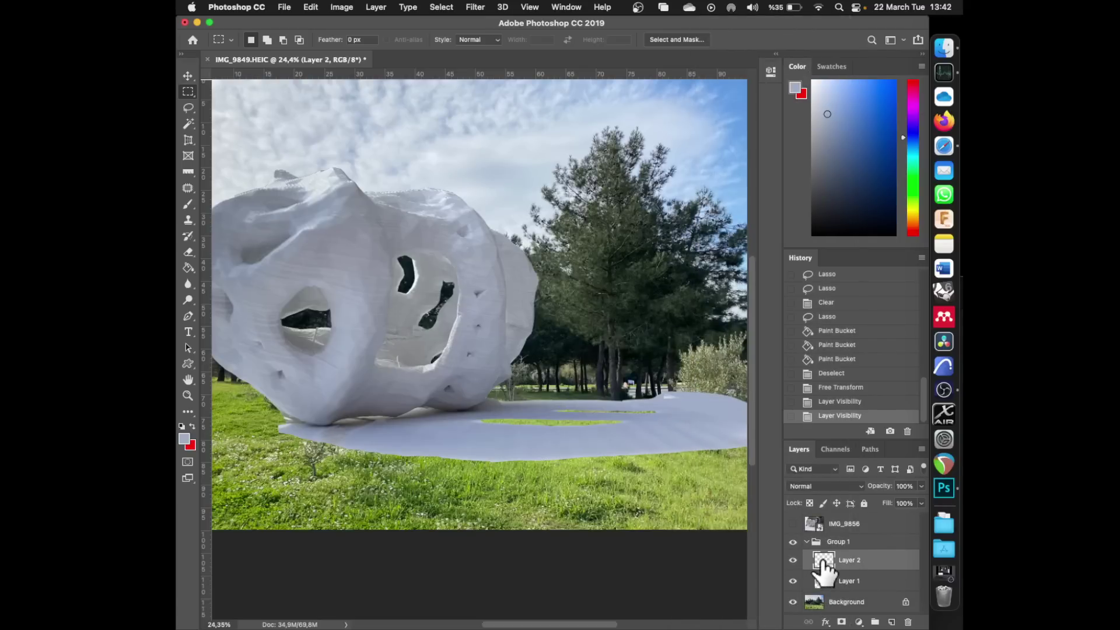
- Load Layer 2's pixels as a selection, hide Layer 2, and copy that area of the Background onto a new layer
{"action": "right_click", "coordinate": [822, 558]}
{"action": "left_click", "coordinate": [695, 368]}
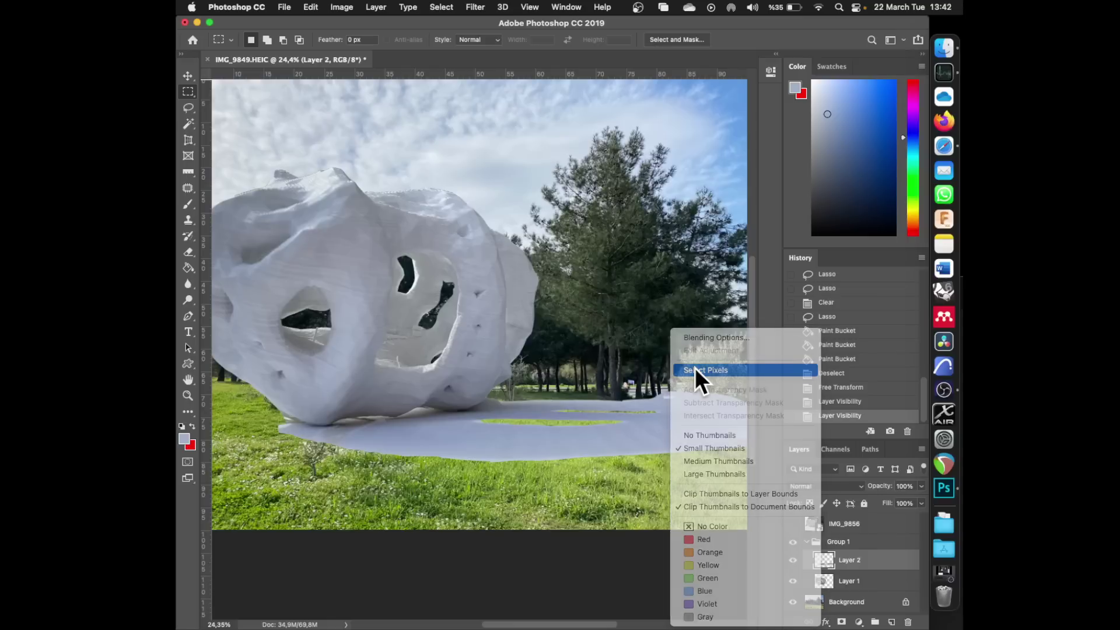
{"action": "left_click", "coordinate": [793, 560]}
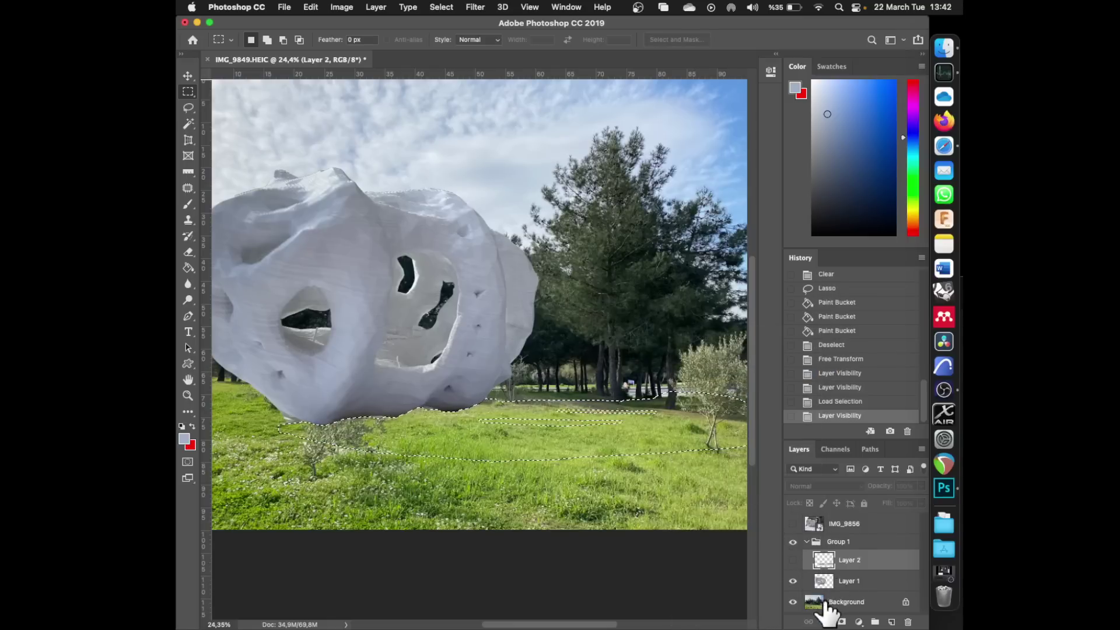
{"action": "left_click", "coordinate": [816, 604]}
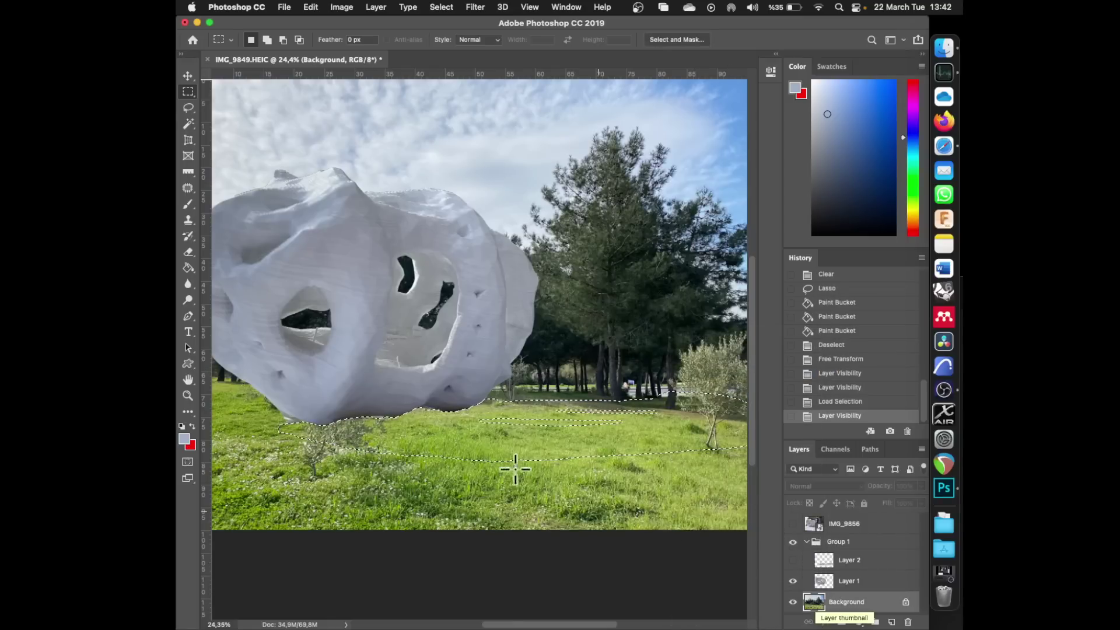
{"action": "scroll", "coordinate": [499, 442], "scroll_direction": "down", "scroll_amount": 2}
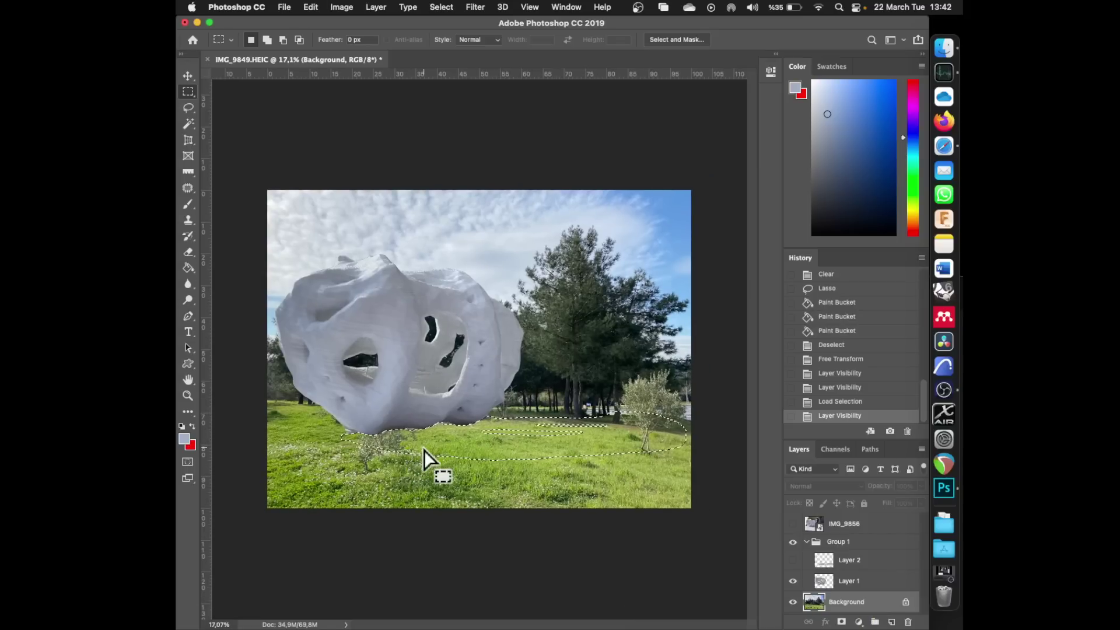
{"action": "key", "text": "super+v"}
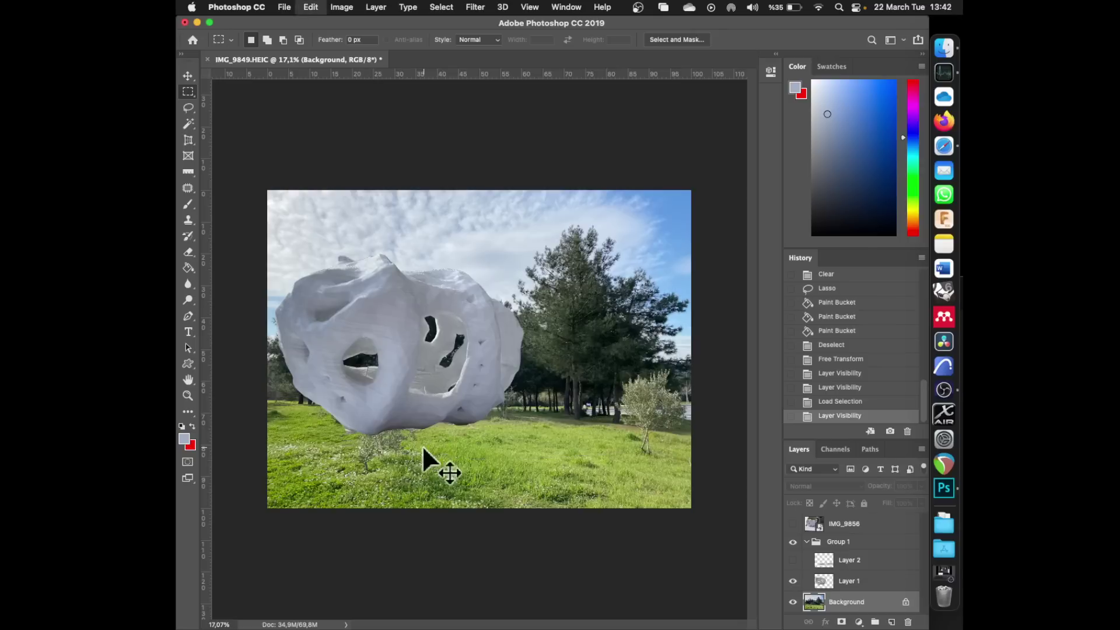
- Hide and show the Background and the pasted Layer 3 to check the shadow-shaped grass patch
{"action": "left_click", "coordinate": [792, 603]}
{"action": "left_click", "coordinate": [792, 583]}
{"action": "left_click", "coordinate": [792, 582]}
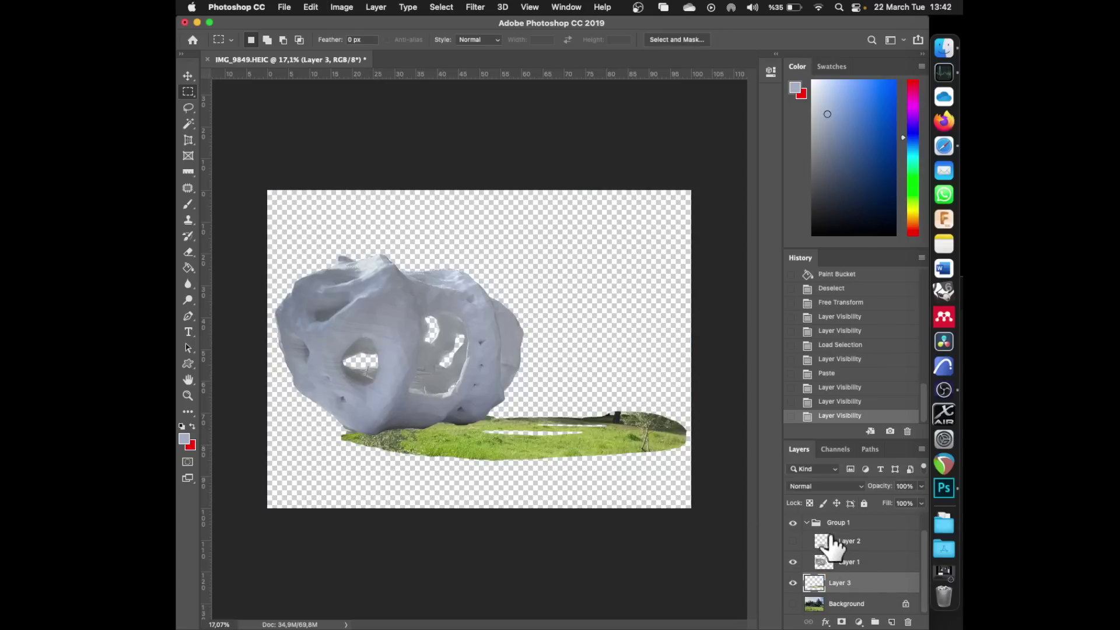
{"action": "left_click", "coordinate": [824, 542]}
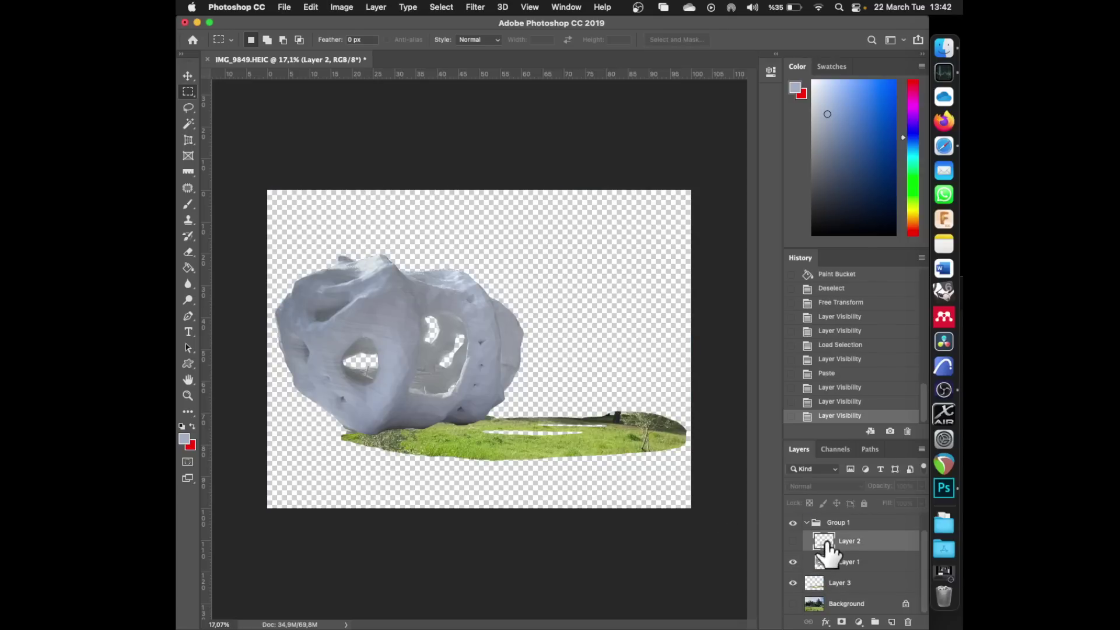
{"action": "left_click", "coordinate": [793, 603]}
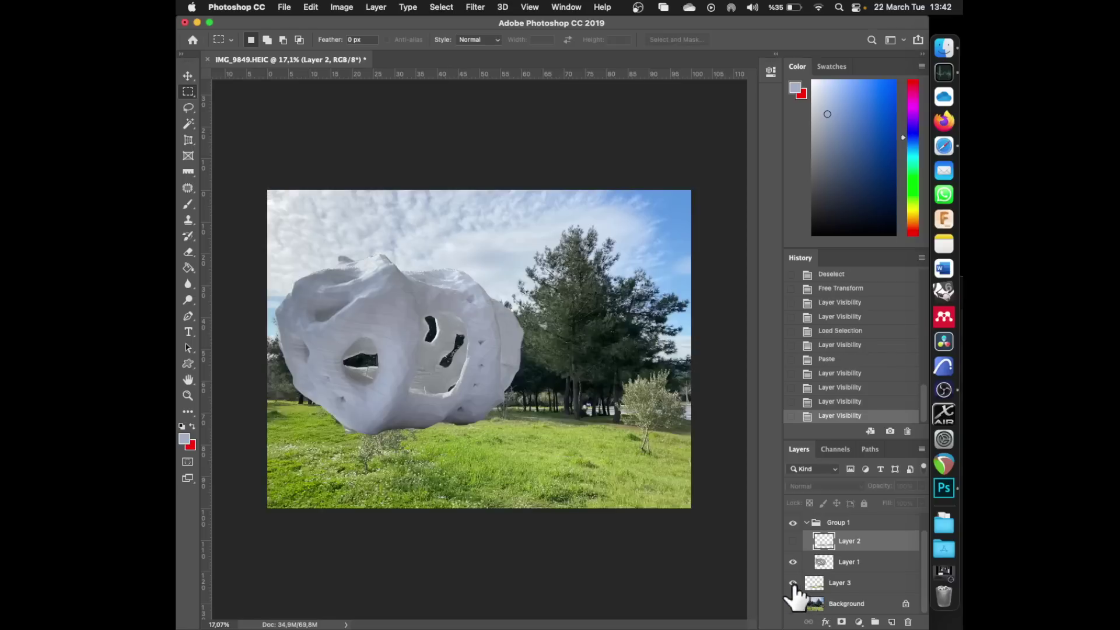
{"action": "left_click", "coordinate": [793, 582]}
{"action": "left_click", "coordinate": [792, 582]}
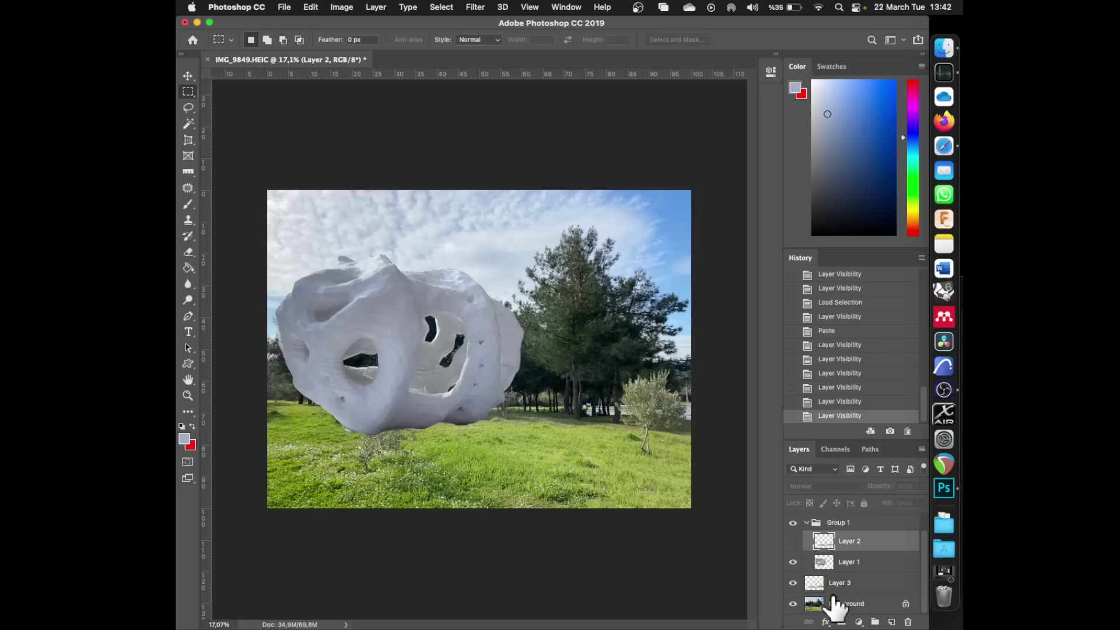
- Isolate the grass patch by hiding the Background and Layer 1, show every layer again, and make Layer 3 active
{"action": "left_click", "coordinate": [793, 603]}
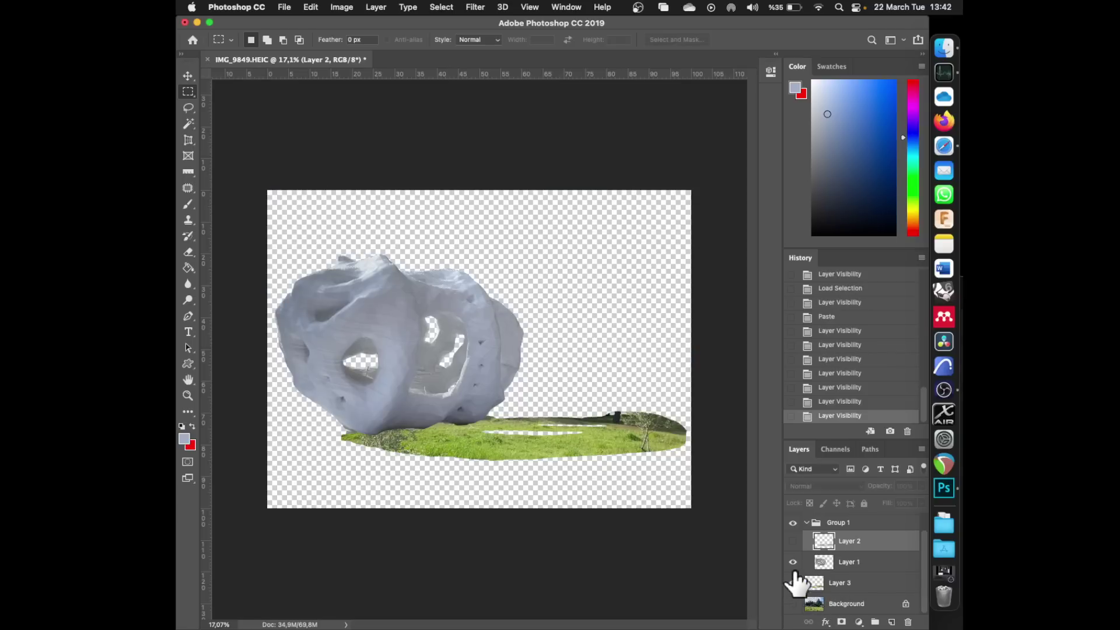
{"action": "left_click", "coordinate": [793, 563]}
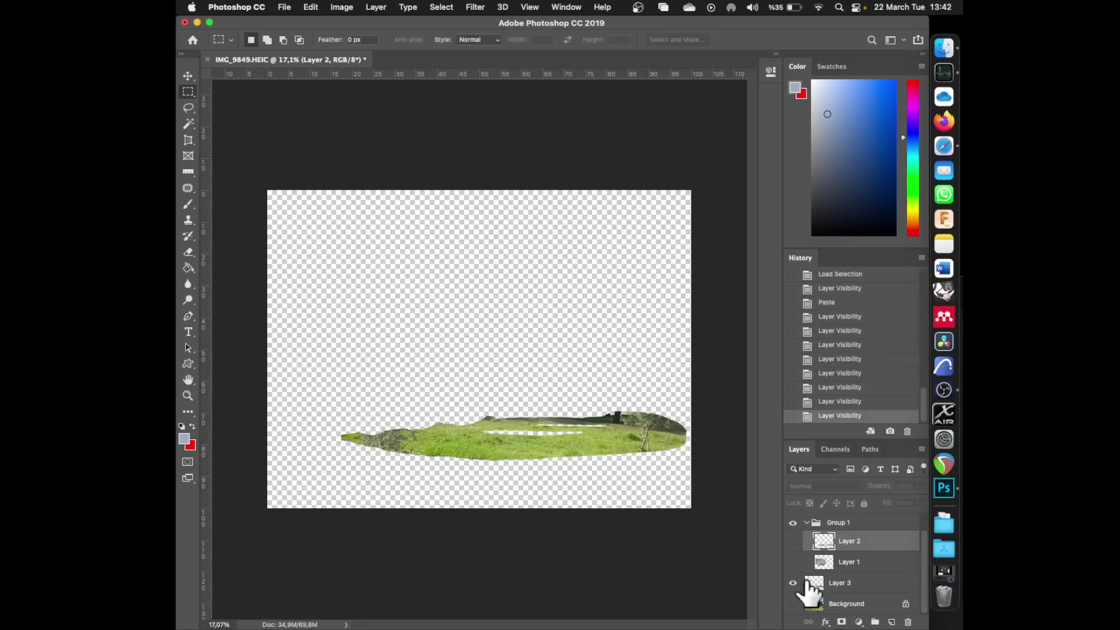
{"action": "left_click_drag", "start_coordinate": [793, 603], "coordinate": [792, 540]}
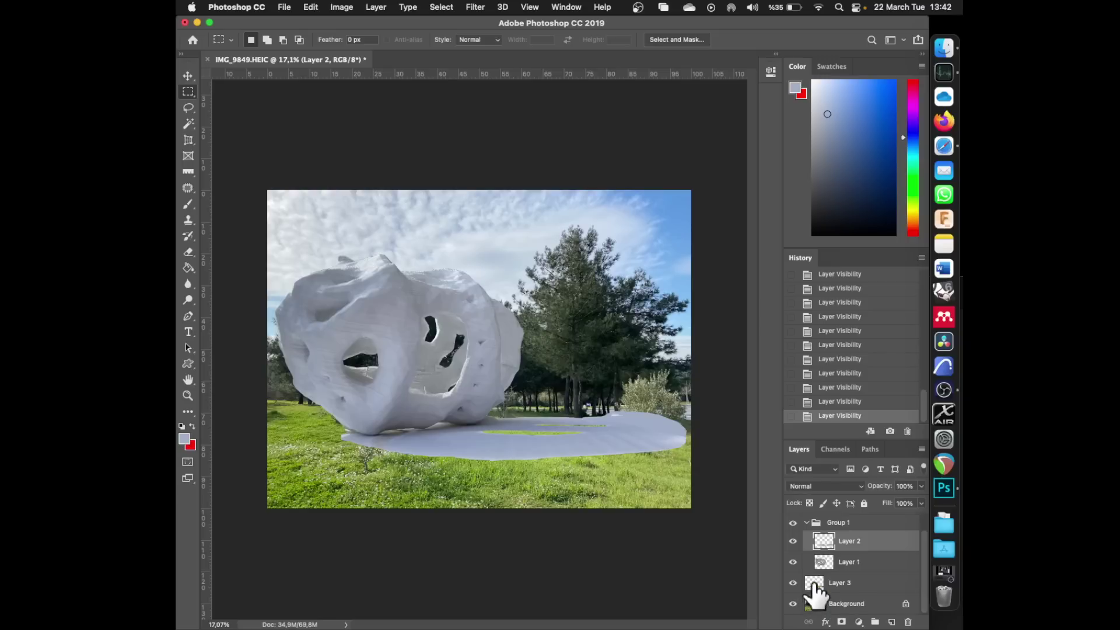
{"action": "left_click", "coordinate": [814, 587]}
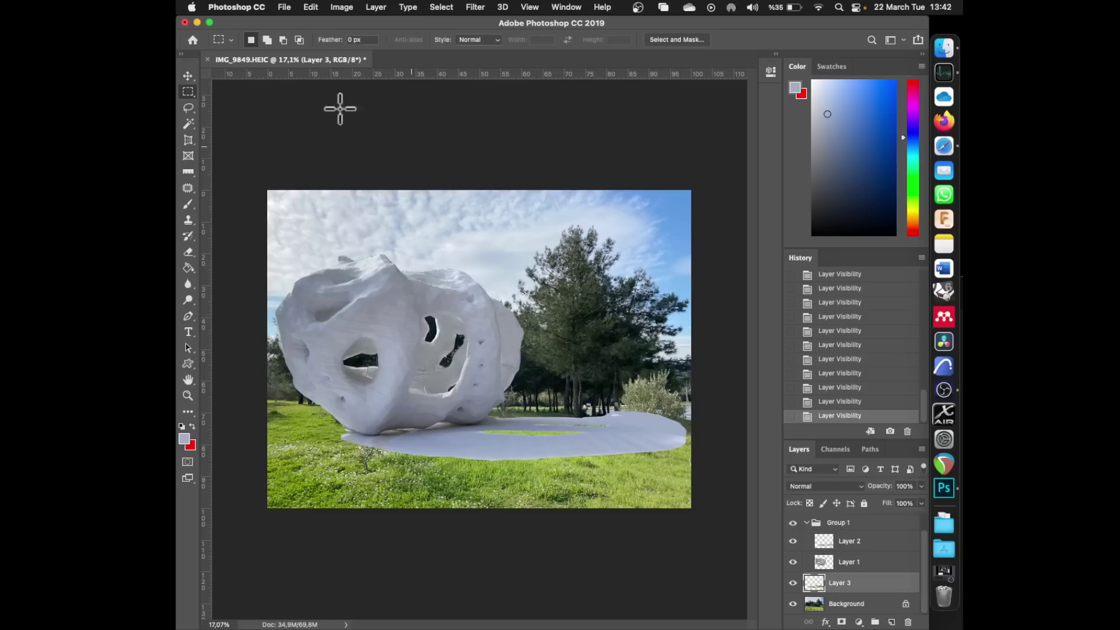
{"action": "left_click", "coordinate": [339, 7]}
{"action": "mouse_move", "coordinate": [348, 37]}
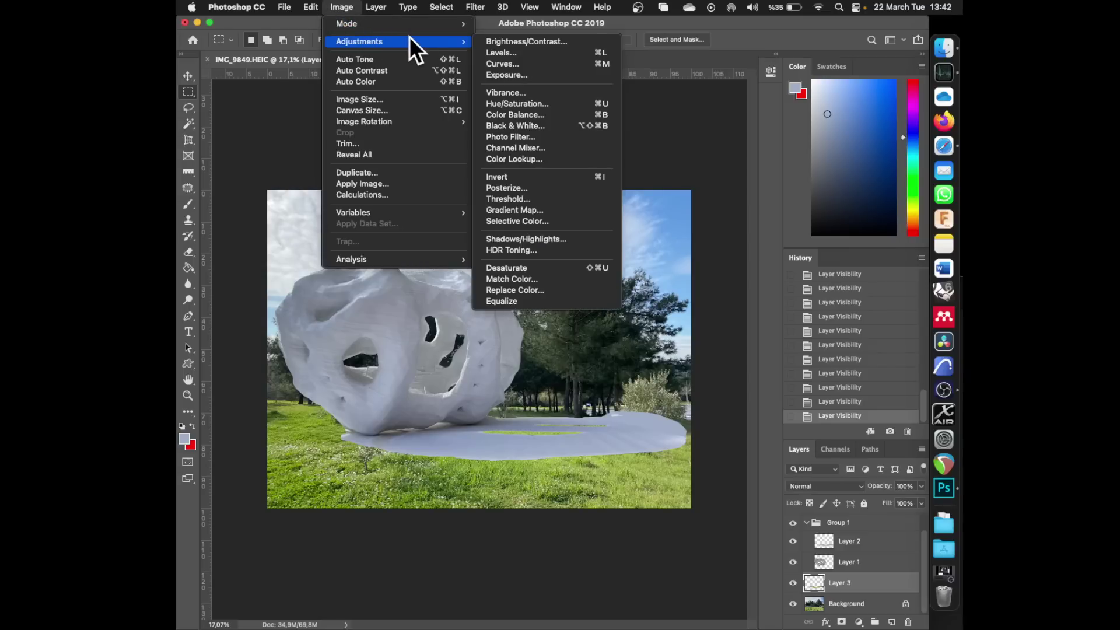
{"action": "left_click", "coordinate": [526, 54]}
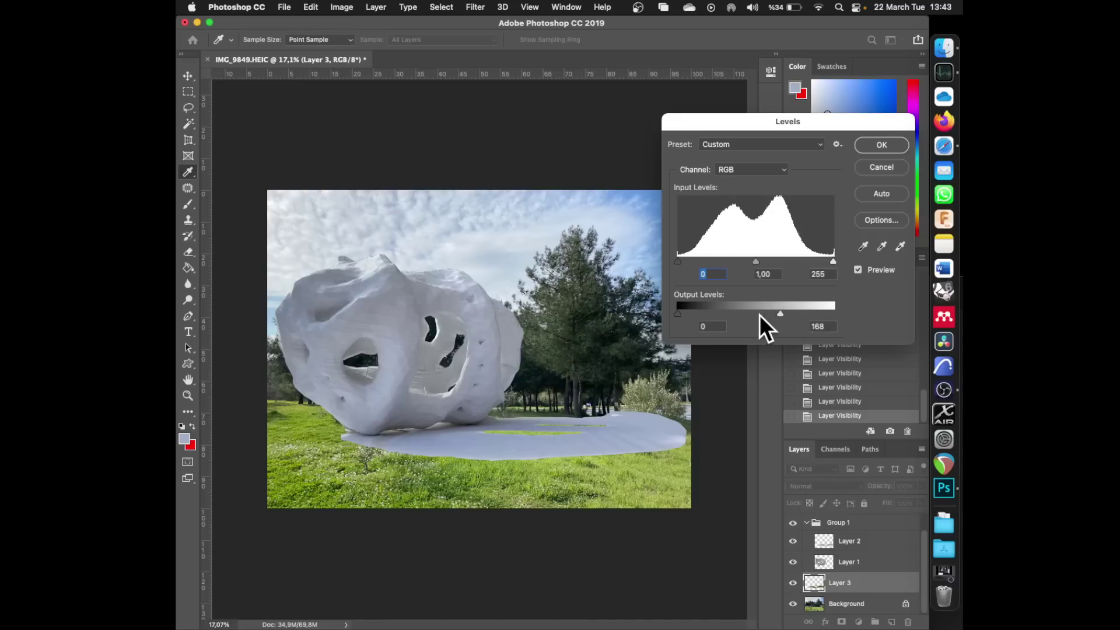
{"action": "left_click_drag", "start_coordinate": [822, 320], "coordinate": [845, 325]}
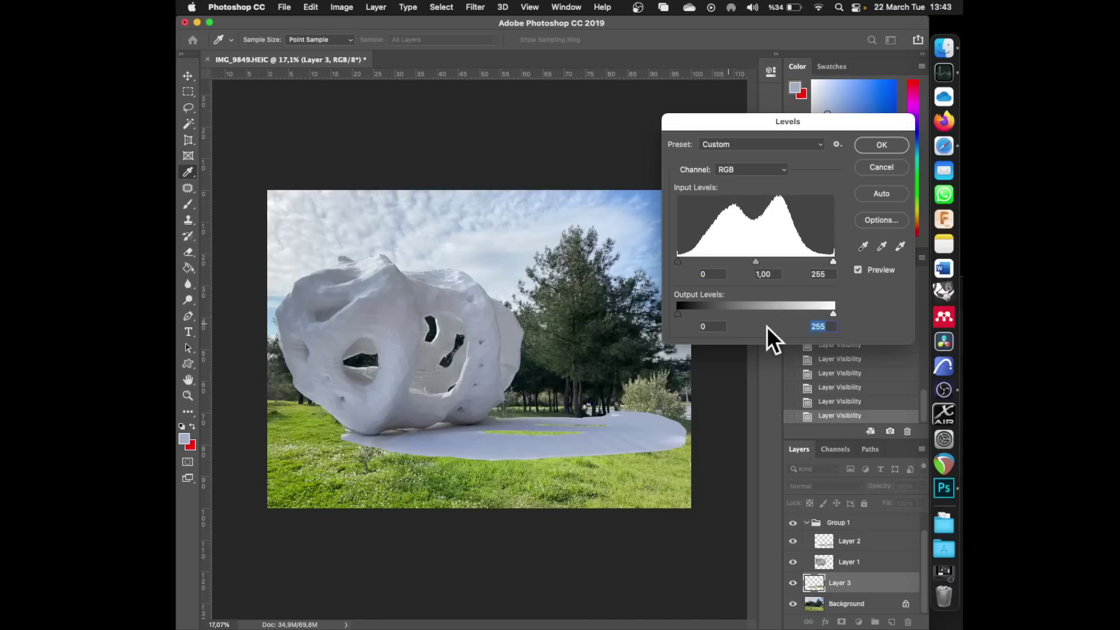
{"action": "left_click", "coordinate": [880, 167]}
- Hide the grey-blue shadow on Layer 2, and check Layer 3's grass patch with and without the Background
{"action": "left_click", "coordinate": [792, 562]}
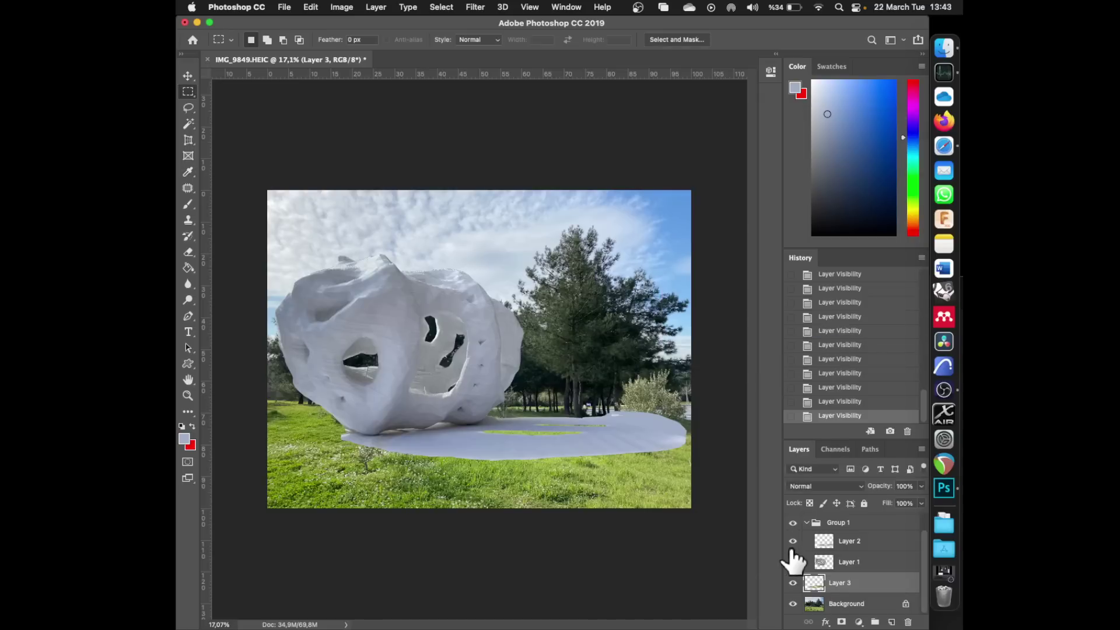
{"action": "left_click", "coordinate": [793, 541]}
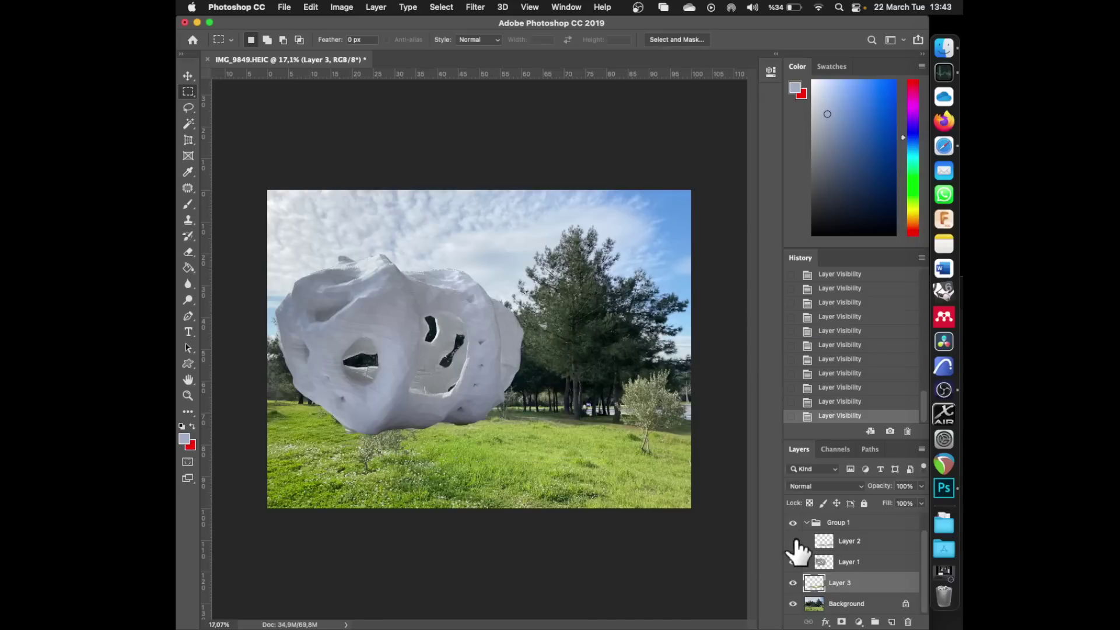
{"action": "left_click", "coordinate": [793, 604]}
{"action": "left_click", "coordinate": [792, 583]}
{"action": "left_click", "coordinate": [793, 582]}
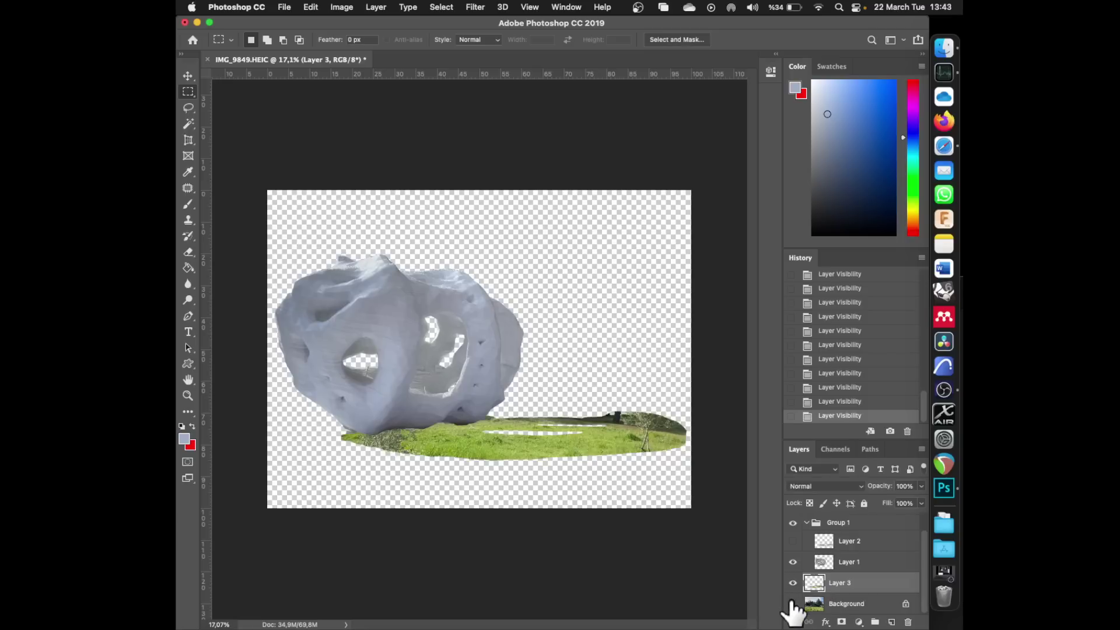
{"action": "left_click", "coordinate": [793, 604]}
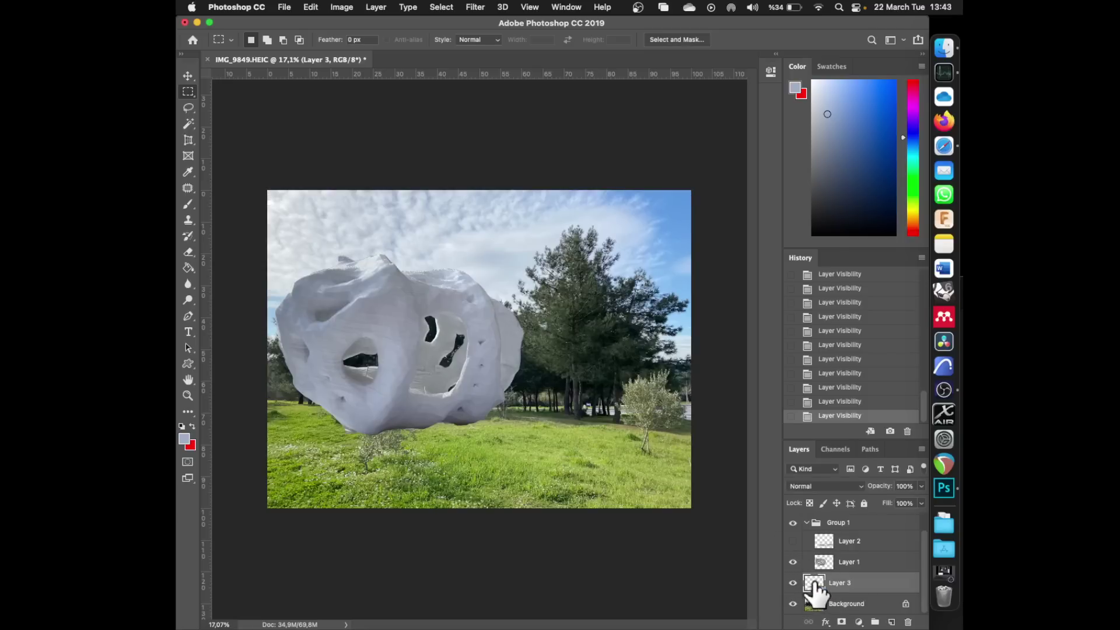
- Darken Layer 3's grass patch with Levels by lowering the white output level to 115, and return to the Marquee tool
{"action": "left_click", "coordinate": [340, 13]}
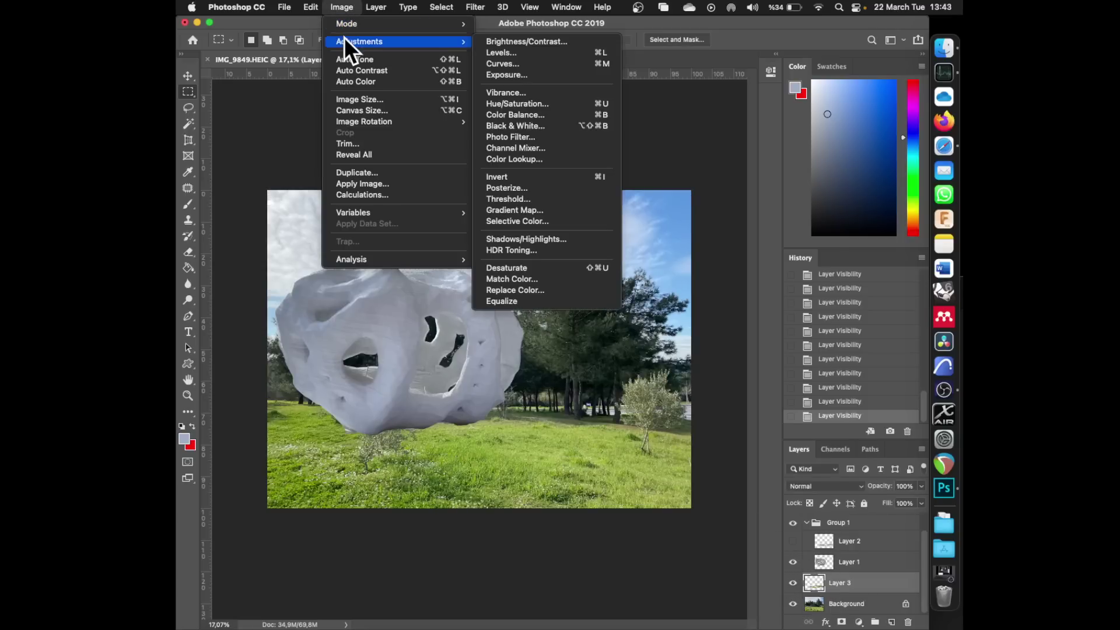
{"action": "left_click", "coordinate": [509, 51]}
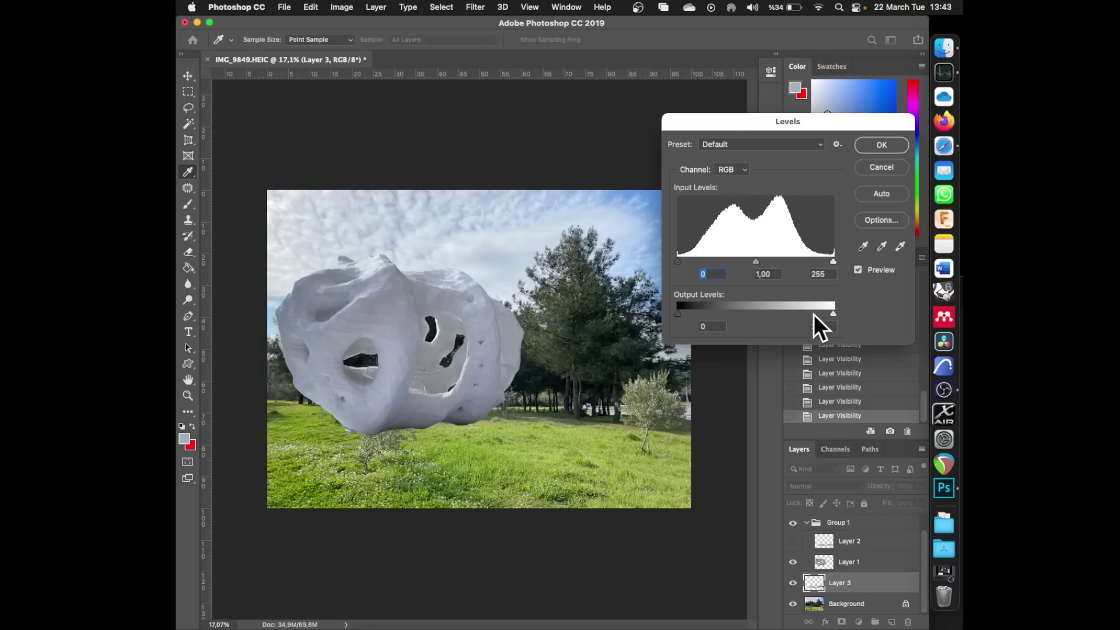
{"action": "left_click_drag", "start_coordinate": [829, 313], "coordinate": [768, 317]}
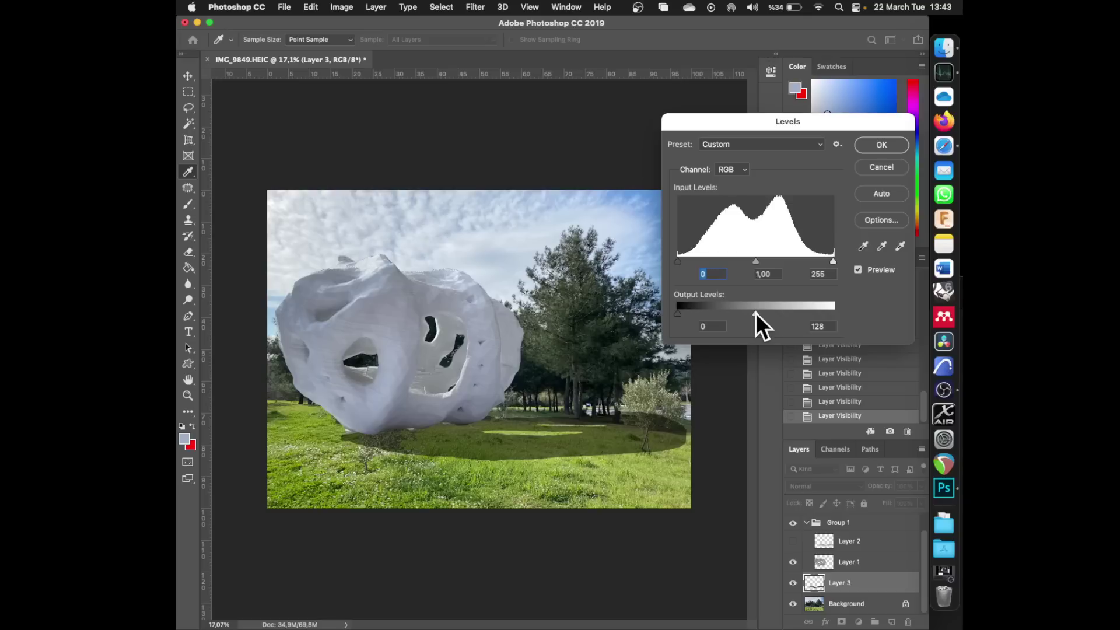
{"action": "left_click_drag", "start_coordinate": [754, 313], "coordinate": [747, 310]}
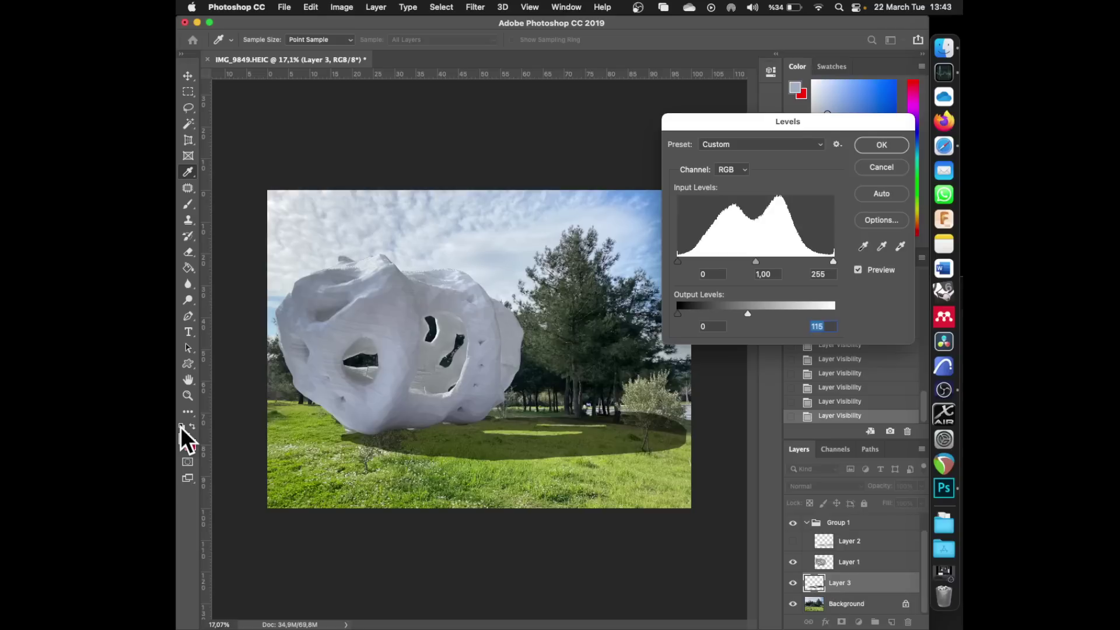
{"action": "left_click", "coordinate": [882, 144]}
{"action": "key", "text": "m"}
- Examine the darkened grass shadow up close, including its edges, light gaps, and the area beneath the model
{"action": "scroll", "coordinate": [525, 467], "scroll_direction": "up", "scroll_amount": 5}
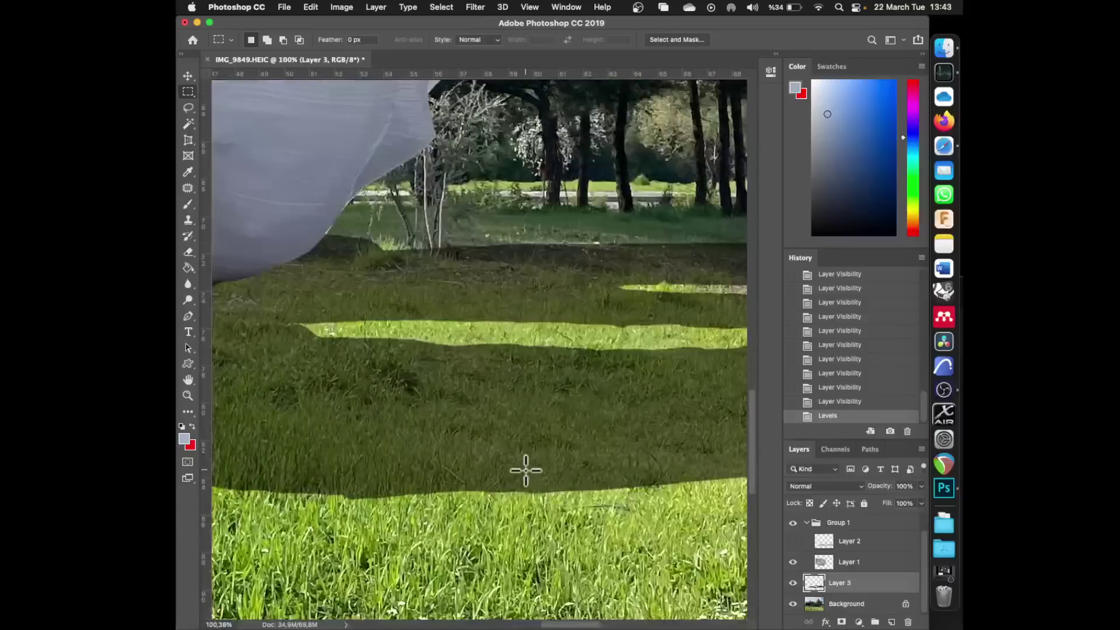
{"action": "scroll", "coordinate": [526, 470], "scroll_direction": "up", "scroll_amount": 1}
{"action": "scroll", "coordinate": [422, 334], "scroll_direction": "down", "scroll_amount": 10}
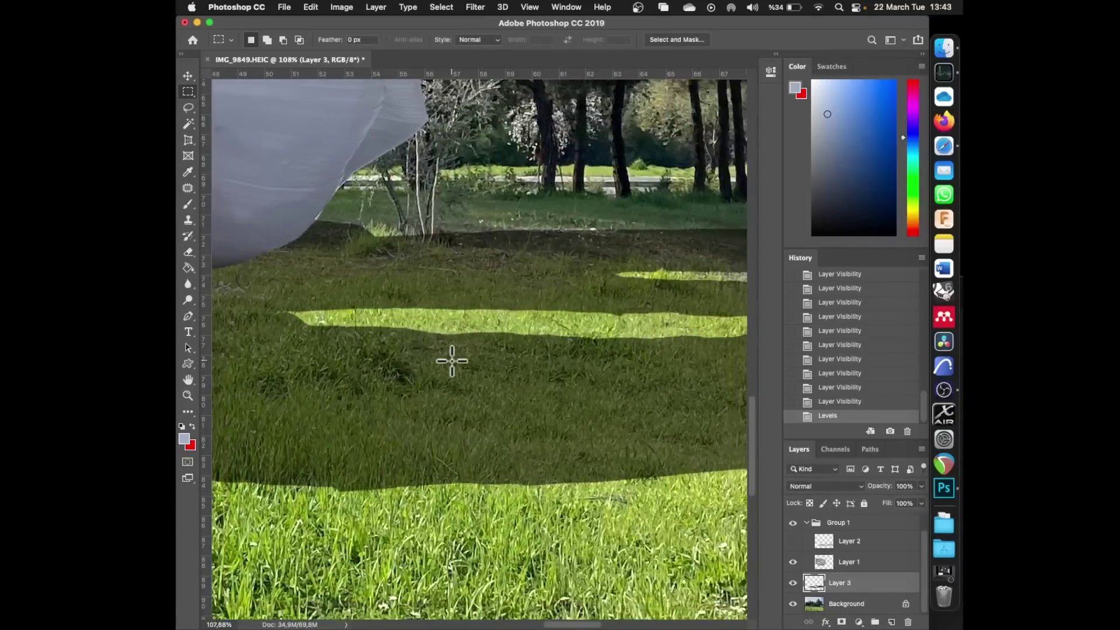
{"action": "scroll", "coordinate": [552, 391], "scroll_direction": "up", "scroll_amount": 10}
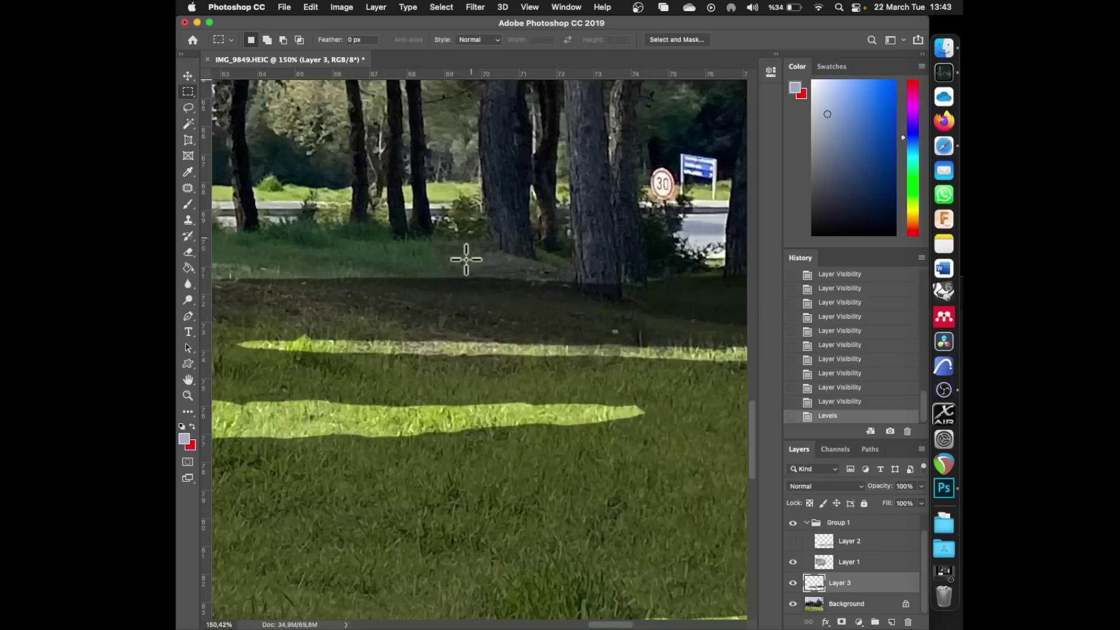
{"action": "scroll", "coordinate": [441, 269], "scroll_direction": "down", "scroll_amount": 1}
{"action": "scroll", "coordinate": [441, 269], "scroll_direction": "down", "scroll_amount": 10}
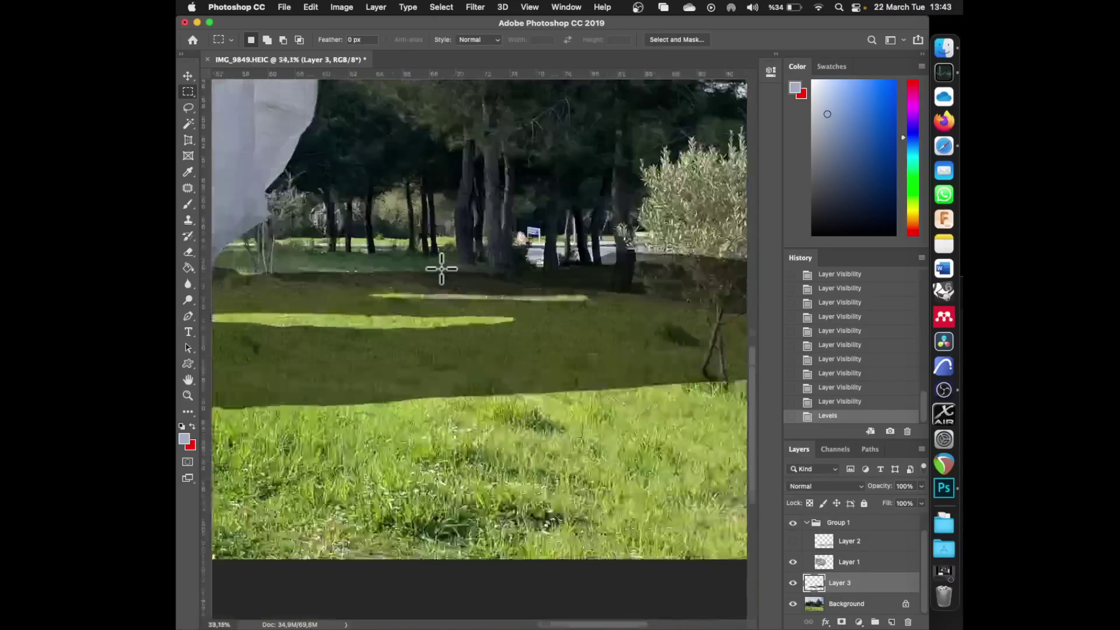
{"action": "scroll", "coordinate": [289, 436], "scroll_direction": "up", "scroll_amount": 6}
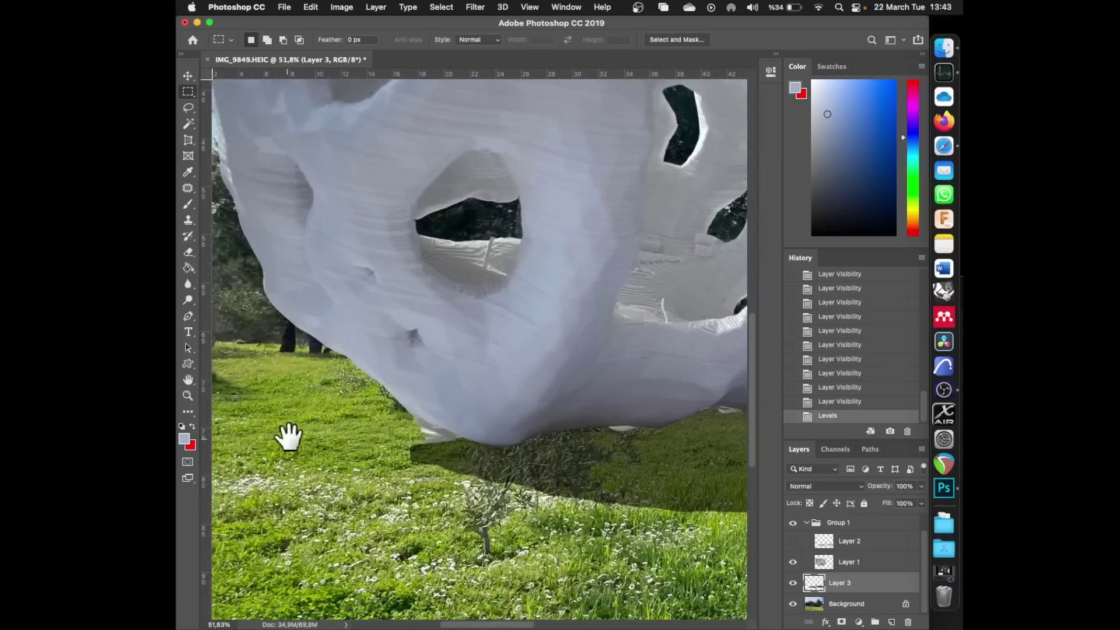
{"action": "left_click_drag", "start_coordinate": [288, 437], "coordinate": [305, 370]}
- Hide Layer 1 to inspect the shadow's upper edge, show and hide Layer 2, restore Layer 1, and examine where the model meets the shadow
{"action": "left_click", "coordinate": [793, 562]}
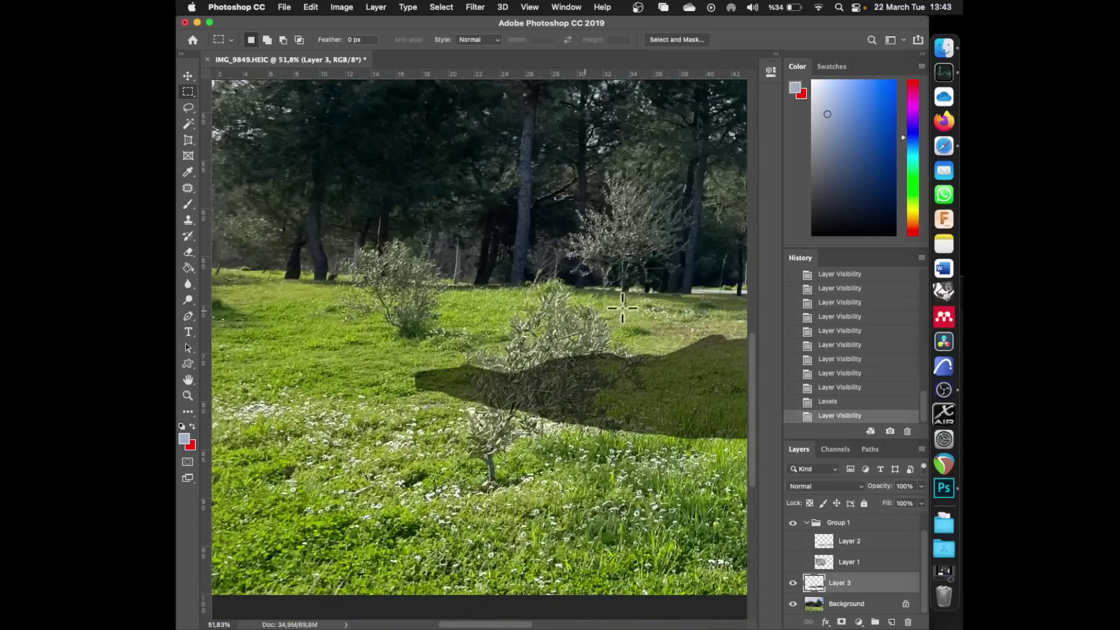
{"action": "scroll", "coordinate": [680, 355], "scroll_direction": "up", "scroll_amount": 5}
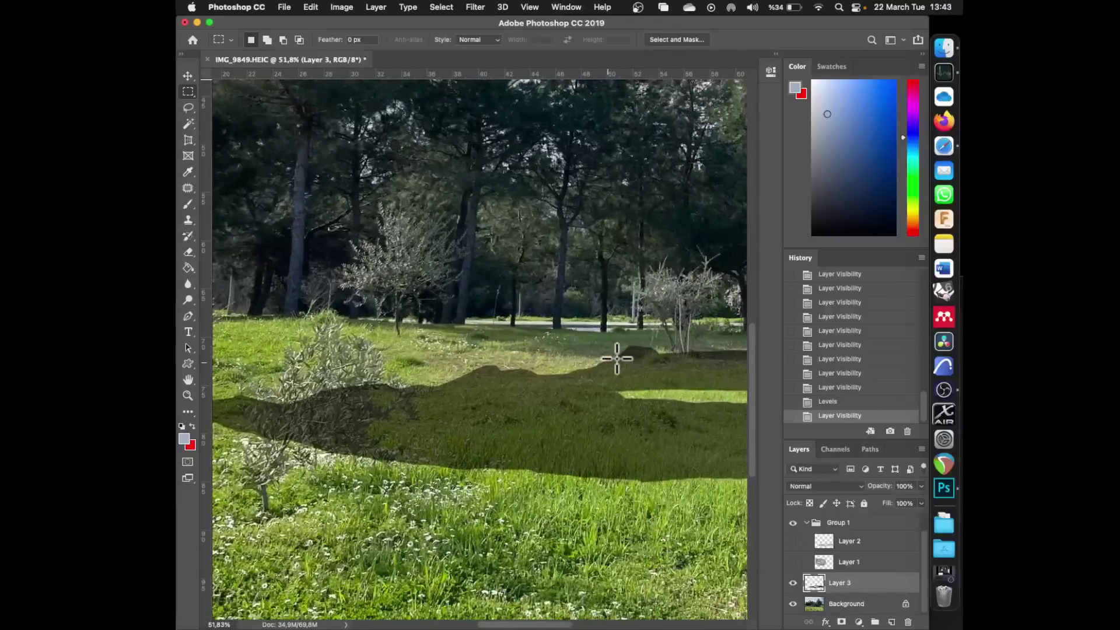
{"action": "scroll", "coordinate": [613, 357], "scroll_direction": "up", "scroll_amount": 5}
{"action": "scroll", "coordinate": [616, 358], "scroll_direction": "up", "scroll_amount": 2}
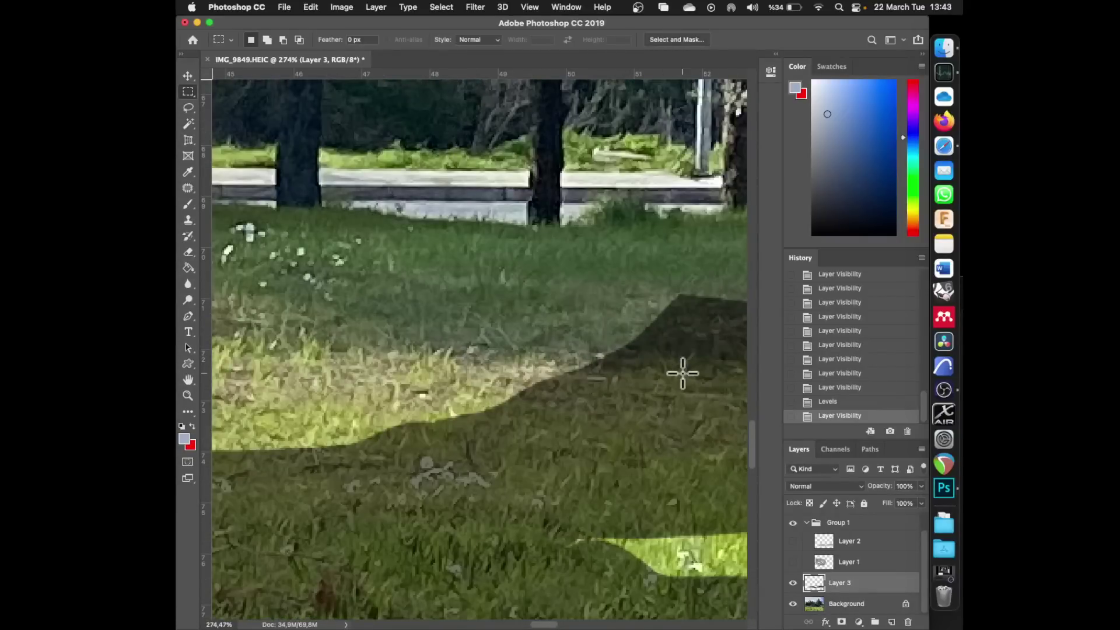
{"action": "left_click", "coordinate": [793, 541]}
{"action": "left_click", "coordinate": [793, 542]}
{"action": "left_click", "coordinate": [792, 562]}
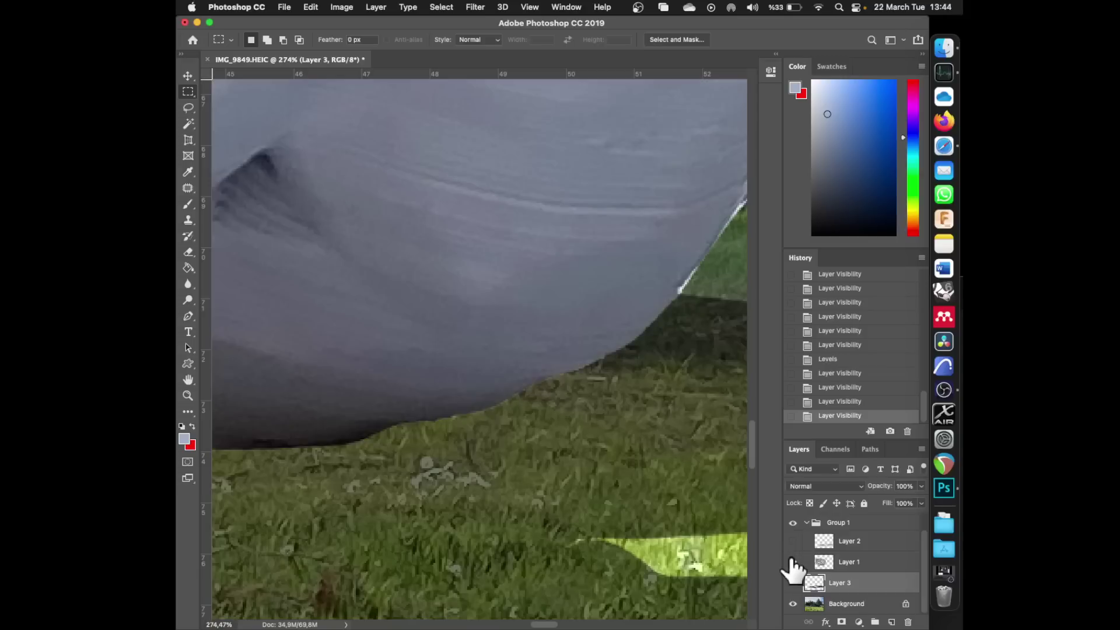
{"action": "scroll", "coordinate": [350, 372], "scroll_direction": "down", "scroll_amount": 2}
{"action": "scroll", "coordinate": [350, 372], "scroll_direction": "down", "scroll_amount": 1}
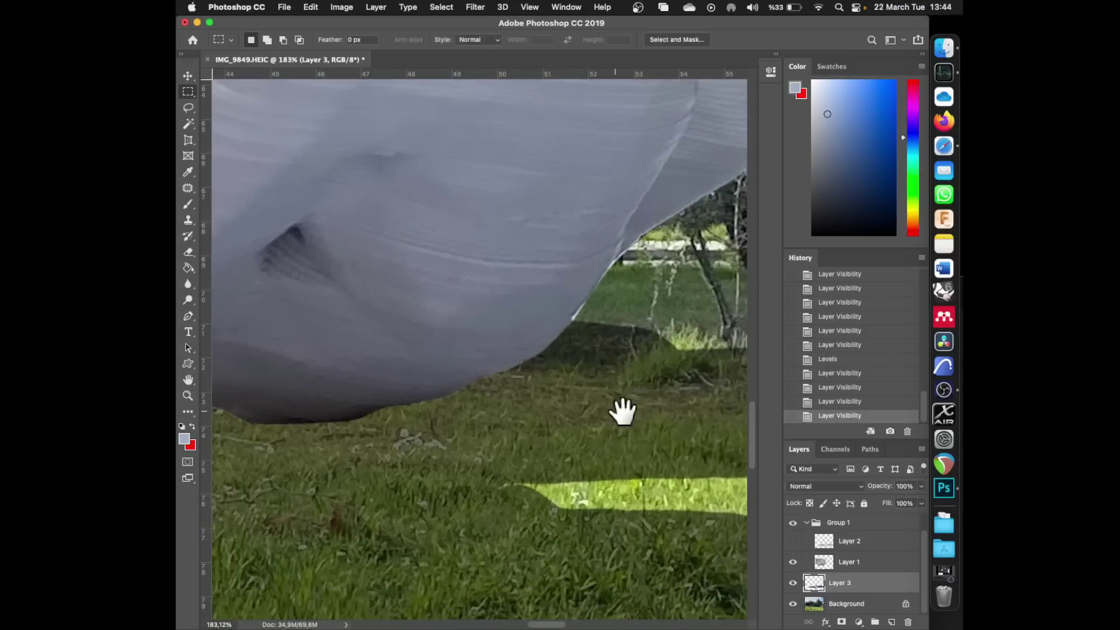
{"action": "left_click_drag", "start_coordinate": [620, 408], "coordinate": [492, 390]}
{"action": "scroll", "coordinate": [583, 391], "scroll_direction": "up", "scroll_amount": 1}
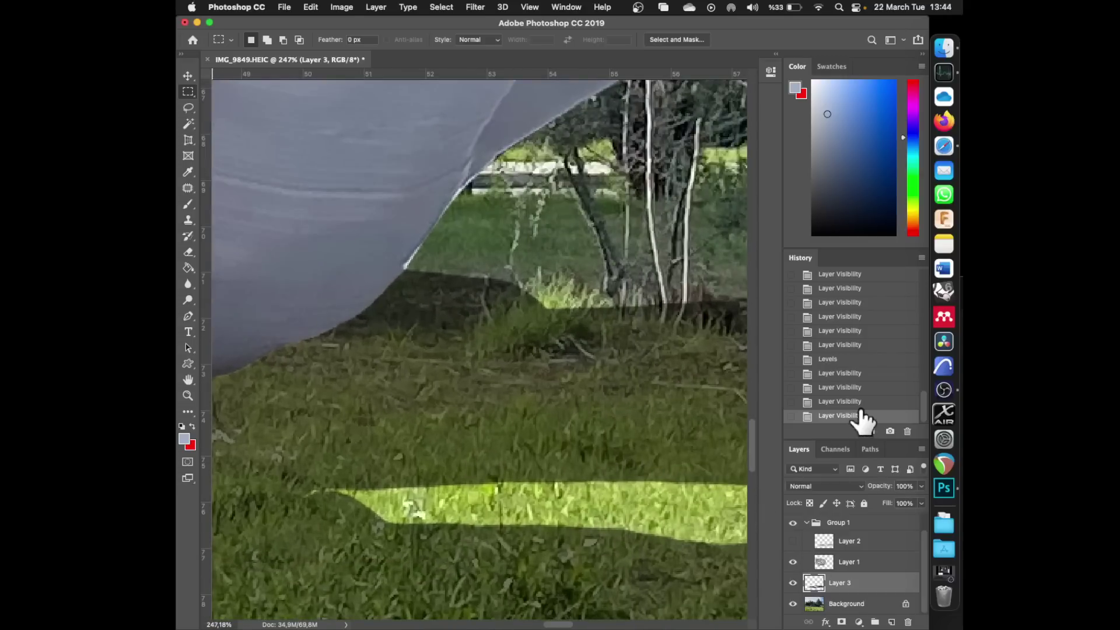
- Revert the history to before the Levels adjustment, then reapply Levels to Layer 3's grass patch with a milder reduction of the white output level
{"action": "left_click", "coordinate": [854, 348]}
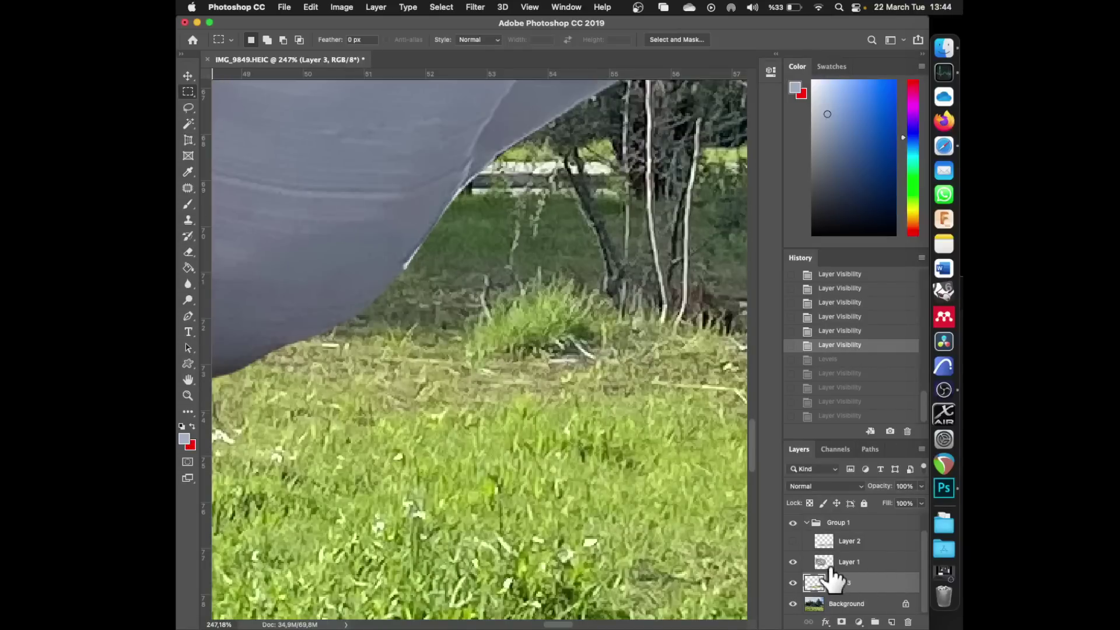
{"action": "left_click", "coordinate": [340, 7]}
{"action": "mouse_move", "coordinate": [347, 39]}
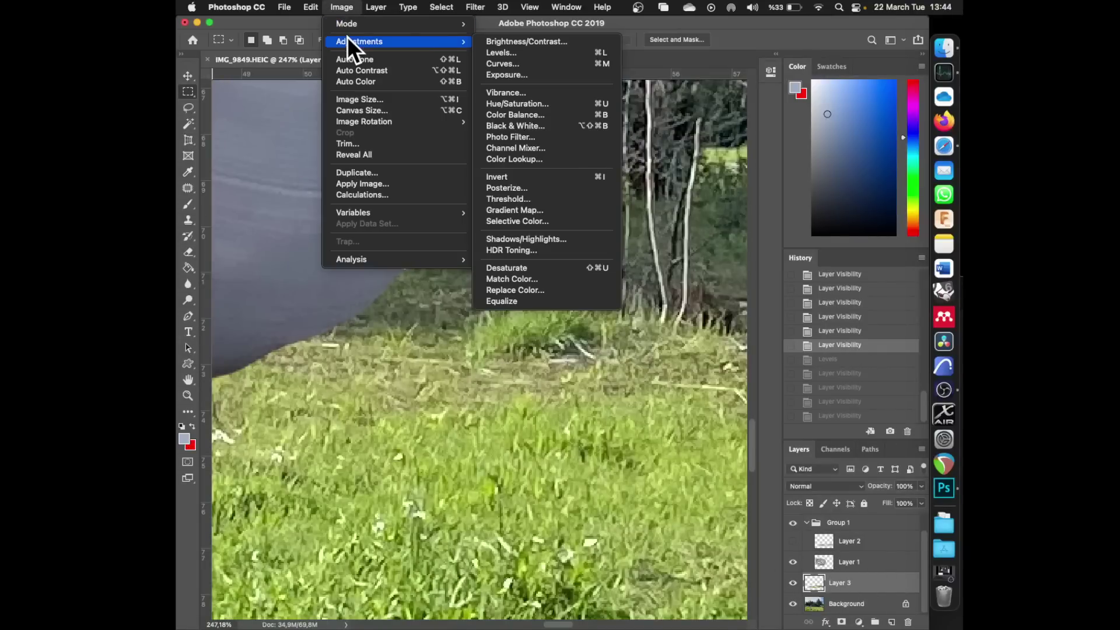
{"action": "left_click", "coordinate": [513, 55]}
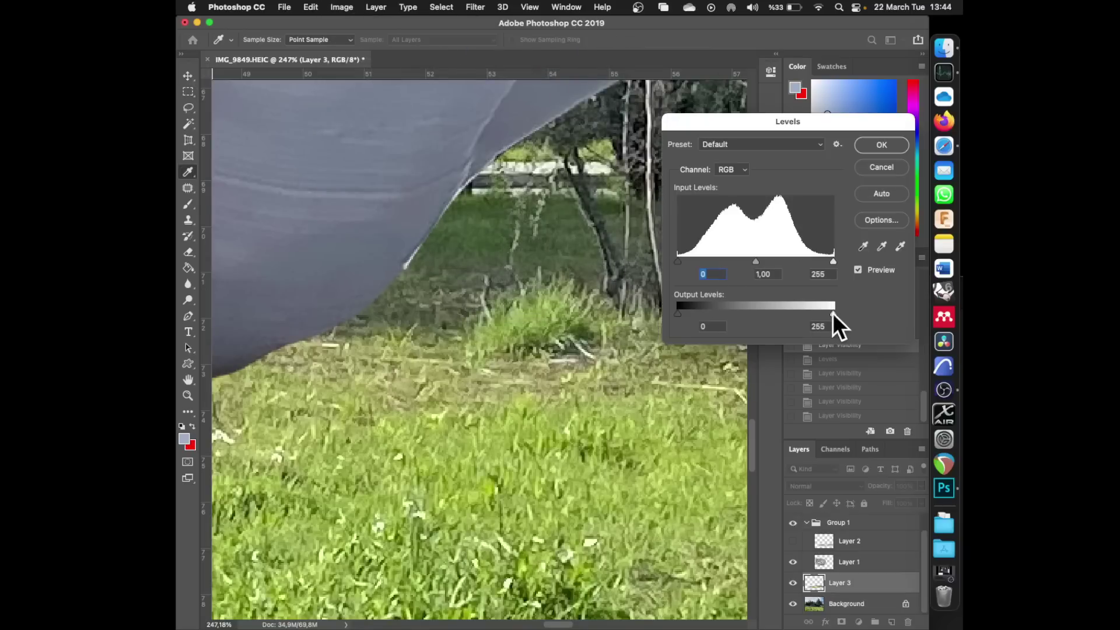
{"action": "left_click_drag", "start_coordinate": [833, 313], "coordinate": [810, 315]}
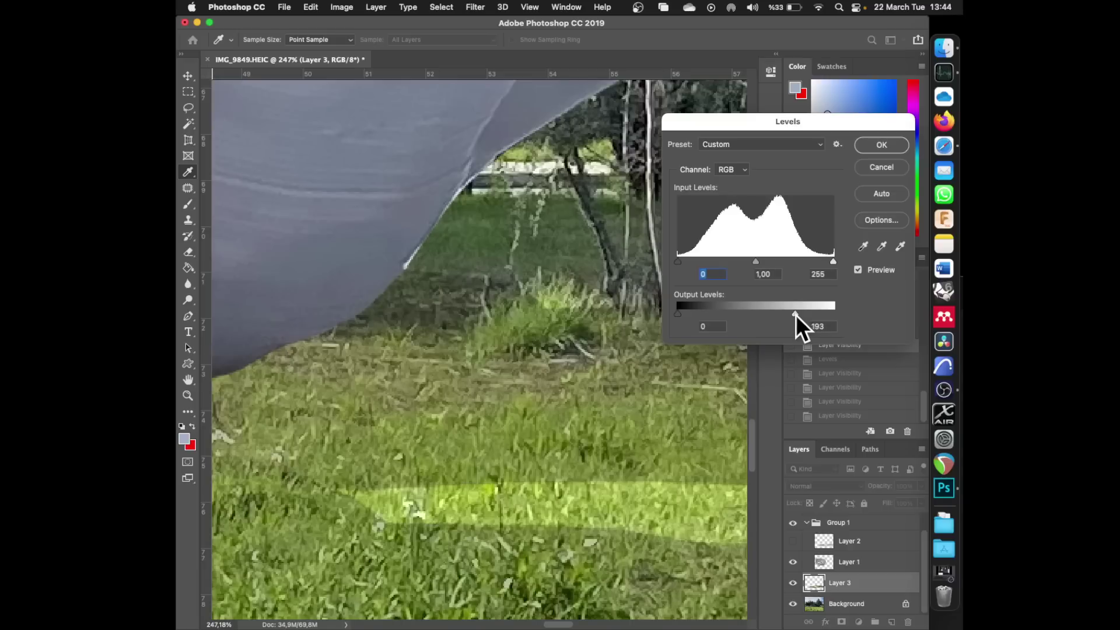
{"action": "mouse_move", "coordinate": [795, 313]}
{"action": "left_mouse_down"}
{"action": "mouse_move", "coordinate": [759, 313]}
{"action": "mouse_move", "coordinate": [789, 314]}
{"action": "left_mouse_up"}
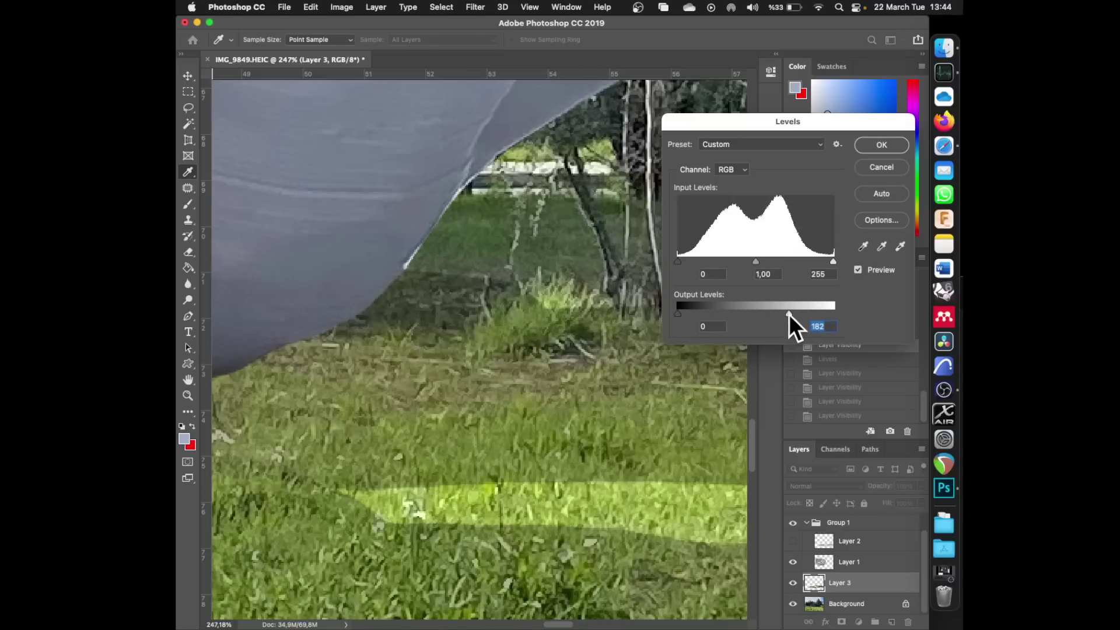
{"action": "mouse_move", "coordinate": [788, 314]}
{"action": "left_mouse_down"}
{"action": "mouse_move", "coordinate": [774, 313]}
{"action": "mouse_move", "coordinate": [806, 316]}
{"action": "mouse_move", "coordinate": [794, 317]}
{"action": "left_mouse_up"}
{"action": "left_click", "coordinate": [878, 145]}
{"action": "key", "text": "m"}
{"action": "scroll", "coordinate": [479, 339], "scroll_direction": "down", "scroll_amount": 1}
{"action": "scroll", "coordinate": [479, 339], "scroll_direction": "down", "scroll_amount": 10}
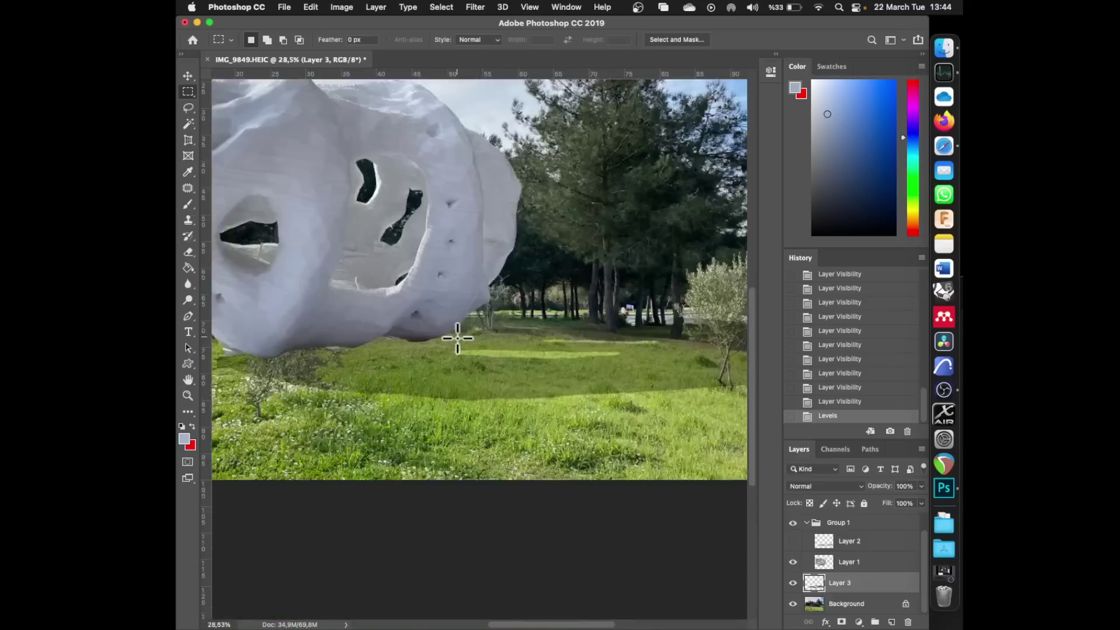
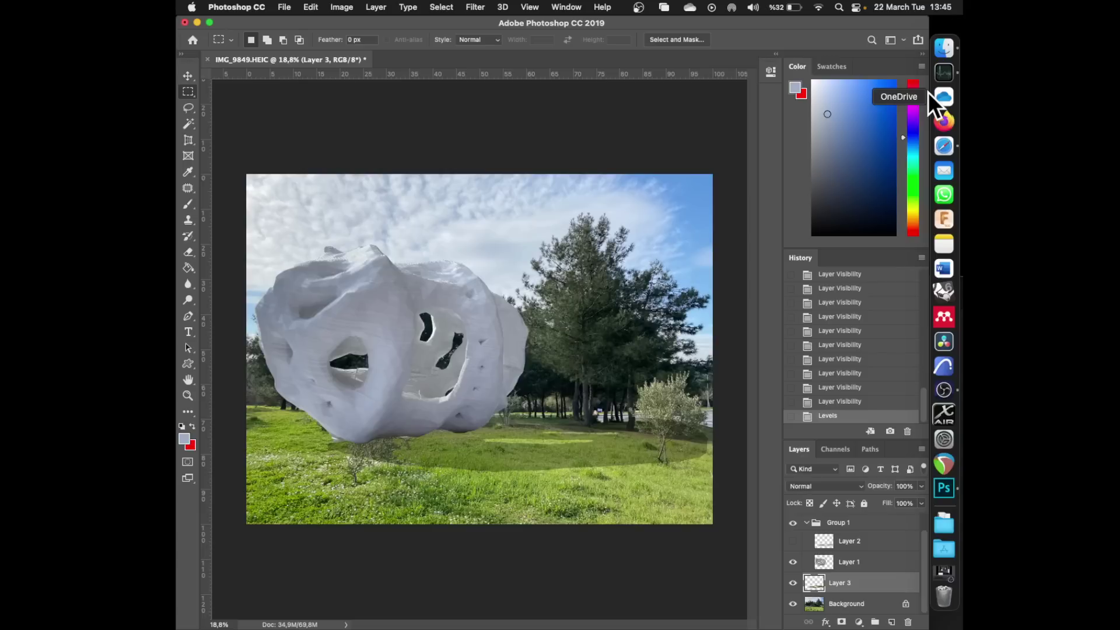
- Switch to Safari and enter the web search "people png" in a new tab
{"action": "left_click", "coordinate": [943, 147]}
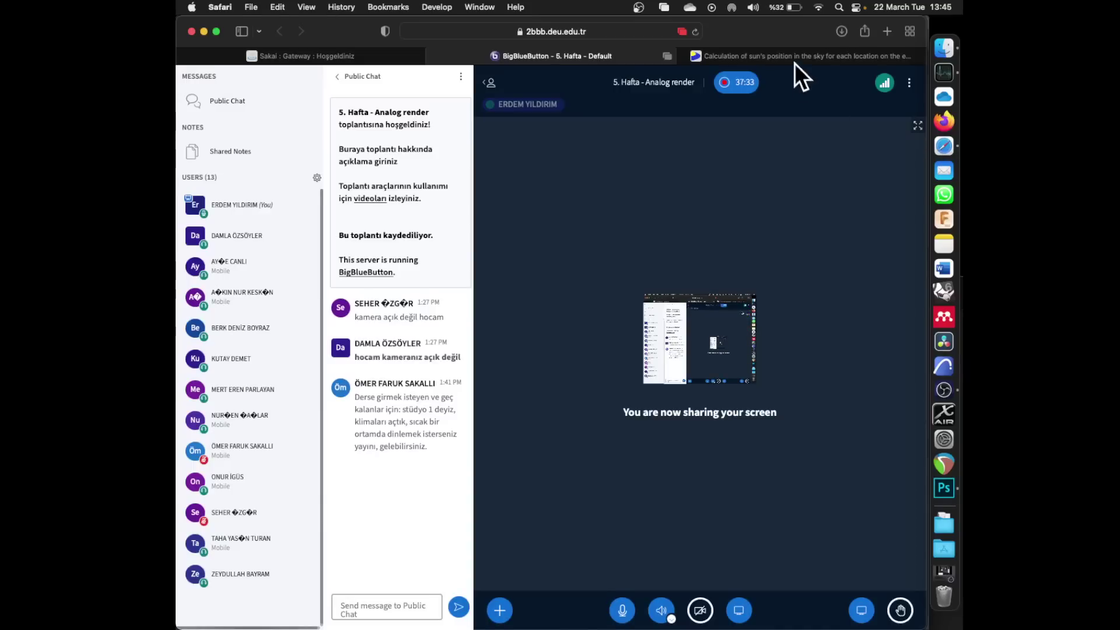
{"action": "left_click", "coordinate": [887, 32]}
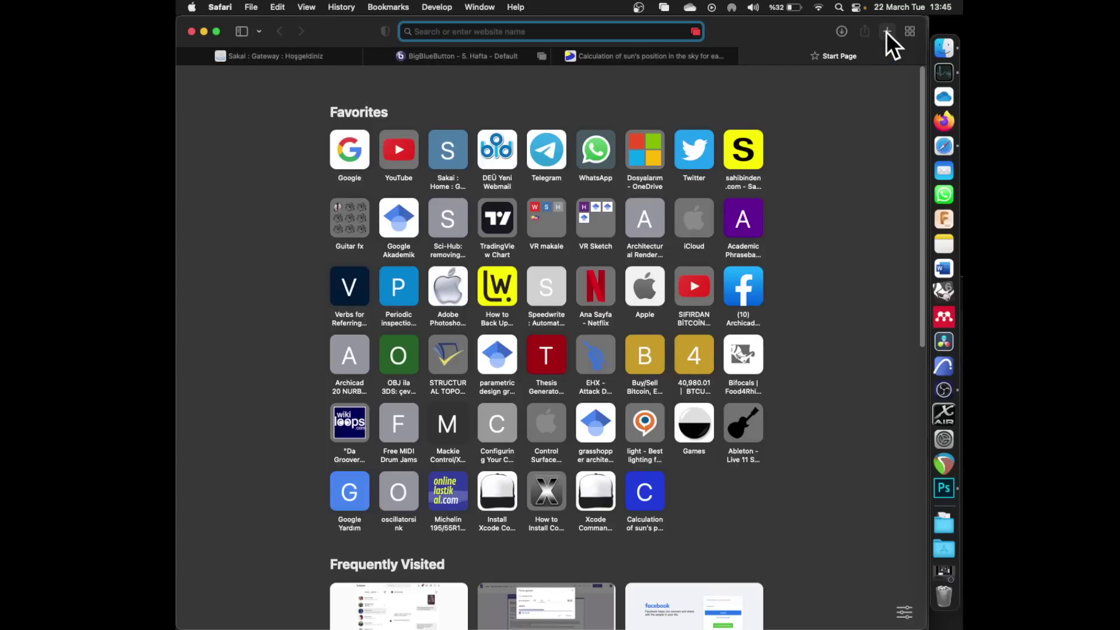
{"action": "type", "text": "peo"}
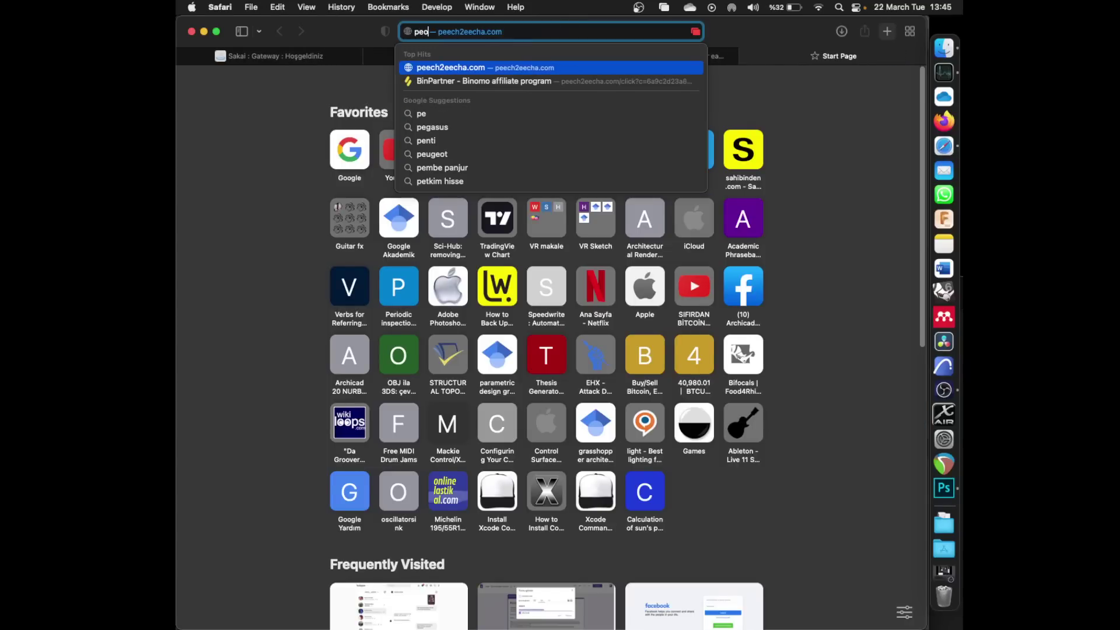
{"action": "type", "text": "ple png "}
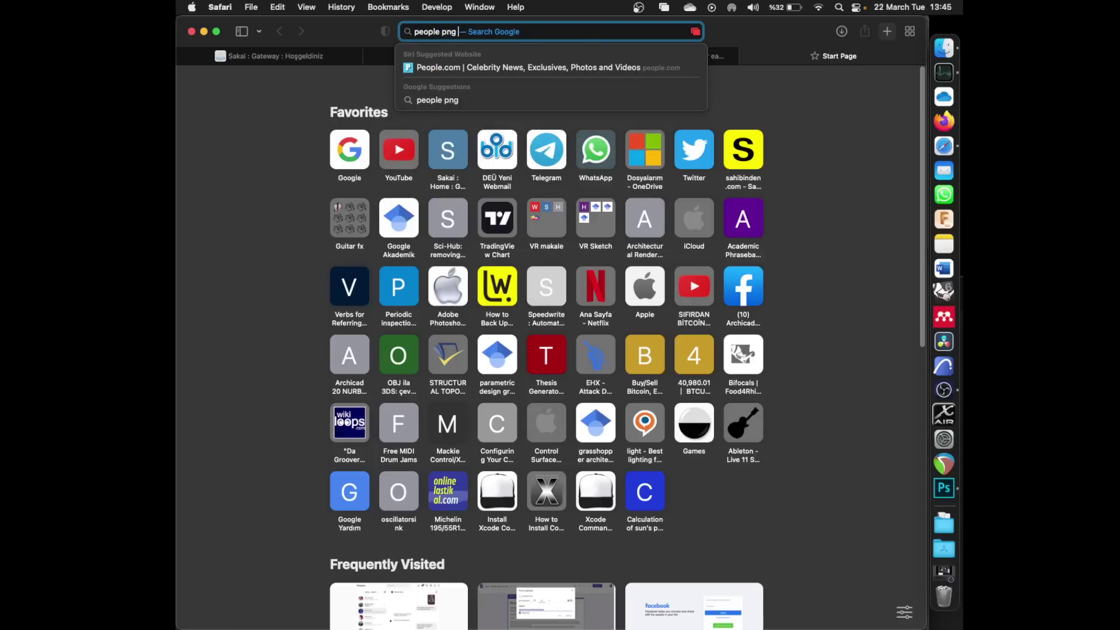
- Search Google for "people png architecturan render" and show the image results
{"action": "type", "text": "architec"}
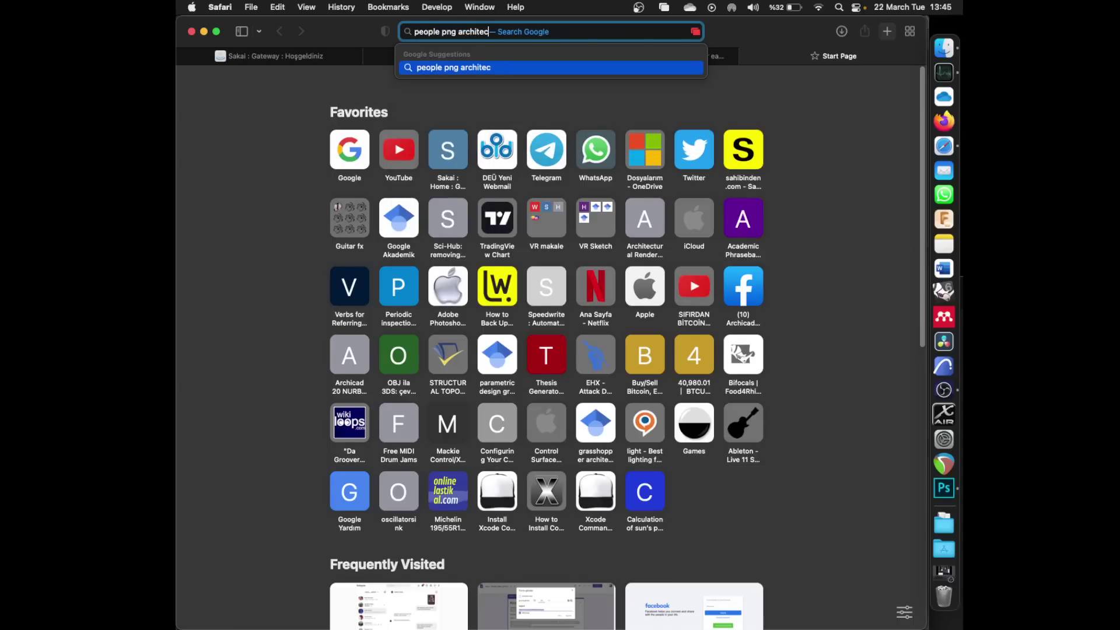
{"action": "type", "text": "turan render"}
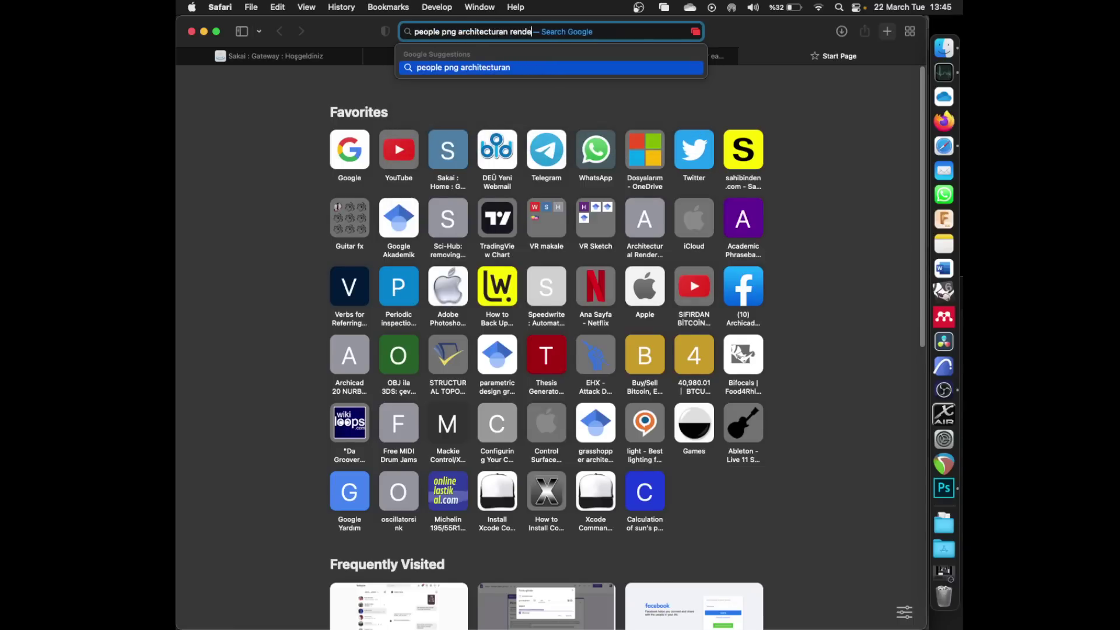
{"action": "key", "text": "Return"}
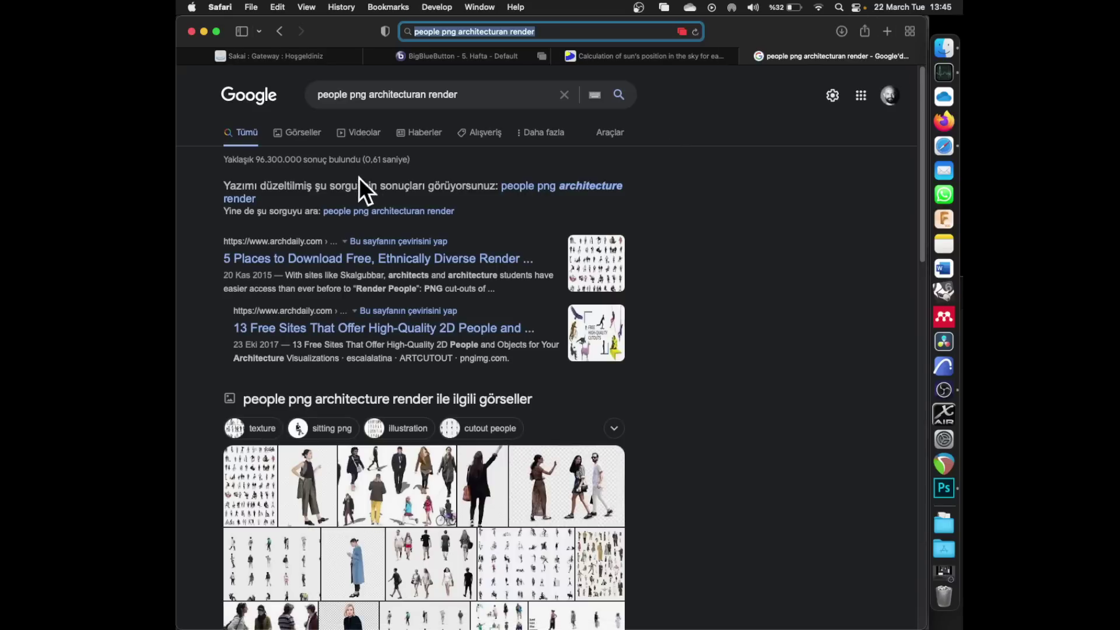
{"action": "left_click", "coordinate": [295, 130]}
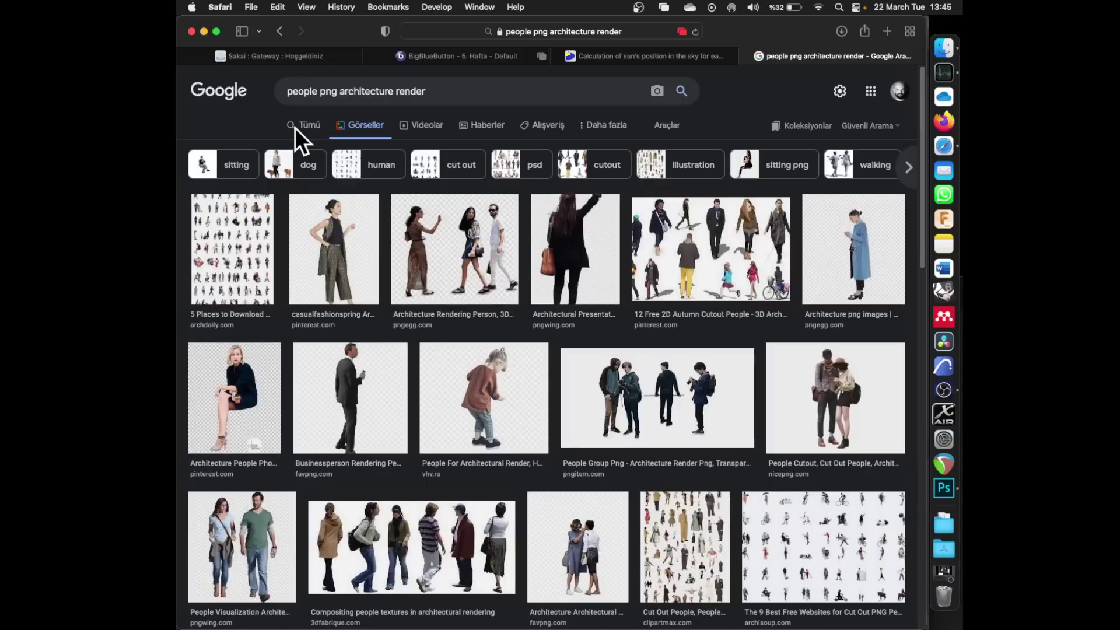
- Save the cutout image of the standing woman in the patterned outfit to Downloads and check it in the folder
{"action": "left_click", "coordinate": [341, 252]}
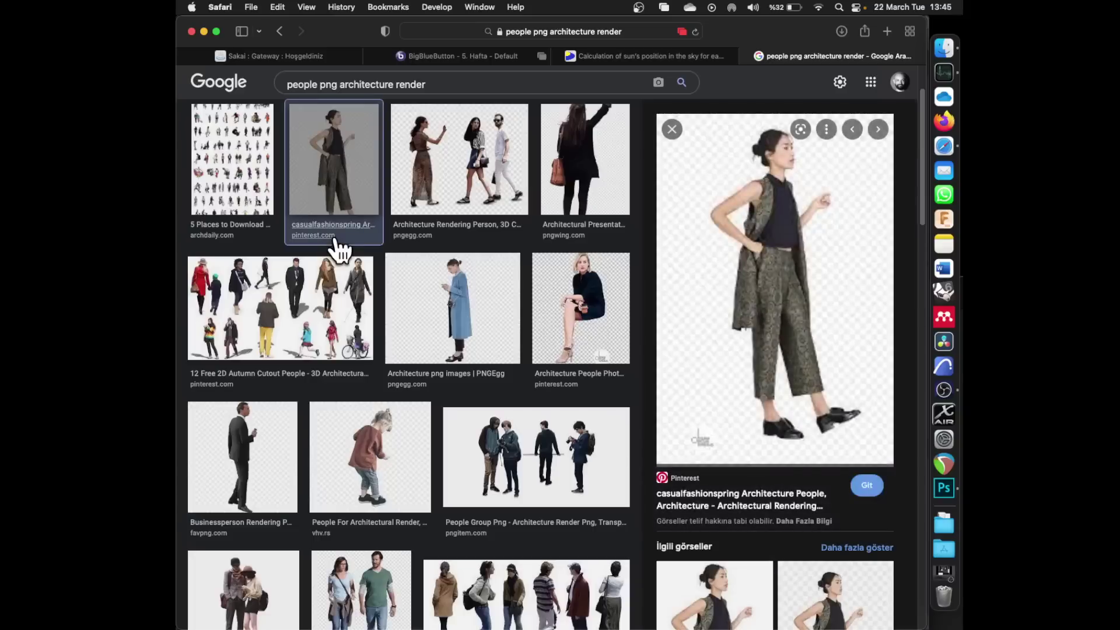
{"action": "right_click", "coordinate": [769, 305]}
{"action": "left_click", "coordinate": [873, 475]}
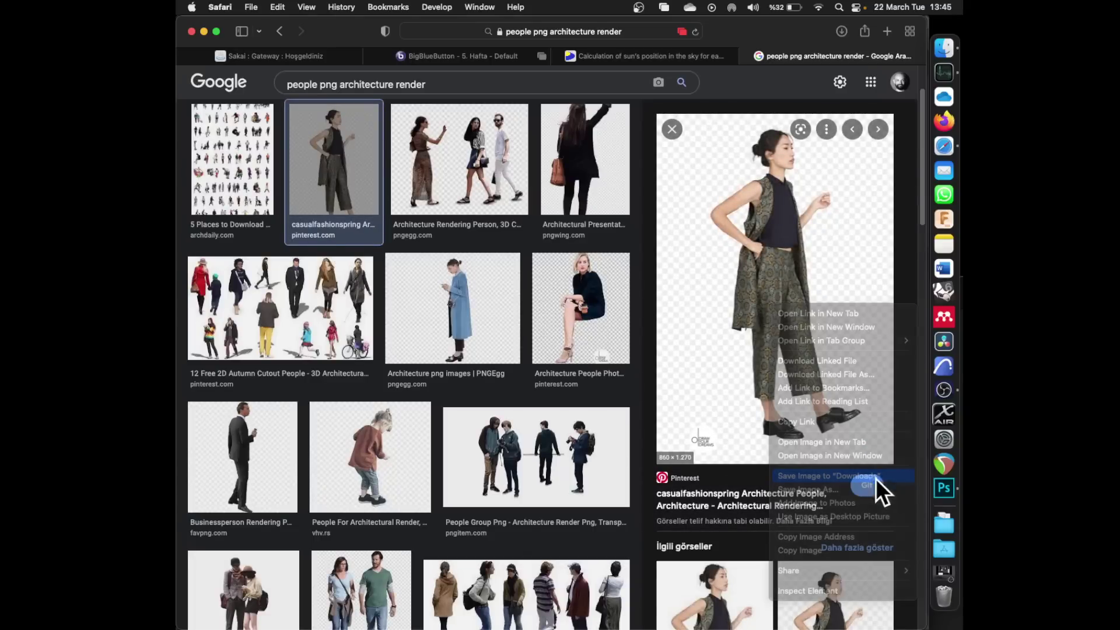
{"action": "left_click", "coordinate": [944, 525]}
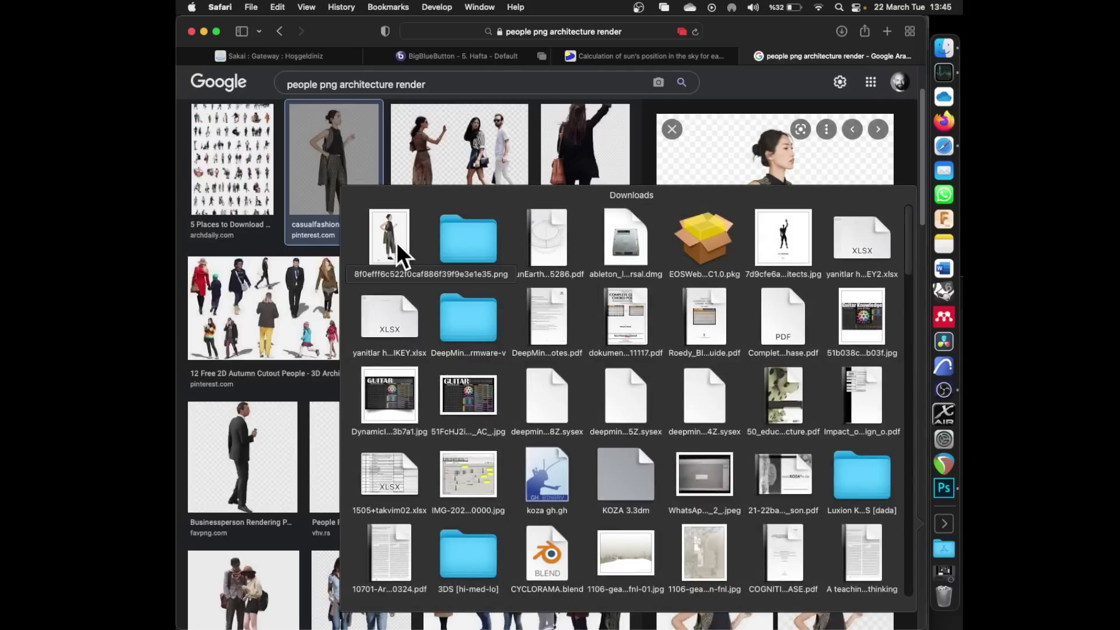
{"action": "left_click", "coordinate": [463, 69]}
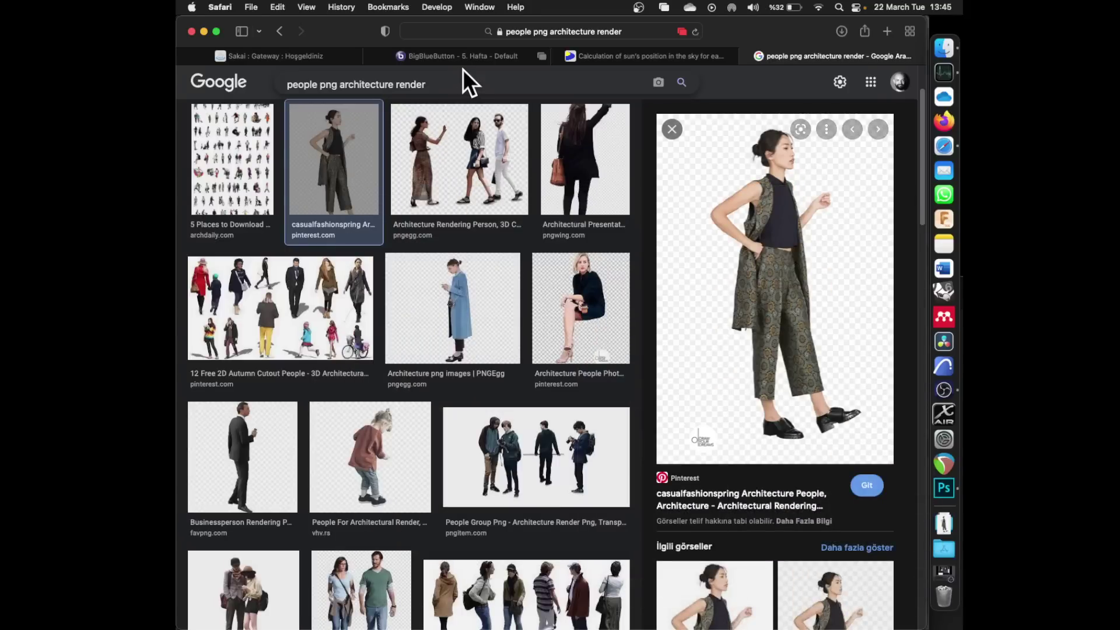
- Find the PNGWing image of the walking man and woman in the results and save it to Downloads
{"action": "scroll", "coordinate": [542, 350], "scroll_direction": "down", "scroll_amount": 5}
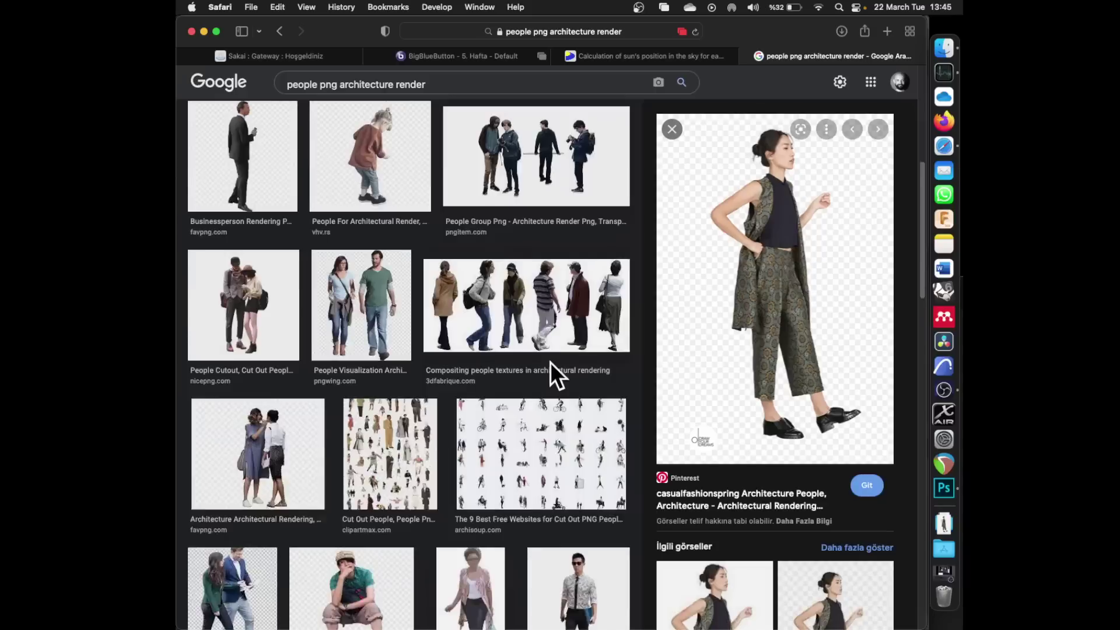
{"action": "scroll", "coordinate": [551, 362], "scroll_direction": "down", "scroll_amount": 1}
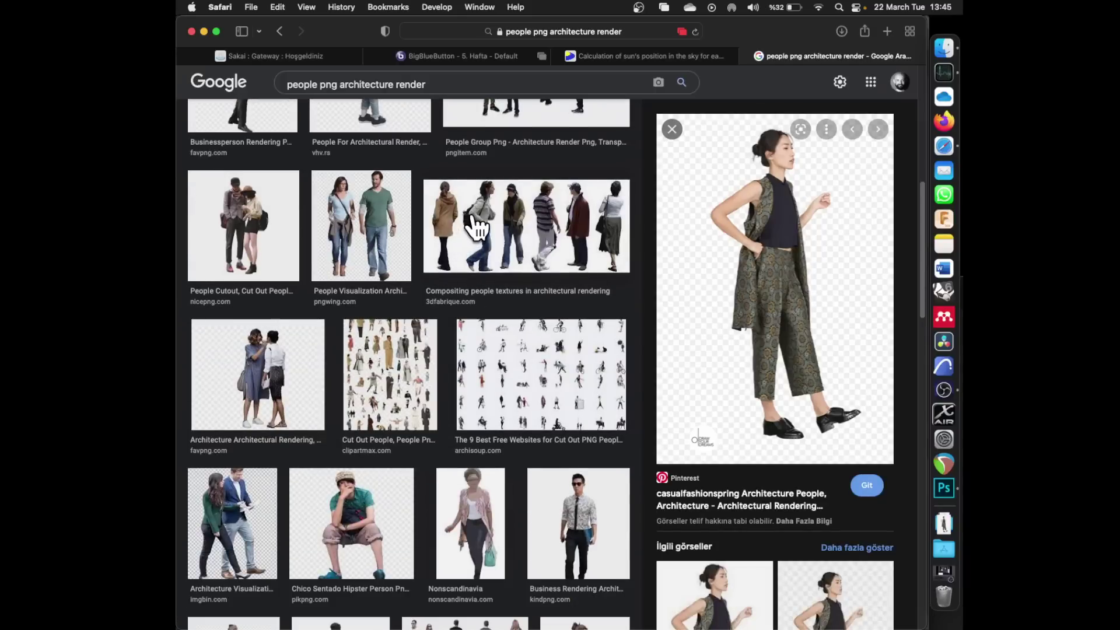
{"action": "left_click", "coordinate": [356, 200]}
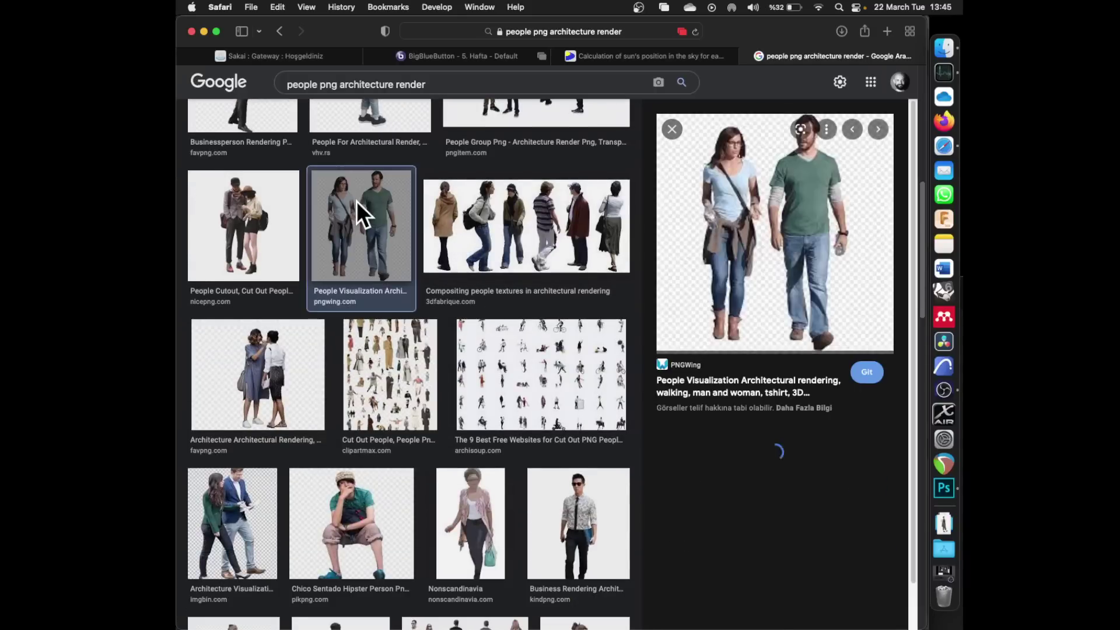
{"action": "right_click", "coordinate": [771, 233]}
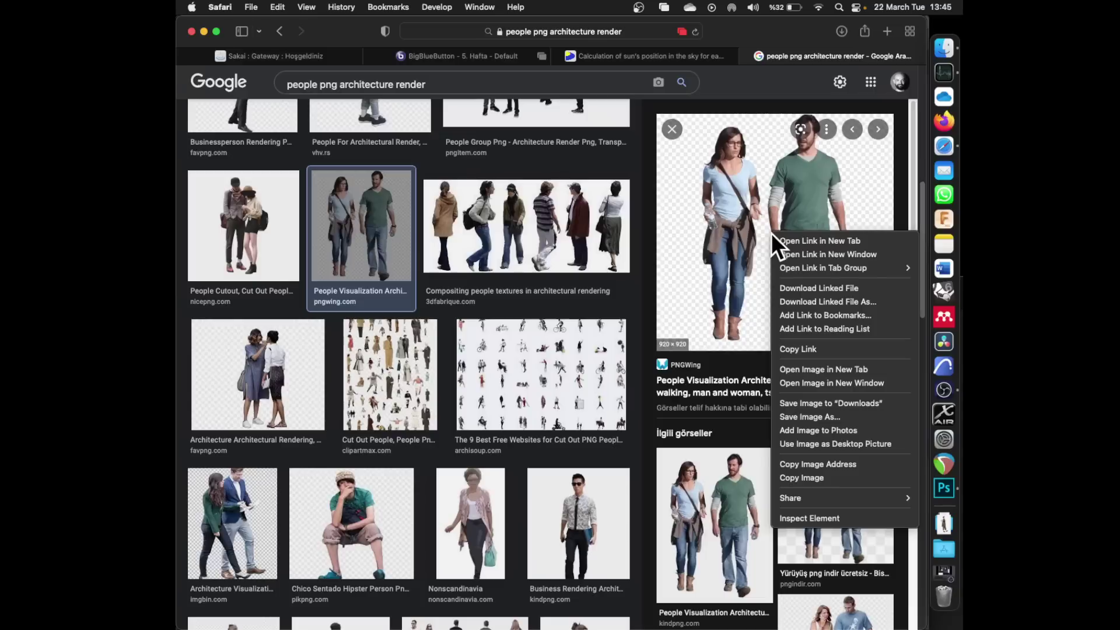
{"action": "left_click", "coordinate": [852, 403]}
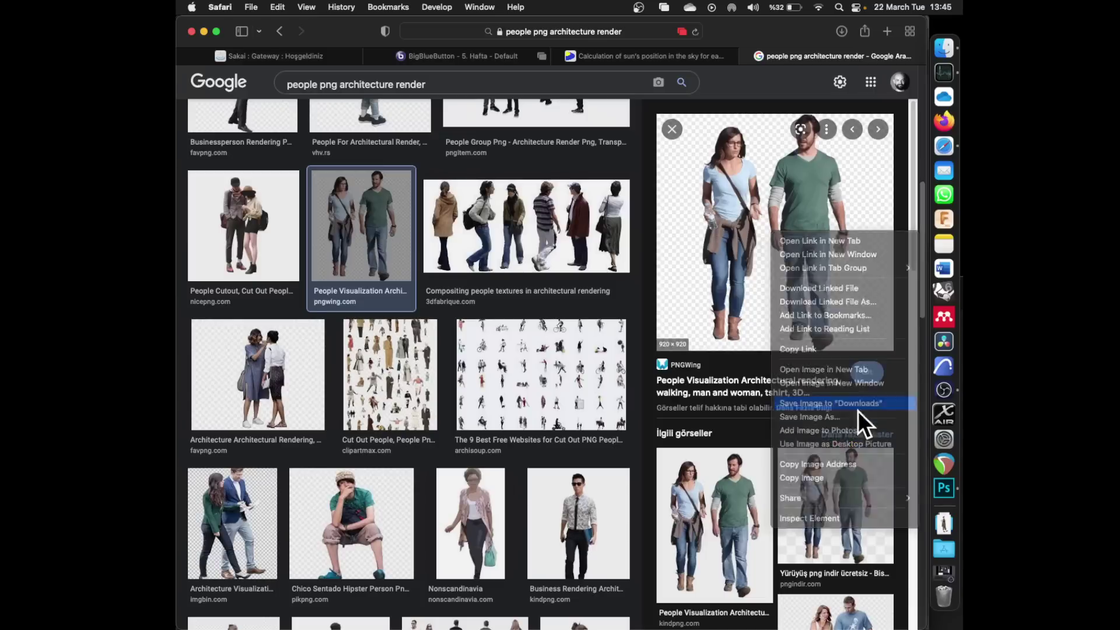
- Switch to Photoshop, place the downloaded couple PNG into the park photo and move it onto the grass beside the small tree
{"action": "left_click", "coordinate": [939, 535]}
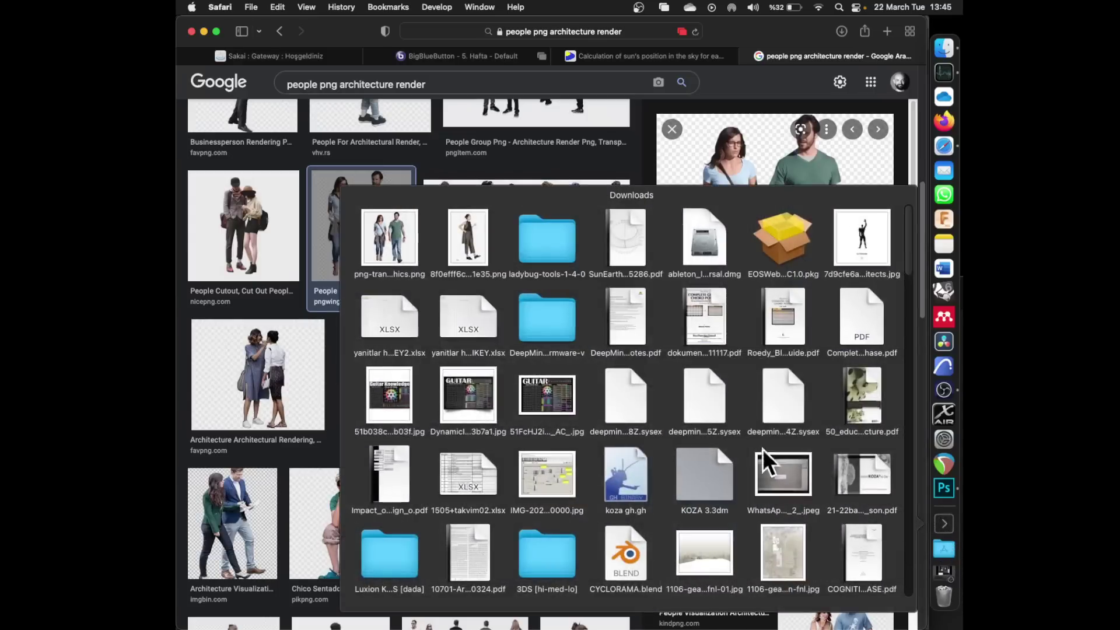
{"action": "left_click_drag", "start_coordinate": [386, 240], "coordinate": [447, 300]}
{"action": "key", "text": "super+Tab"}
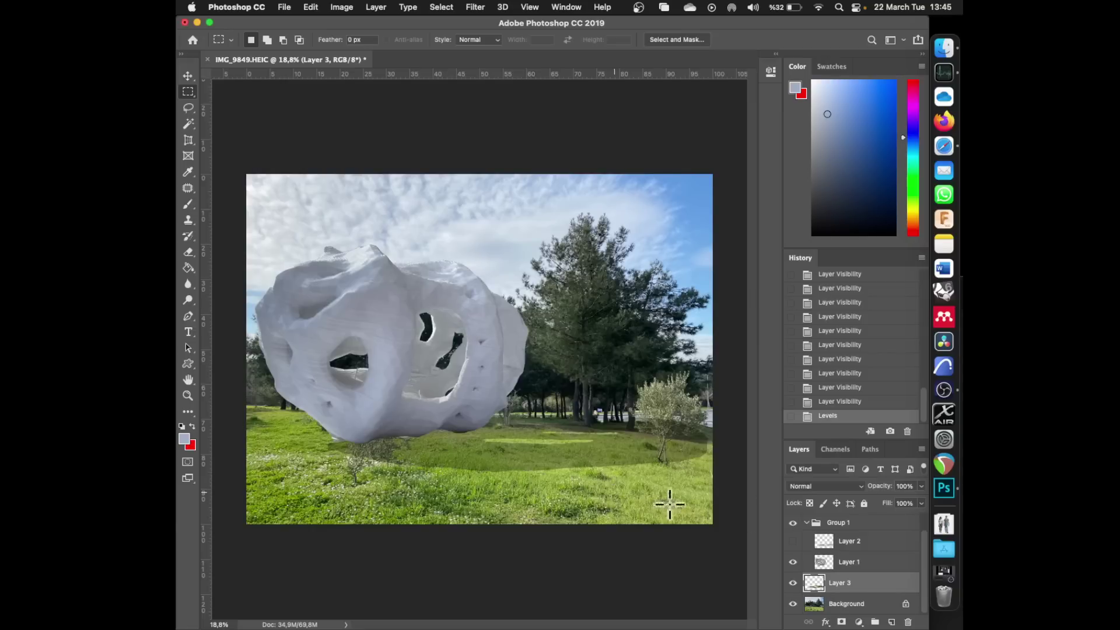
{"action": "left_click", "coordinate": [943, 521]}
{"action": "left_click_drag", "start_coordinate": [389, 251], "coordinate": [378, 387]}
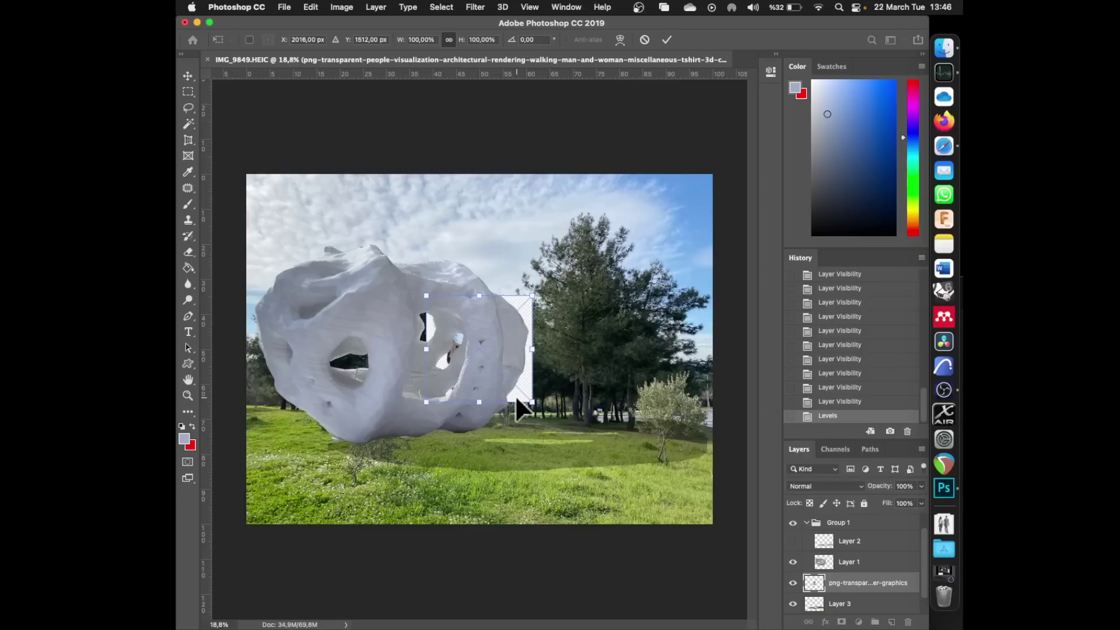
{"action": "key", "text": "Return"}
{"action": "left_click_drag", "start_coordinate": [507, 382], "coordinate": [622, 467]}
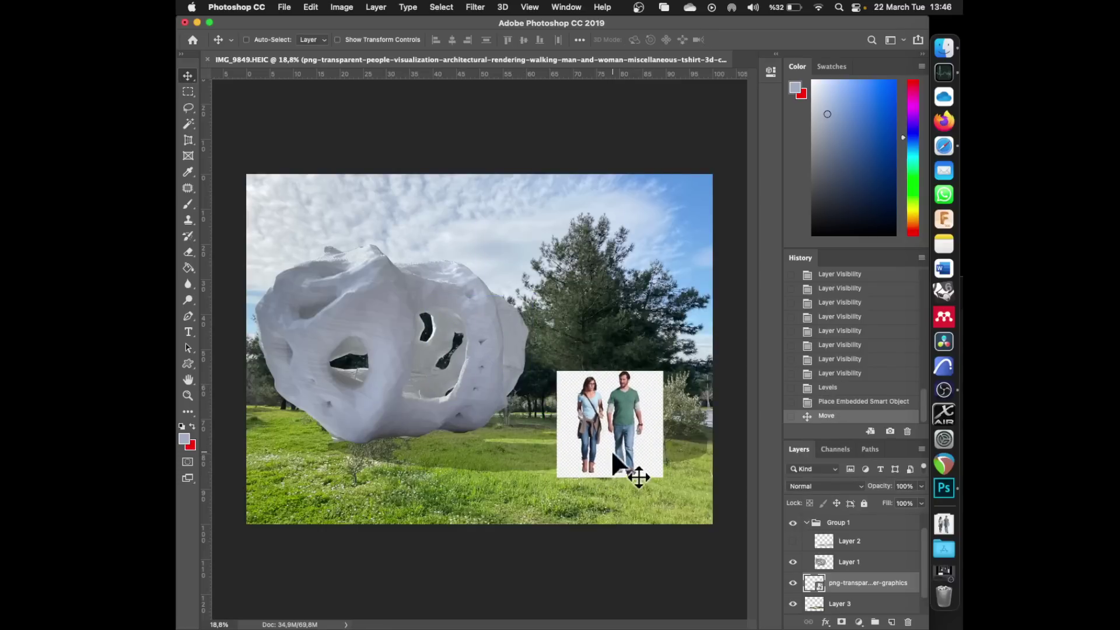
- Select the grey checkerboard squares behind the couple with the Magic Wand and try to delete them
{"action": "scroll", "coordinate": [611, 449], "scroll_direction": "up", "scroll_amount": 10}
{"action": "scroll", "coordinate": [415, 340], "scroll_direction": "up", "scroll_amount": 6}
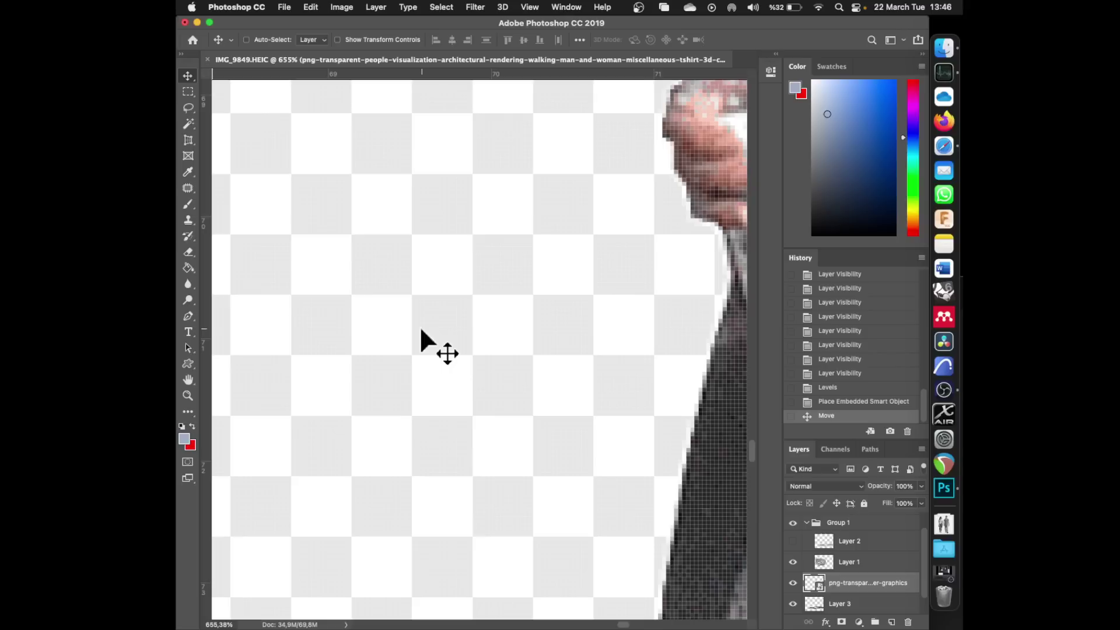
{"action": "left_click", "coordinate": [189, 124]}
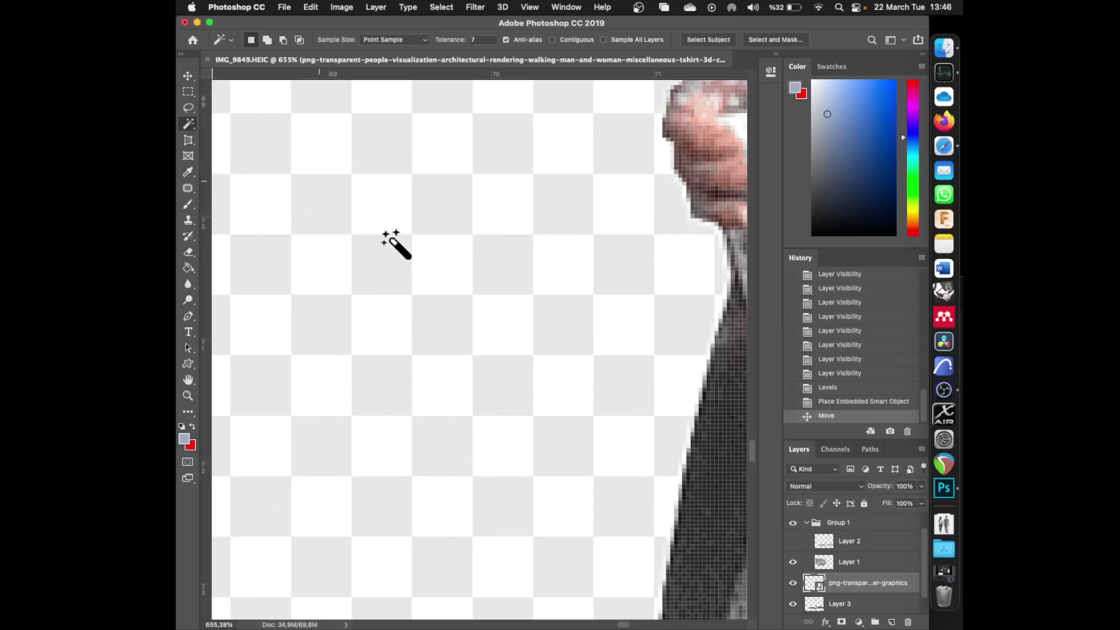
{"action": "left_click", "coordinate": [376, 273]}
{"action": "key", "text": "BackSpace"}
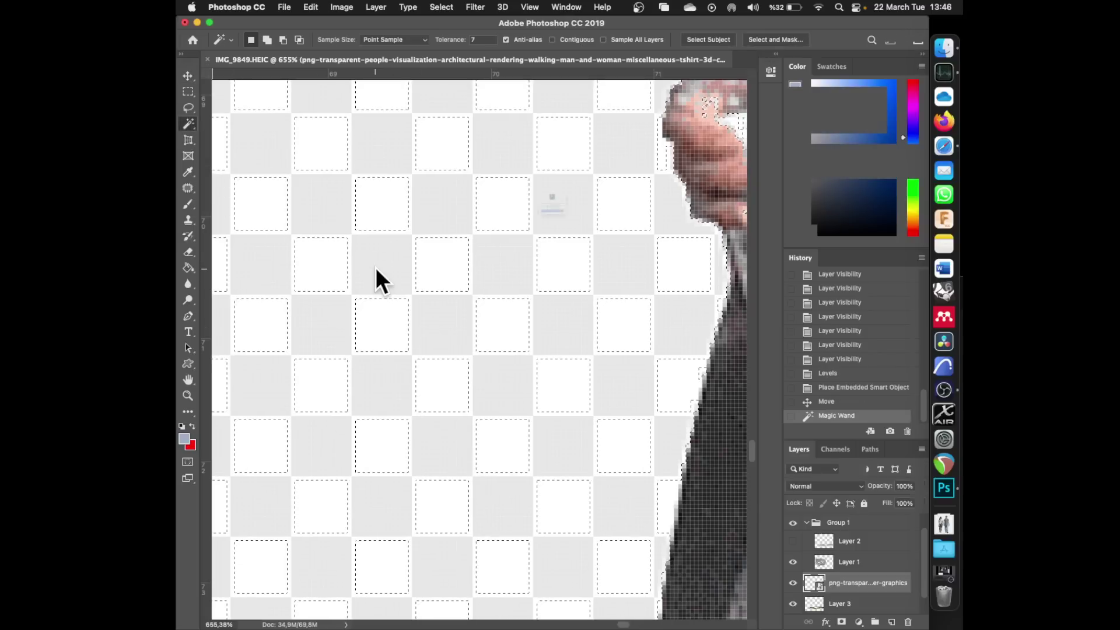
{"action": "left_click", "coordinate": [527, 251]}
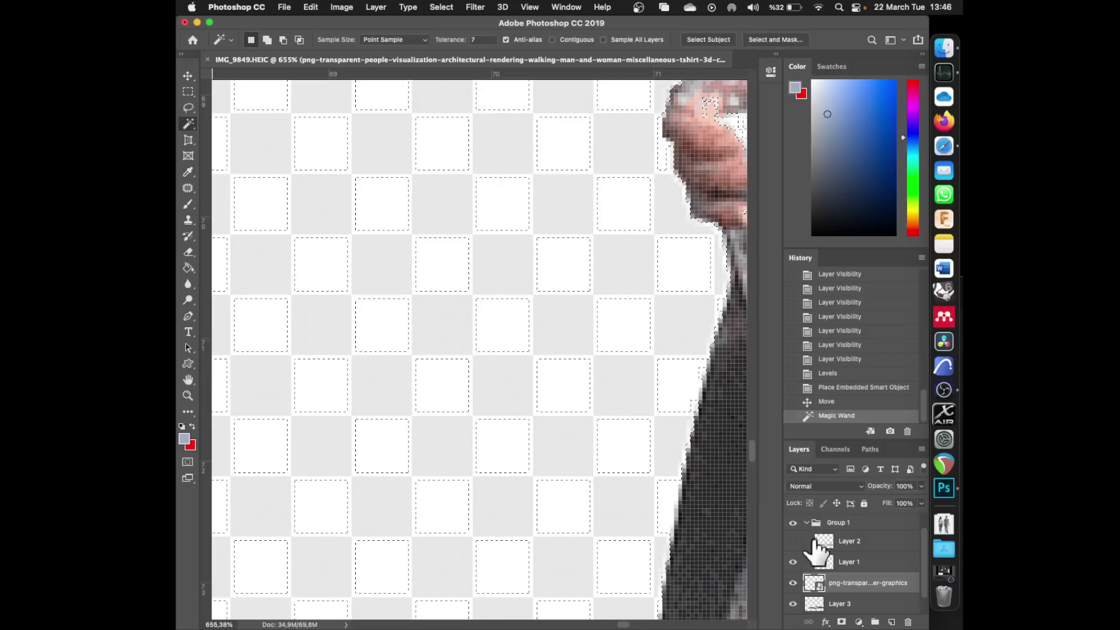
- Rasterize the couple's layer and clear the selected grey checkerboard squares
{"action": "right_click", "coordinate": [820, 582]}
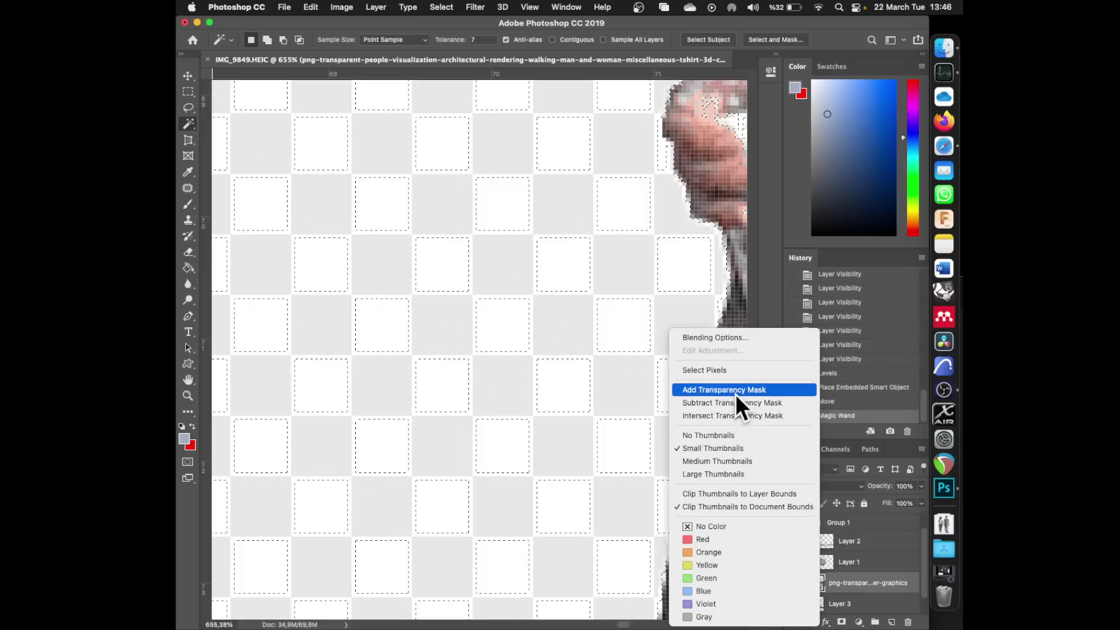
{"action": "left_click", "coordinate": [863, 579]}
{"action": "right_click", "coordinate": [863, 579]}
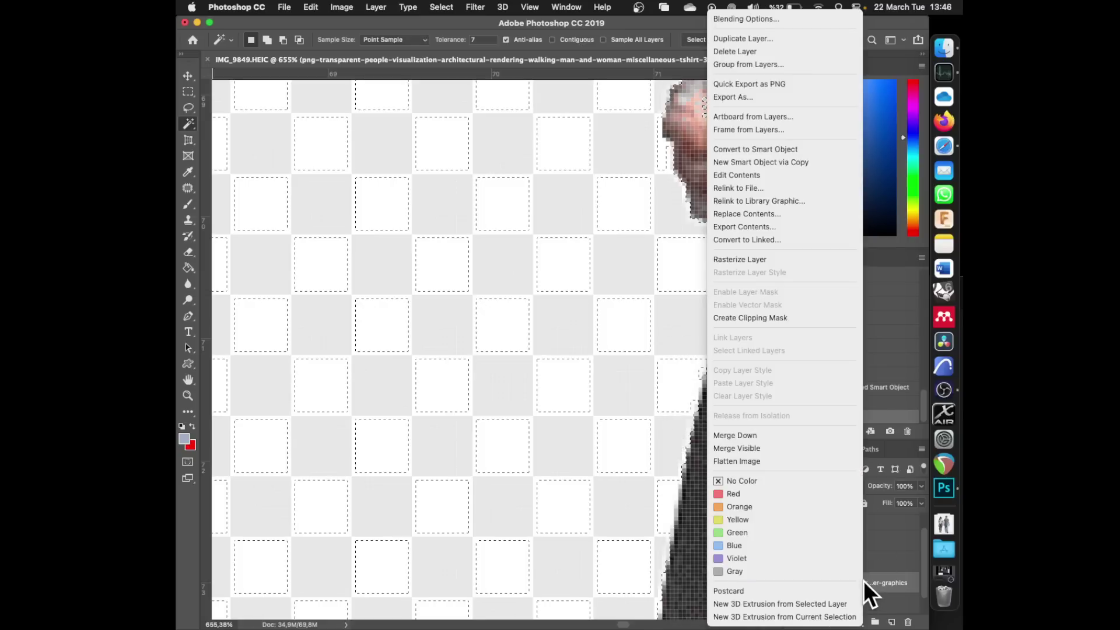
{"action": "left_click", "coordinate": [773, 261]}
{"action": "key", "text": "Delete"}
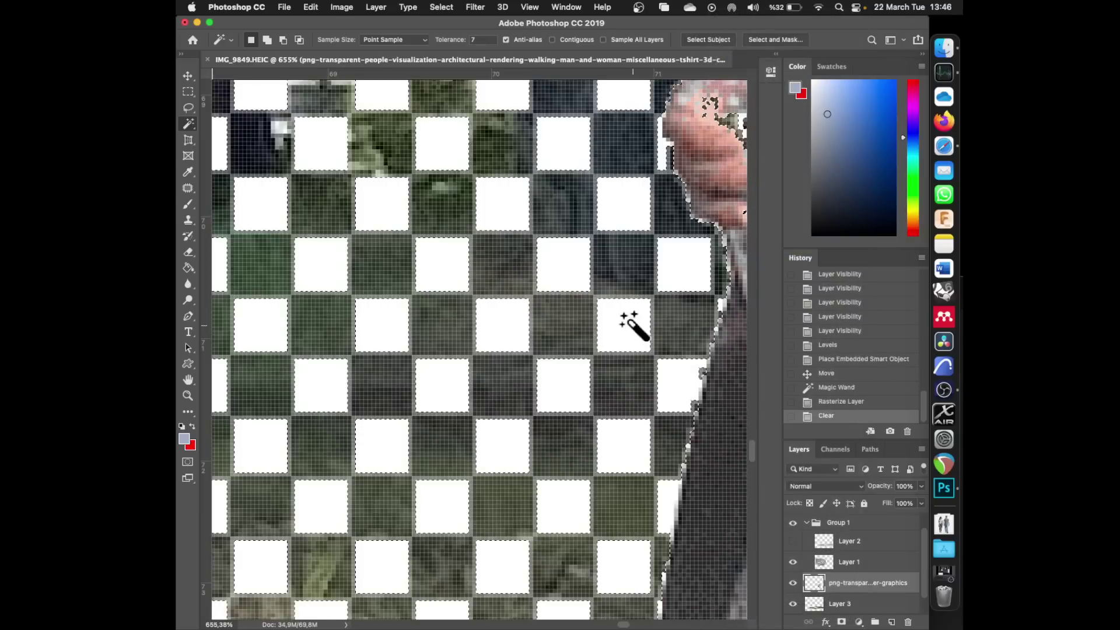
- Select and delete the white checkerboard squares around the couple with the Magic Wand and clear the selection
{"action": "key", "text": "cmd+d"}
{"action": "left_click", "coordinate": [571, 275]}
{"action": "key", "text": "Delete"}
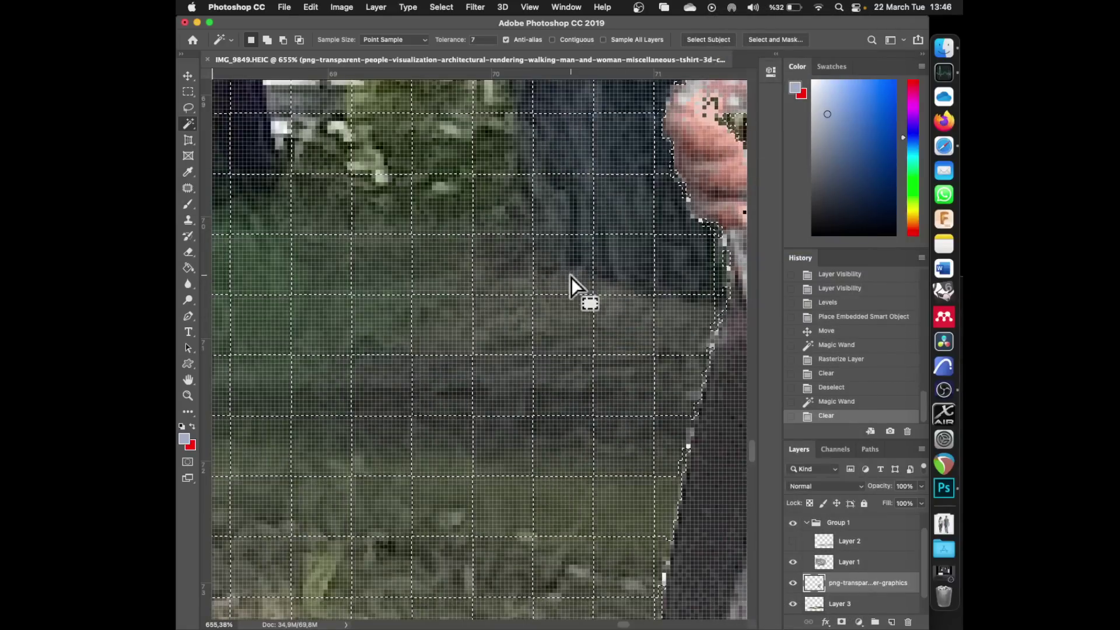
{"action": "key", "text": "m"}
{"action": "key", "text": "super+d"}
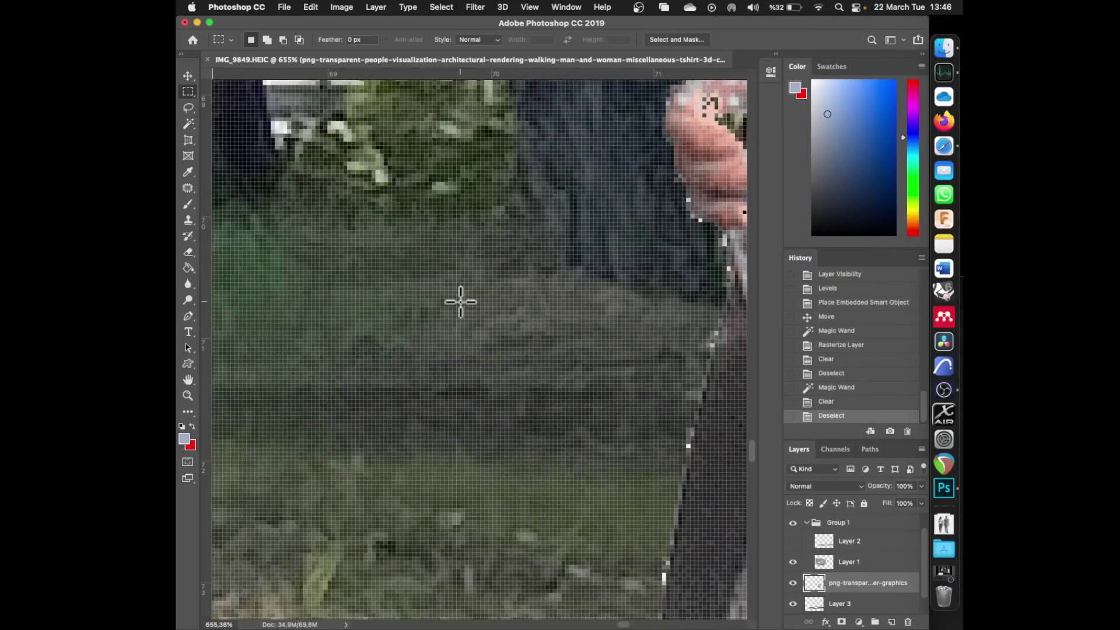
{"action": "scroll", "coordinate": [463, 309], "scroll_direction": "down", "scroll_amount": 15}
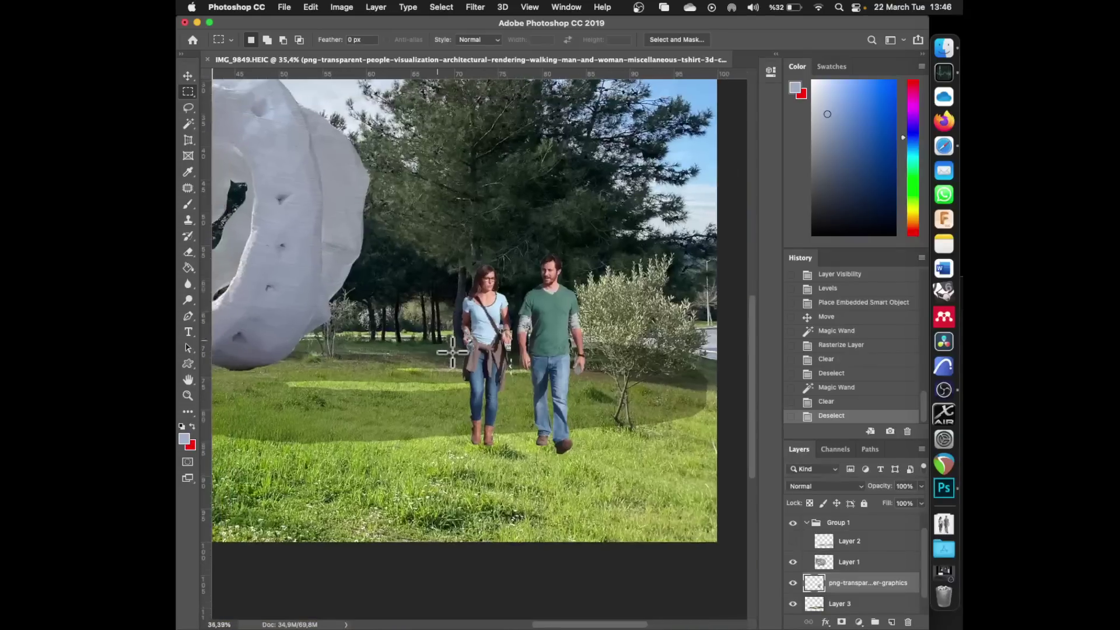
{"action": "scroll", "coordinate": [452, 351], "scroll_direction": "down", "scroll_amount": 5}
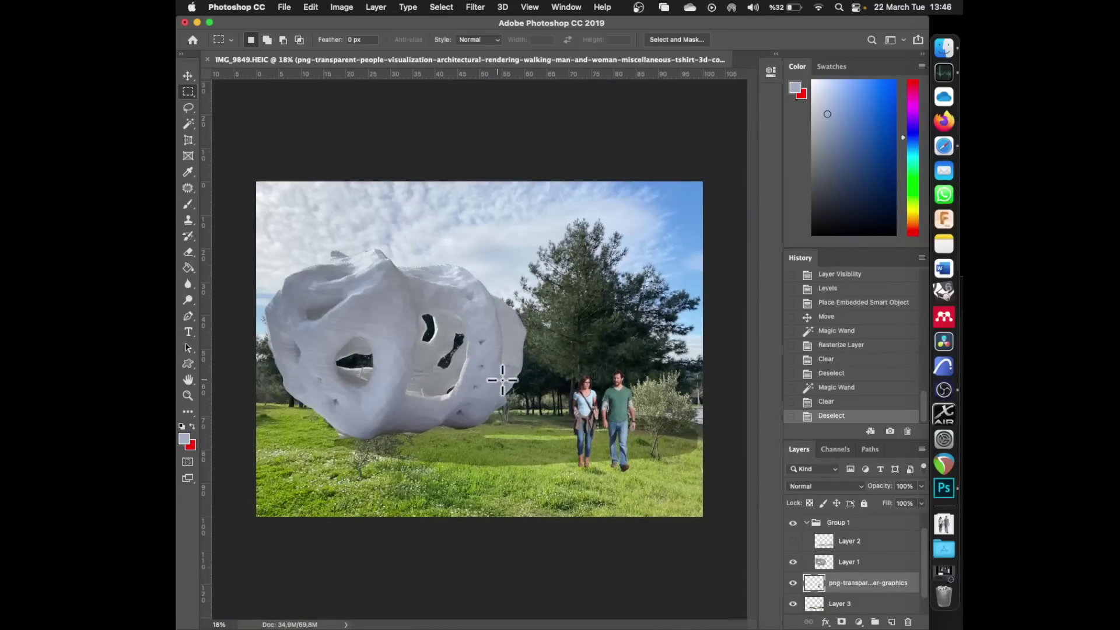
- Bring the couple's layer above Group 1 and move the couple in front of the white structure's lower edge
{"action": "key", "text": "v"}
{"action": "left_click_drag", "start_coordinate": [583, 413], "coordinate": [549, 429]}
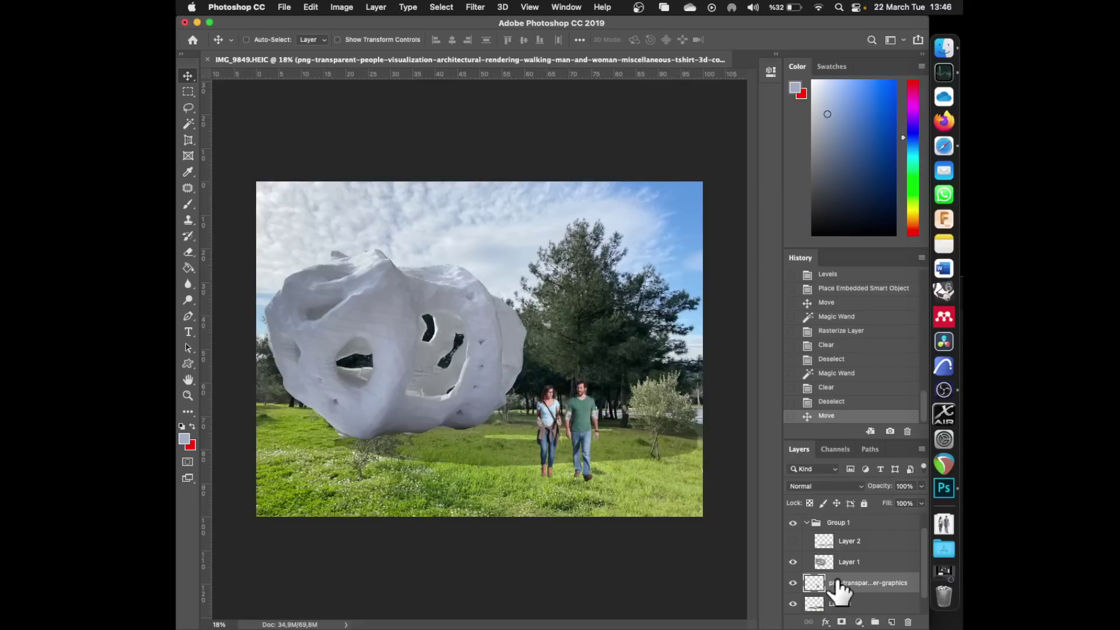
{"action": "left_click_drag", "start_coordinate": [813, 582], "coordinate": [820, 513]}
{"action": "left_click_drag", "start_coordinate": [540, 433], "coordinate": [450, 400]}
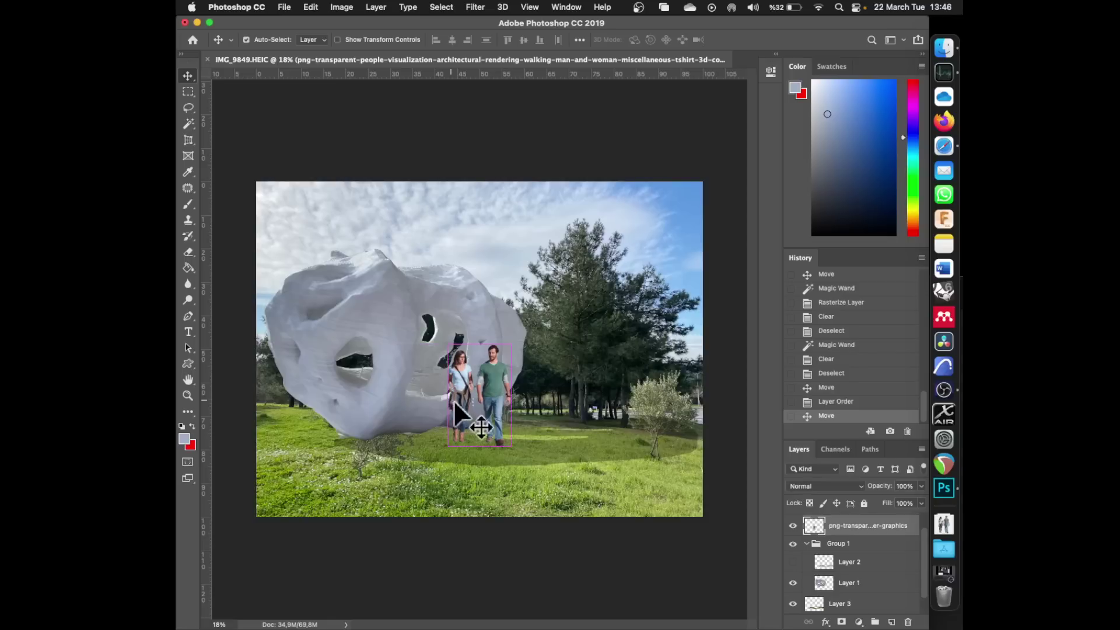
- Scale the couple proportionally to about 67% and shift them slightly up and left against the white structure
{"action": "key", "text": "super+t"}
{"action": "left_click_drag", "start_coordinate": [511, 345], "coordinate": [492, 376]}
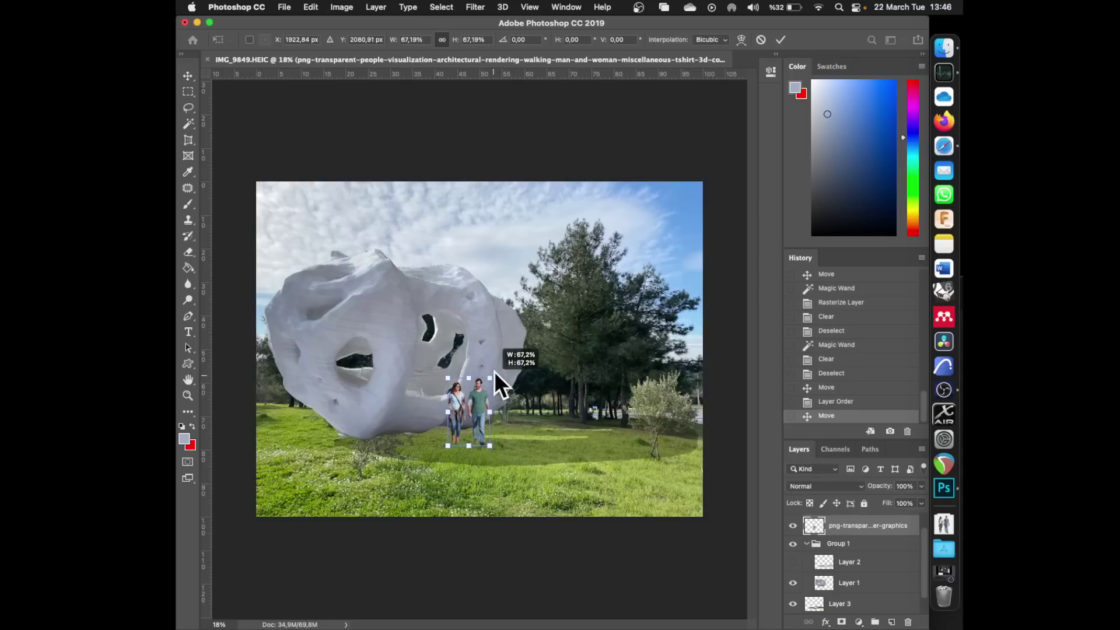
{"action": "left_click", "coordinate": [442, 40]}
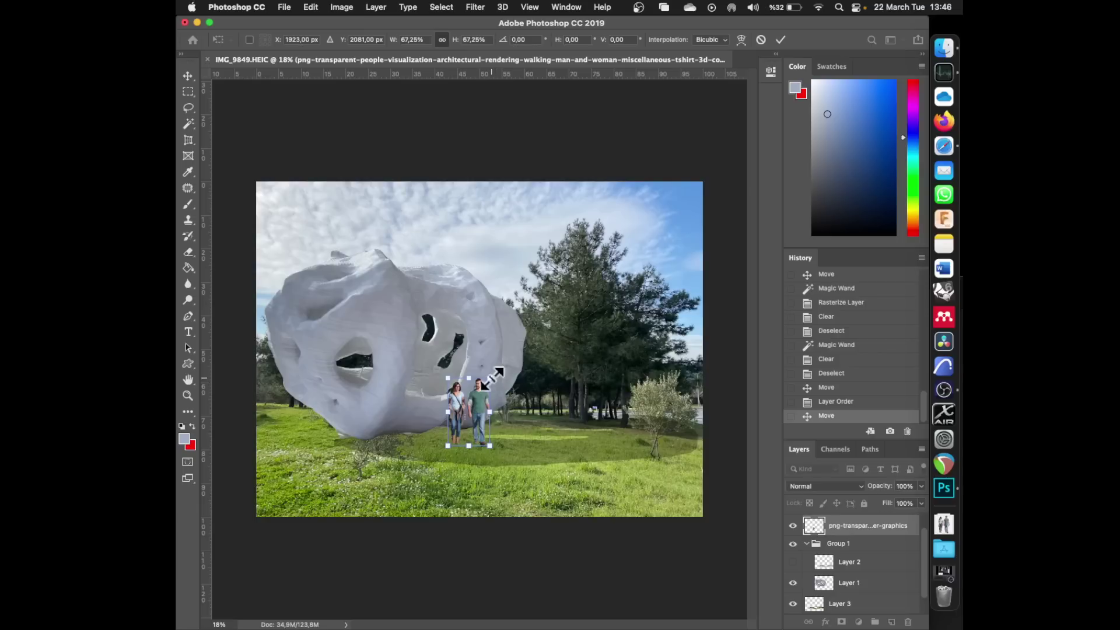
{"action": "mouse_move", "coordinate": [489, 378]}
{"action": "left_mouse_down"}
{"action": "mouse_move", "coordinate": [478, 397]}
{"action": "mouse_move", "coordinate": [490, 380]}
{"action": "left_mouse_up"}
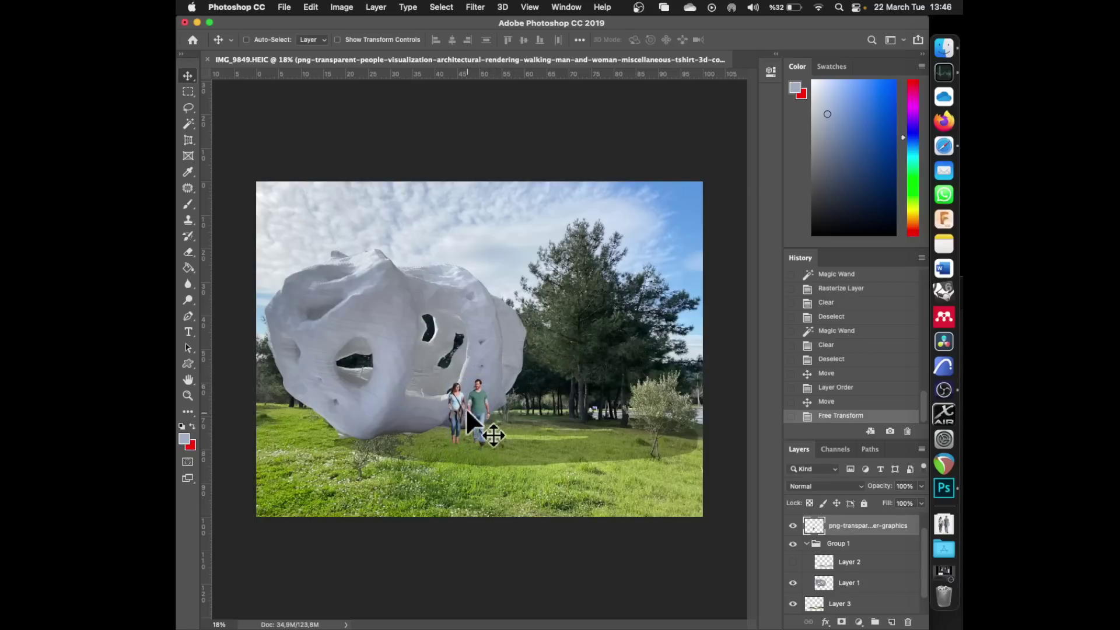
{"action": "left_click_drag", "start_coordinate": [465, 407], "coordinate": [455, 403]}
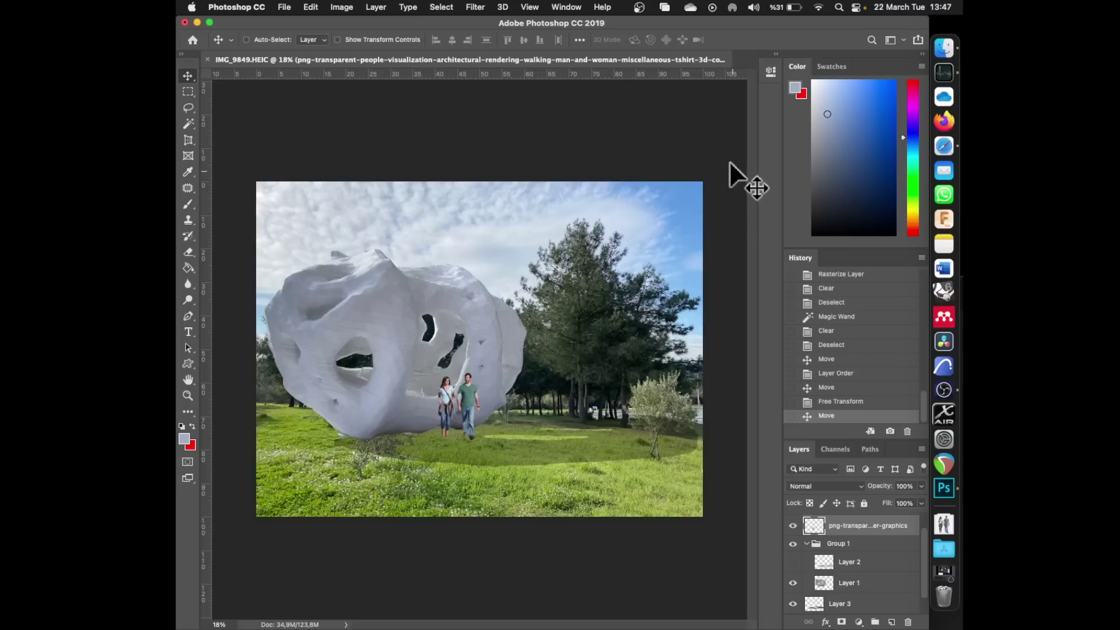
- Add a horizontal guide across the photo at the couple's head height
{"action": "left_click_drag", "start_coordinate": [664, 81], "coordinate": [646, 378]}
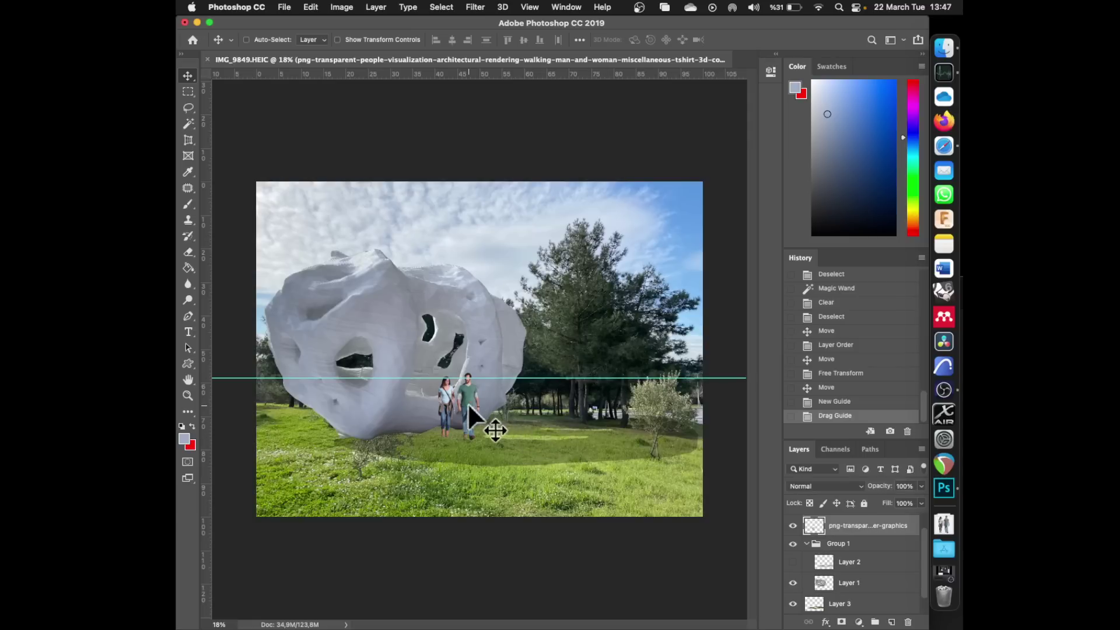
- Duplicate the couple, move the copy onto the grass in the right foreground, and scale it to about 168% with heads near the guide
{"action": "mouse_move", "coordinate": [468, 404]}
{"action": "left_mouse_down"}
{"action": "mouse_move", "coordinate": [540, 449]}
{"action": "mouse_move", "coordinate": [475, 407]}
{"action": "left_mouse_up"}
{"action": "key", "text": "super+v"}
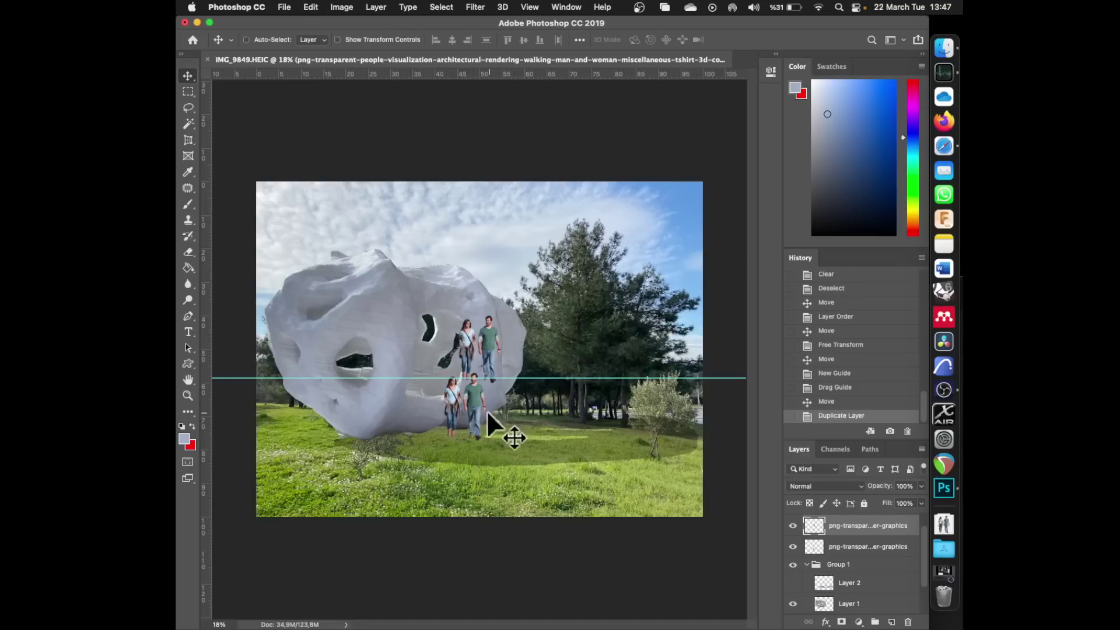
{"action": "left_click_drag", "start_coordinate": [491, 350], "coordinate": [602, 368]}
{"action": "key", "text": "super+t"}
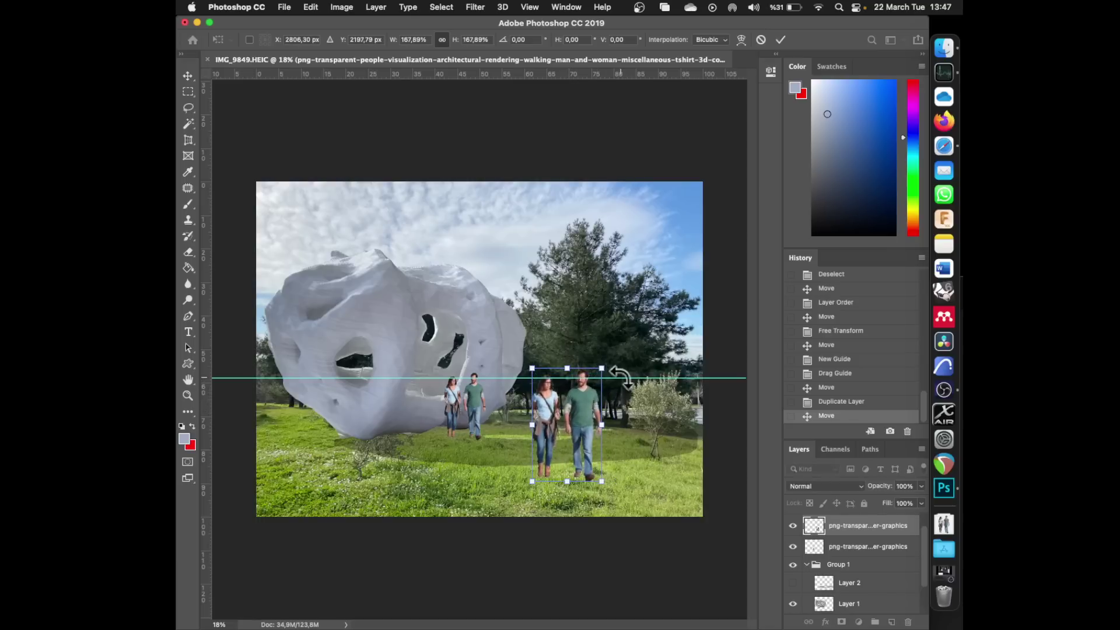
{"action": "key", "text": "Return"}
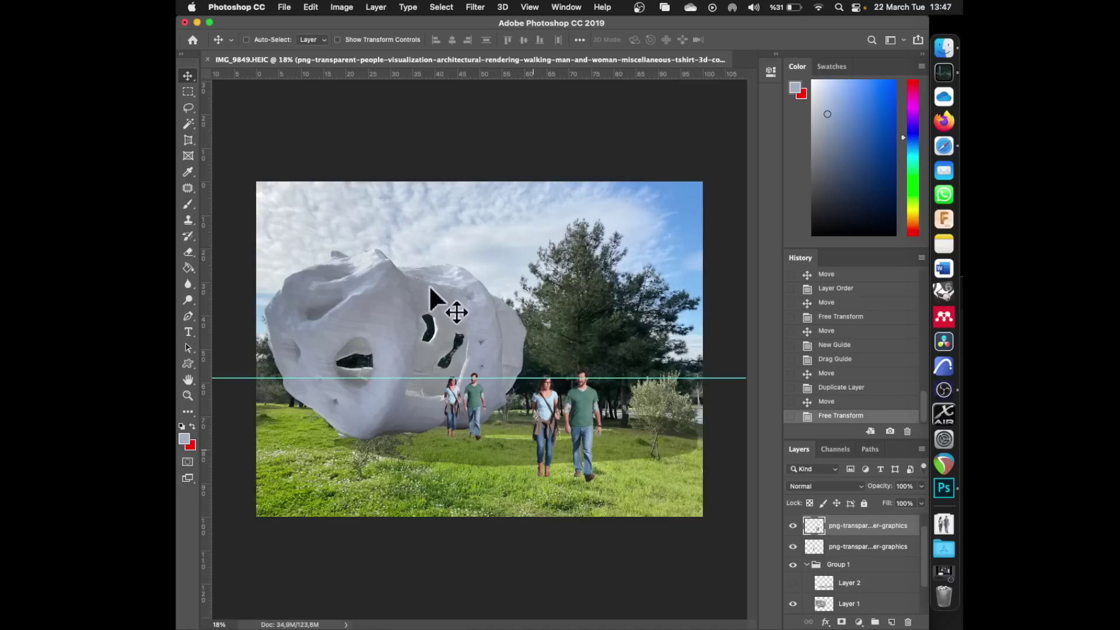
- Save the montage as IMG_9849 in Photoshop format in the Normal Aci folder, allowing OneDrive access and keeping Maximize Compatibility on
{"action": "left_click", "coordinate": [288, 5]}
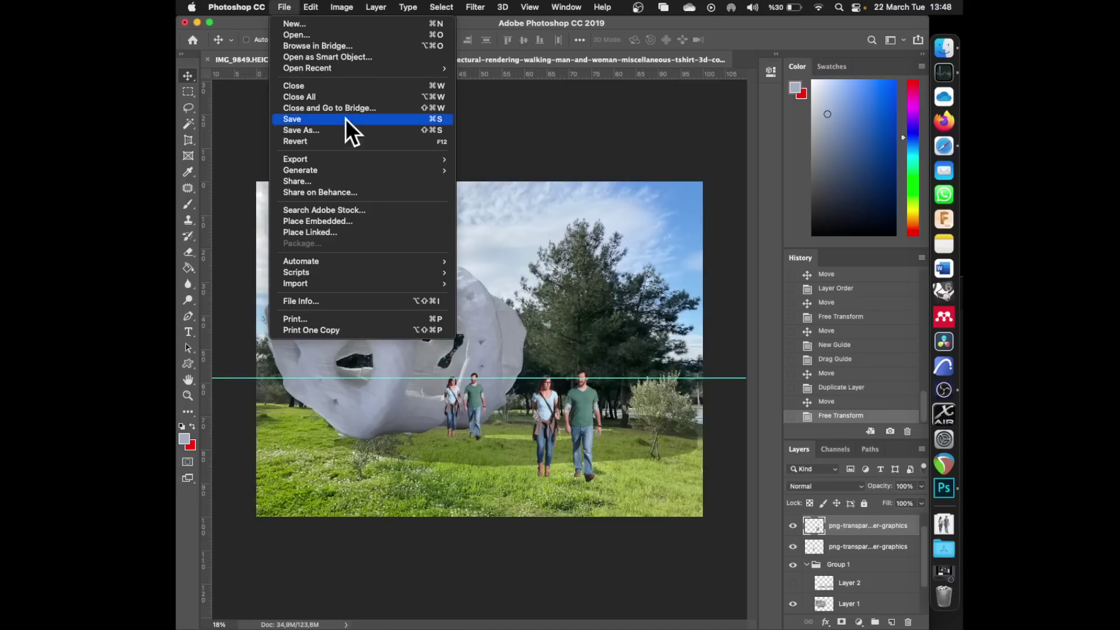
{"action": "mouse_move", "coordinate": [334, 156]}
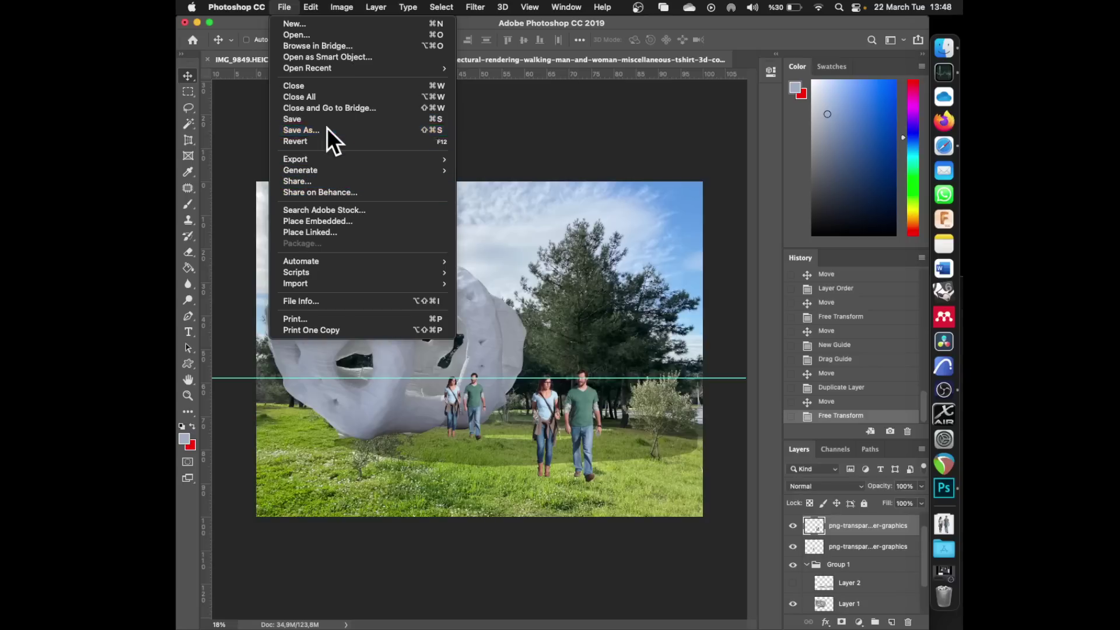
{"action": "key", "text": "Escape"}
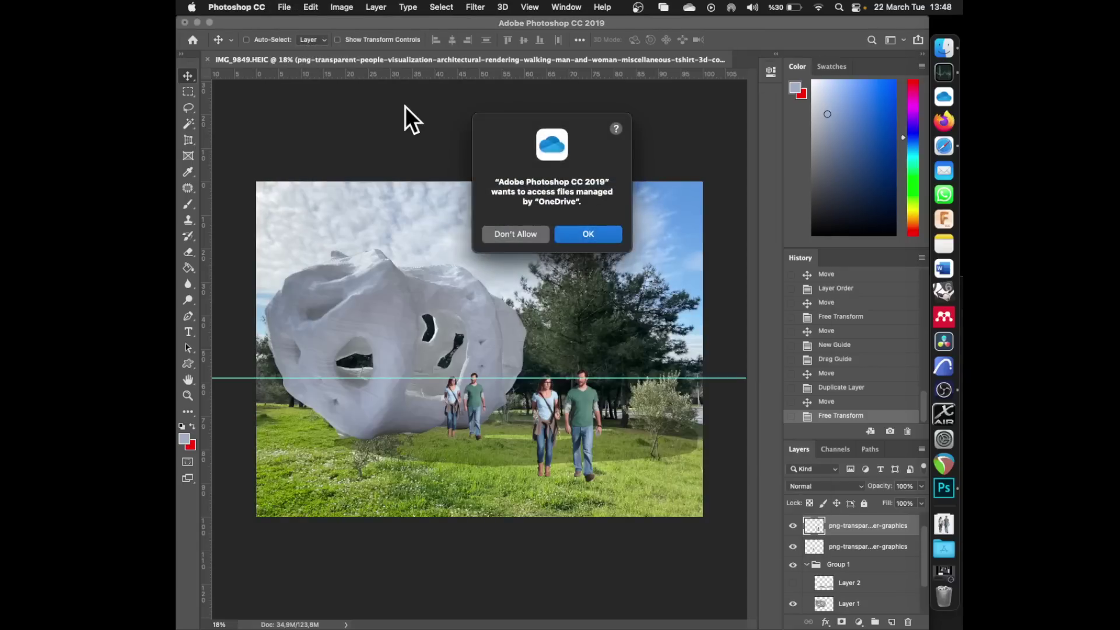
{"action": "left_click", "coordinate": [593, 235]}
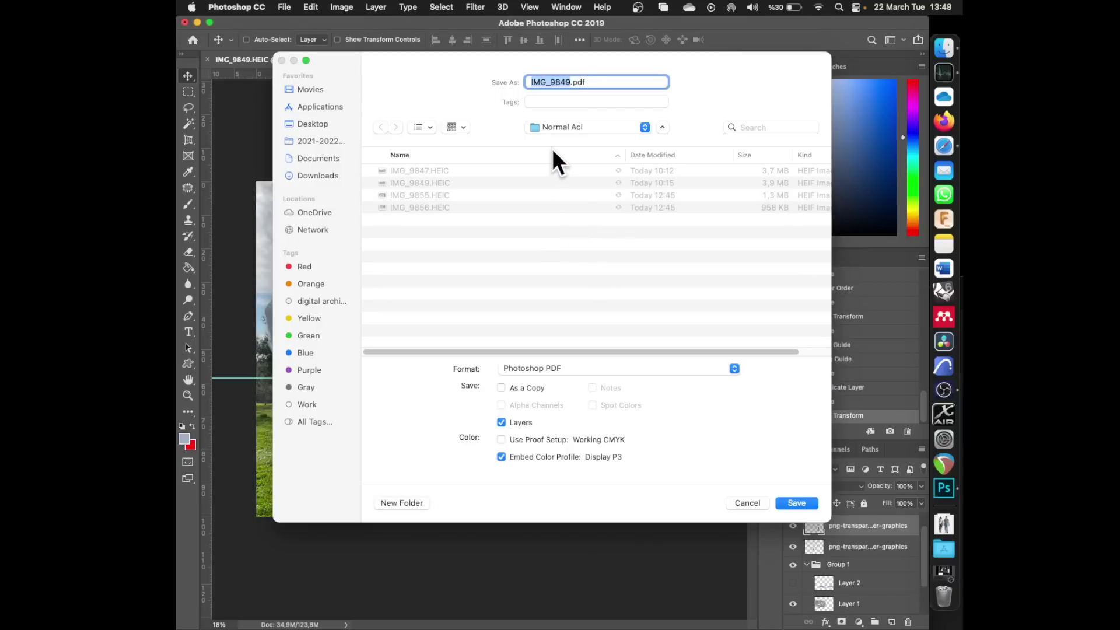
{"action": "left_click", "coordinate": [540, 368]}
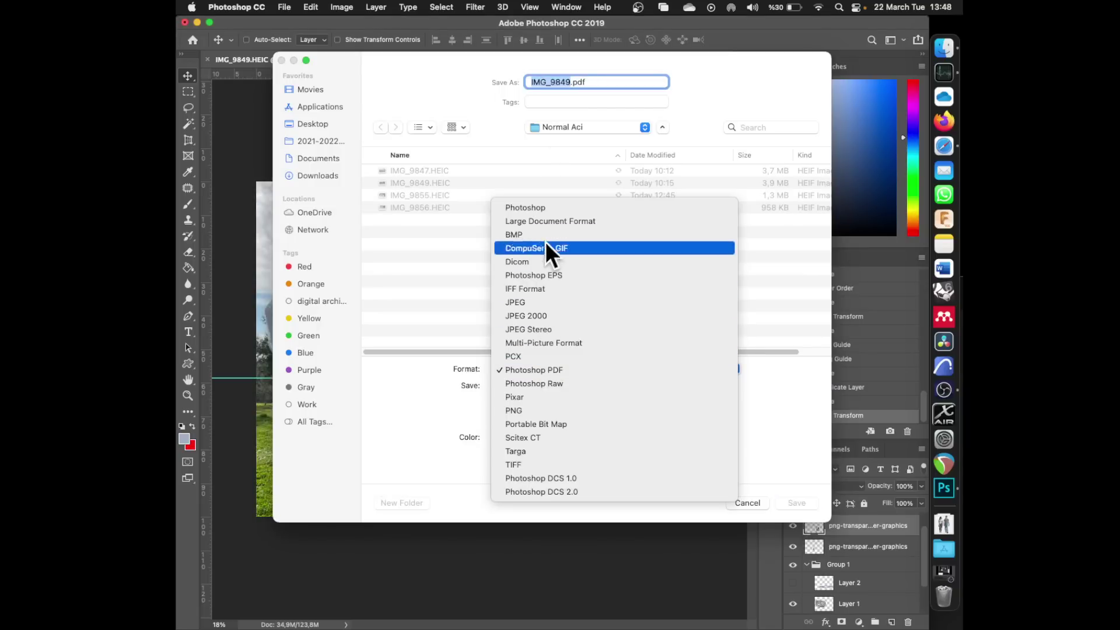
{"action": "left_click", "coordinate": [541, 205]}
{"action": "left_click", "coordinate": [797, 502]}
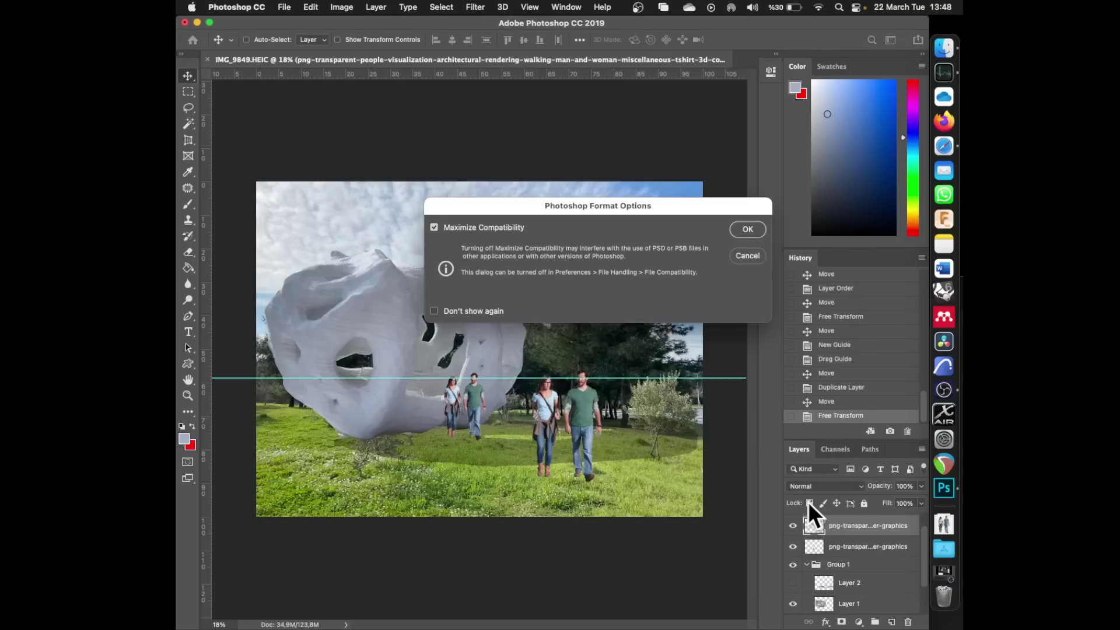
{"action": "left_click", "coordinate": [748, 230]}
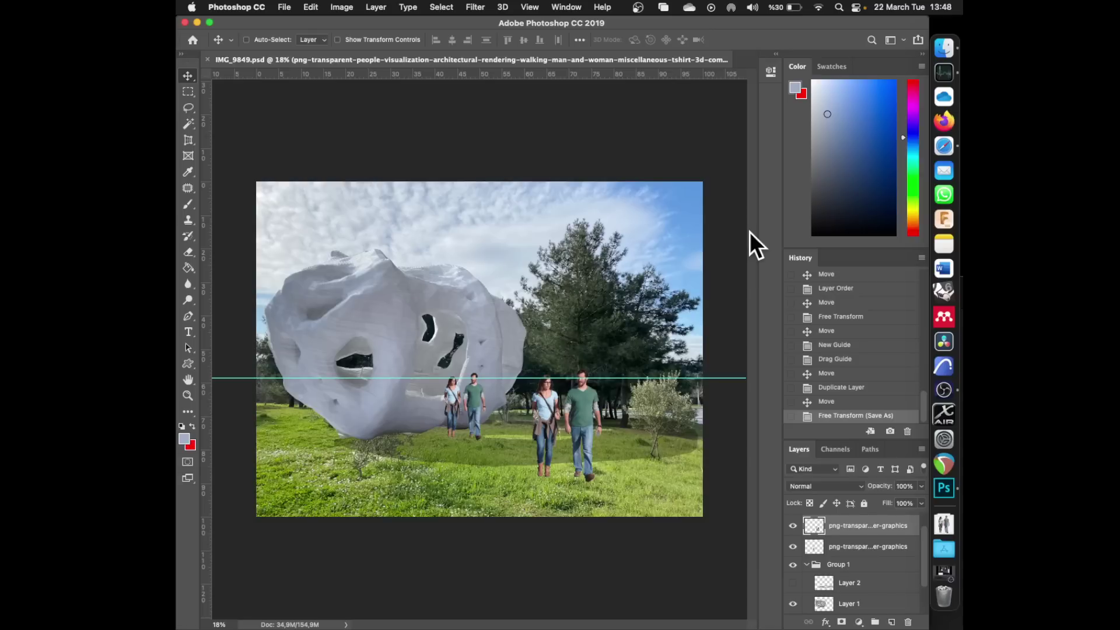
- Close the montage and open IMG_9847.HEIC in Photoshop from the Normal Aci folder in Finder
{"action": "left_click", "coordinate": [208, 59]}
{"action": "left_click", "coordinate": [943, 46]}
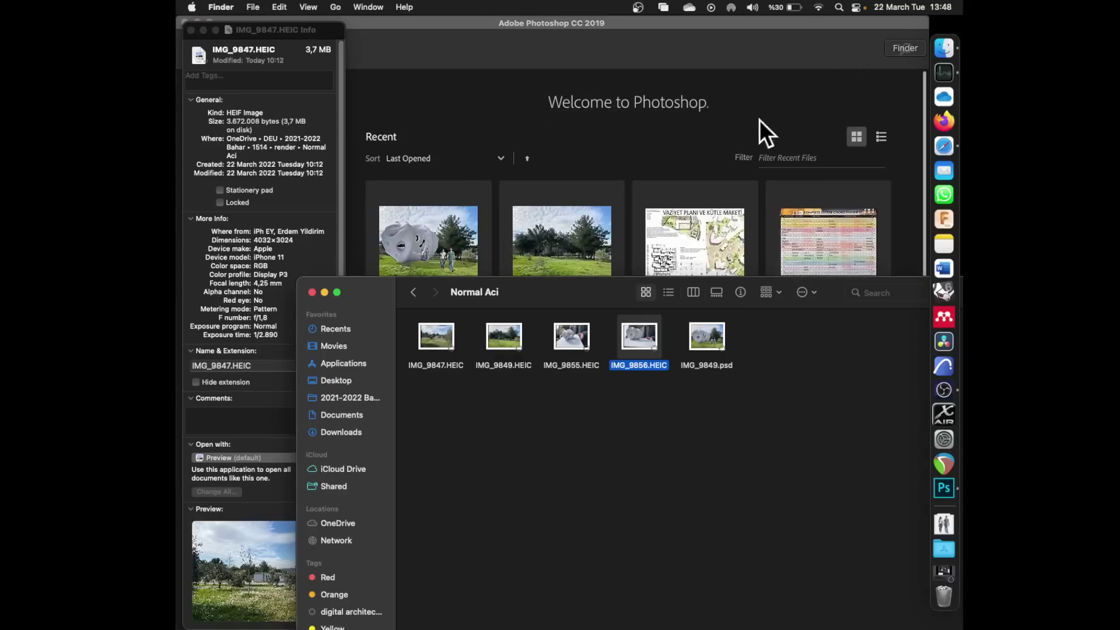
{"action": "left_click", "coordinate": [573, 399]}
{"action": "left_click", "coordinate": [439, 344]}
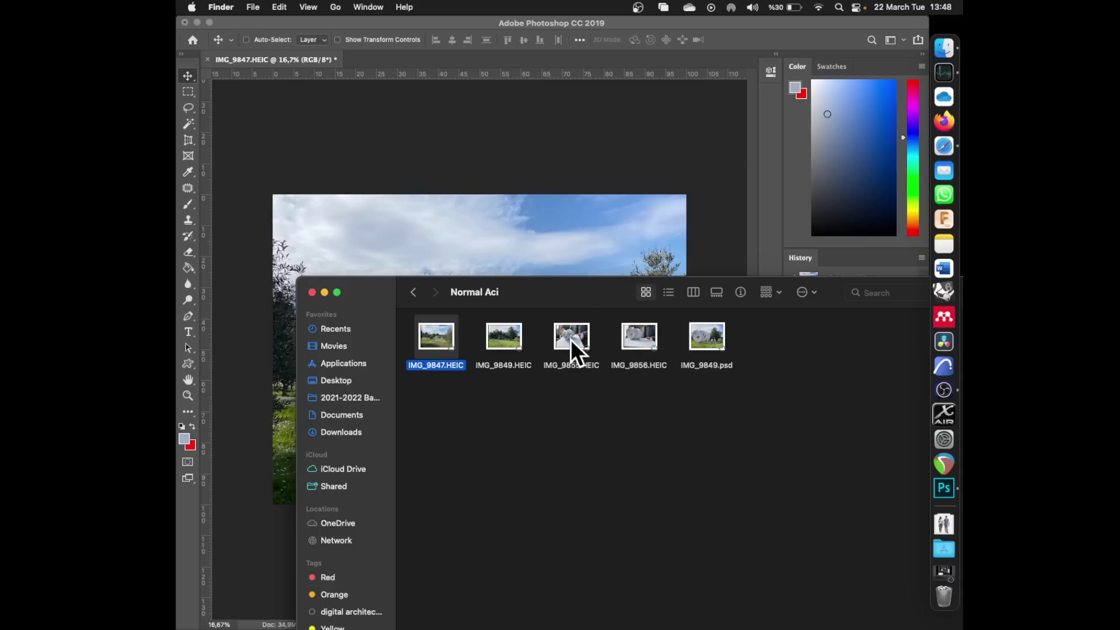
- Place IMG_9855.HEIC at full size over the landscape photo and rasterize its layer
{"action": "left_click_drag", "start_coordinate": [572, 344], "coordinate": [514, 225]}
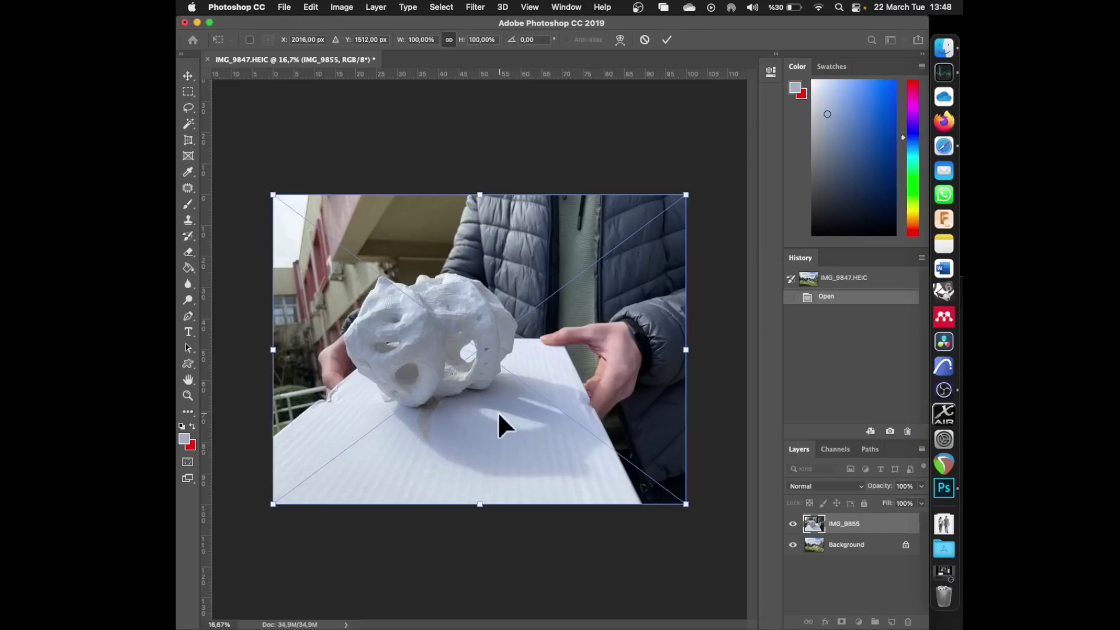
{"action": "key", "text": "Return"}
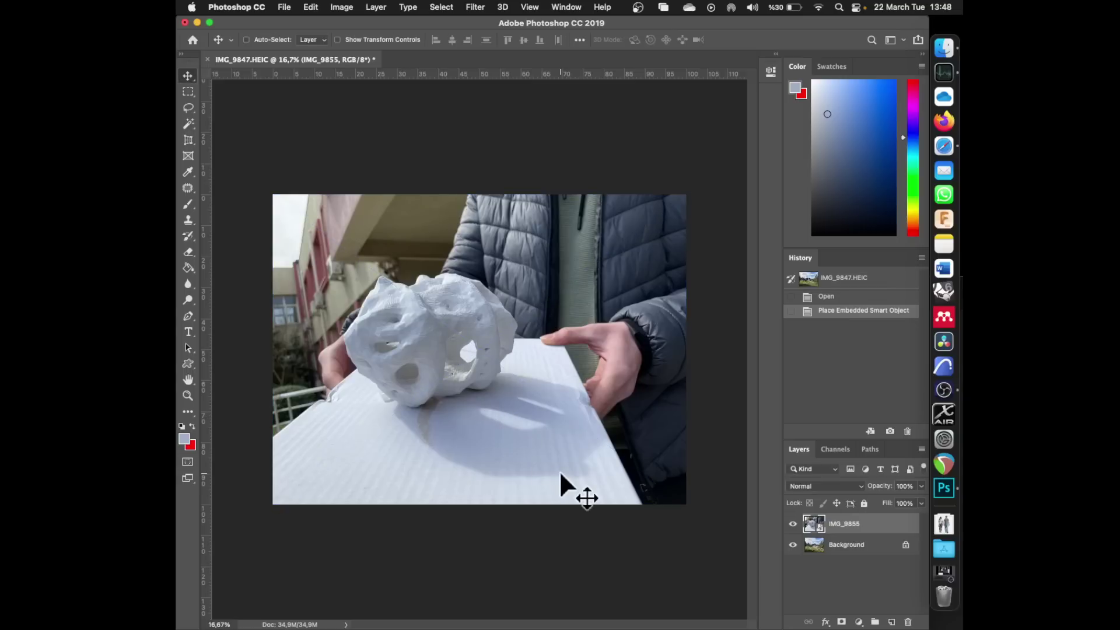
{"action": "scroll", "coordinate": [558, 472], "scroll_direction": "up", "scroll_amount": 3}
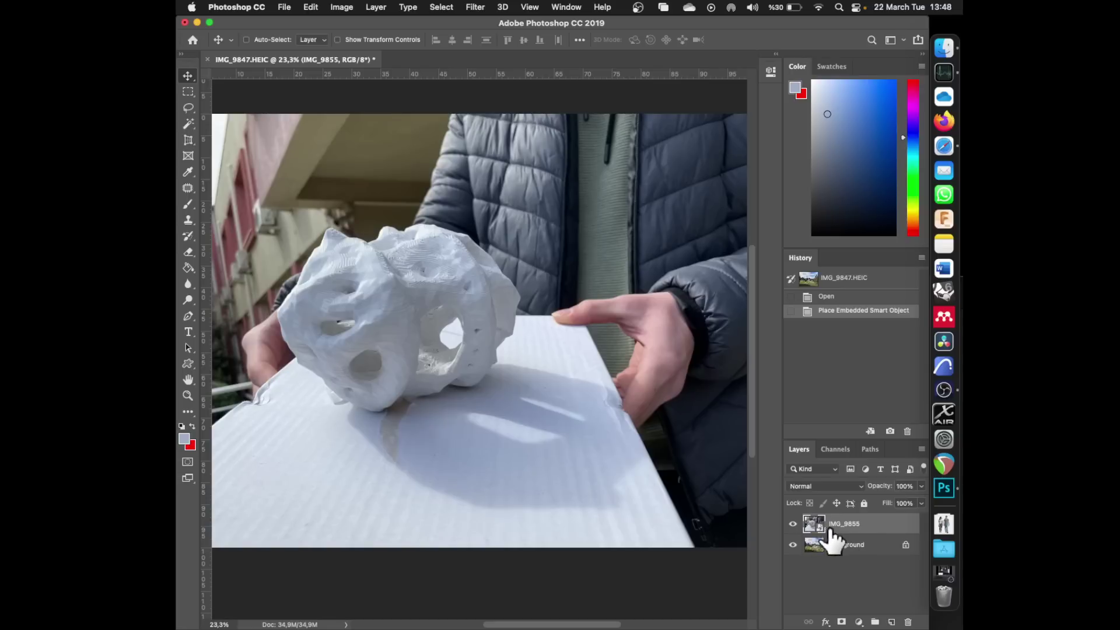
{"action": "right_click", "coordinate": [850, 534]}
{"action": "left_click", "coordinate": [756, 259]}
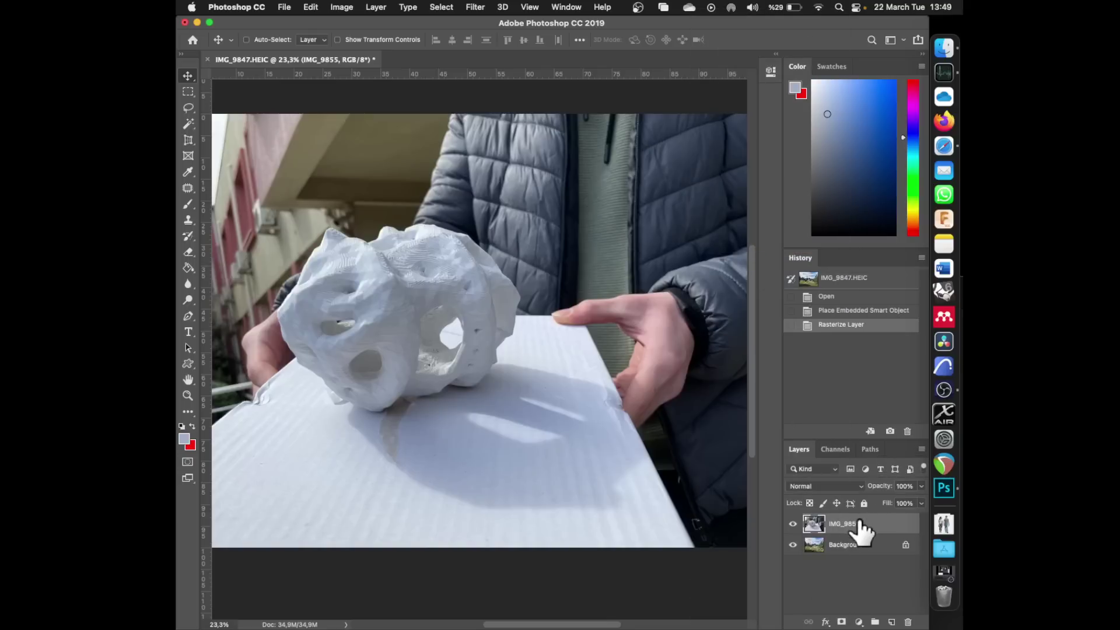
- Duplicate the IMG_9855 layer, hide the copy, and make the original layer active
{"action": "left_click_drag", "start_coordinate": [863, 543], "coordinate": [891, 622]}
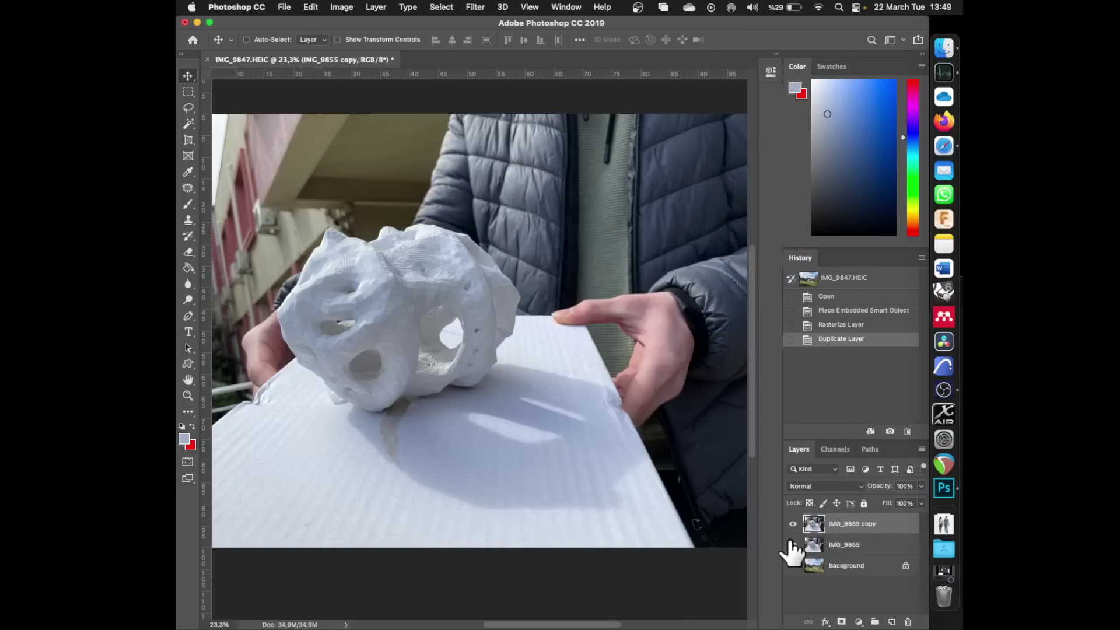
{"action": "left_click", "coordinate": [793, 523]}
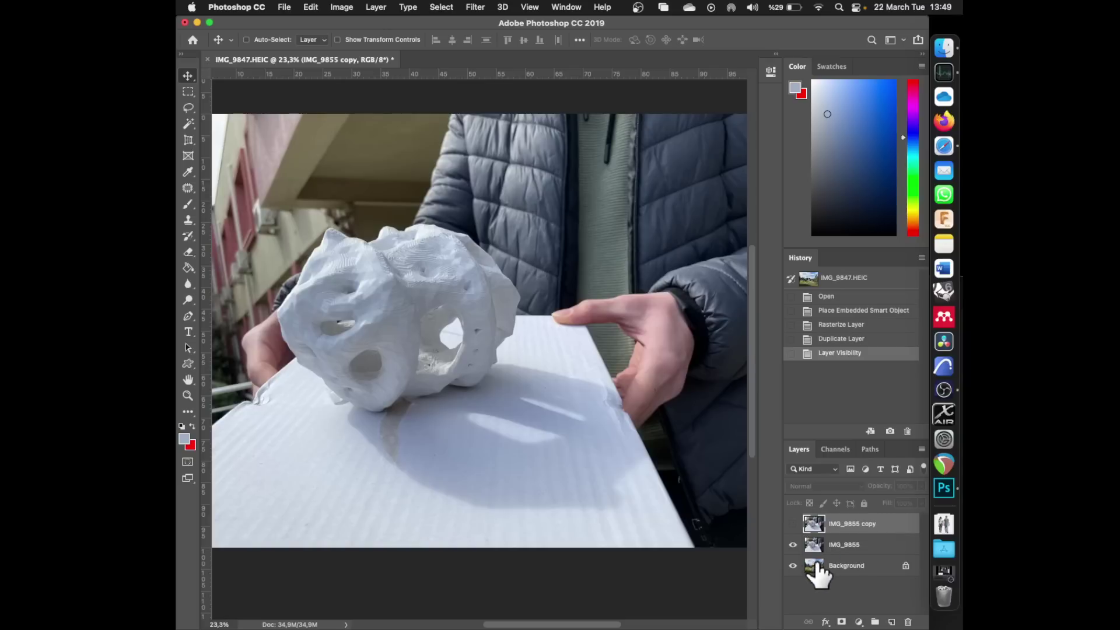
{"action": "left_click", "coordinate": [812, 547]}
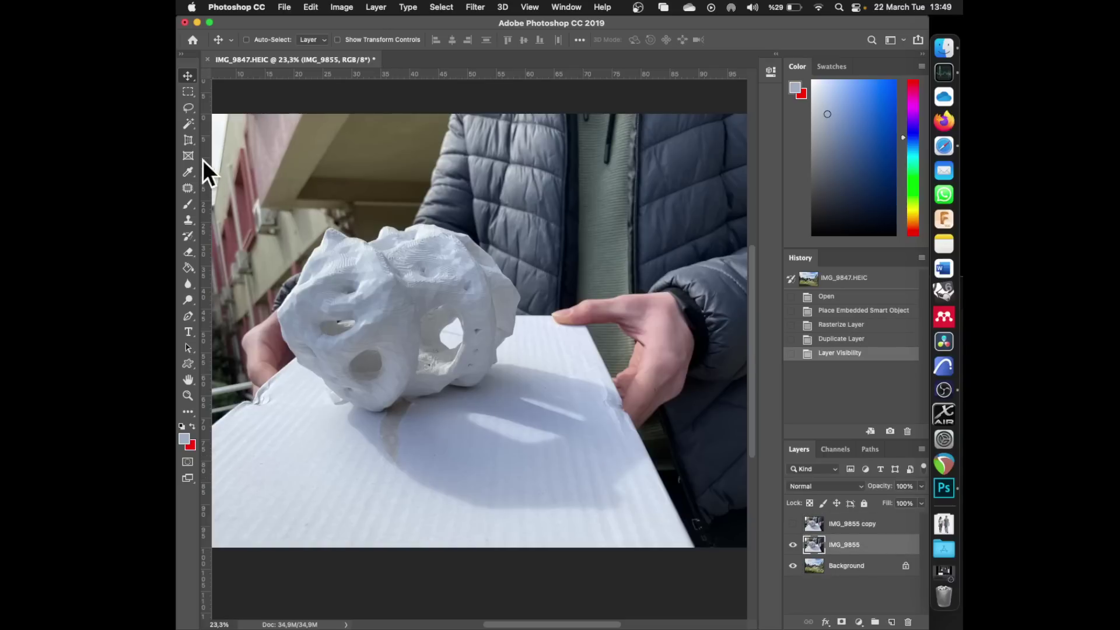
- Select the white model together with its shadow on the board using the Magnetic Lasso
{"action": "left_click", "coordinate": [188, 126]}
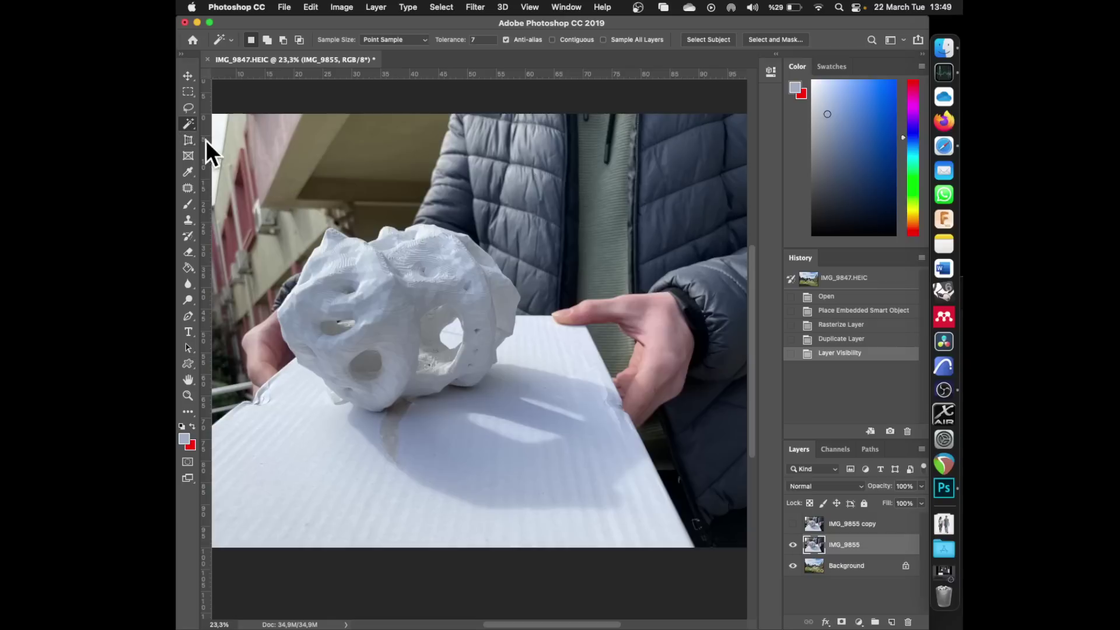
{"action": "left_click", "coordinate": [191, 110]}
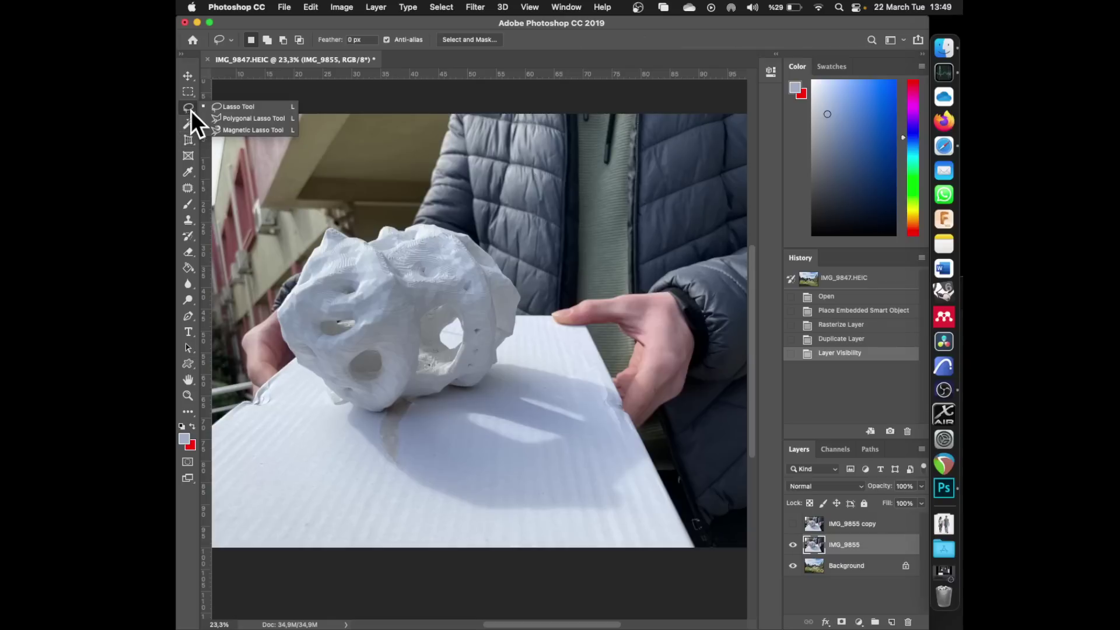
{"action": "left_click", "coordinate": [223, 128]}
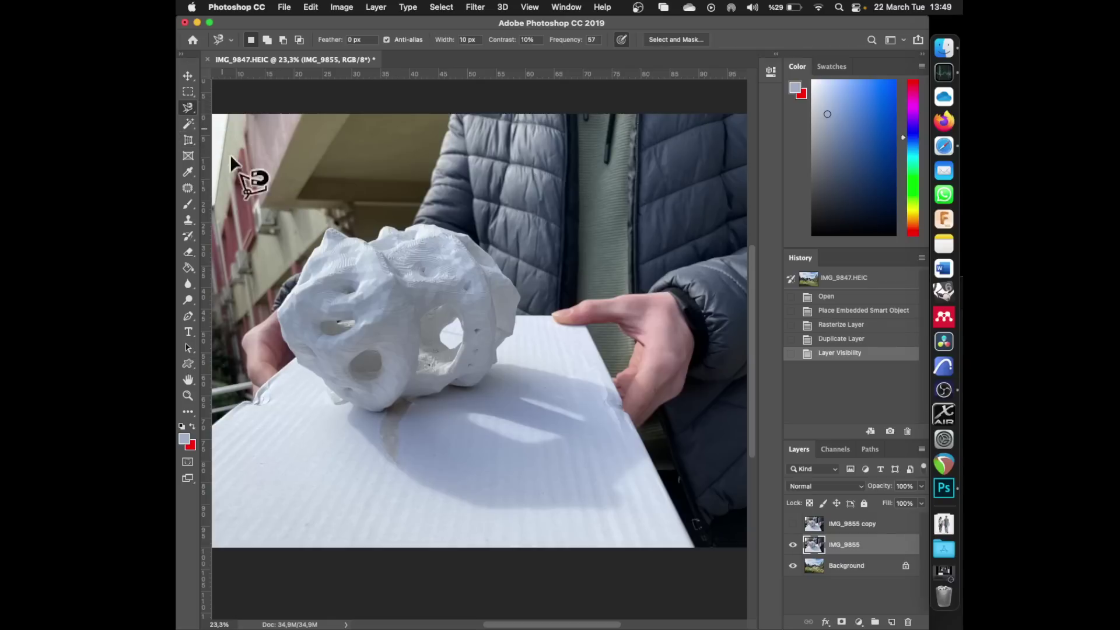
{"action": "left_click", "coordinate": [280, 310]}
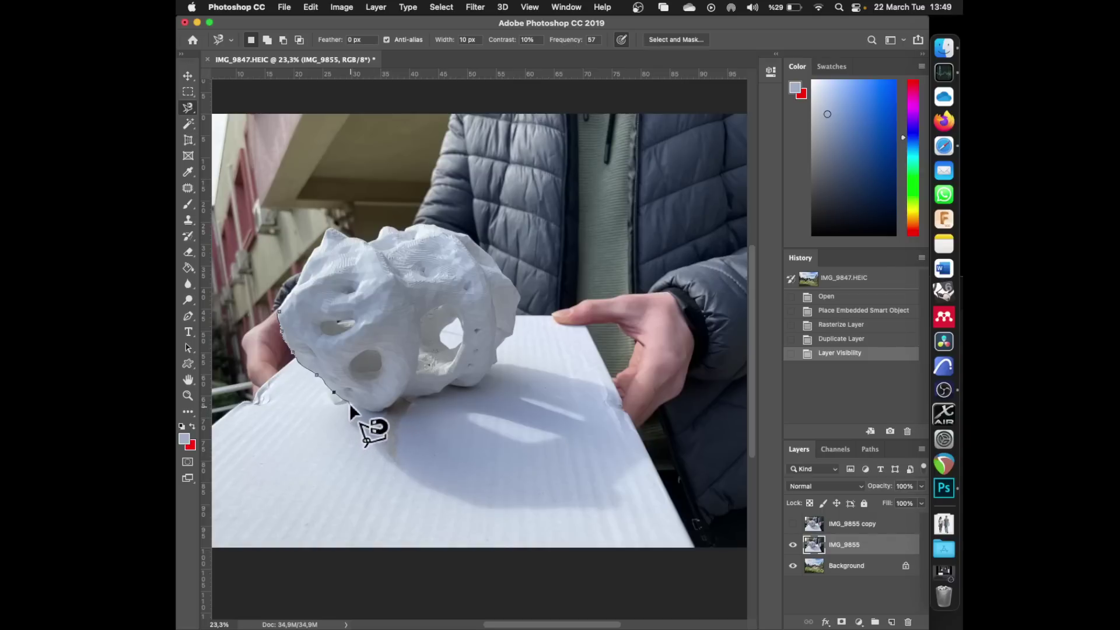
{"action": "key", "text": "BackSpace"}
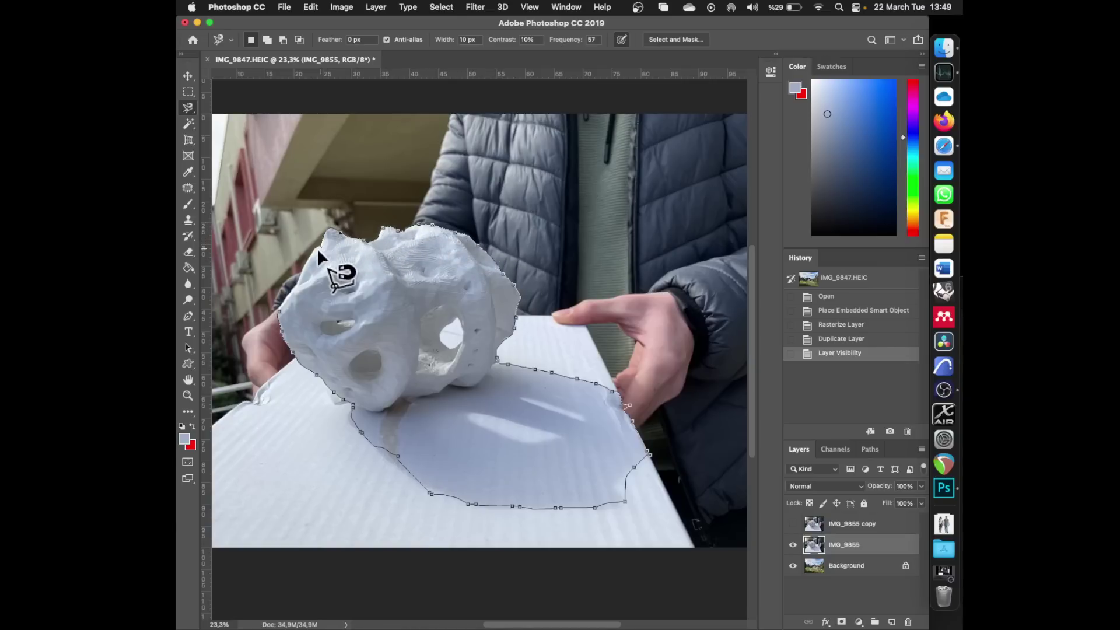
{"action": "left_click", "coordinate": [279, 309]}
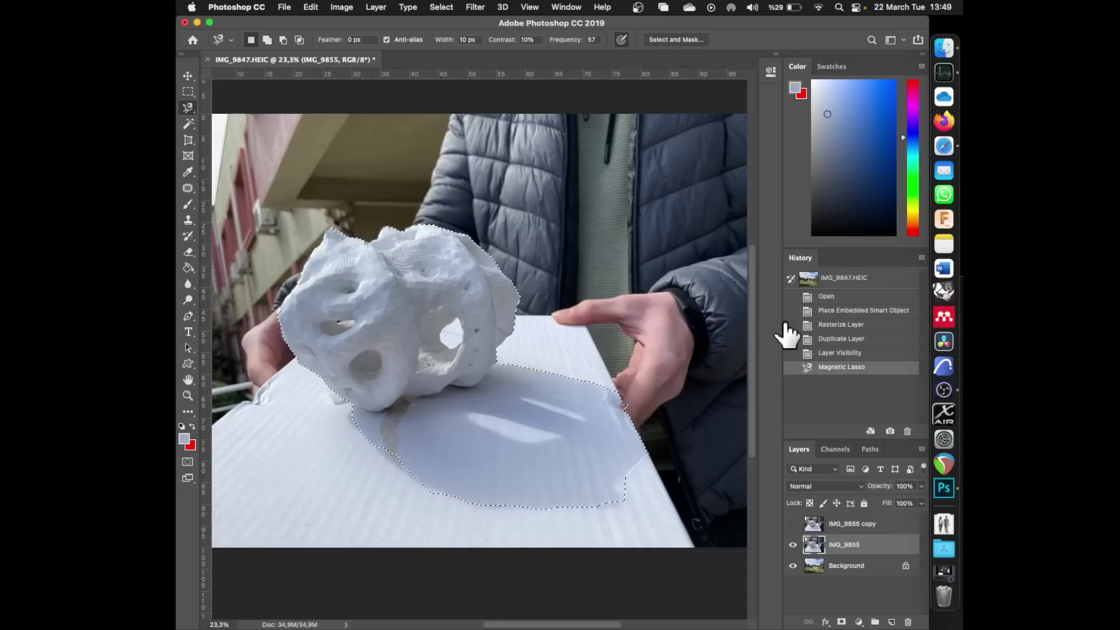
- Hide the IMG_9855 layer and paste the cutout model and shadow as a new layer directly above the Background
{"action": "left_click", "coordinate": [792, 545]}
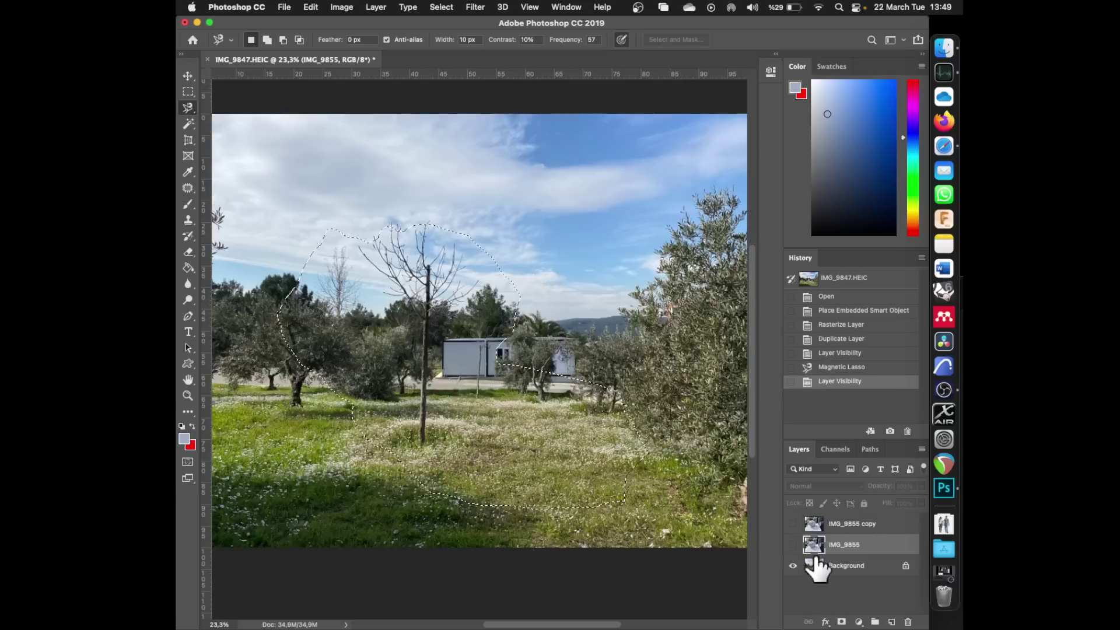
{"action": "left_click", "coordinate": [817, 565]}
{"action": "key", "text": "super+v"}
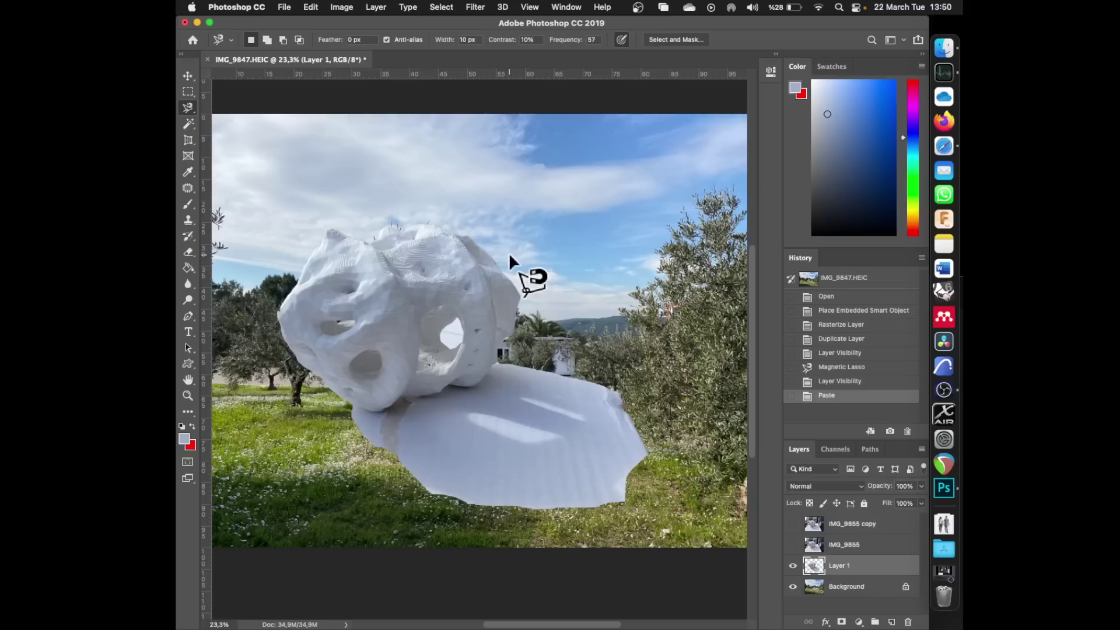
- Outline the bright see-through area inside the model's large opening with the Magnetic Lasso
{"action": "scroll", "coordinate": [444, 329], "scroll_direction": "up", "scroll_amount": 3}
{"action": "scroll", "coordinate": [445, 329], "scroll_direction": "up", "scroll_amount": 1}
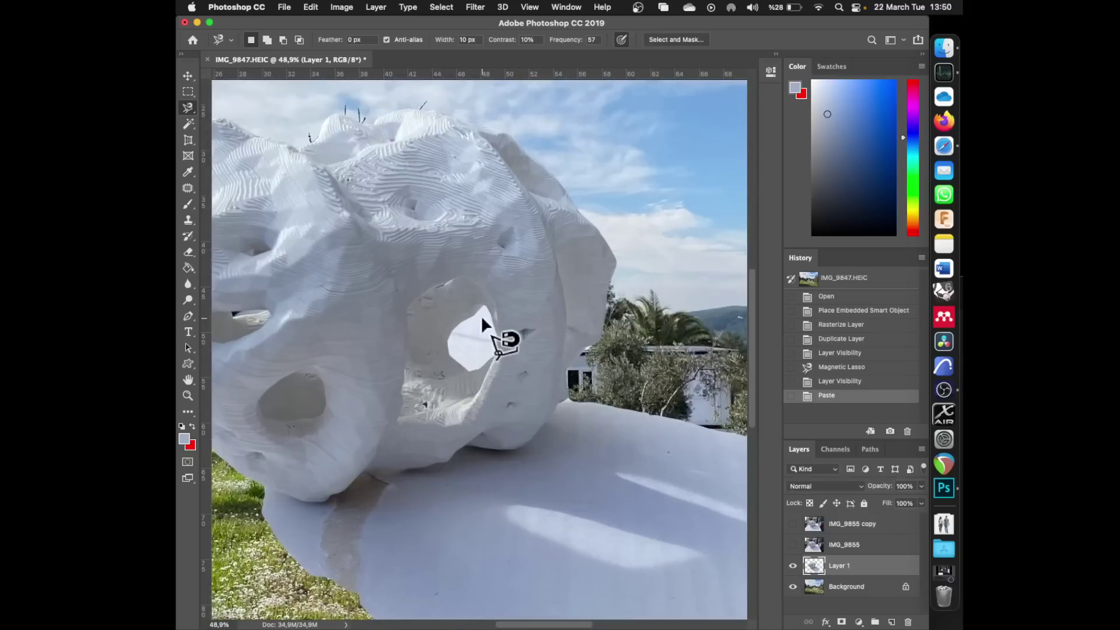
{"action": "left_click", "coordinate": [477, 314]}
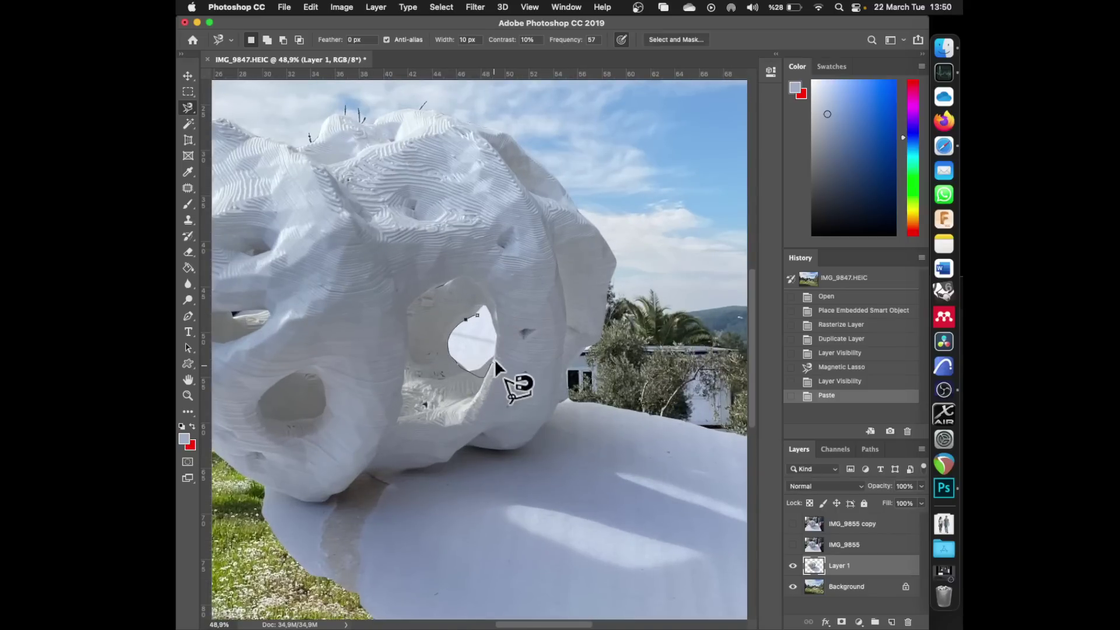
{"action": "left_click", "coordinate": [477, 314]}
- Add the narrow gap in the model's upper left opening to the selection and delete both areas from Layer 1
{"action": "scroll", "coordinate": [479, 363], "scroll_direction": "down", "scroll_amount": 1}
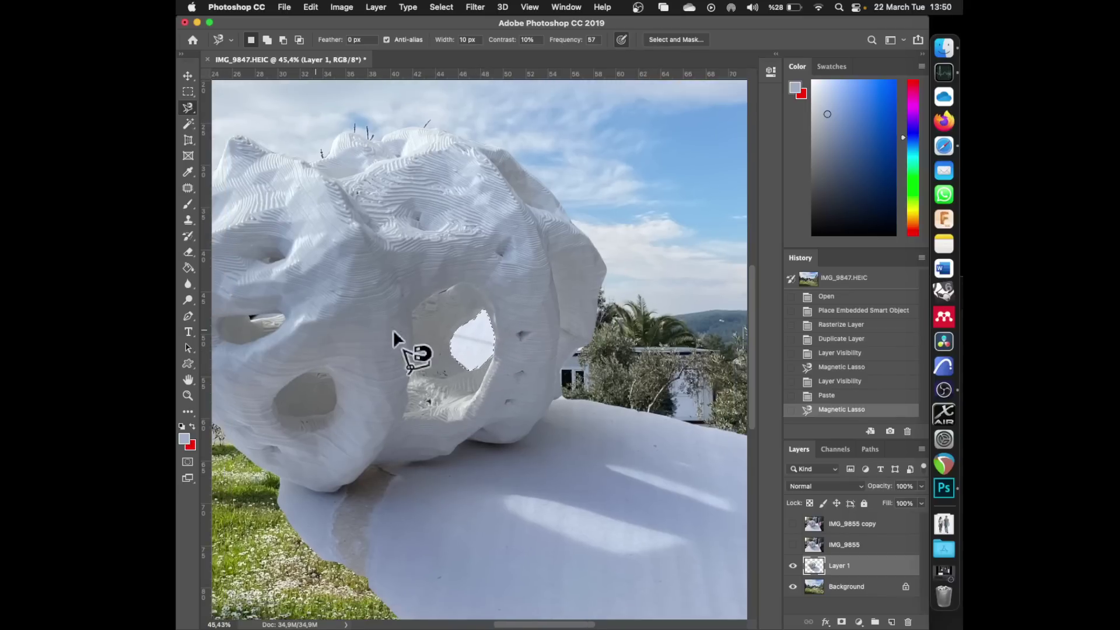
{"action": "scroll", "coordinate": [393, 330], "scroll_direction": "down", "scroll_amount": 2}
{"action": "scroll", "coordinate": [333, 333], "scroll_direction": "up", "scroll_amount": 4}
{"action": "scroll", "coordinate": [291, 321], "scroll_direction": "up", "scroll_amount": 4}
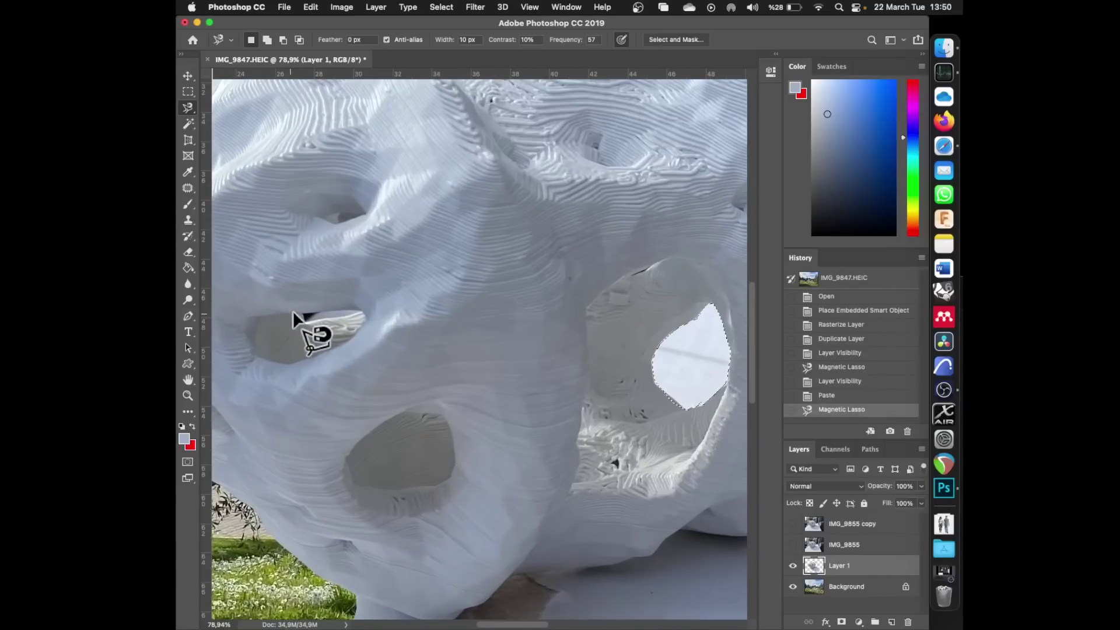
{"action": "key", "text": "shift"}
{"action": "left_click", "coordinate": [302, 315]}
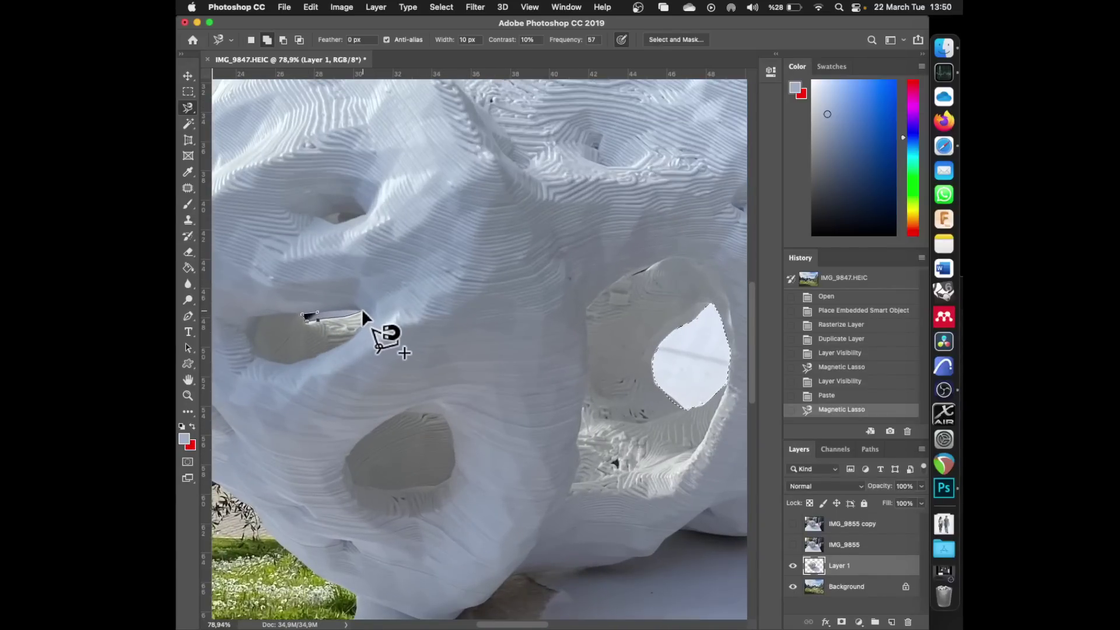
{"action": "key", "text": "Delete"}
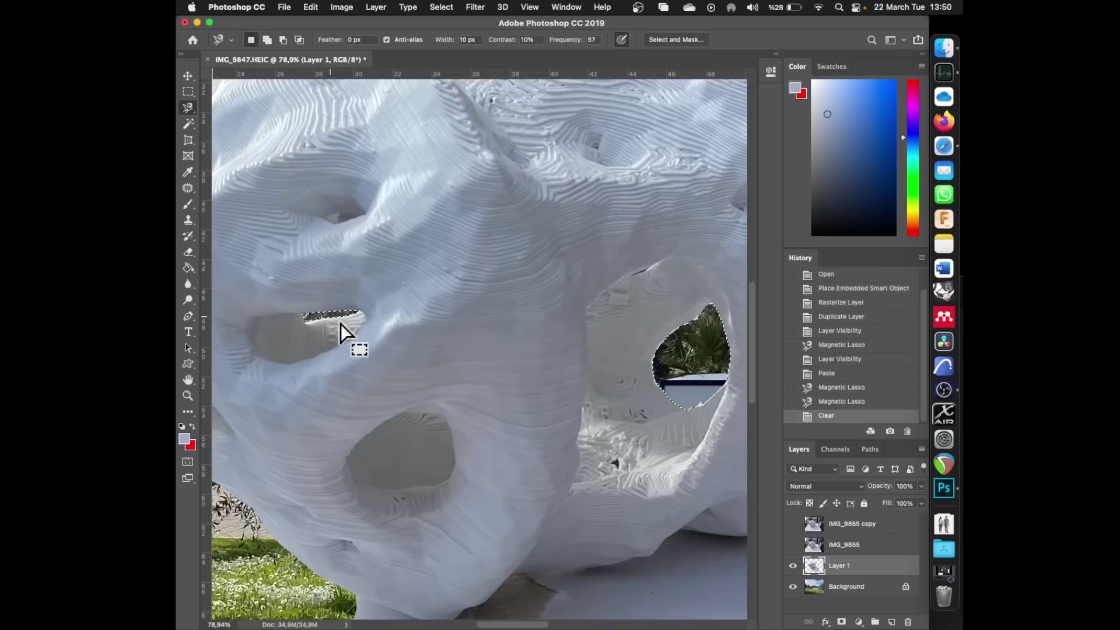
- Select the shadow area below the model's base edge with the Magnetic Lasso and cut it out of Layer 1 to its own layer
{"action": "scroll", "coordinate": [345, 328], "scroll_direction": "down", "scroll_amount": 5}
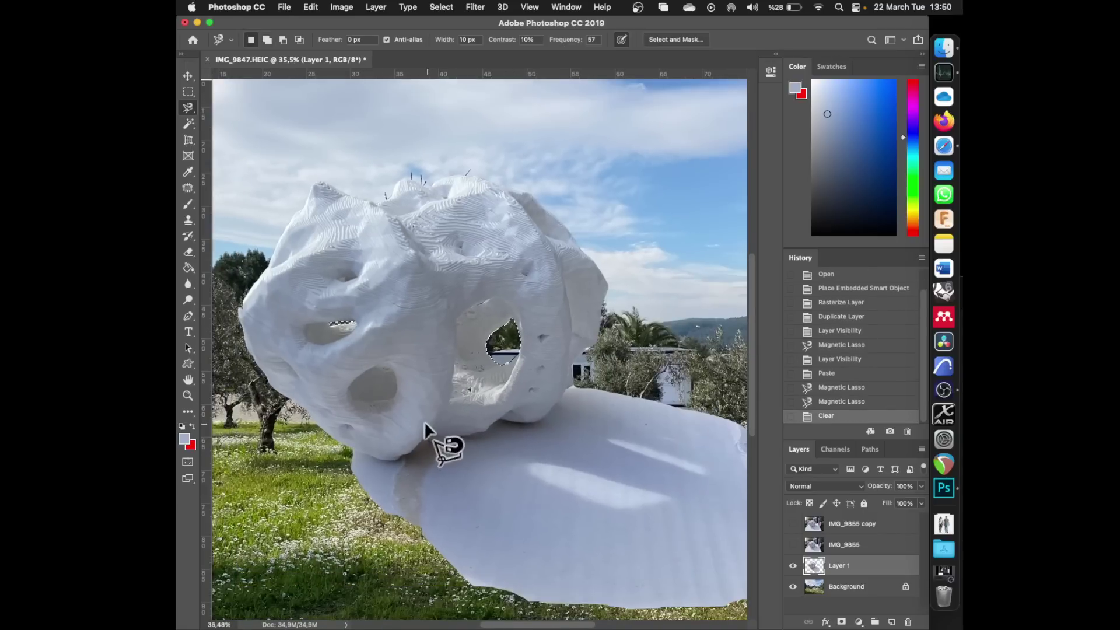
{"action": "left_click", "coordinate": [352, 452]}
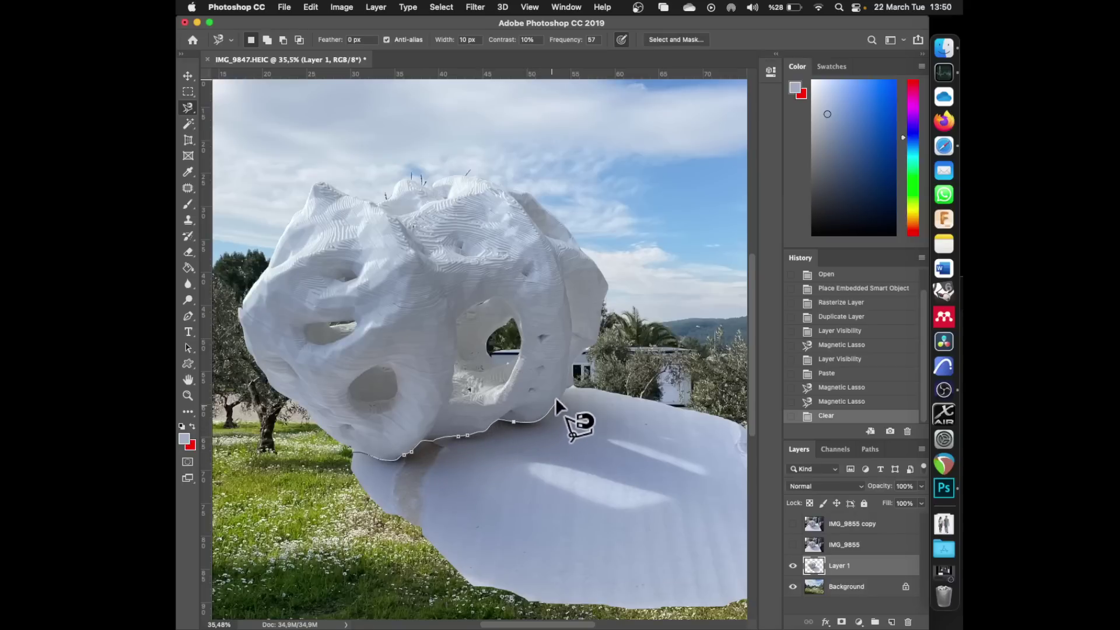
{"action": "key", "text": "space"}
{"action": "mouse_move", "coordinate": [644, 388]}
{"action": "left_mouse_down"}
{"action": "mouse_move", "coordinate": [447, 263]}
{"action": "mouse_move", "coordinate": [537, 280]}
{"action": "left_mouse_up"}
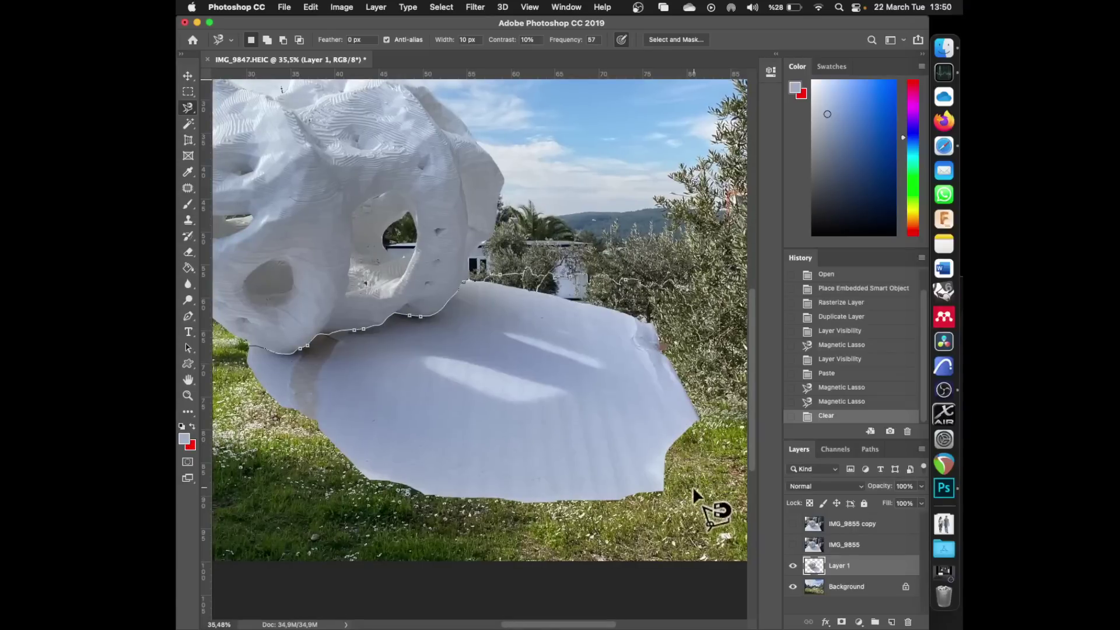
{"action": "left_click", "coordinate": [248, 344]}
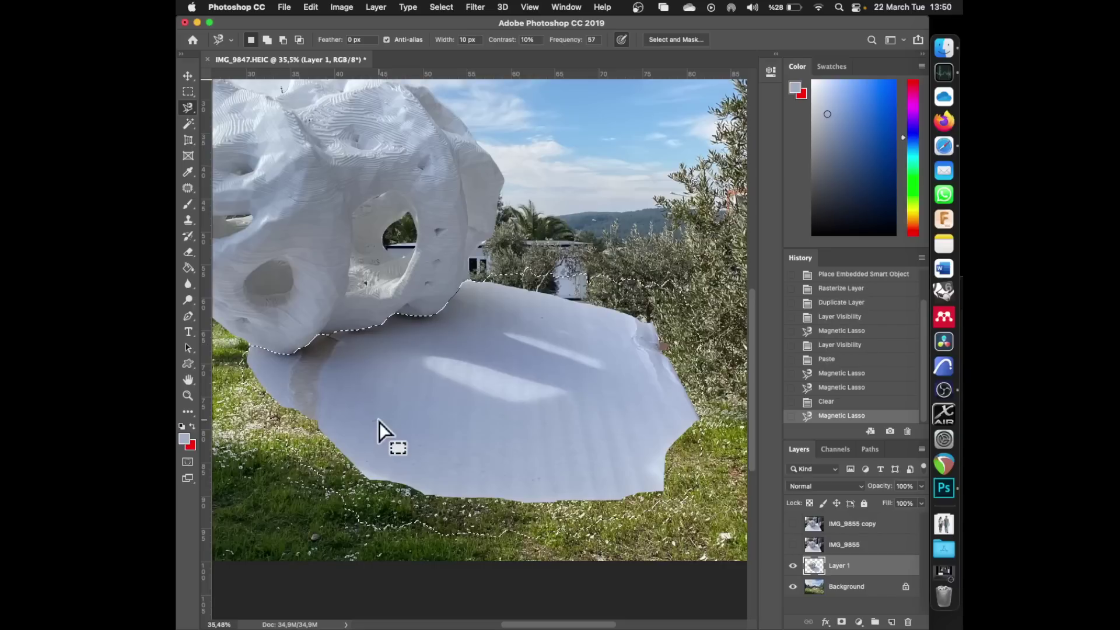
{"action": "right_click", "coordinate": [523, 409]}
{"action": "key", "text": "Escape"}
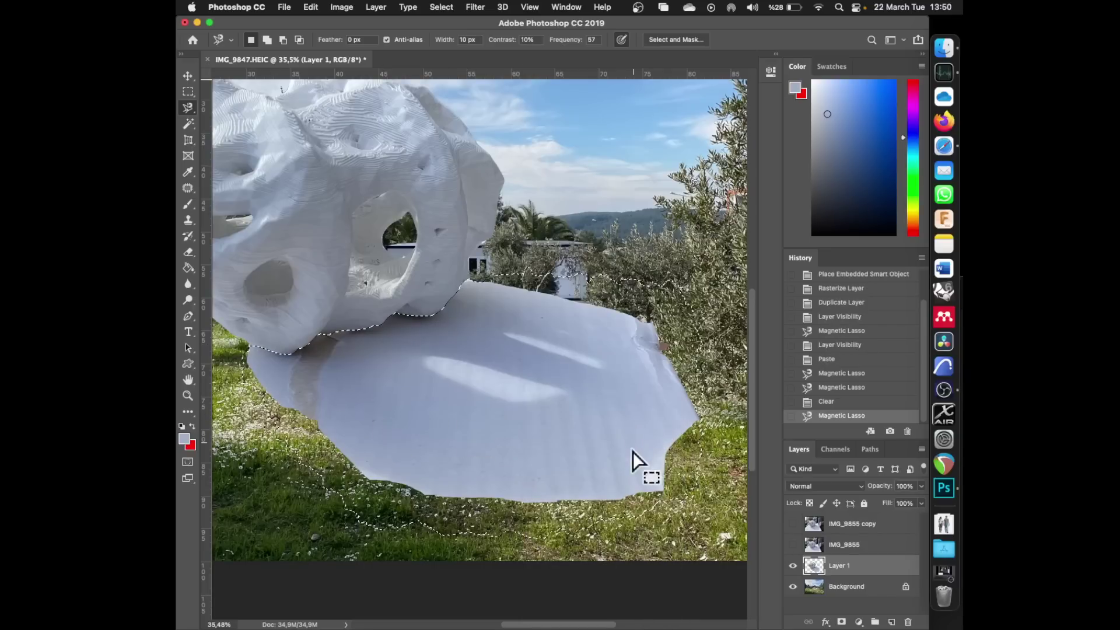
{"action": "right_click", "coordinate": [563, 394]}
{"action": "left_click", "coordinate": [603, 473]}
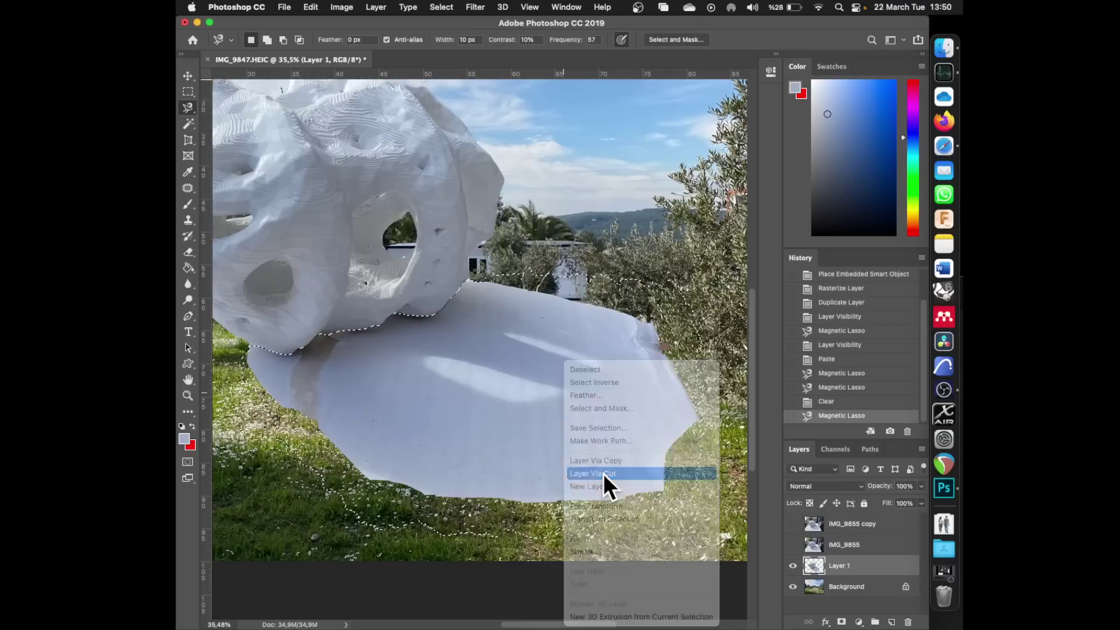
- Outline the two bright light patches inside the shadow with the Magnetic Lasso as one combined selection
{"action": "left_click", "coordinate": [489, 368]}
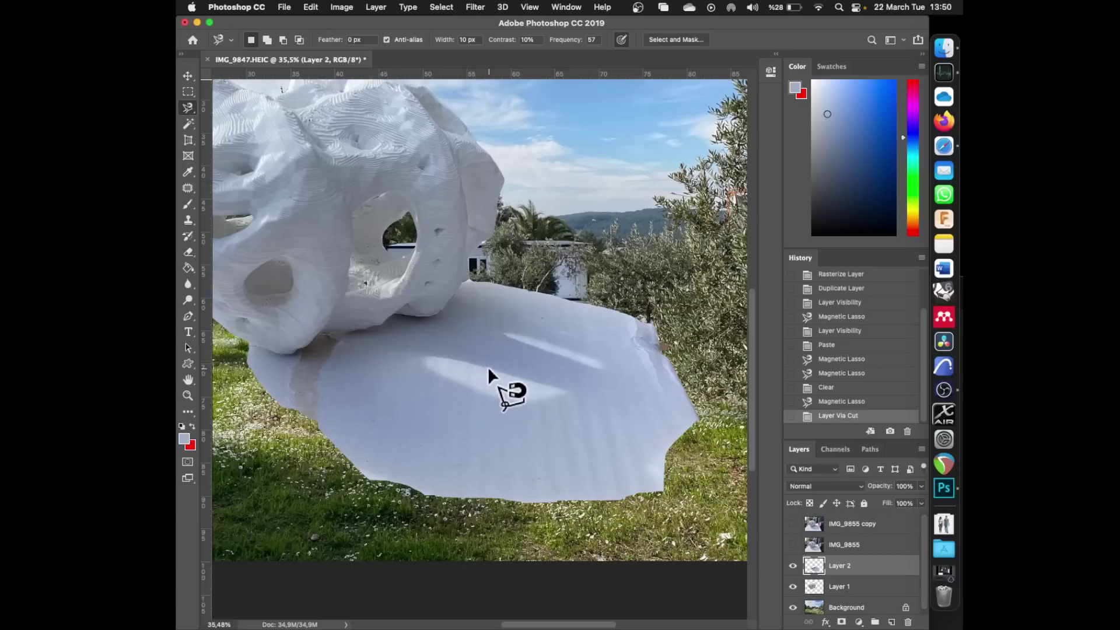
{"action": "left_click", "coordinate": [434, 355]}
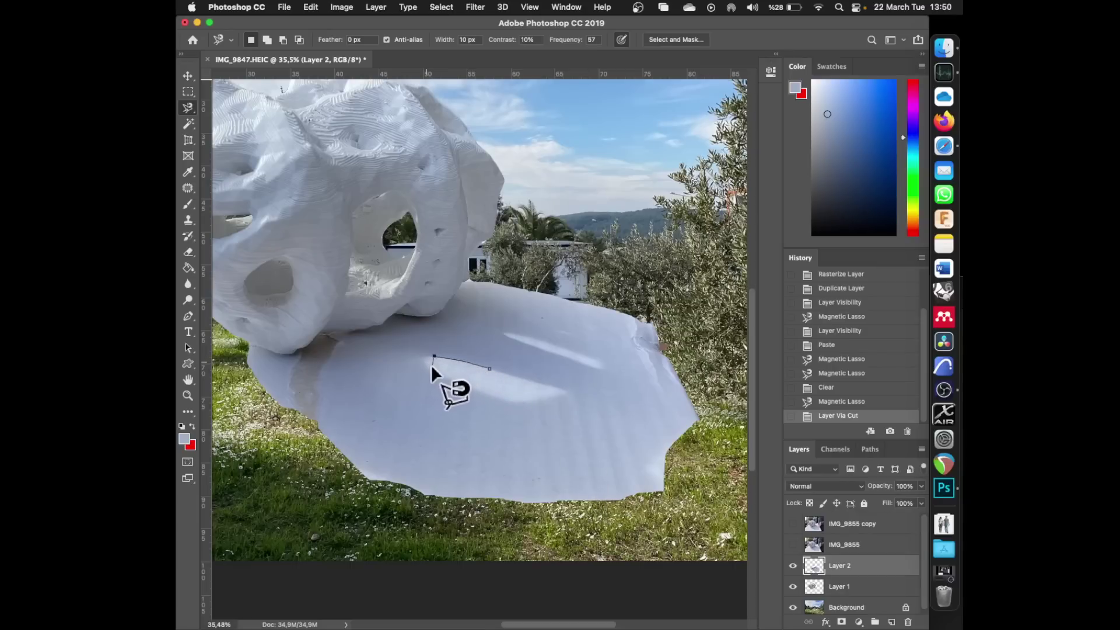
{"action": "left_click", "coordinate": [450, 372]}
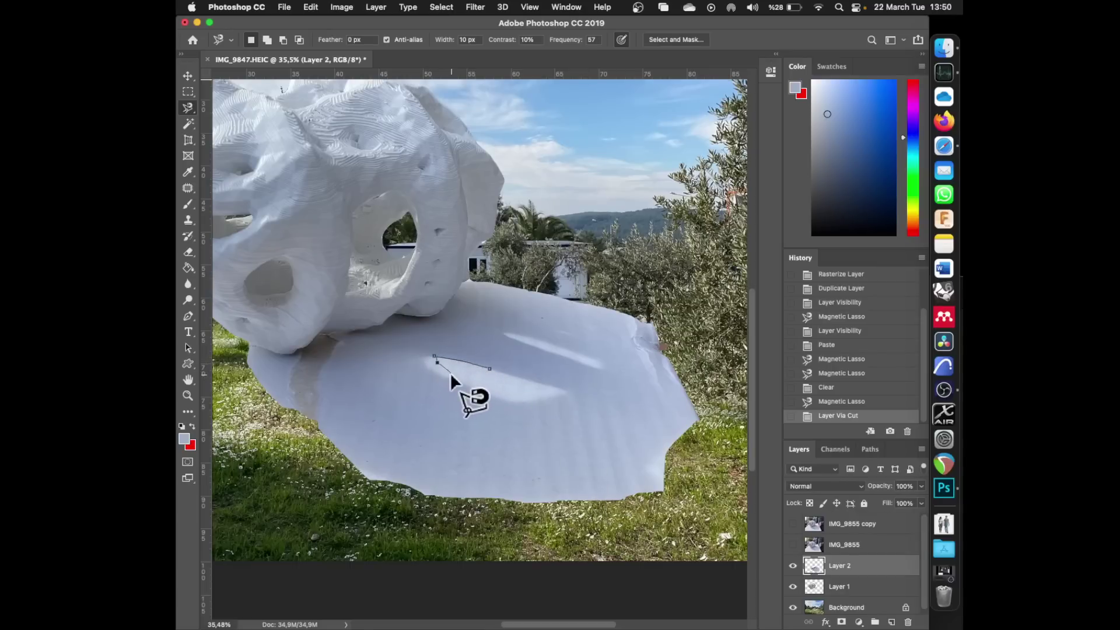
{"action": "left_click", "coordinate": [565, 392]}
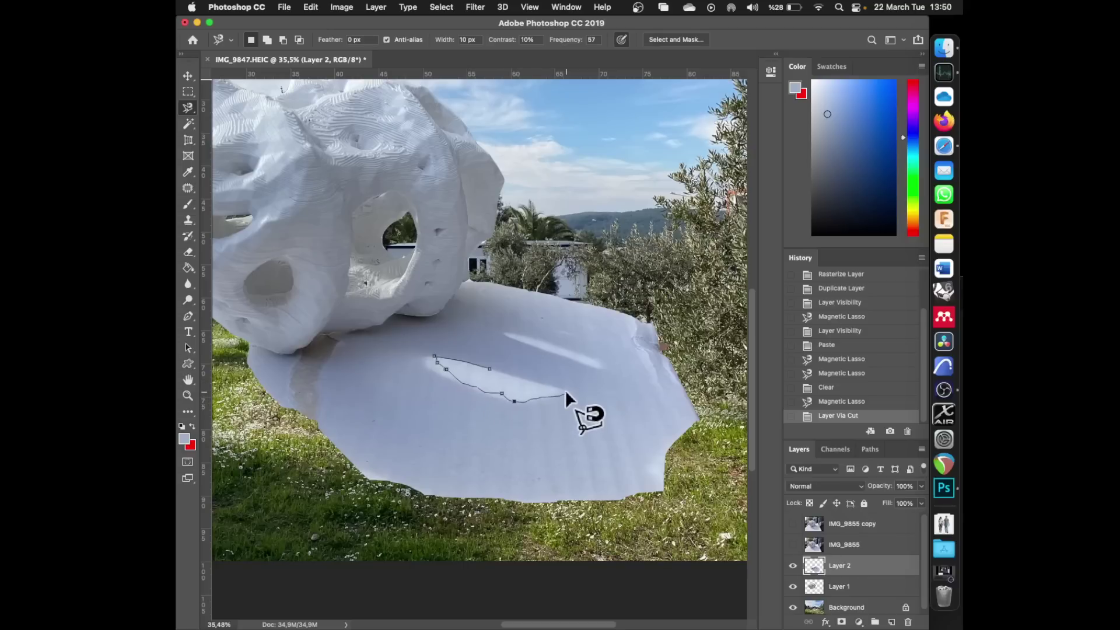
{"action": "double_click", "coordinate": [490, 370]}
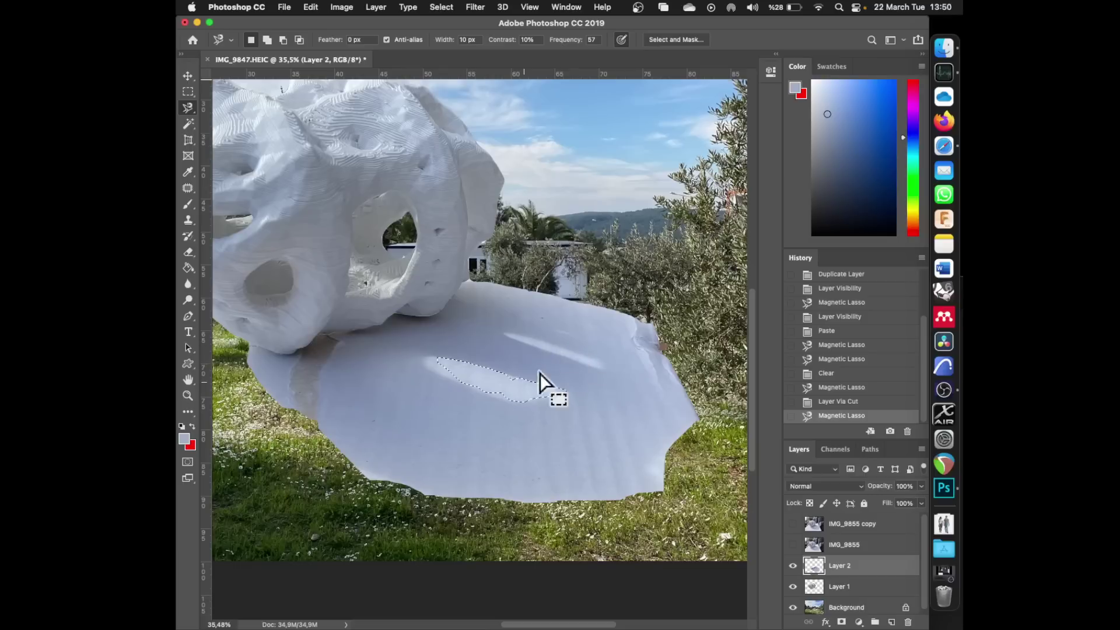
{"action": "left_click", "coordinate": [551, 344], "text": "shift"}
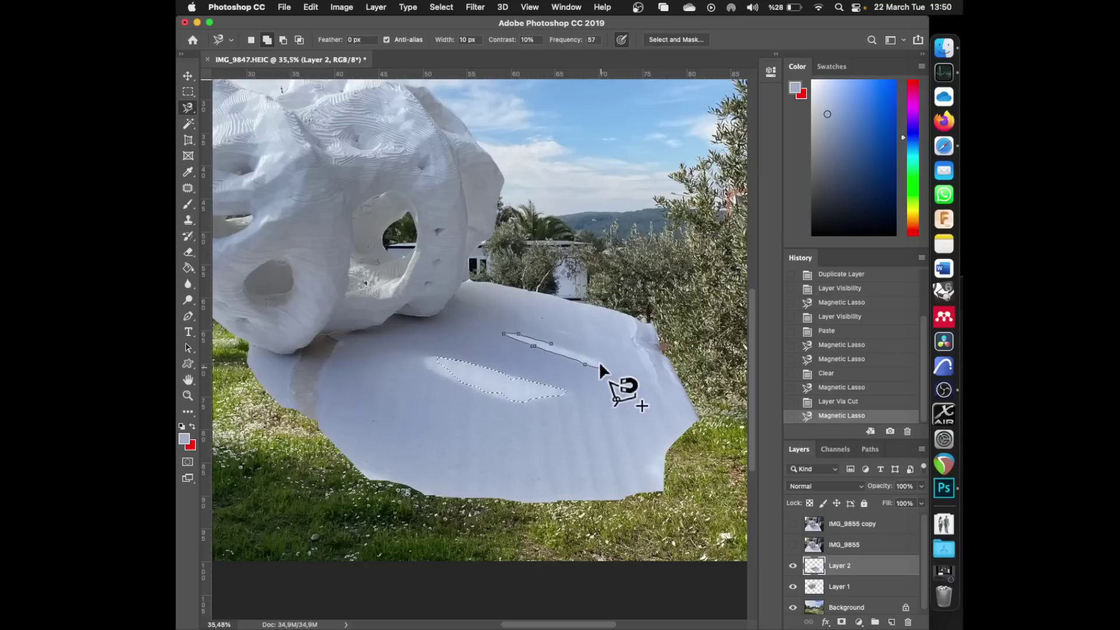
{"action": "double_click", "coordinate": [551, 341]}
- Extend the selection along the larger light patch's edges and pointed end so that it covers the whole patch
{"action": "scroll", "coordinate": [543, 433], "scroll_direction": "up", "scroll_amount": 6}
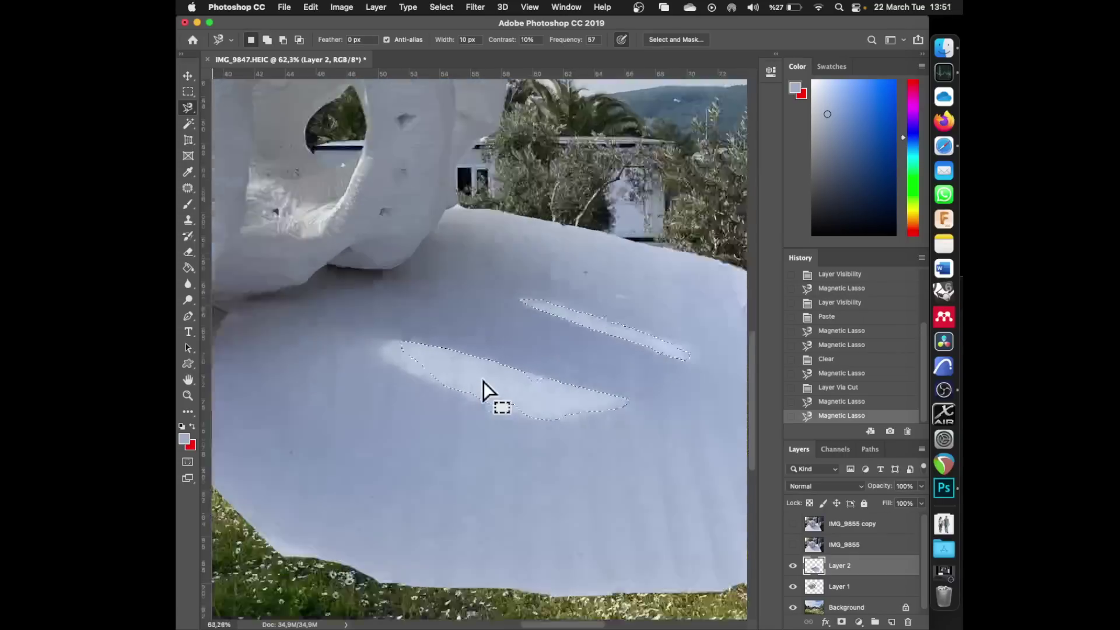
{"action": "key", "text": "shift"}
{"action": "left_click", "coordinate": [579, 383]}
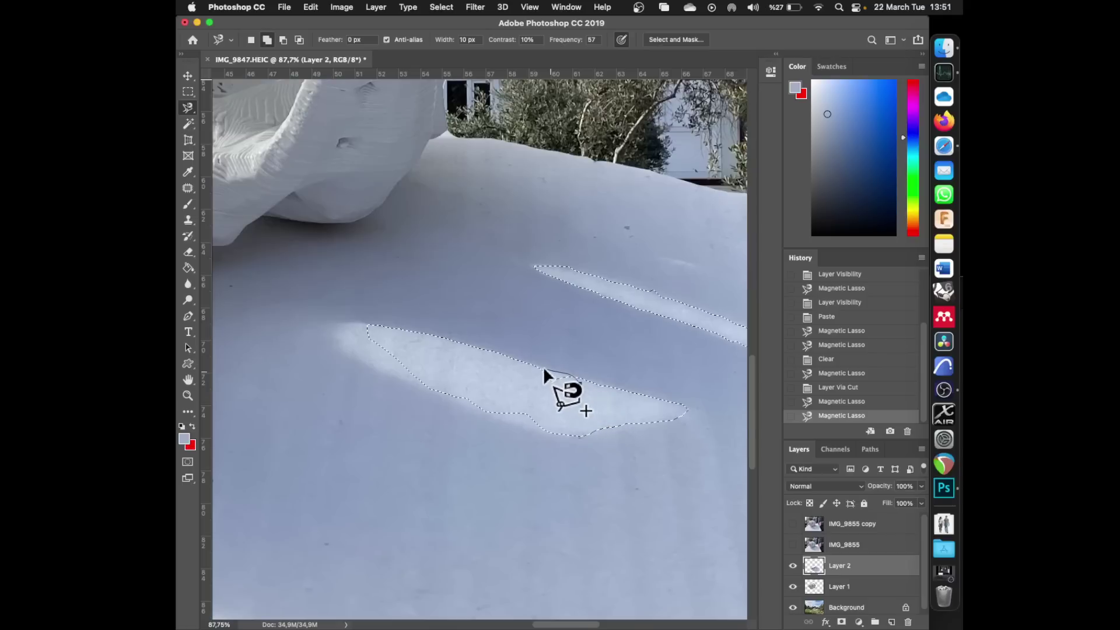
{"action": "double_click", "coordinate": [579, 394]}
{"action": "left_click", "coordinate": [551, 421]}
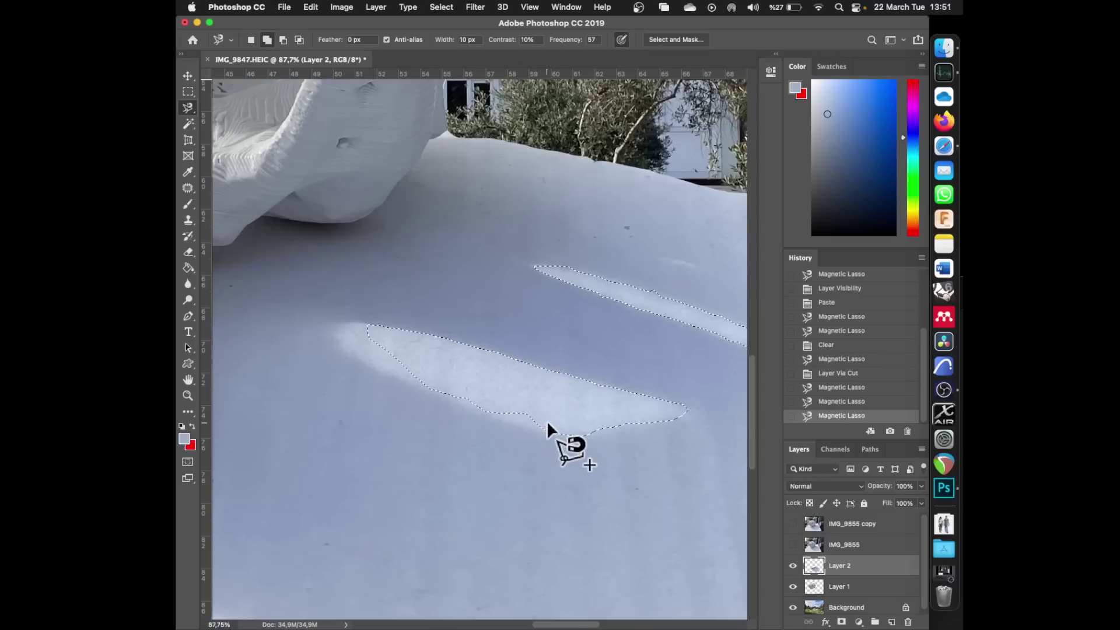
{"action": "left_click", "coordinate": [488, 412]}
{"action": "left_click", "coordinate": [481, 386]}
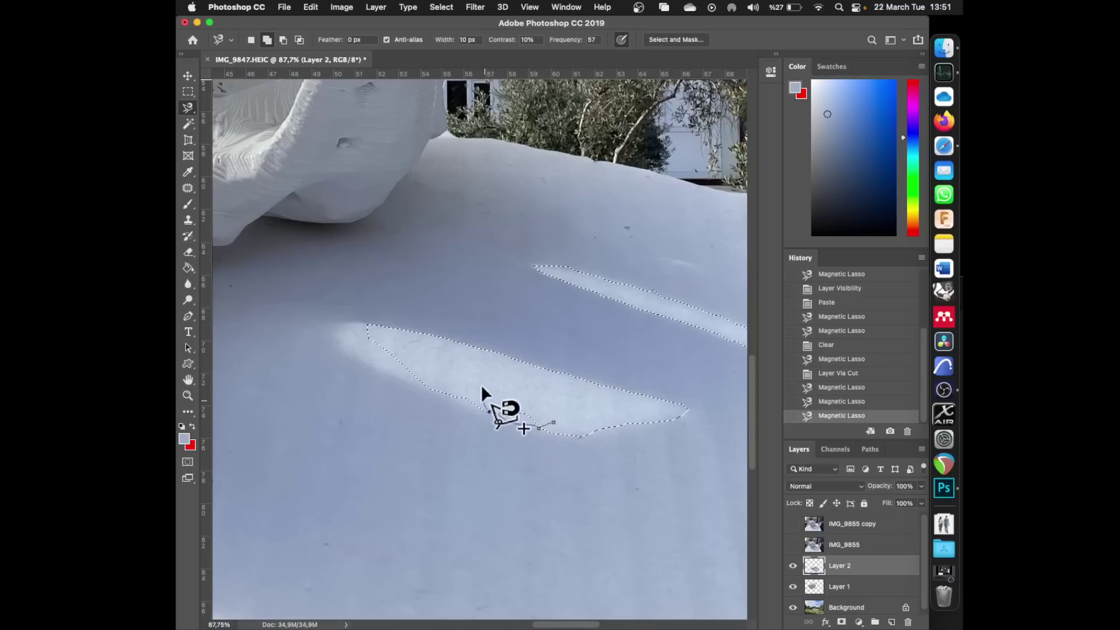
{"action": "double_click", "coordinate": [548, 391]}
{"action": "left_click", "coordinate": [440, 381]}
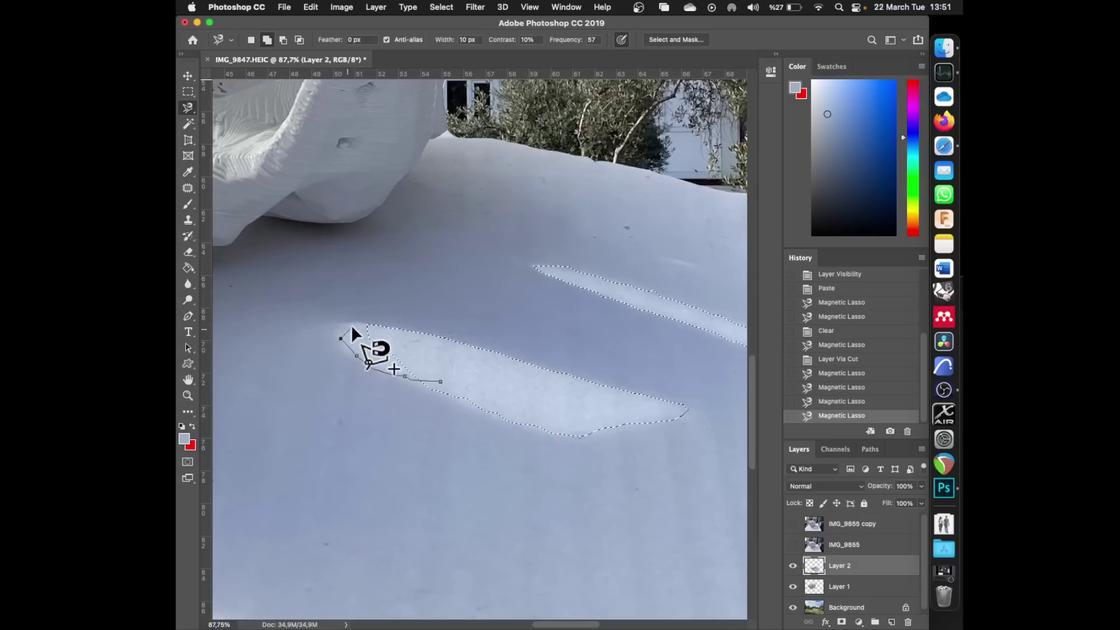
{"action": "double_click", "coordinate": [482, 383]}
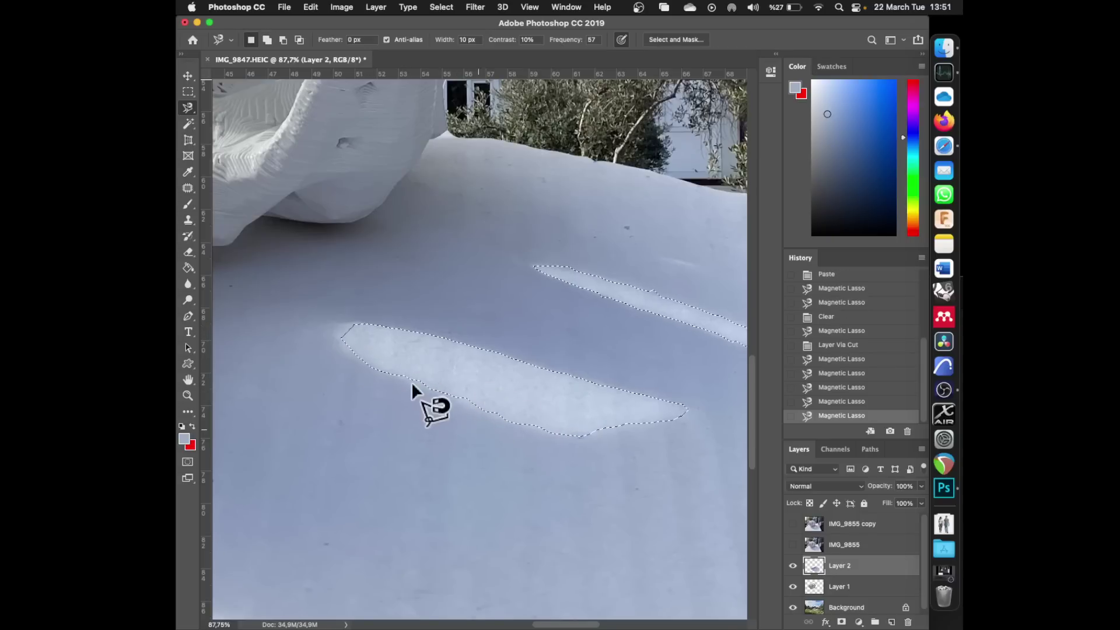
- Delete the selected light patches from the shadow on Layer 2 and clear the selection
{"action": "scroll", "coordinate": [587, 395], "scroll_direction": "down", "scroll_amount": 5}
{"action": "scroll", "coordinate": [587, 390], "scroll_direction": "down", "scroll_amount": 1}
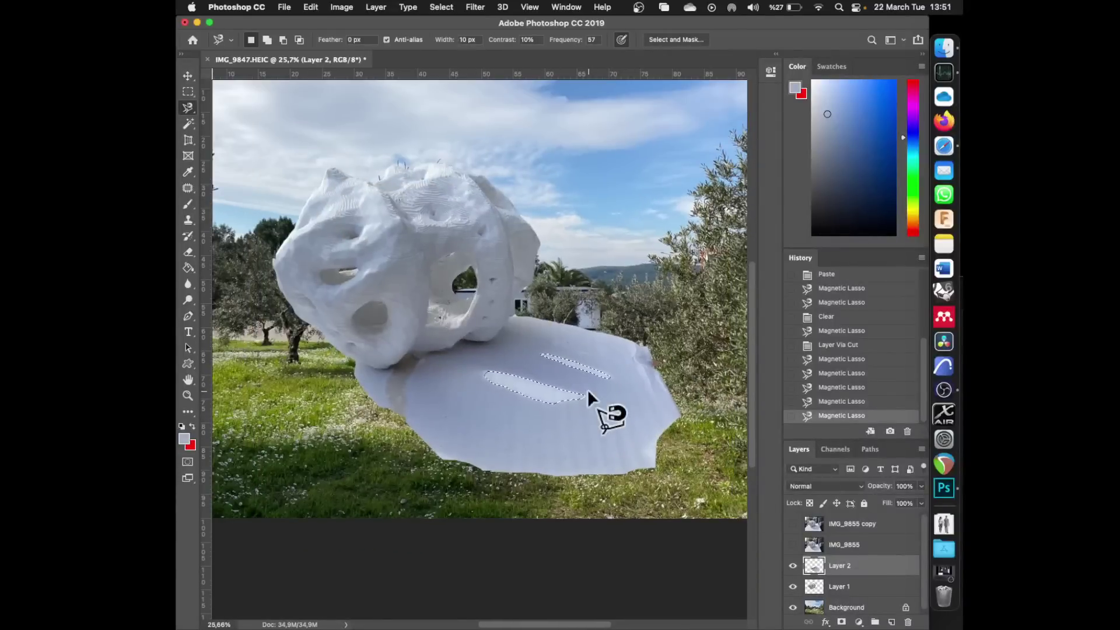
{"action": "key", "text": "BackSpace"}
{"action": "key", "text": "m"}
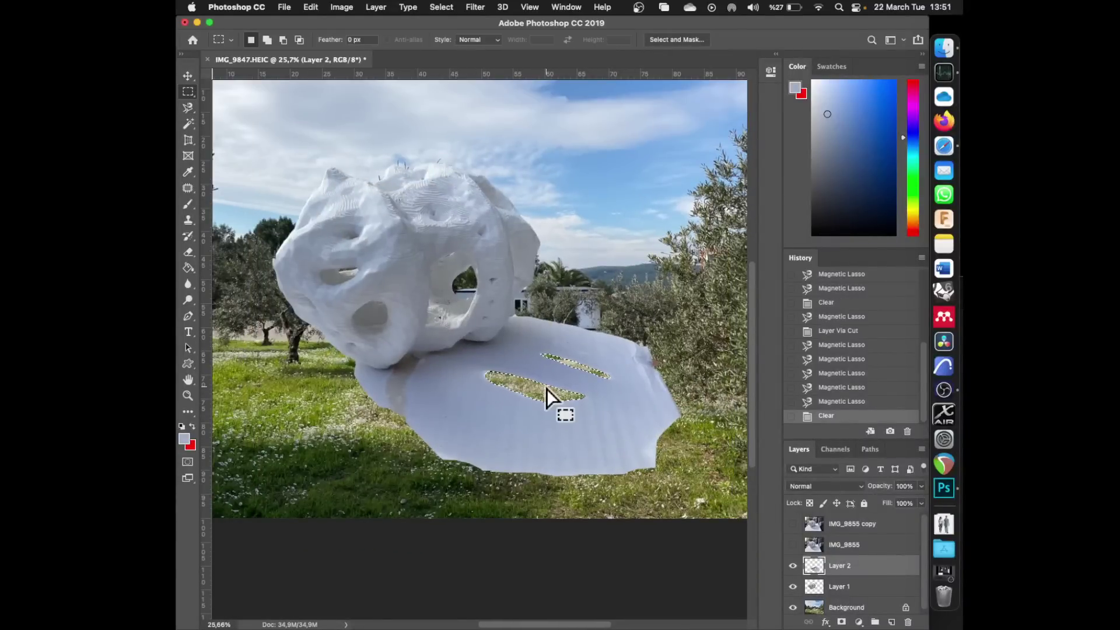
{"action": "key", "text": "super+d"}
{"action": "scroll", "coordinate": [454, 370], "scroll_direction": "down", "scroll_amount": 2}
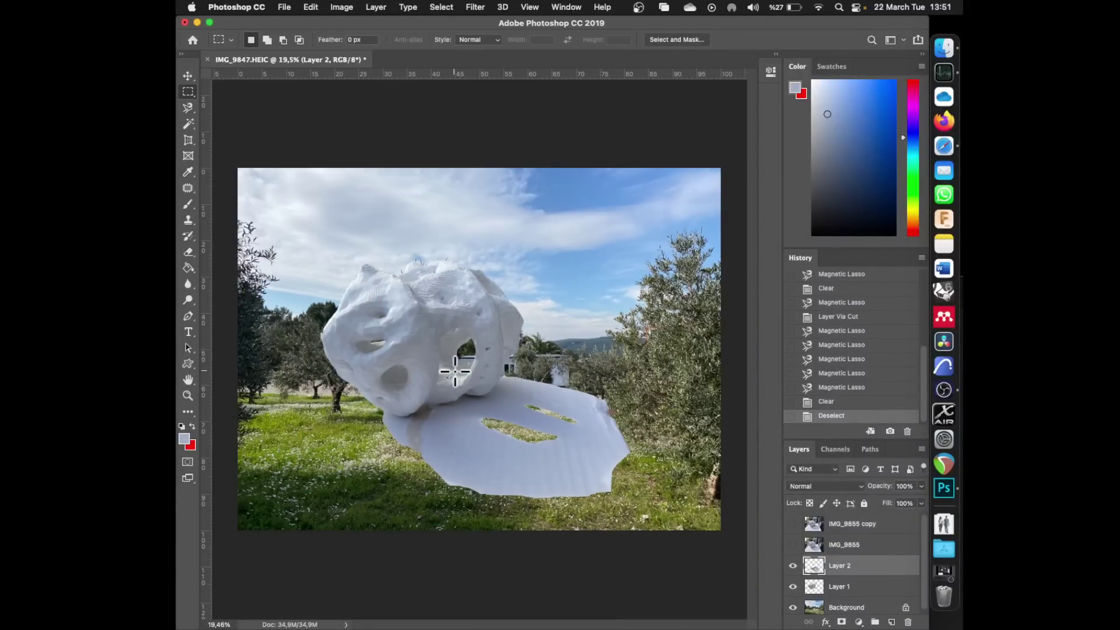
{"action": "key", "text": "super+t"}
{"action": "key", "text": "Escape"}
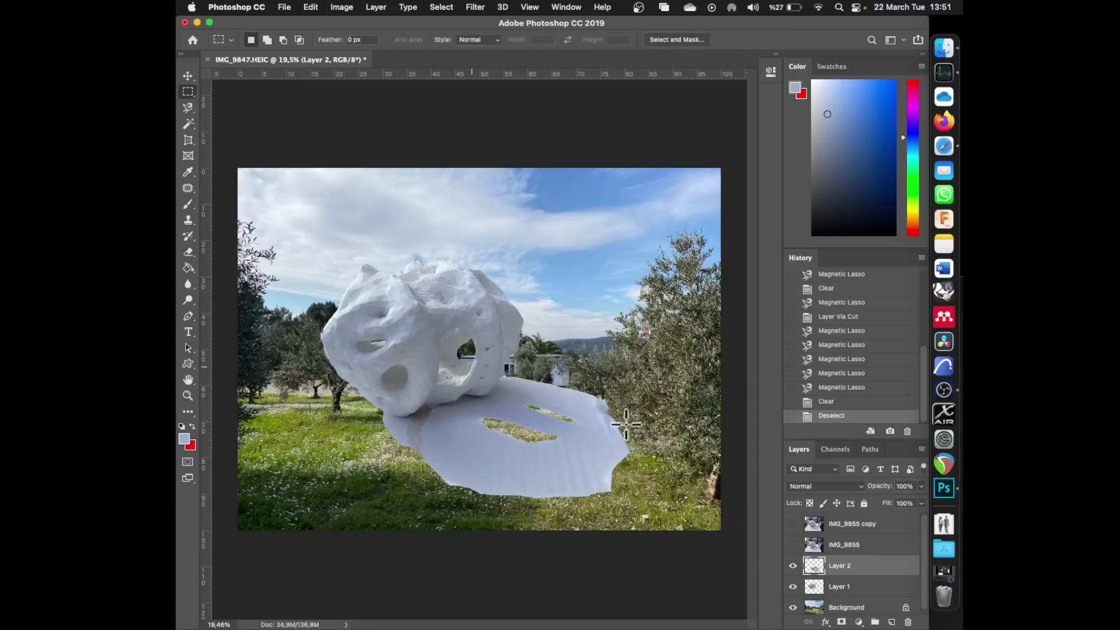
- Group Layer 1 and Layer 2, check the group by toggling its visibility, and expand it
{"action": "scroll", "coordinate": [851, 574], "scroll_direction": "down", "scroll_amount": 1}
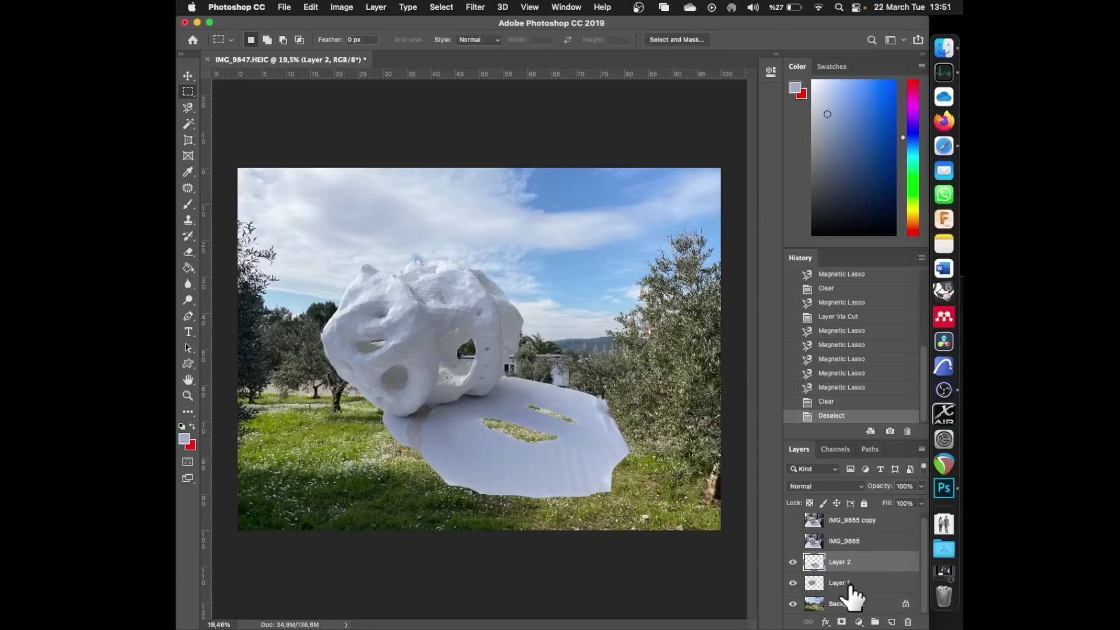
{"action": "left_click", "coordinate": [851, 580], "text": "shift"}
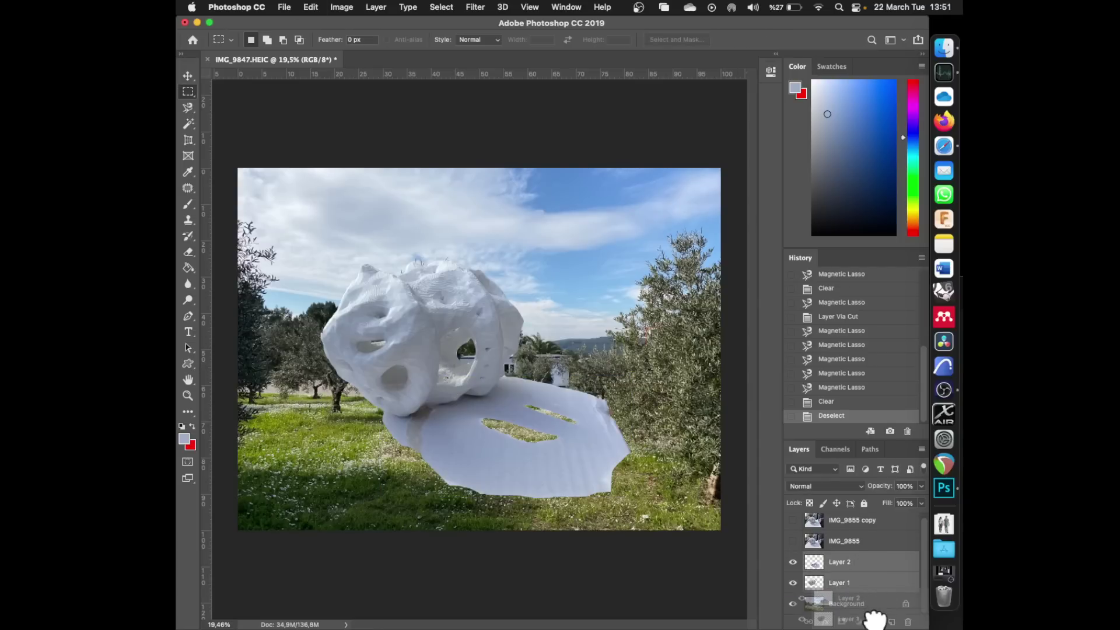
{"action": "left_click", "coordinate": [875, 622]}
{"action": "left_click", "coordinate": [794, 563]}
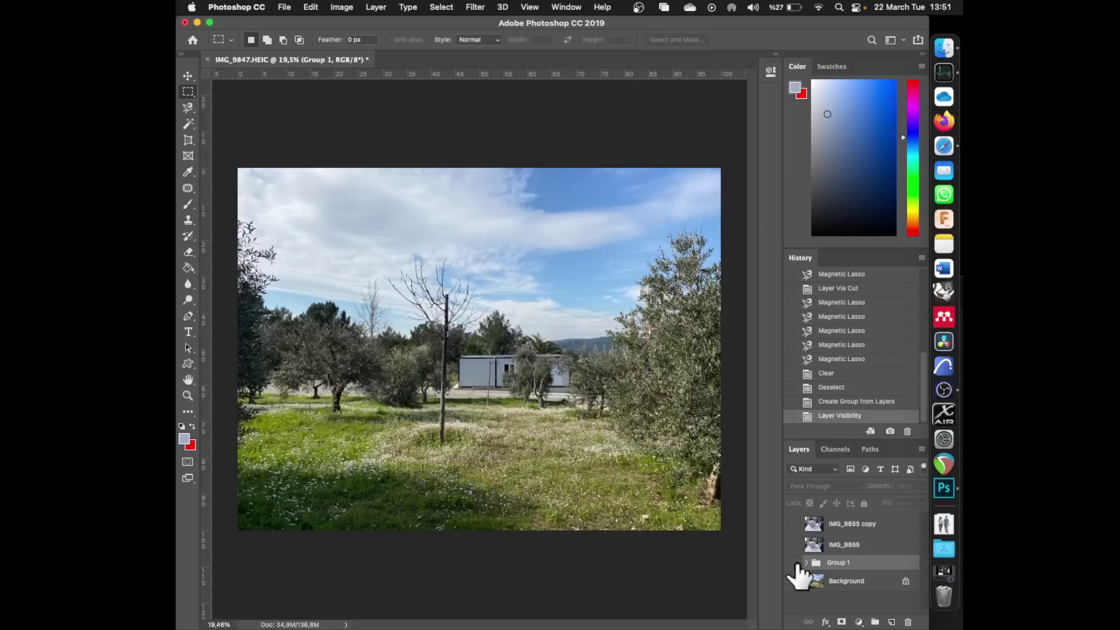
{"action": "left_click", "coordinate": [794, 563]}
{"action": "left_click", "coordinate": [806, 562]}
- Try to scale Group 1 down proportionally to about 71% with Free Transform
{"action": "scroll", "coordinate": [582, 442], "scroll_direction": "down", "scroll_amount": 2}
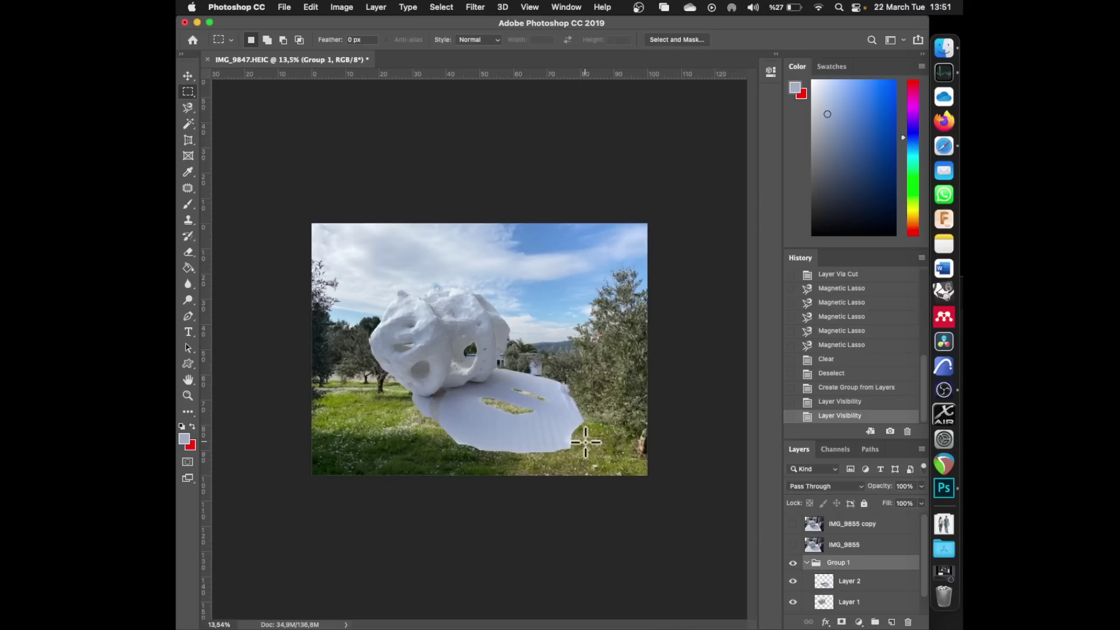
{"action": "key", "text": "super+t"}
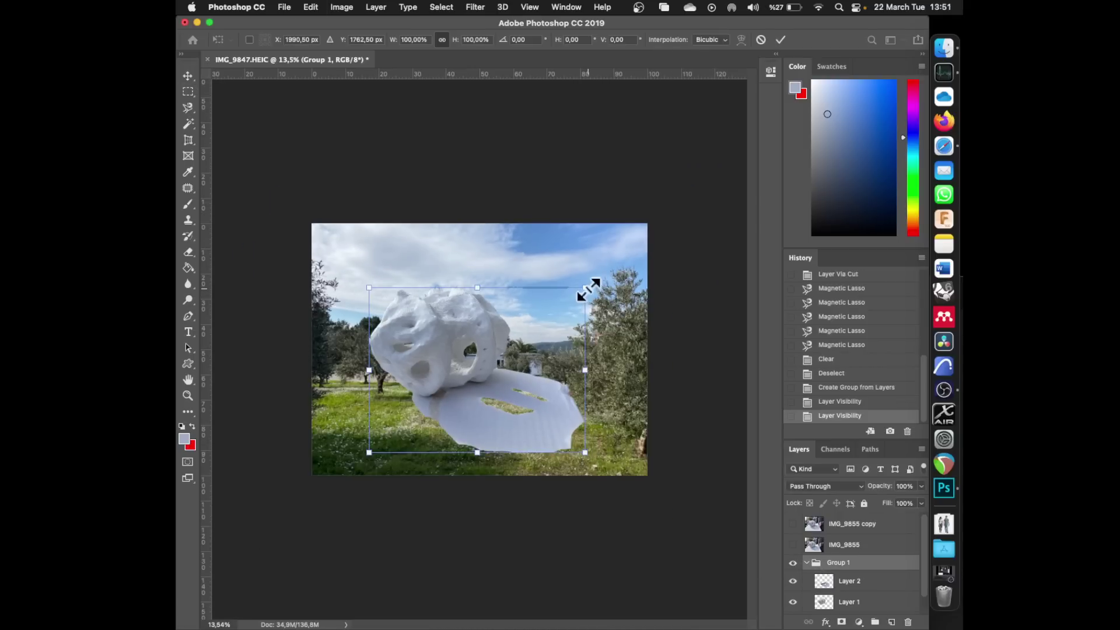
{"action": "left_click_drag", "start_coordinate": [584, 288], "coordinate": [523, 336]}
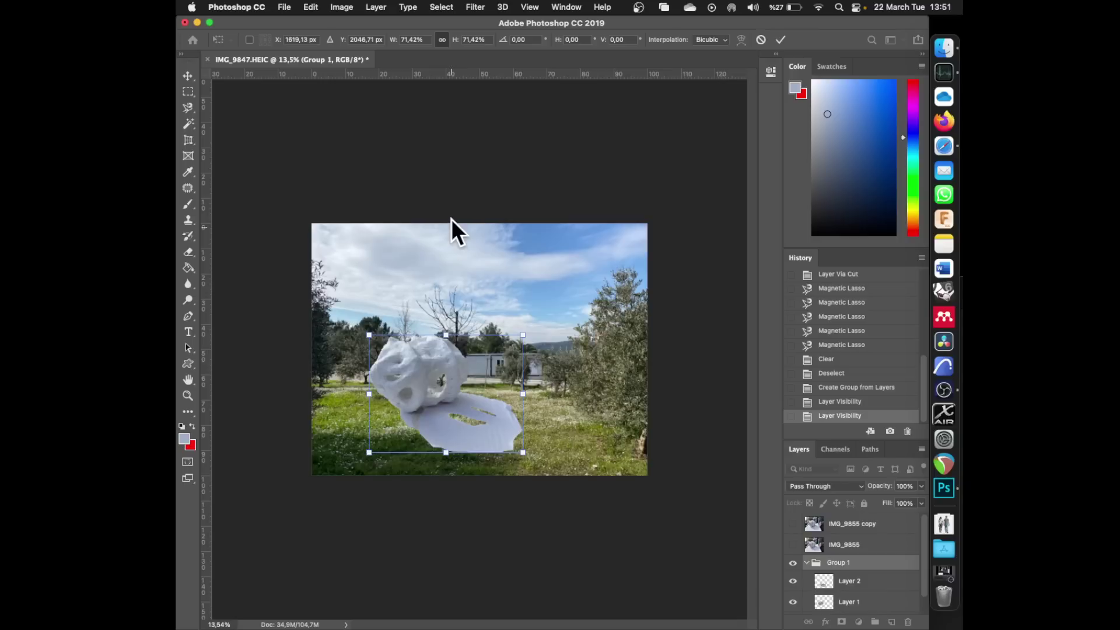
{"action": "key", "text": "Escape"}
{"action": "key", "text": "m"}
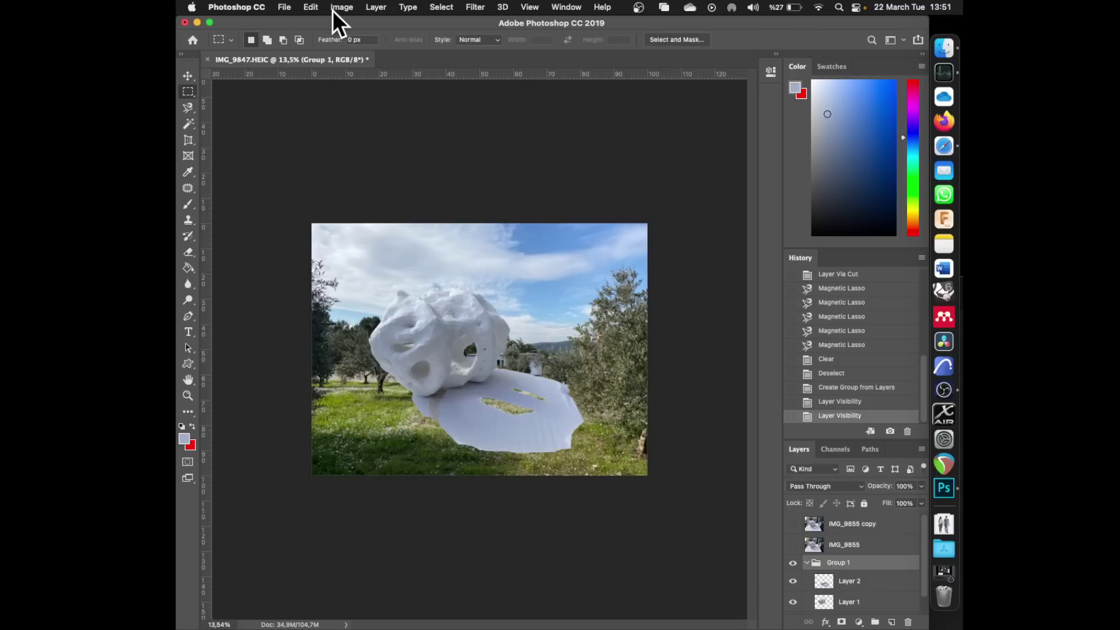
- Distort Group 1 by lowering its upper corners and pulling them inward, reducing its height to about 80%, and apply the transform
{"action": "left_click", "coordinate": [308, 7]}
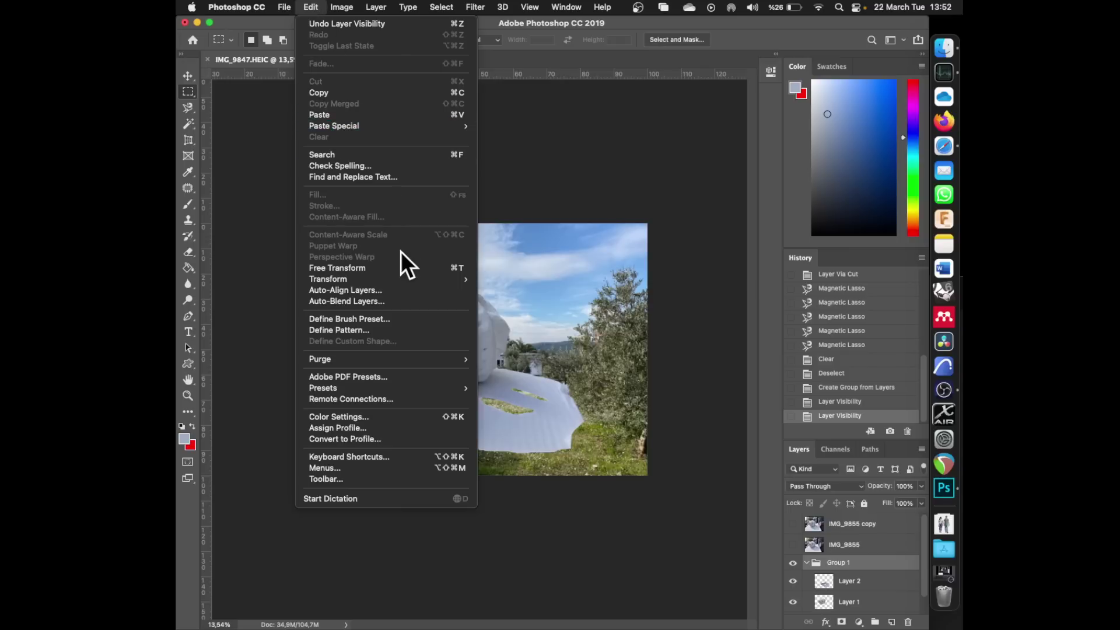
{"action": "mouse_move", "coordinate": [402, 280]}
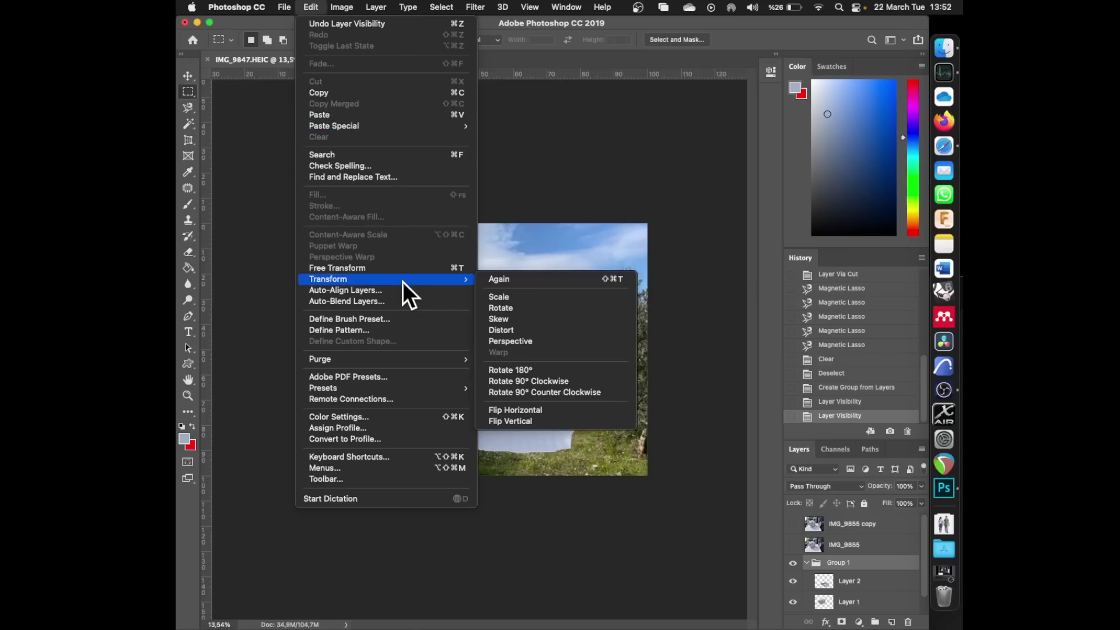
{"action": "left_click", "coordinate": [534, 331]}
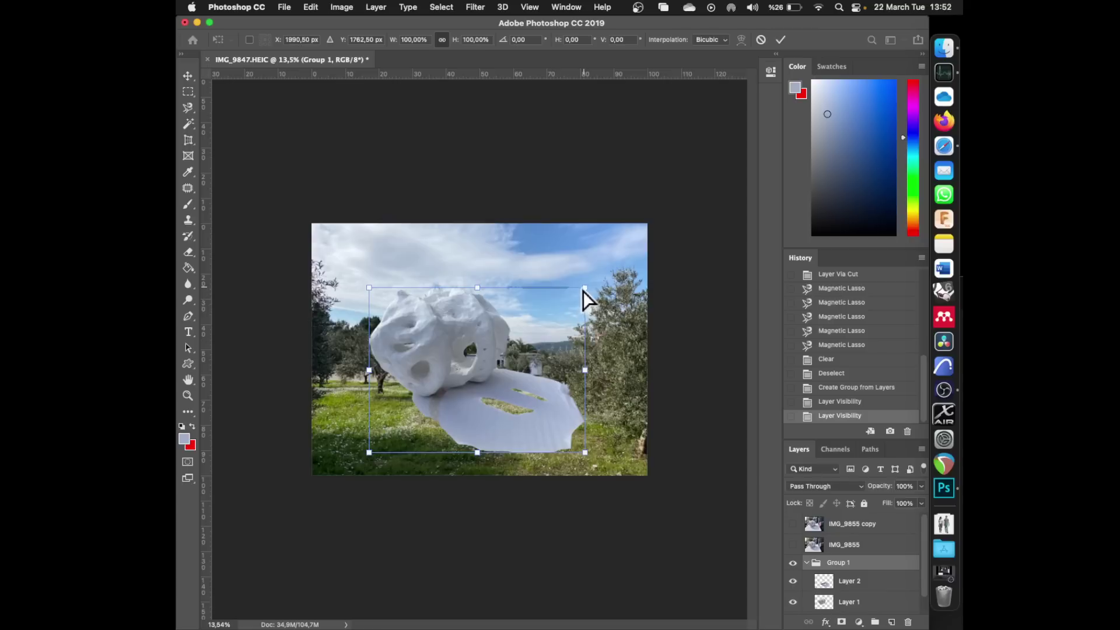
{"action": "left_click_drag", "start_coordinate": [583, 290], "coordinate": [567, 303]}
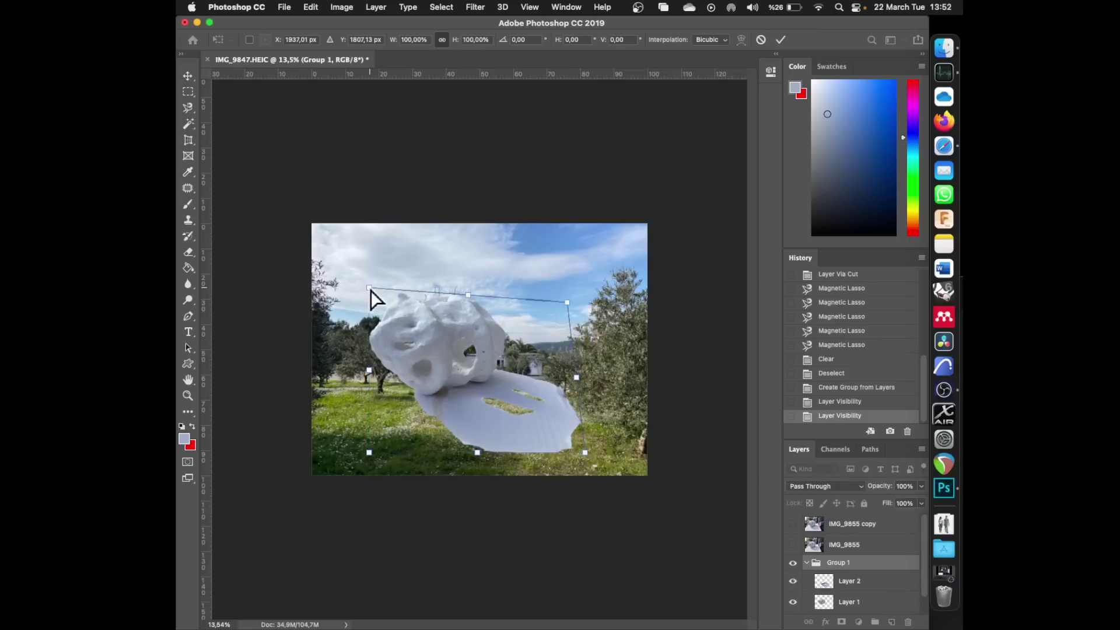
{"action": "left_click_drag", "start_coordinate": [370, 290], "coordinate": [387, 318]}
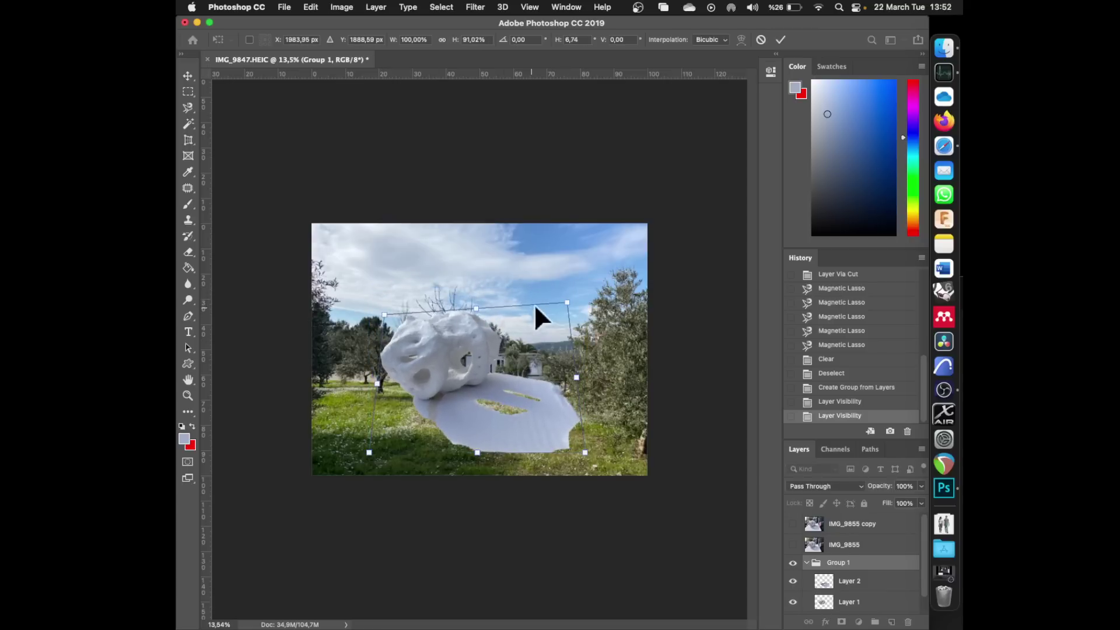
{"action": "left_click_drag", "start_coordinate": [568, 302], "coordinate": [561, 314]}
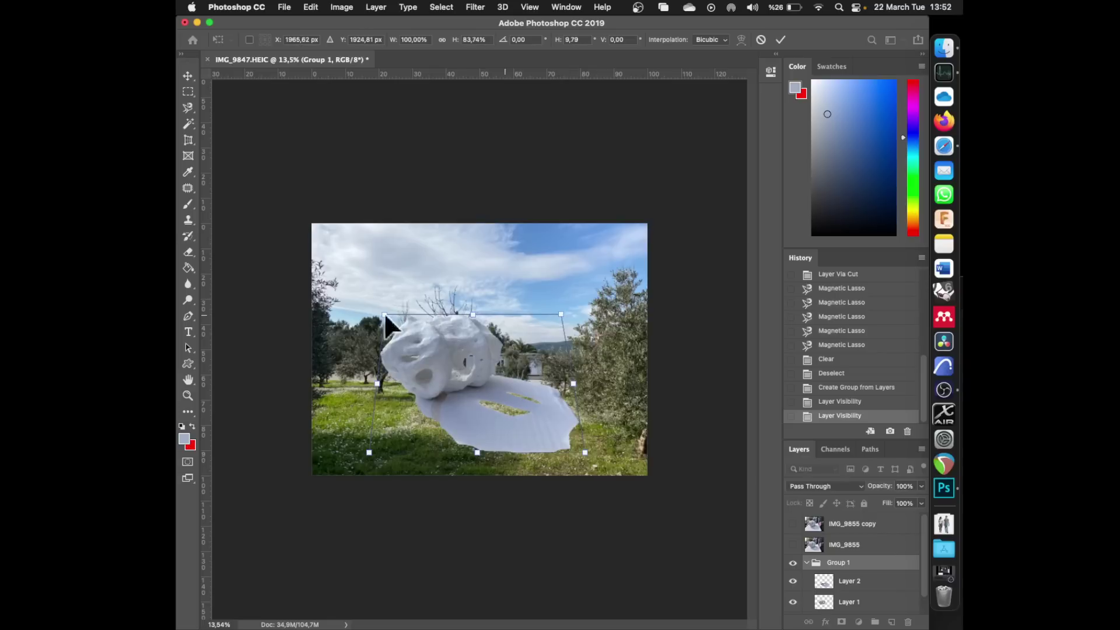
{"action": "left_click_drag", "start_coordinate": [384, 316], "coordinate": [393, 319]}
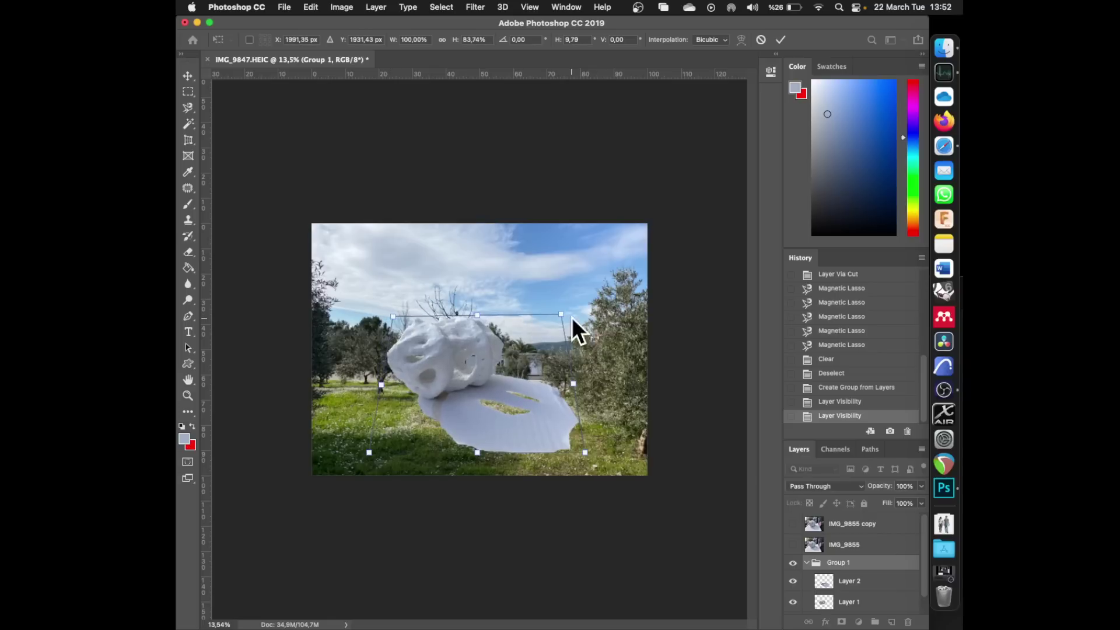
{"action": "left_click_drag", "start_coordinate": [561, 315], "coordinate": [611, 290]}
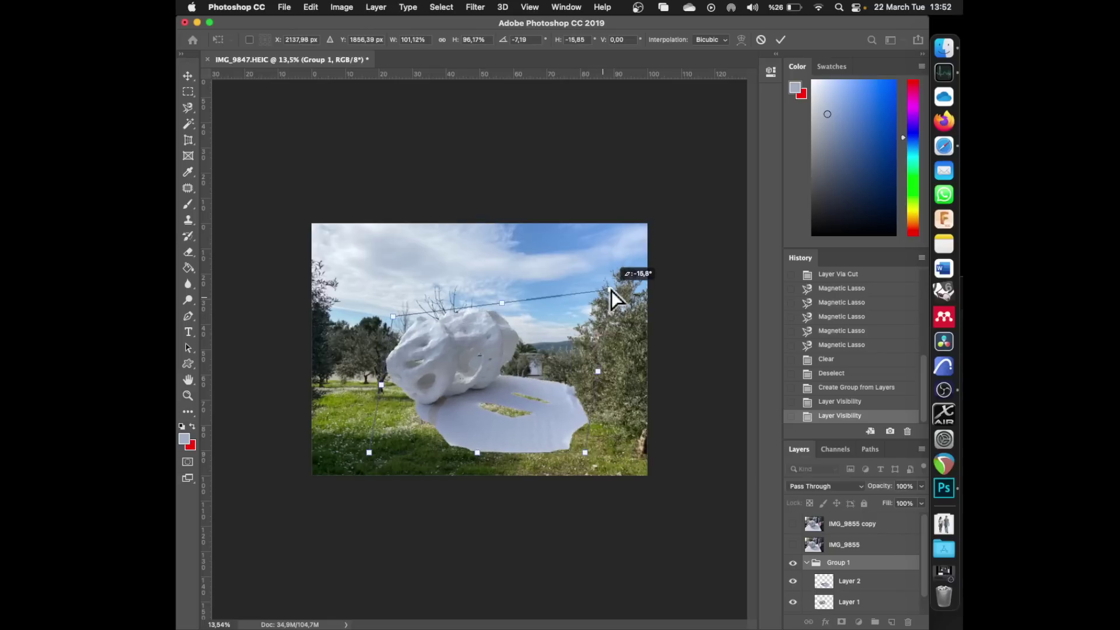
{"action": "mouse_move", "coordinate": [388, 319]}
{"action": "left_mouse_down"}
{"action": "mouse_move", "coordinate": [335, 292]}
{"action": "mouse_move", "coordinate": [359, 324]}
{"action": "mouse_move", "coordinate": [408, 345]}
{"action": "mouse_move", "coordinate": [407, 319]}
{"action": "left_mouse_up"}
{"action": "left_click_drag", "start_coordinate": [614, 291], "coordinate": [559, 322]}
{"action": "left_click_drag", "start_coordinate": [407, 323], "coordinate": [391, 337]}
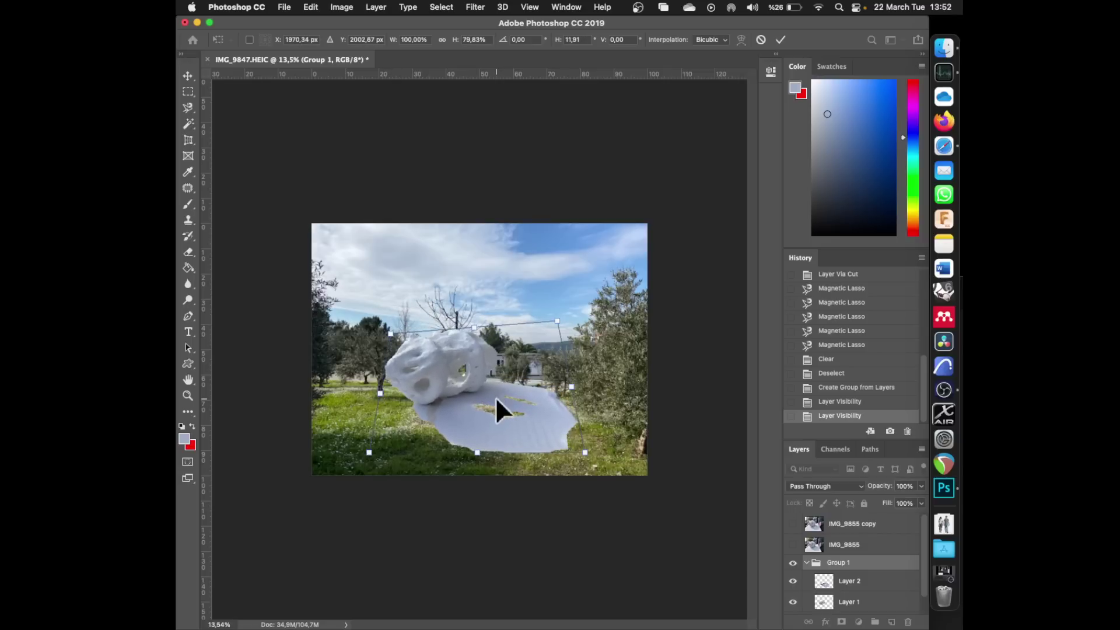
{"action": "key", "text": "Return"}
- Move Group 1 slightly to the right and down over the grass
{"action": "key", "text": "v"}
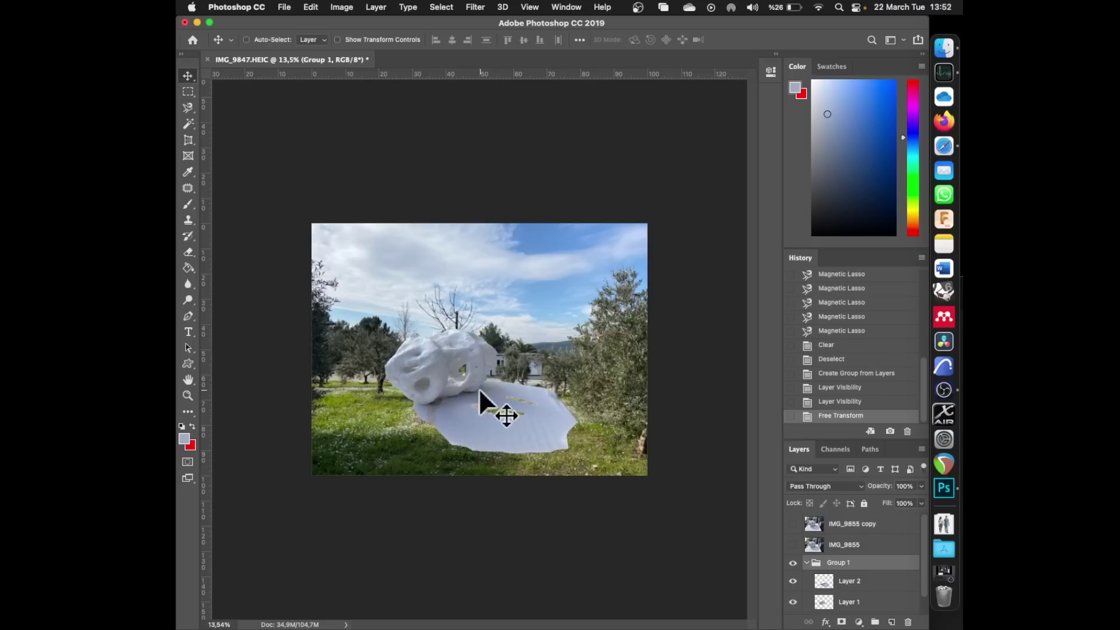
{"action": "mouse_move", "coordinate": [476, 390]}
{"action": "left_mouse_down"}
{"action": "mouse_move", "coordinate": [472, 408]}
{"action": "mouse_move", "coordinate": [460, 385]}
{"action": "mouse_move", "coordinate": [475, 343]}
{"action": "mouse_move", "coordinate": [478, 397]}
{"action": "mouse_move", "coordinate": [471, 373]}
{"action": "mouse_move", "coordinate": [461, 393]}
{"action": "left_mouse_up"}
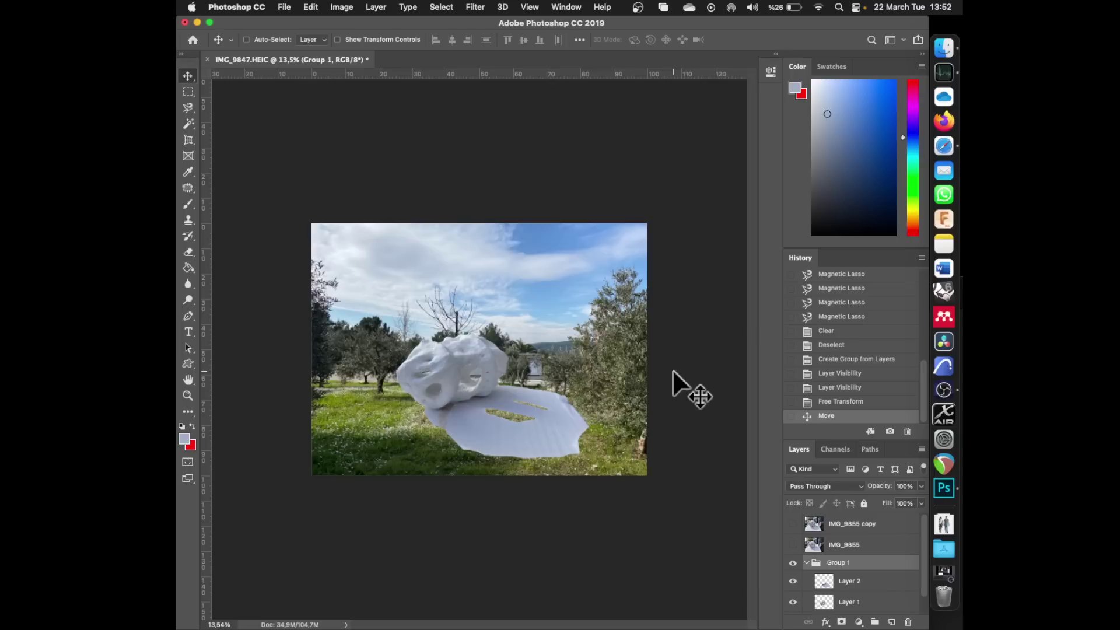
{"action": "scroll", "coordinate": [545, 415], "scroll_direction": "up", "scroll_amount": 3}
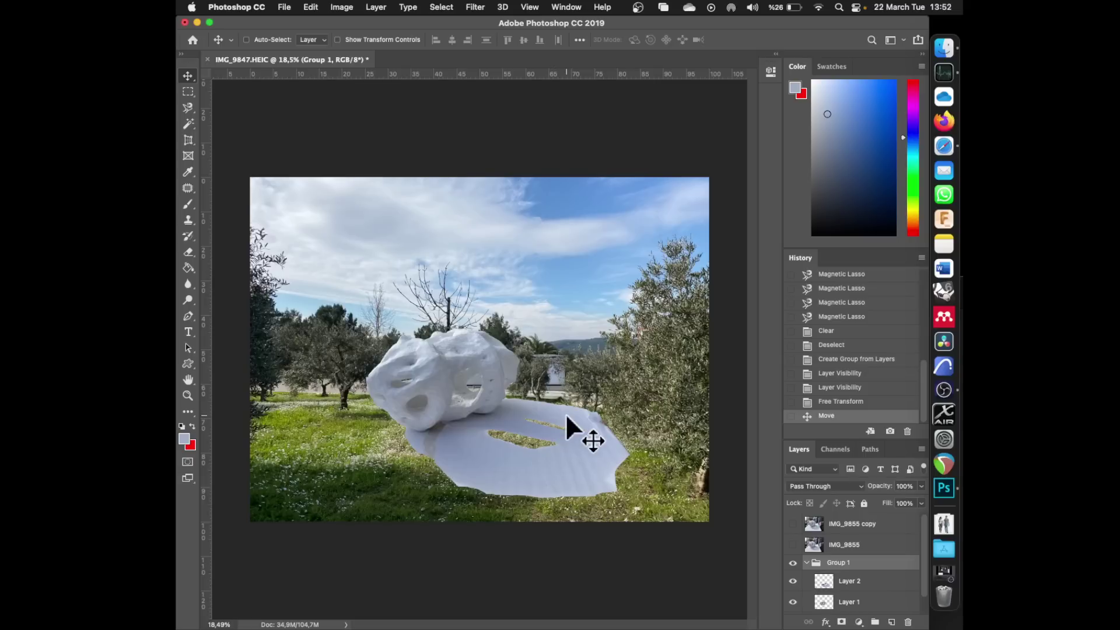
{"action": "key", "text": "super+t"}
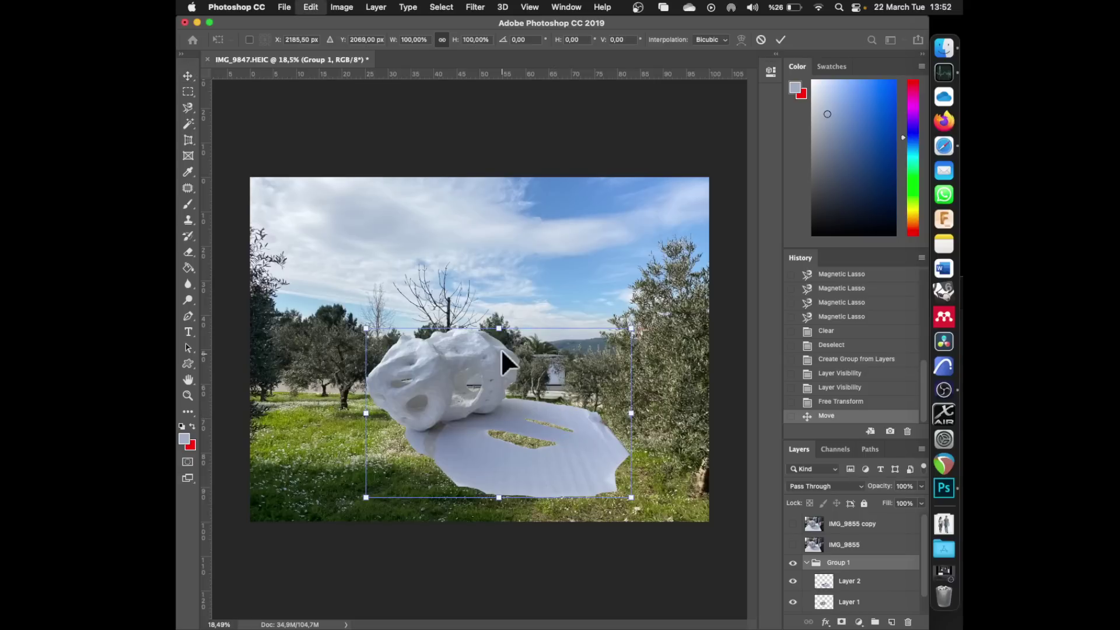
{"action": "key", "text": "Return"}
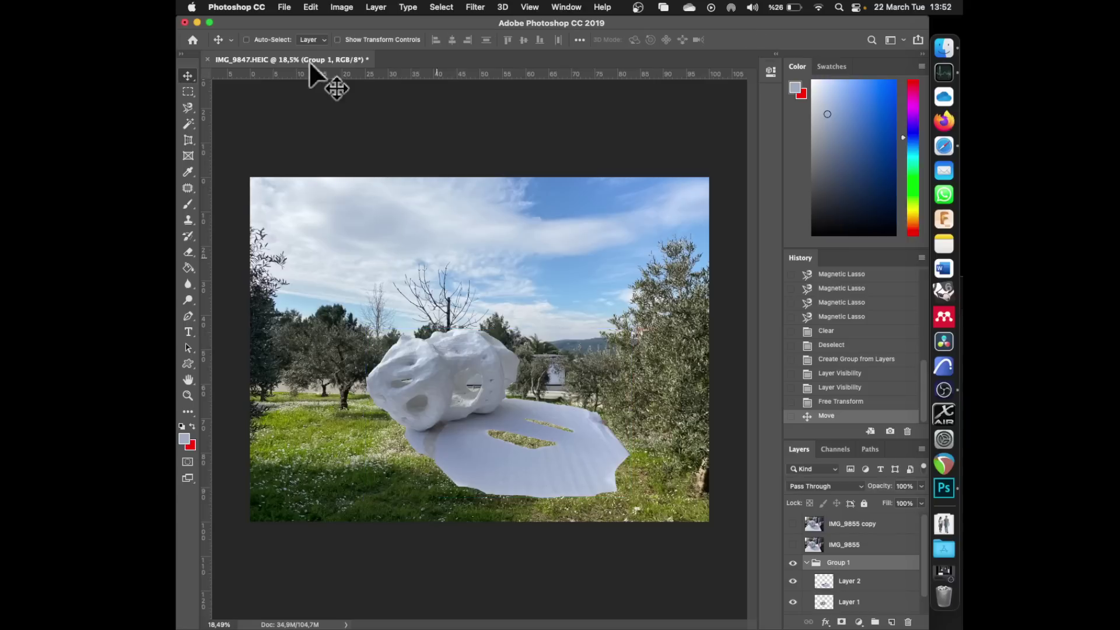
- Distort Group 1 again to about 90% height with its upper corners drawn inward, and shift it farther right and down
{"action": "left_click", "coordinate": [342, 8]}
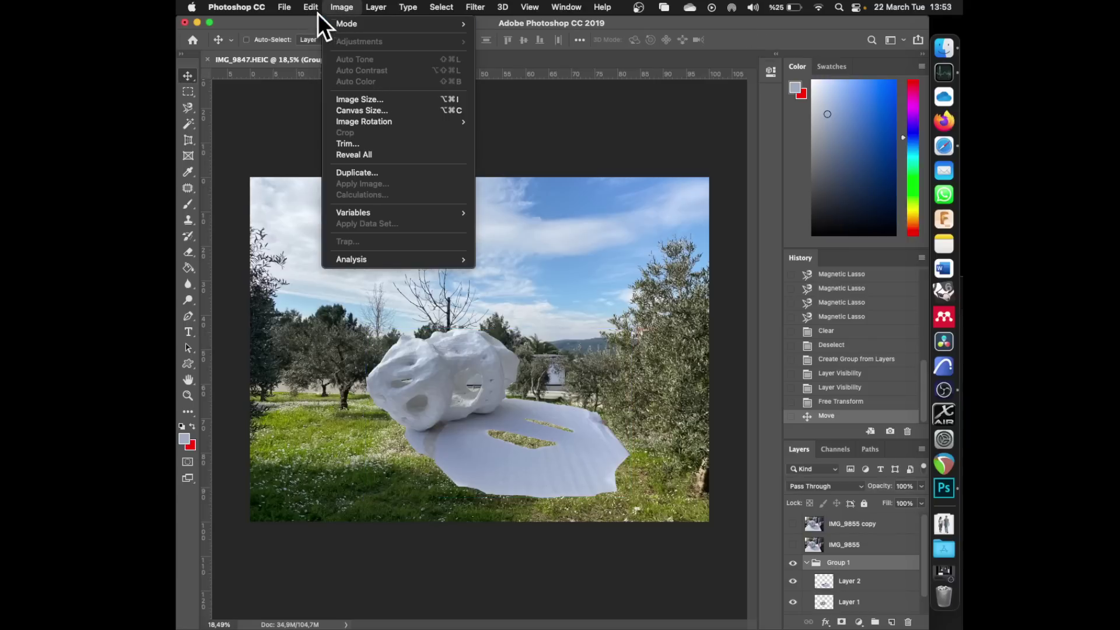
{"action": "mouse_move", "coordinate": [315, 11]}
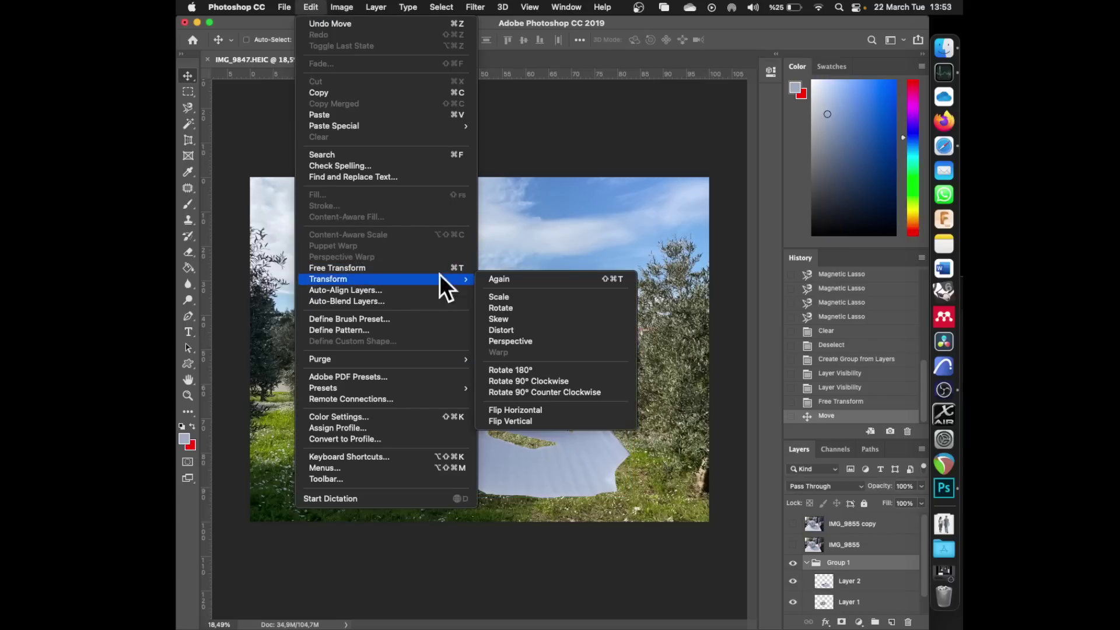
{"action": "left_click", "coordinate": [507, 330]}
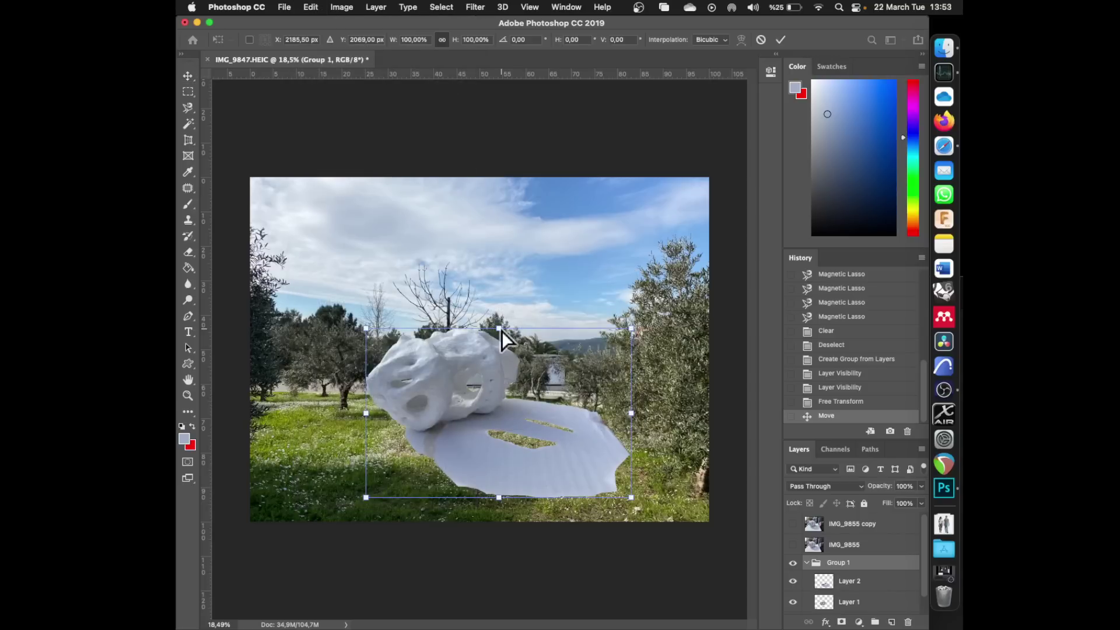
{"action": "left_click_drag", "start_coordinate": [500, 329], "coordinate": [500, 341]}
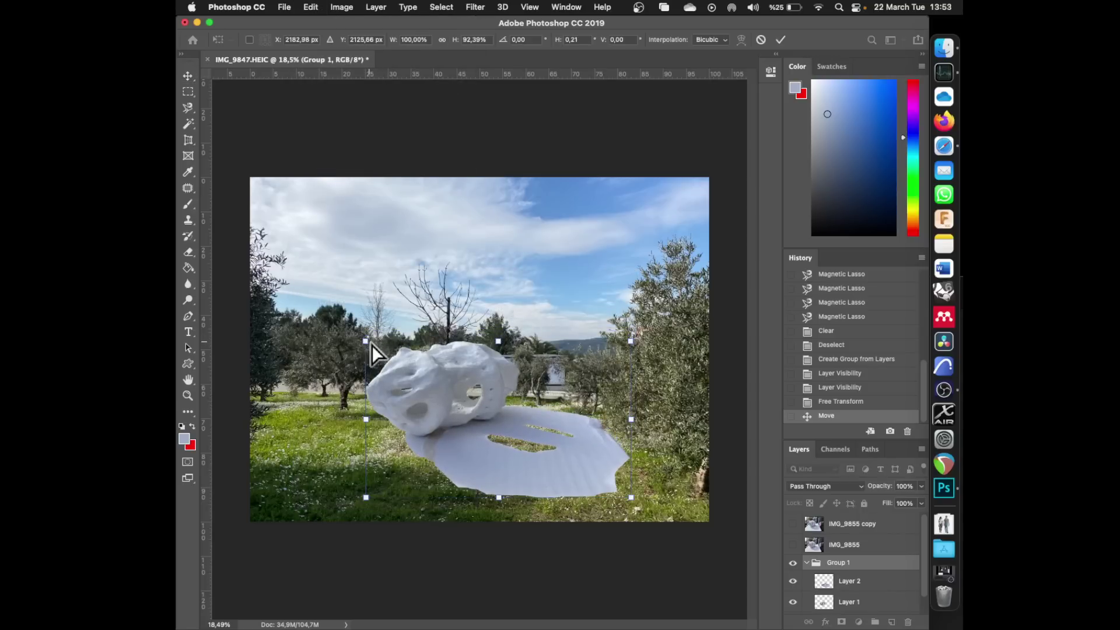
{"action": "left_click_drag", "start_coordinate": [372, 345], "coordinate": [386, 346]}
{"action": "left_click_drag", "start_coordinate": [631, 345], "coordinate": [608, 349]}
{"action": "left_click_drag", "start_coordinate": [379, 341], "coordinate": [383, 348]}
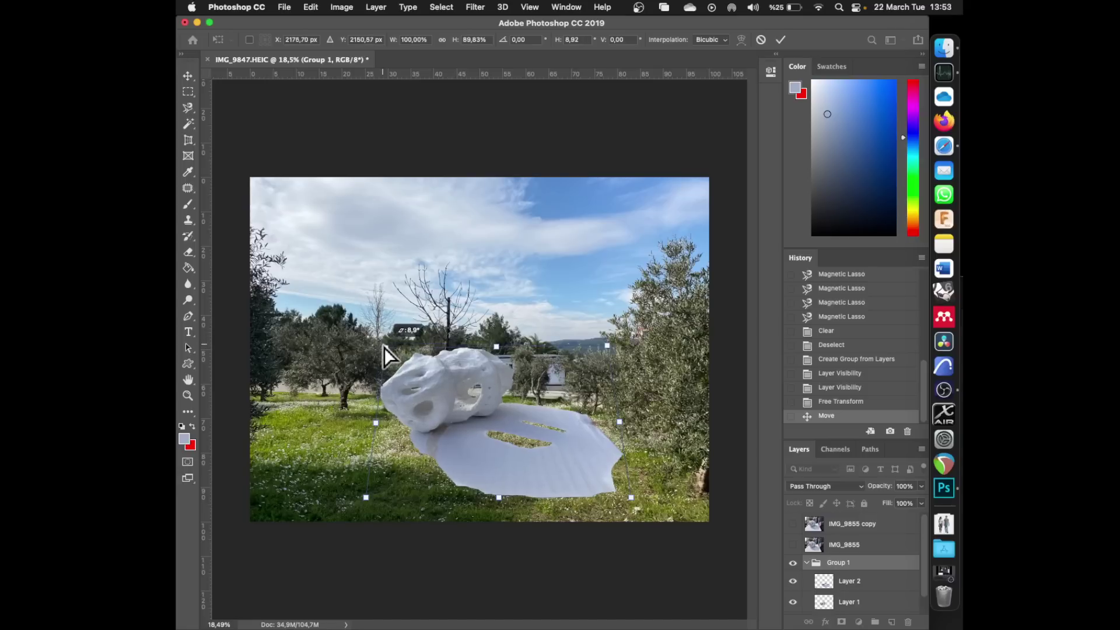
{"action": "mouse_move", "coordinate": [487, 408]}
{"action": "left_mouse_down"}
{"action": "mouse_move", "coordinate": [482, 401]}
{"action": "mouse_move", "coordinate": [491, 408]}
{"action": "left_mouse_up"}
{"action": "key", "text": "Return"}
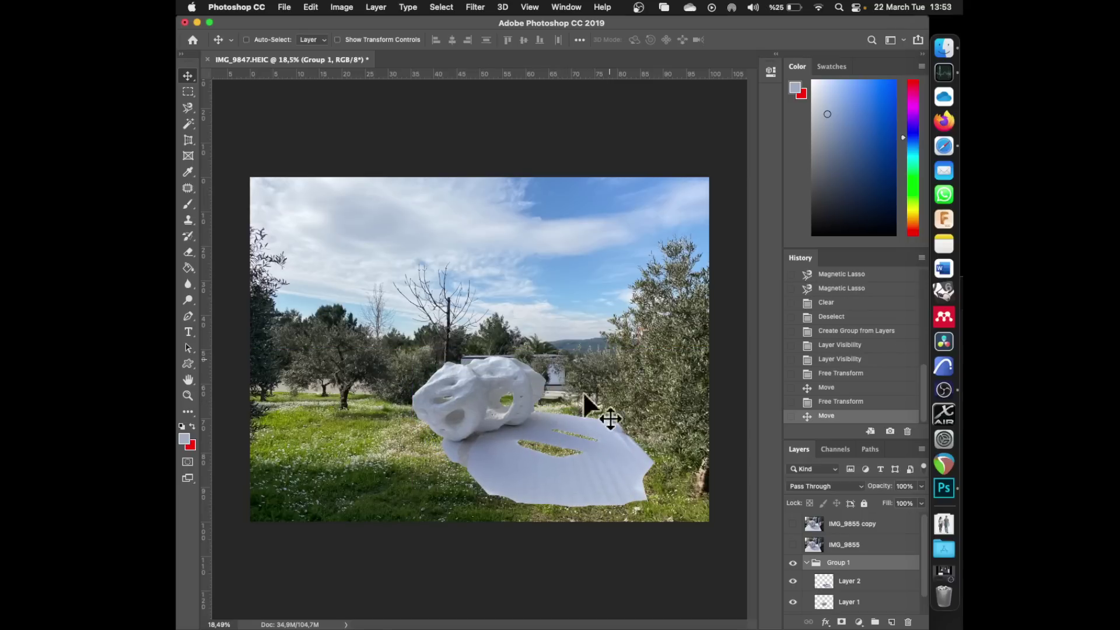
- Select the shadow on Layer 2 and check it against the grass by toggling its visibility
{"action": "scroll", "coordinate": [600, 473], "scroll_direction": "up", "scroll_amount": 3}
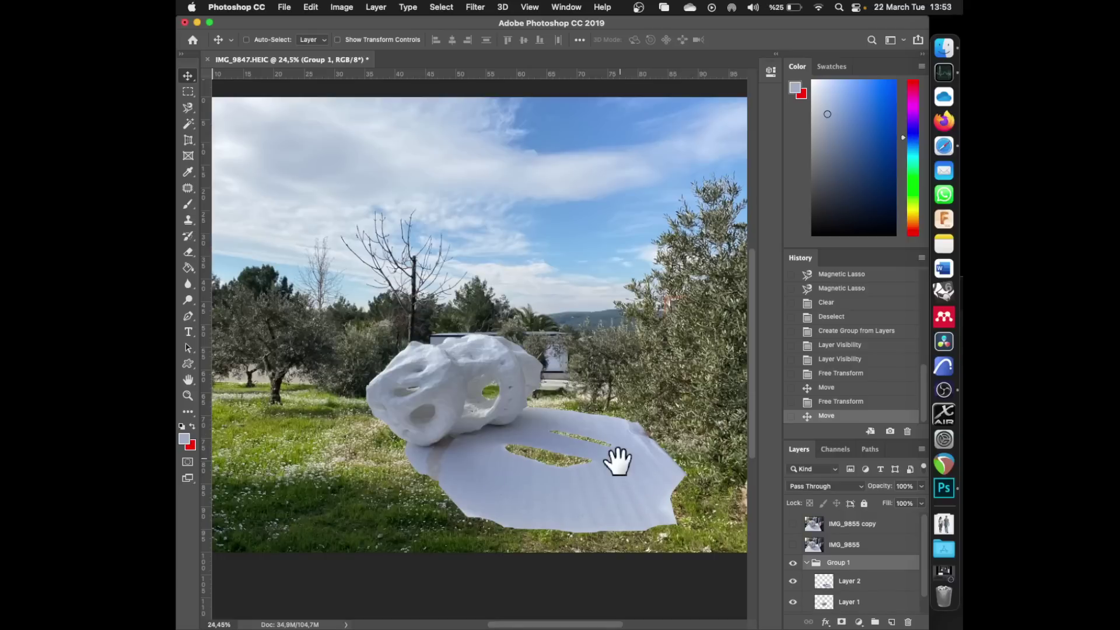
{"action": "left_click_drag", "start_coordinate": [612, 458], "coordinate": [553, 350]}
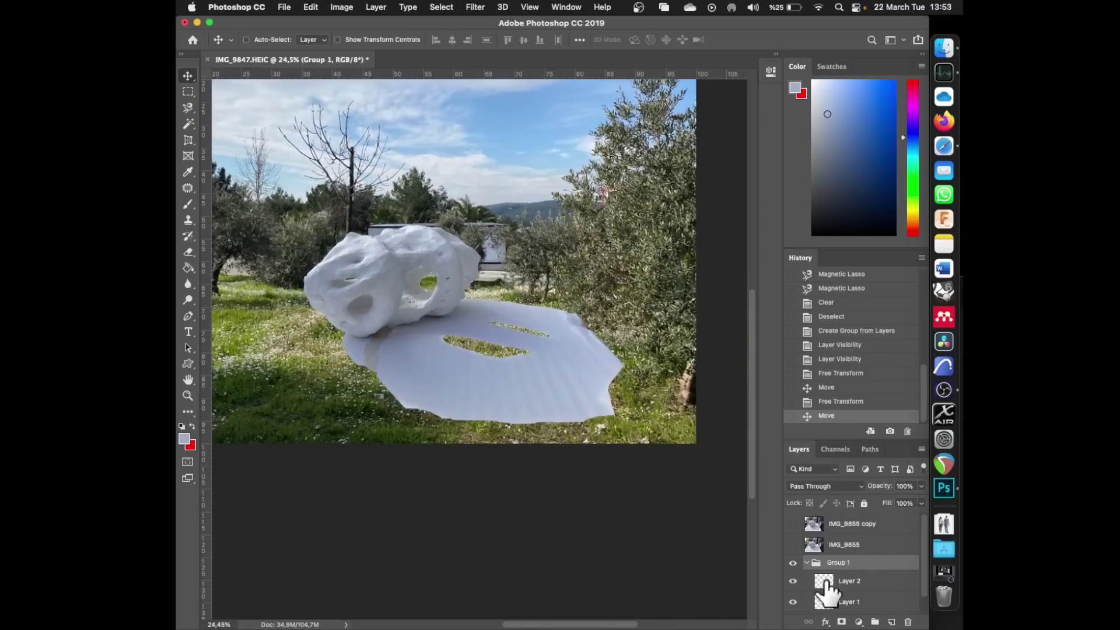
{"action": "scroll", "coordinate": [817, 578], "scroll_direction": "down", "scroll_amount": 1}
{"action": "left_click", "coordinate": [819, 567]}
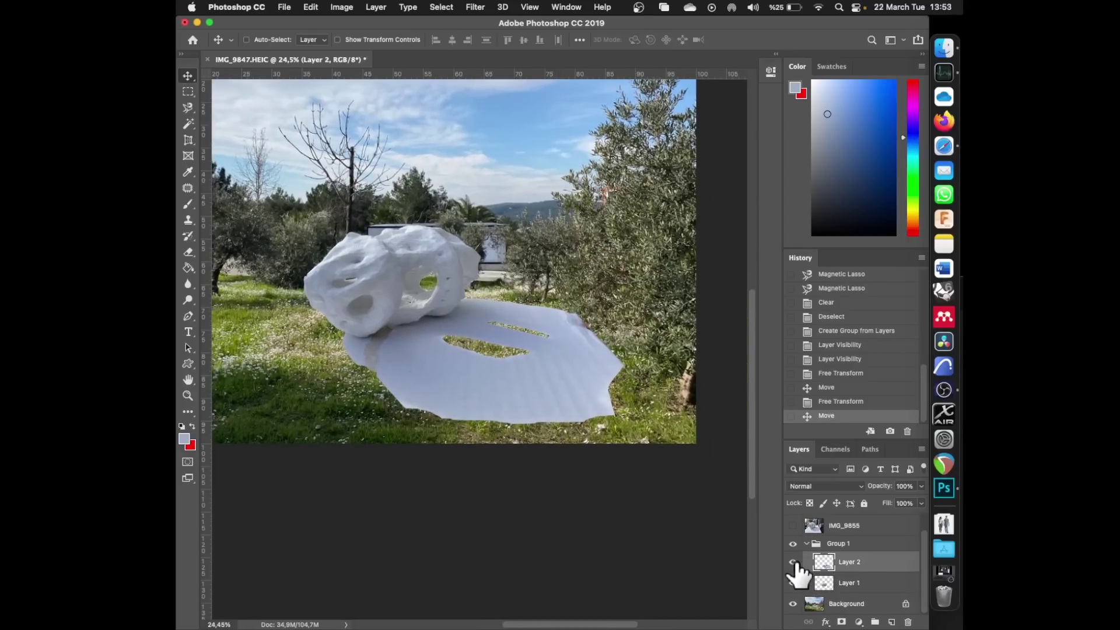
{"action": "left_click", "coordinate": [793, 563]}
{"action": "left_click", "coordinate": [794, 563]}
{"action": "left_click", "coordinate": [793, 563]}
{"action": "left_click", "coordinate": [793, 562]}
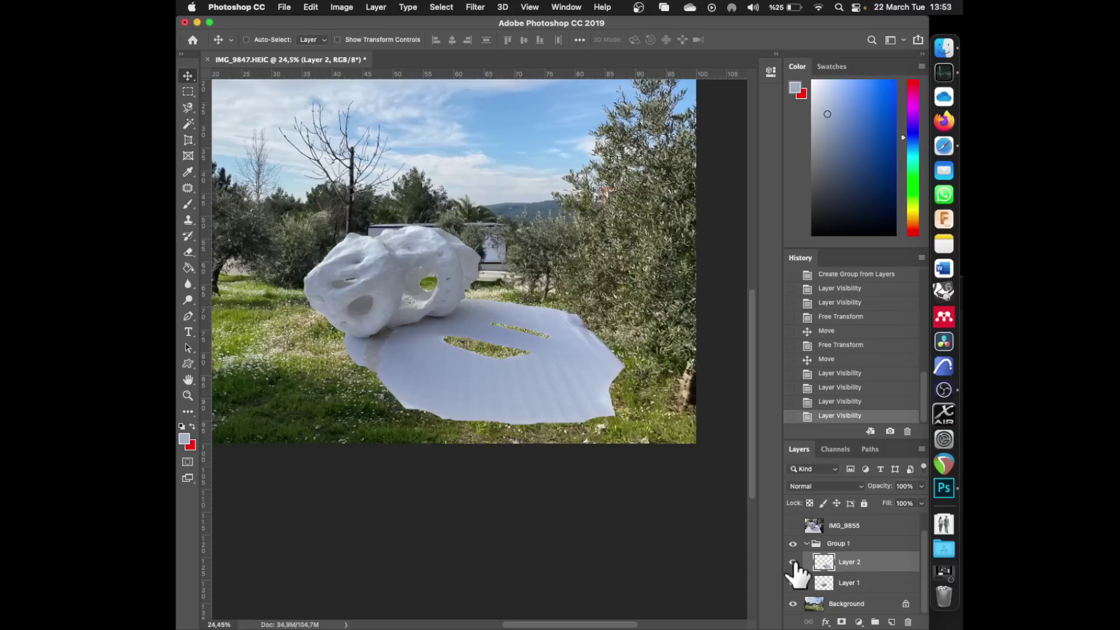
- Load the pixels of Layer 2 as a selection and hide that layer
{"action": "right_click", "coordinate": [823, 561]}
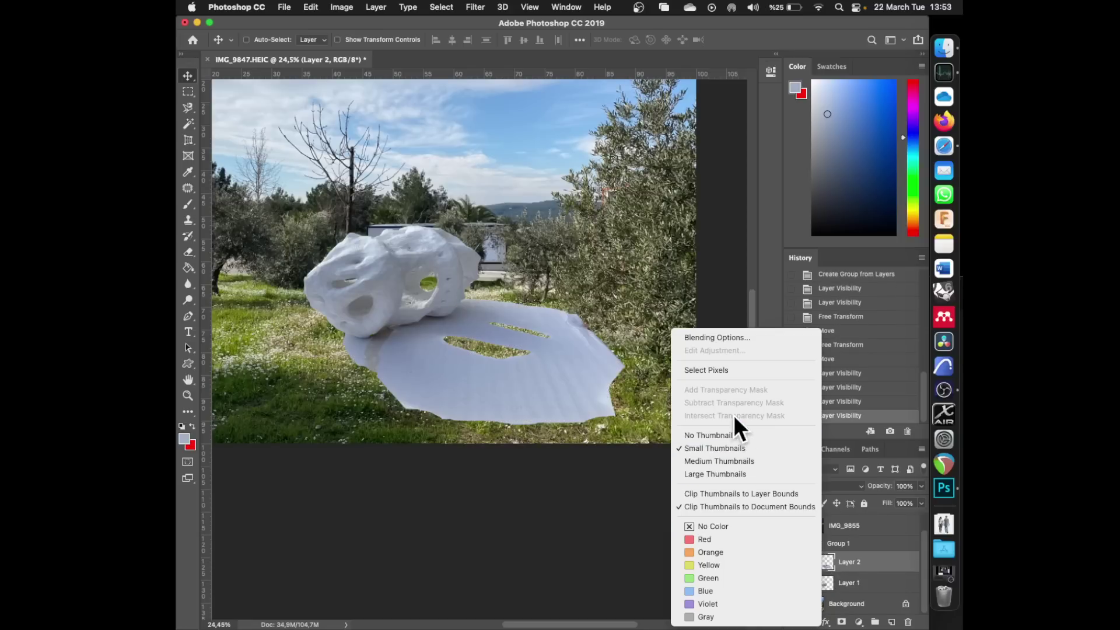
{"action": "left_click", "coordinate": [726, 371]}
{"action": "left_click", "coordinate": [793, 563]}
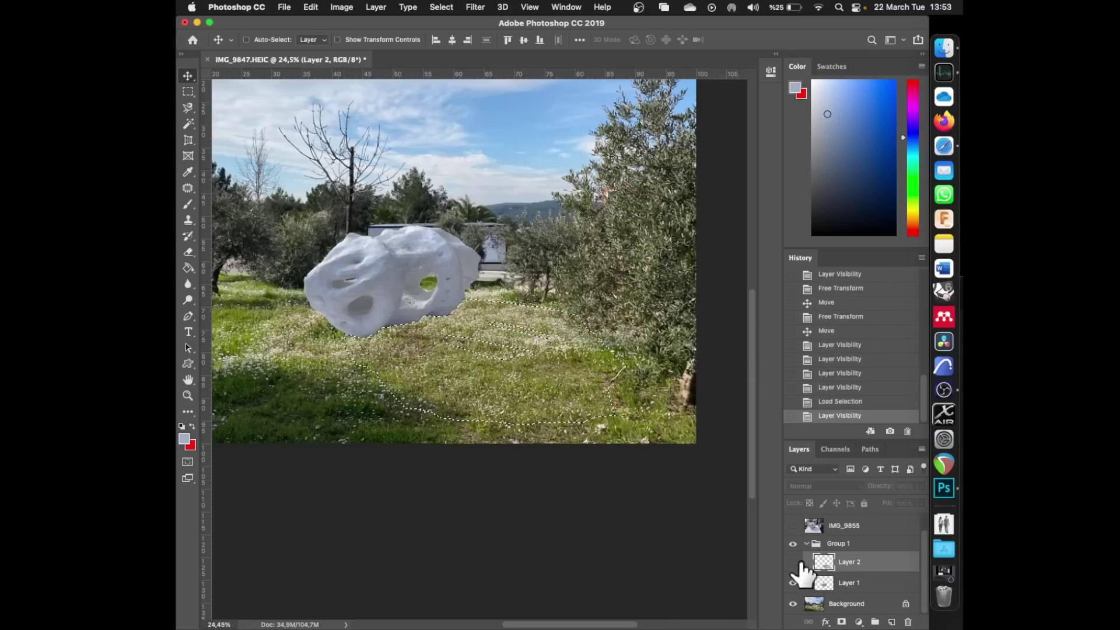
- Copy the selected grass area from the Background onto a new layer and check it by toggling the visibility of both layers
{"action": "left_click", "coordinate": [819, 604]}
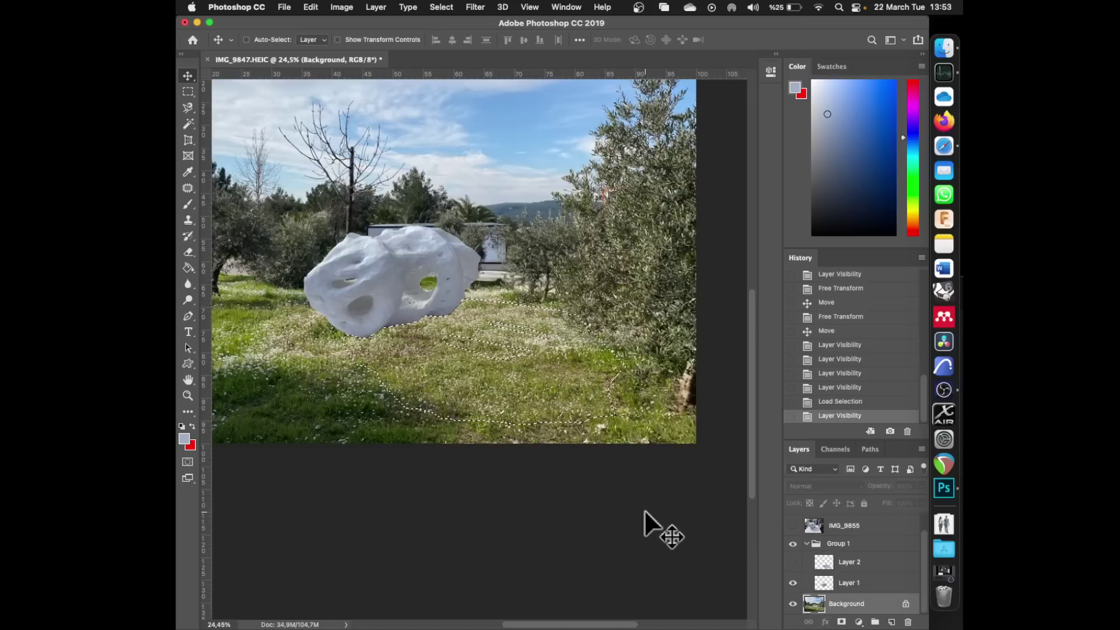
{"action": "key", "text": "super+c"}
{"action": "key", "text": "super+v"}
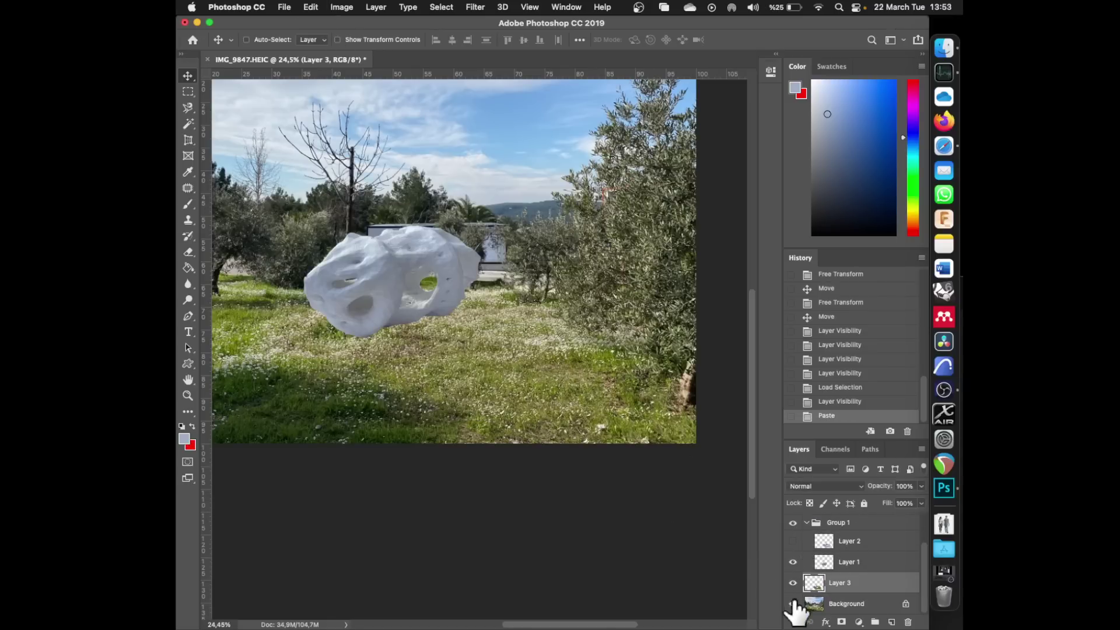
{"action": "left_click", "coordinate": [792, 604]}
{"action": "left_click", "coordinate": [792, 583]}
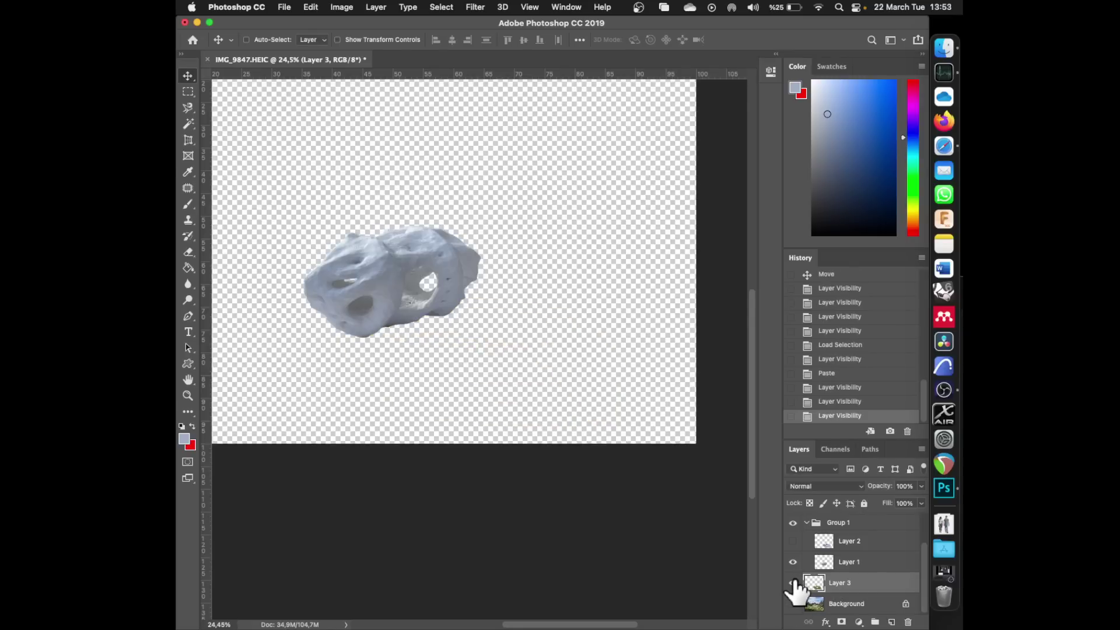
{"action": "left_click", "coordinate": [792, 583]}
{"action": "left_click", "coordinate": [792, 604]}
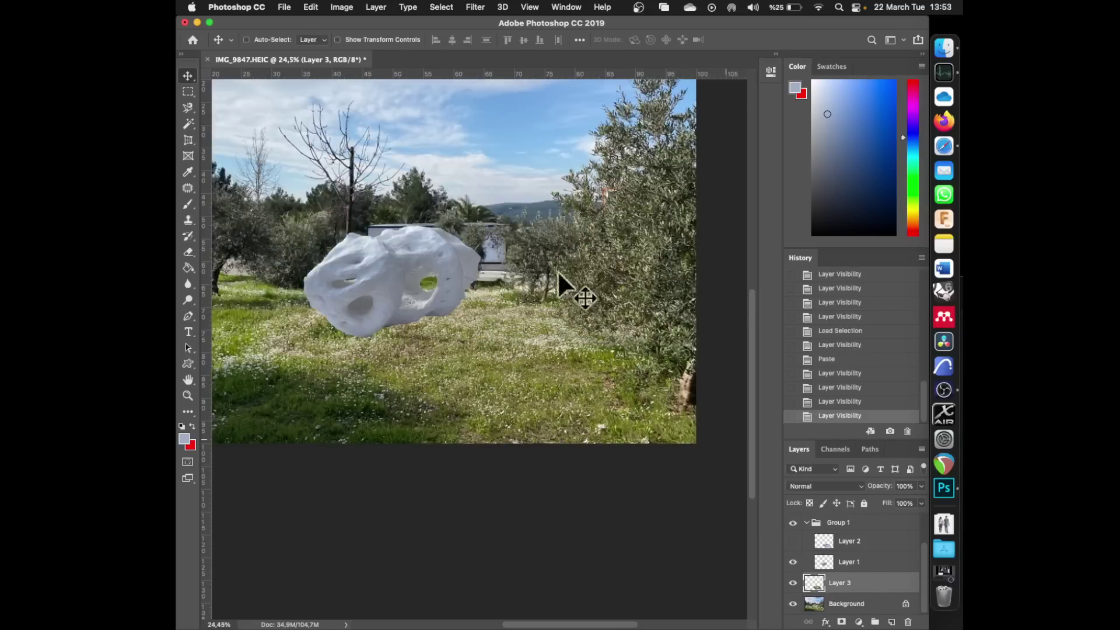
{"action": "left_click", "coordinate": [342, 7]}
{"action": "mouse_move", "coordinate": [352, 39]}
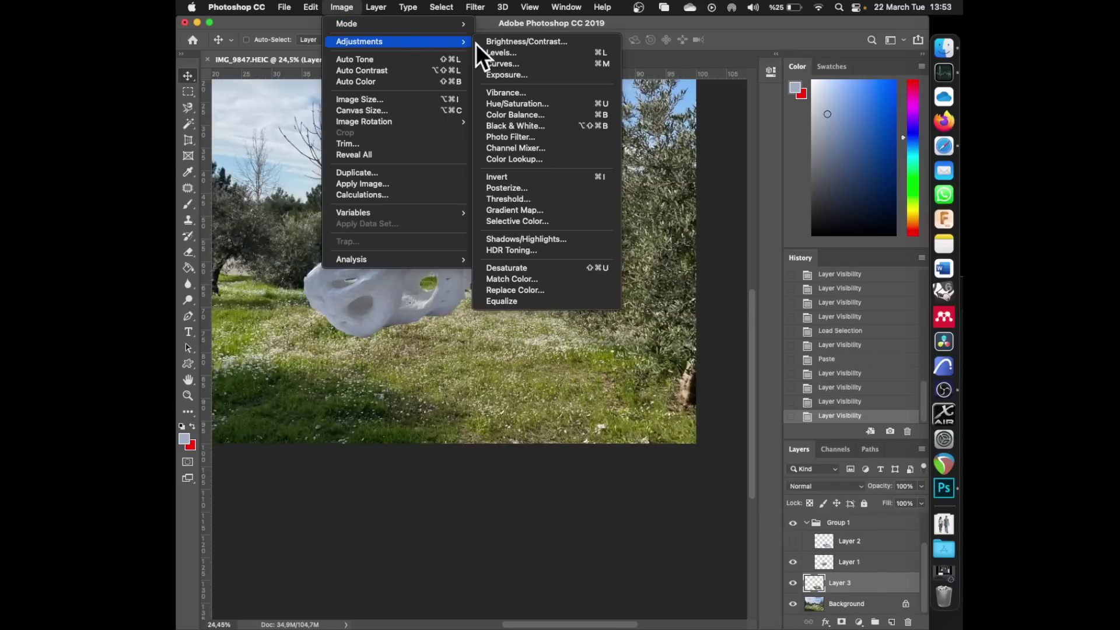
{"action": "left_click", "coordinate": [506, 65]}
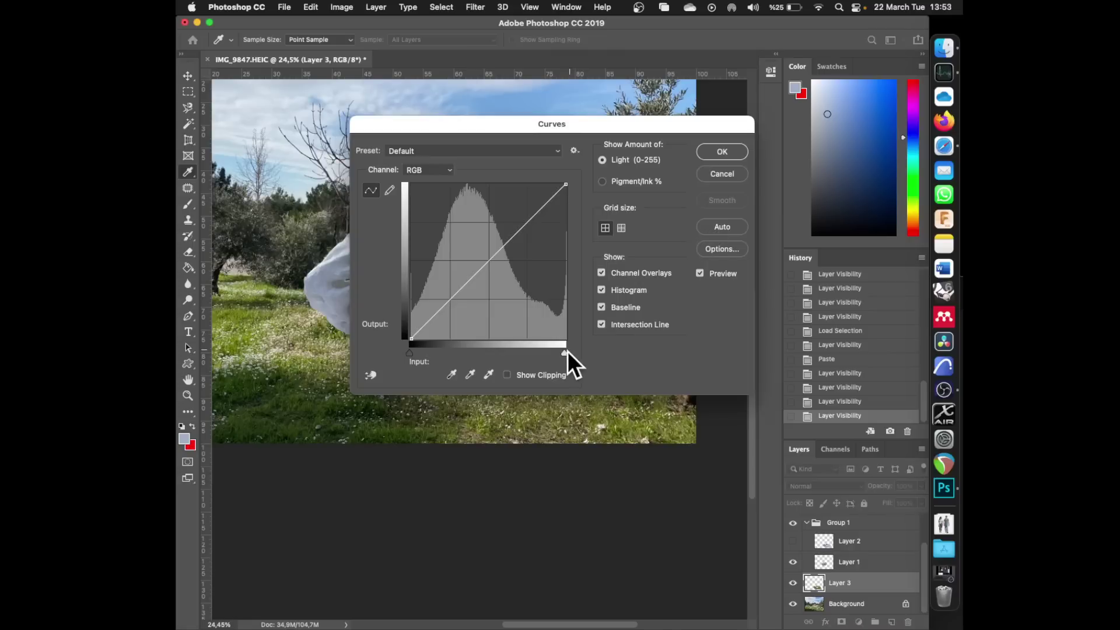
{"action": "left_click_drag", "start_coordinate": [581, 127], "coordinate": [755, 45]}
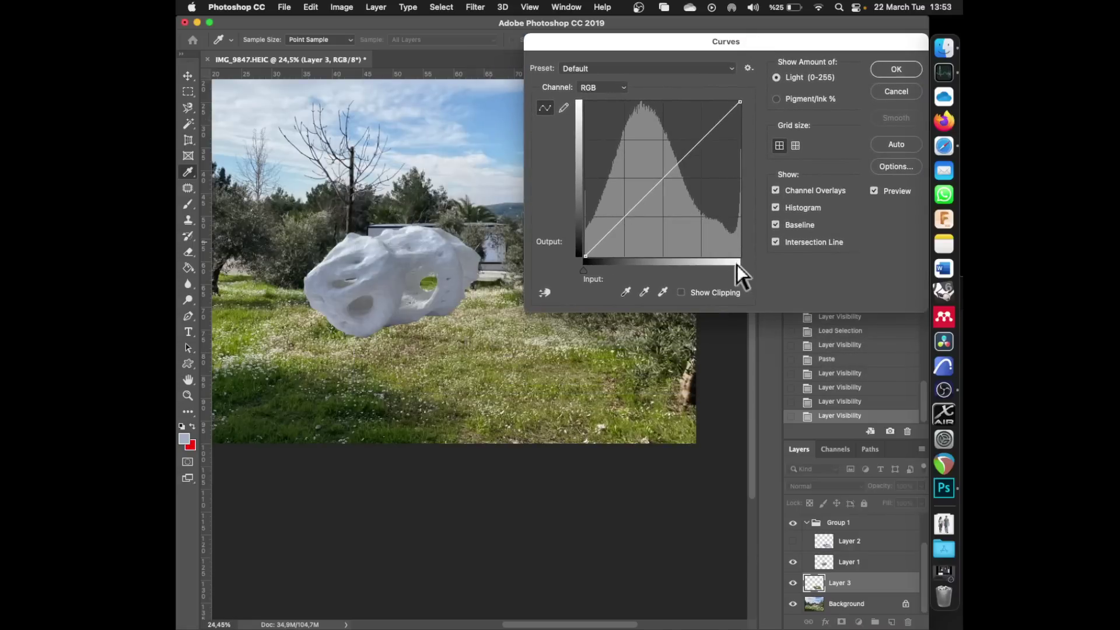
{"action": "mouse_move", "coordinate": [739, 272]}
{"action": "left_mouse_down"}
{"action": "mouse_move", "coordinate": [698, 271]}
{"action": "mouse_move", "coordinate": [756, 273]}
{"action": "left_mouse_up"}
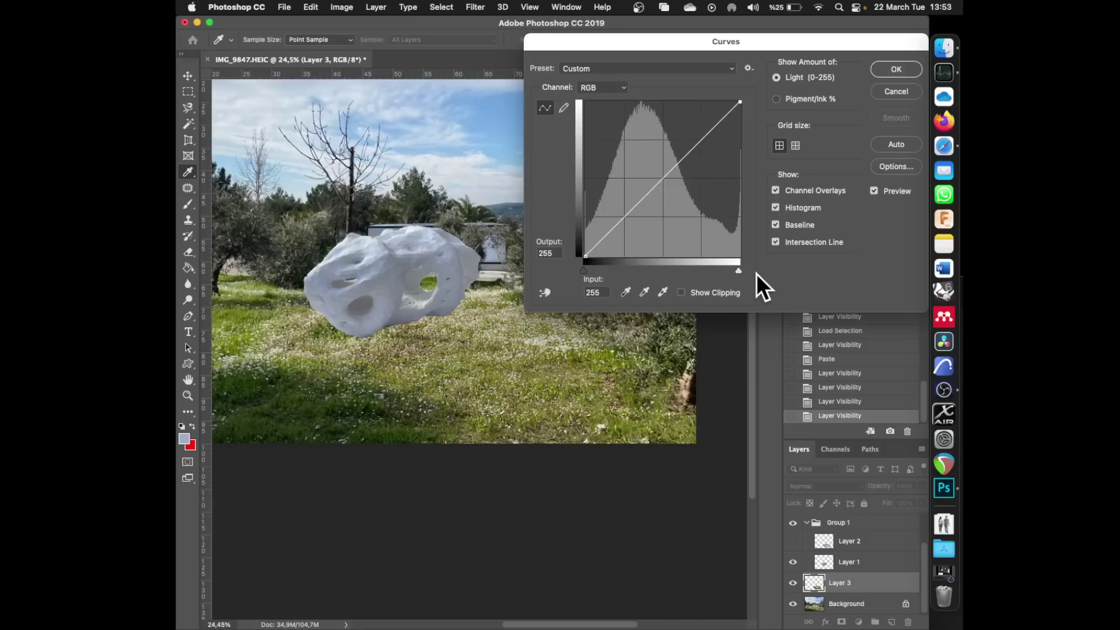
{"action": "key", "text": "Escape"}
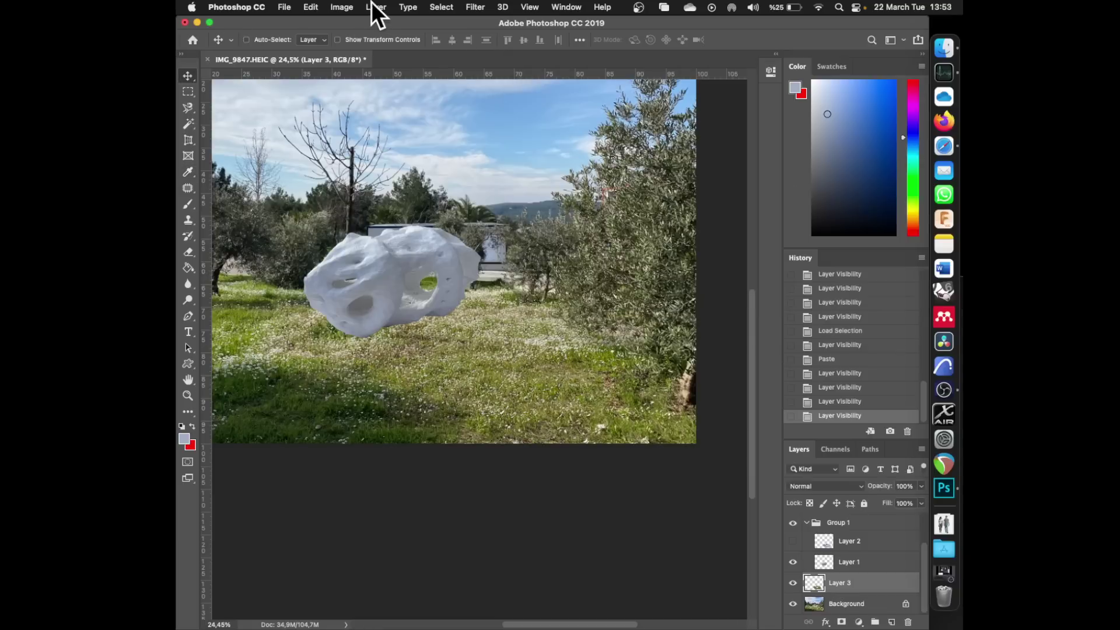
- Darken the copied grass on Layer 3 with a Levels adjustment, setting the midtone input level to 0,47
{"action": "left_click", "coordinate": [352, 8]}
{"action": "mouse_move", "coordinate": [373, 41]}
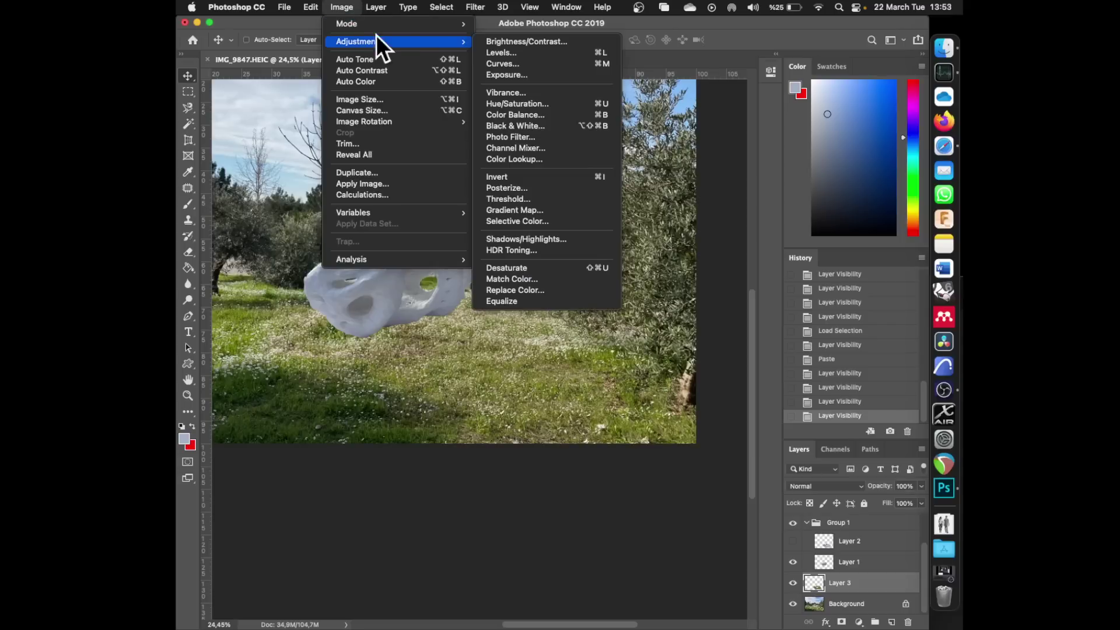
{"action": "left_click", "coordinate": [517, 53]}
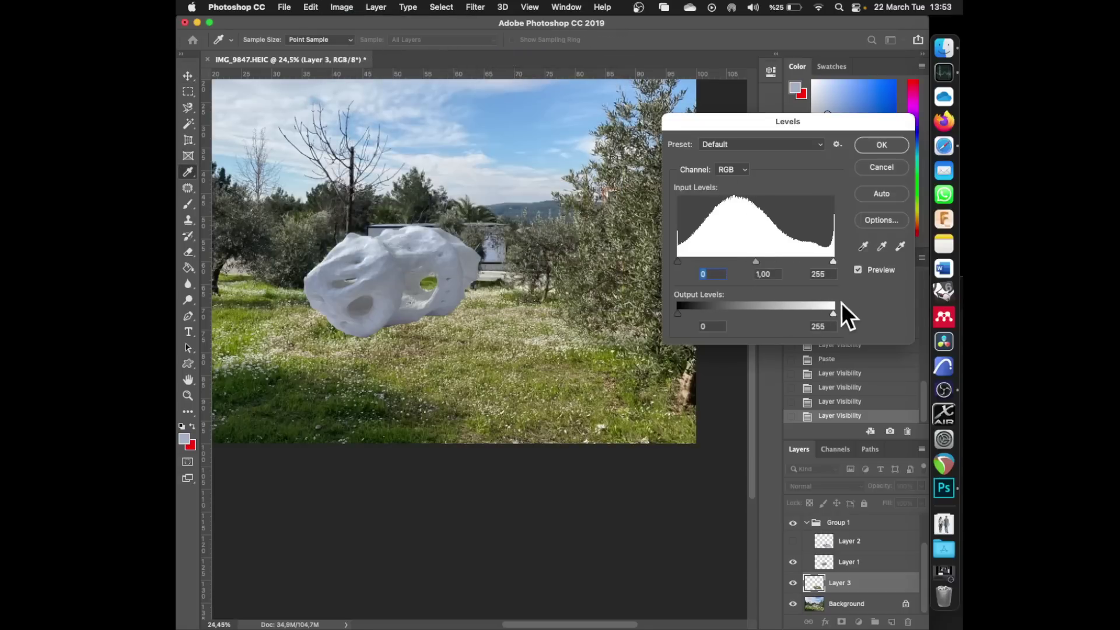
{"action": "left_click_drag", "start_coordinate": [834, 314], "coordinate": [764, 314]}
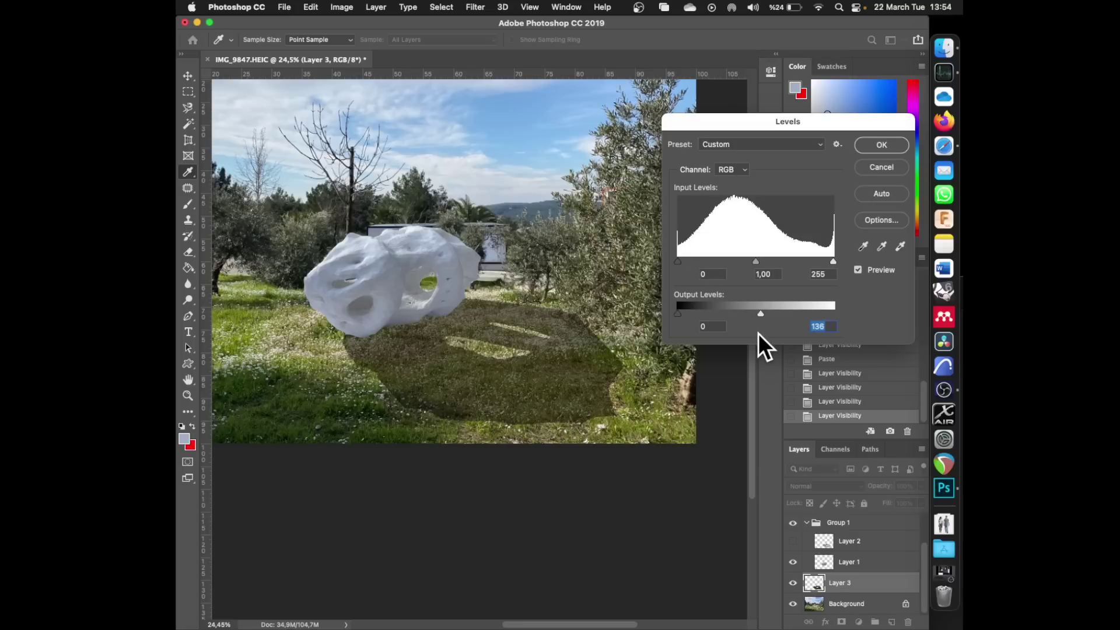
{"action": "left_click_drag", "start_coordinate": [761, 314], "coordinate": [857, 313]}
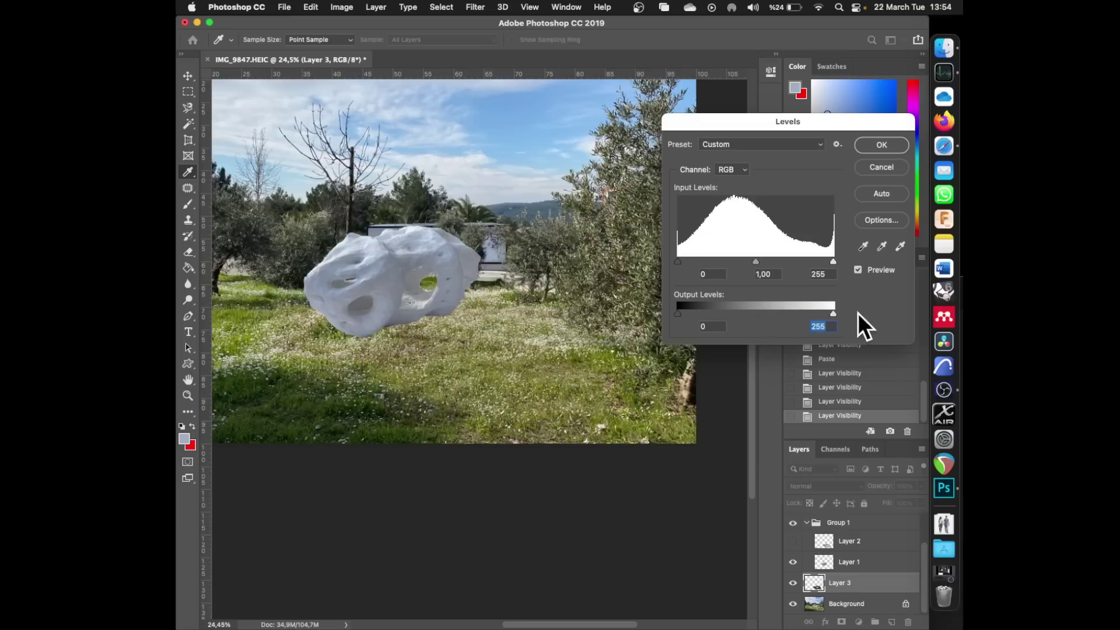
{"action": "left_click_drag", "start_coordinate": [755, 261], "coordinate": [778, 268]}
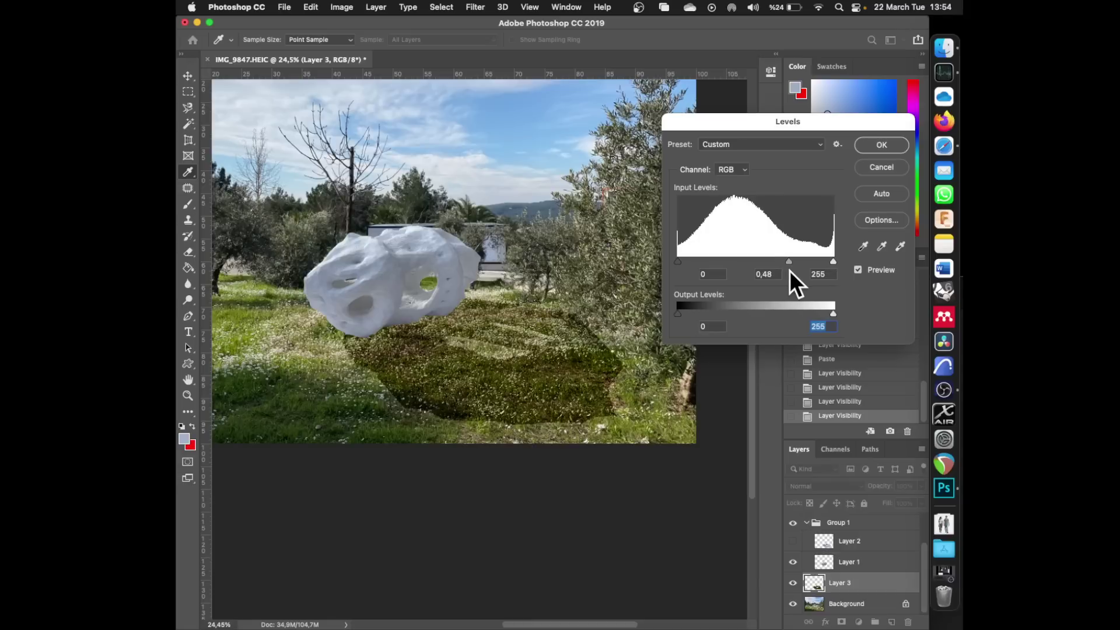
{"action": "left_click", "coordinate": [790, 269]}
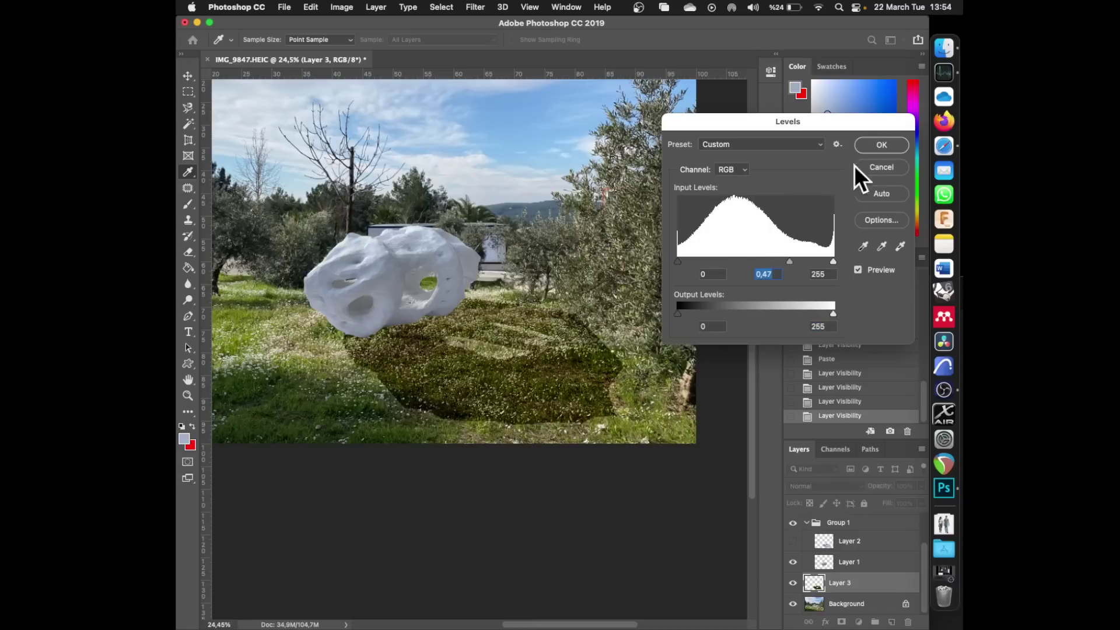
{"action": "left_click", "coordinate": [880, 146]}
{"action": "key", "text": "v"}
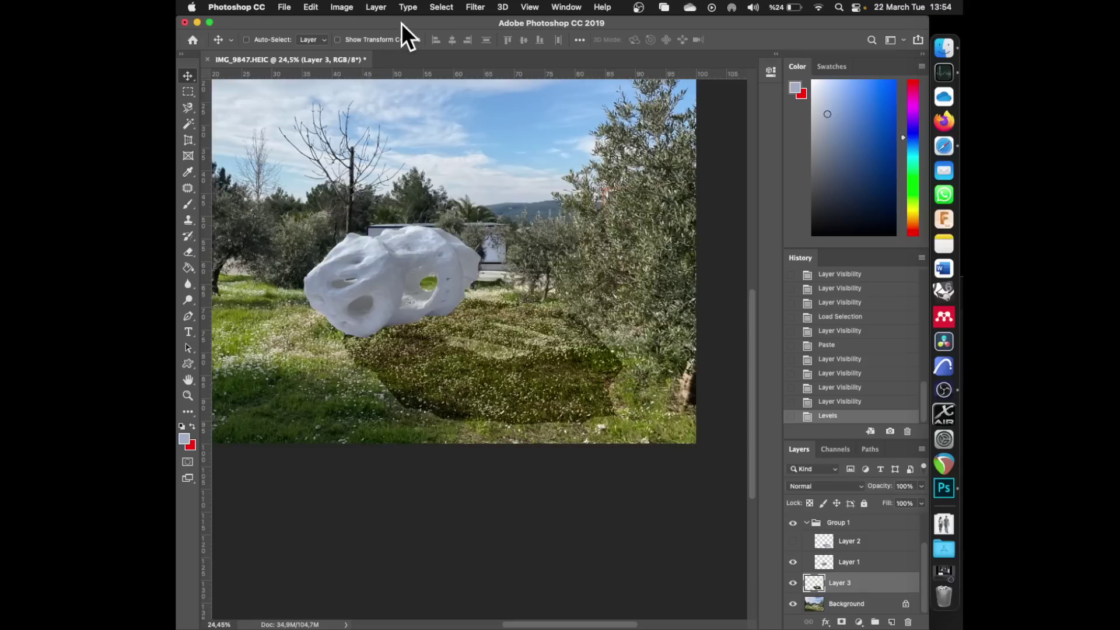
{"action": "scroll", "coordinate": [455, 391], "scroll_direction": "up", "scroll_amount": 10}
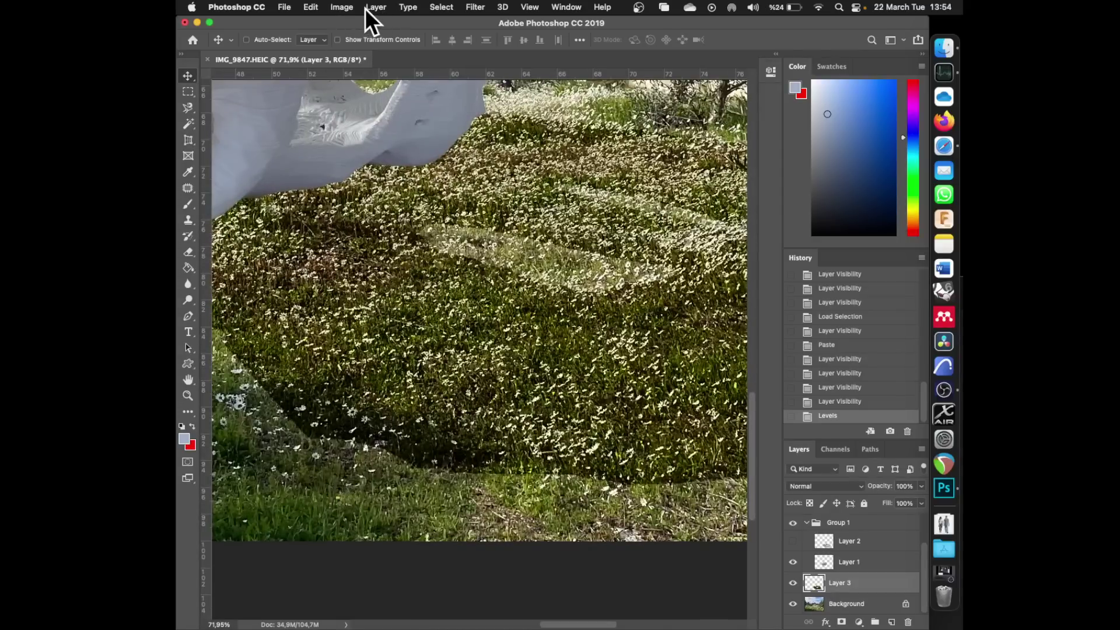
{"action": "left_click", "coordinate": [337, 7]}
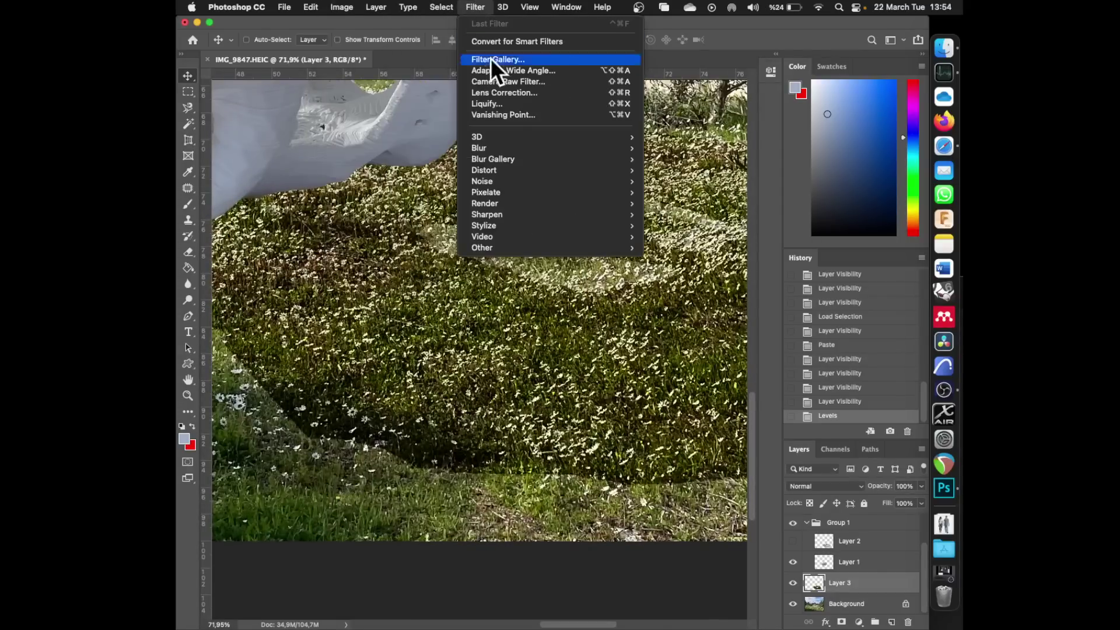
{"action": "mouse_move", "coordinate": [513, 161]}
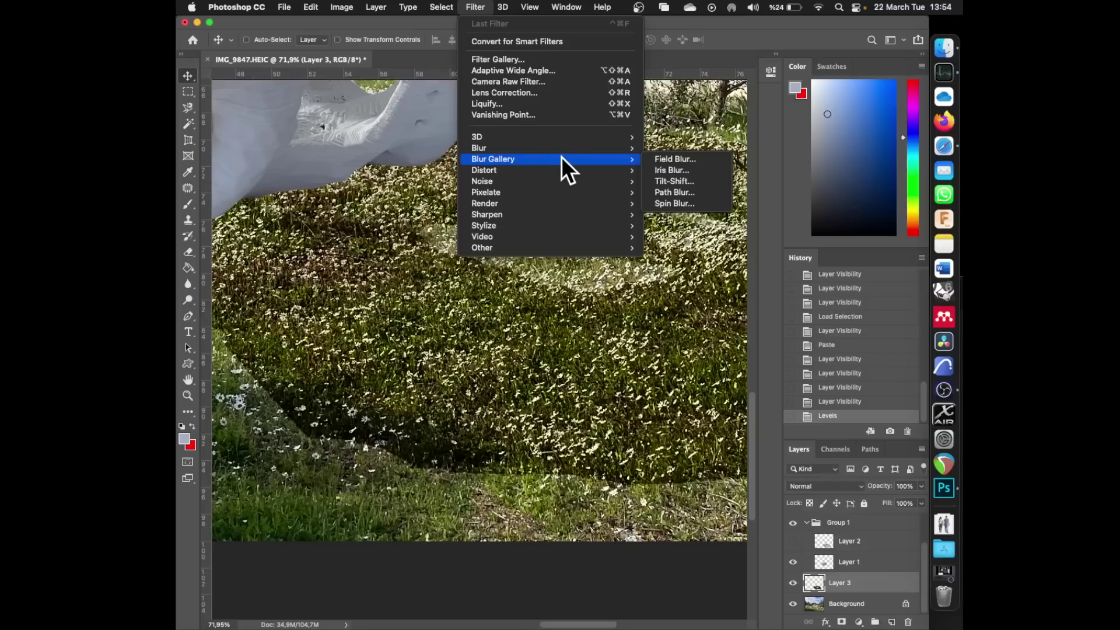
{"action": "mouse_move", "coordinate": [562, 148]}
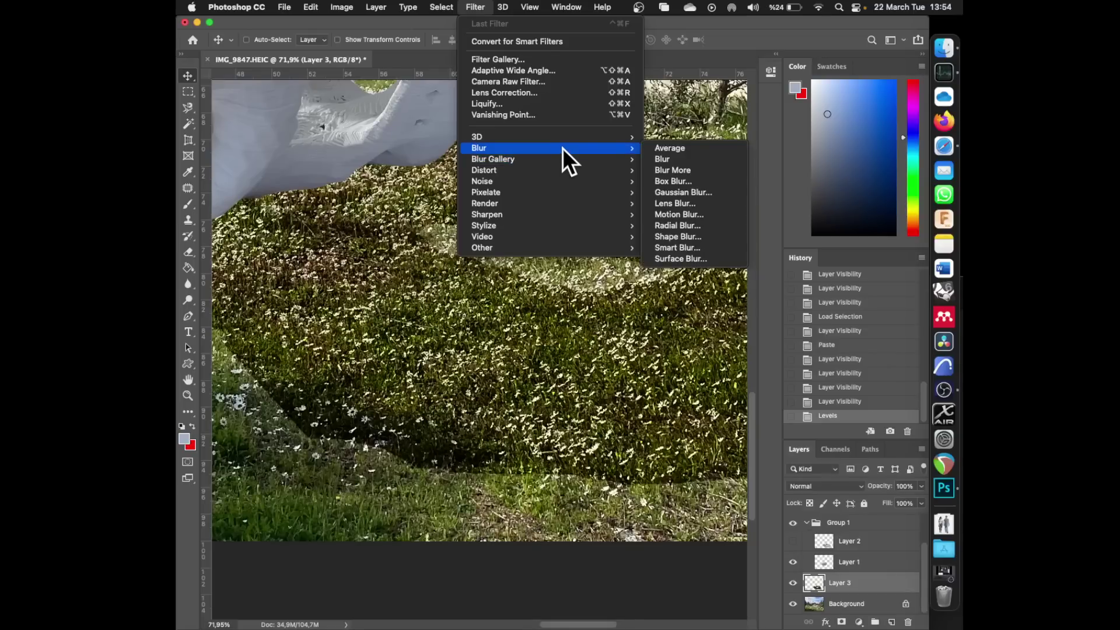
{"action": "left_click", "coordinate": [693, 190]}
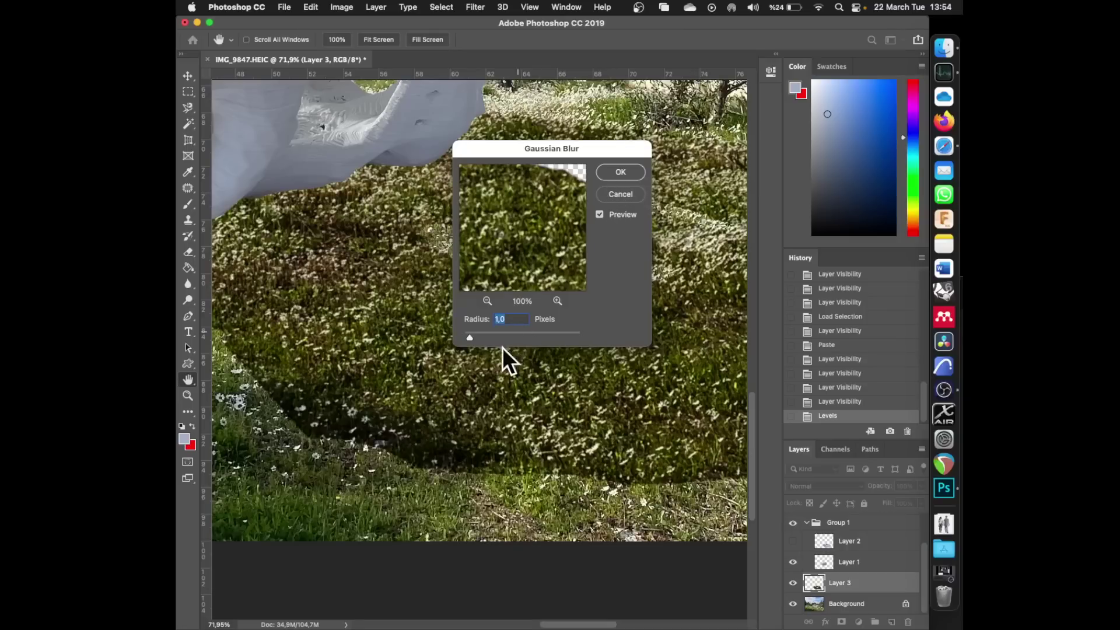
{"action": "left_click_drag", "start_coordinate": [506, 338], "coordinate": [460, 340]}
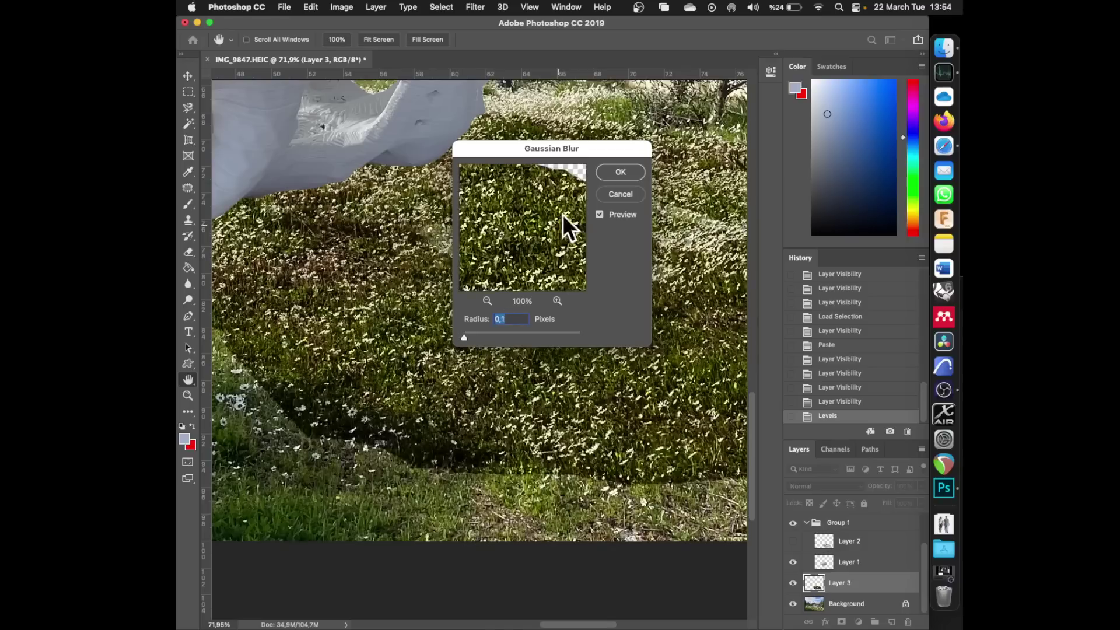
{"action": "left_click", "coordinate": [621, 193]}
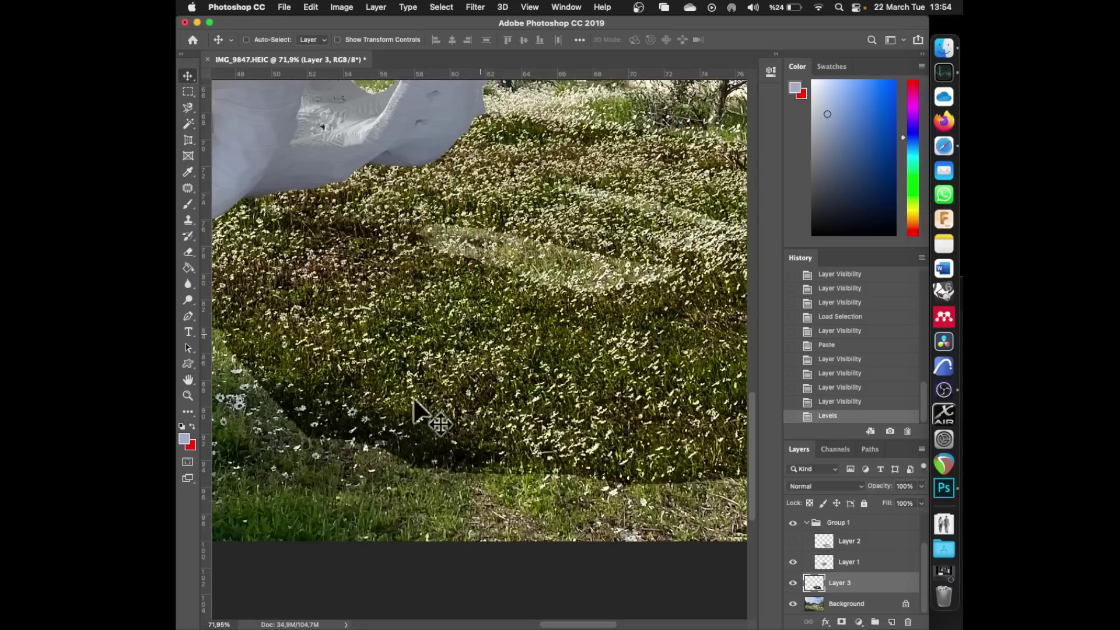
- Revert the document history to the Load Selection state, before the grass was pasted and darkened
{"action": "scroll", "coordinate": [380, 420], "scroll_direction": "down", "scroll_amount": 1}
{"action": "scroll", "coordinate": [380, 412], "scroll_direction": "down", "scroll_amount": 5}
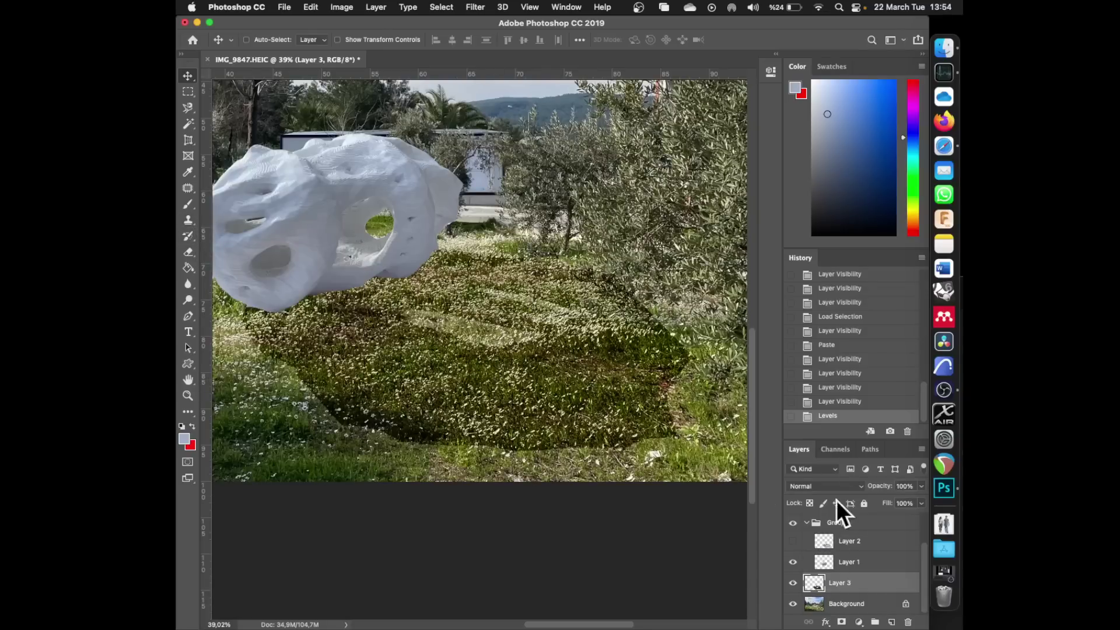
{"action": "scroll", "coordinate": [847, 408], "scroll_direction": "up", "scroll_amount": 1}
{"action": "scroll", "coordinate": [847, 408], "scroll_direction": "up", "scroll_amount": 3}
{"action": "scroll", "coordinate": [855, 382], "scroll_direction": "up", "scroll_amount": 3}
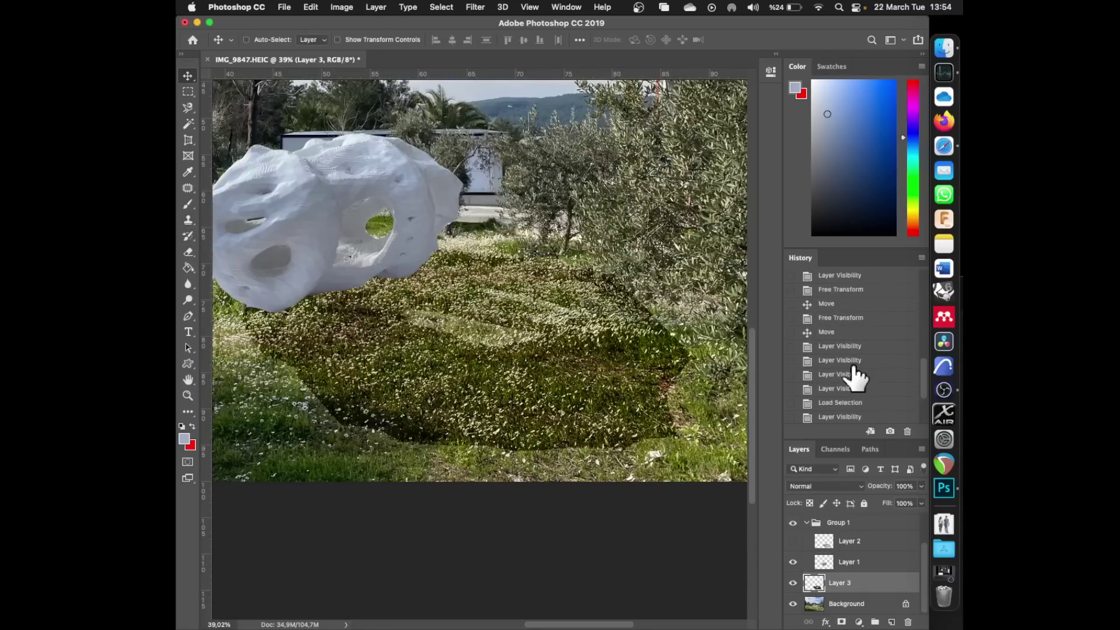
{"action": "scroll", "coordinate": [856, 385], "scroll_direction": "down", "scroll_amount": 5}
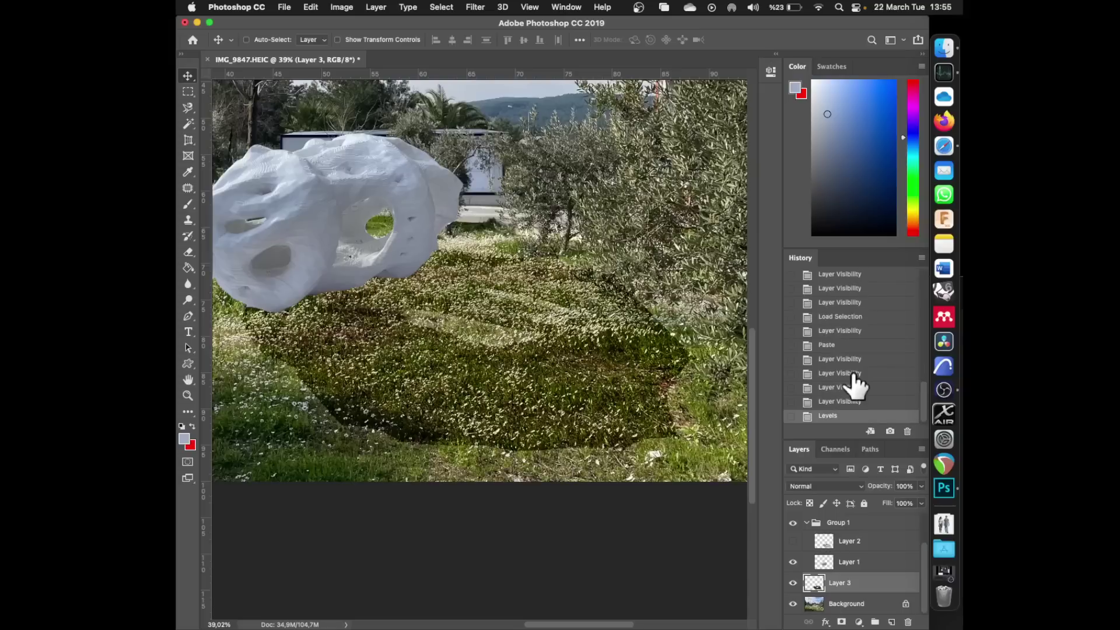
{"action": "left_click", "coordinate": [852, 327]}
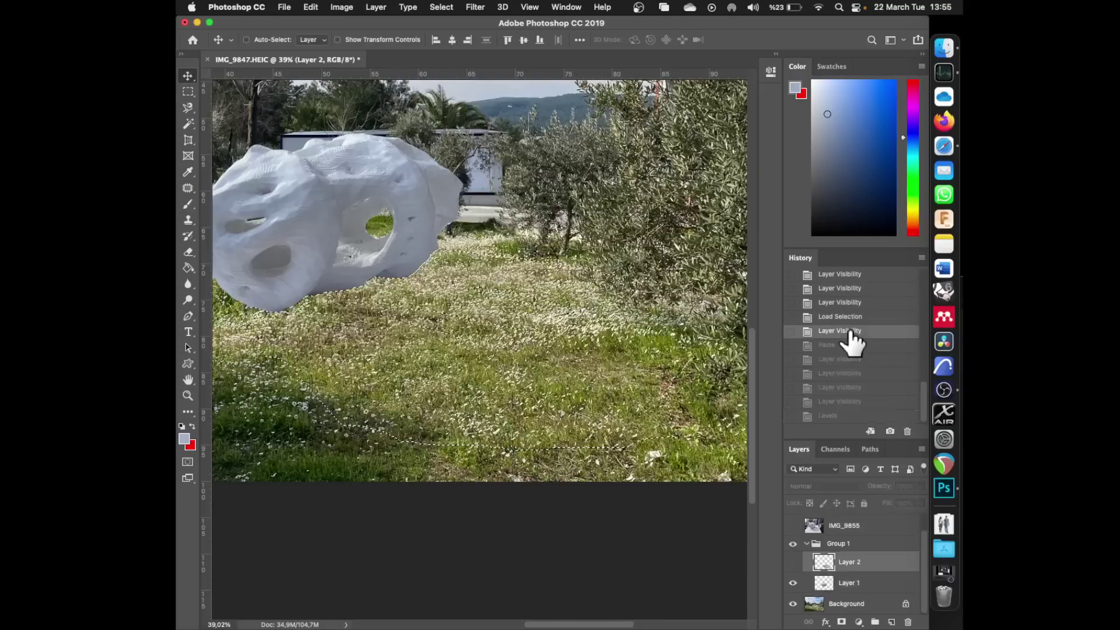
{"action": "left_click", "coordinate": [848, 318]}
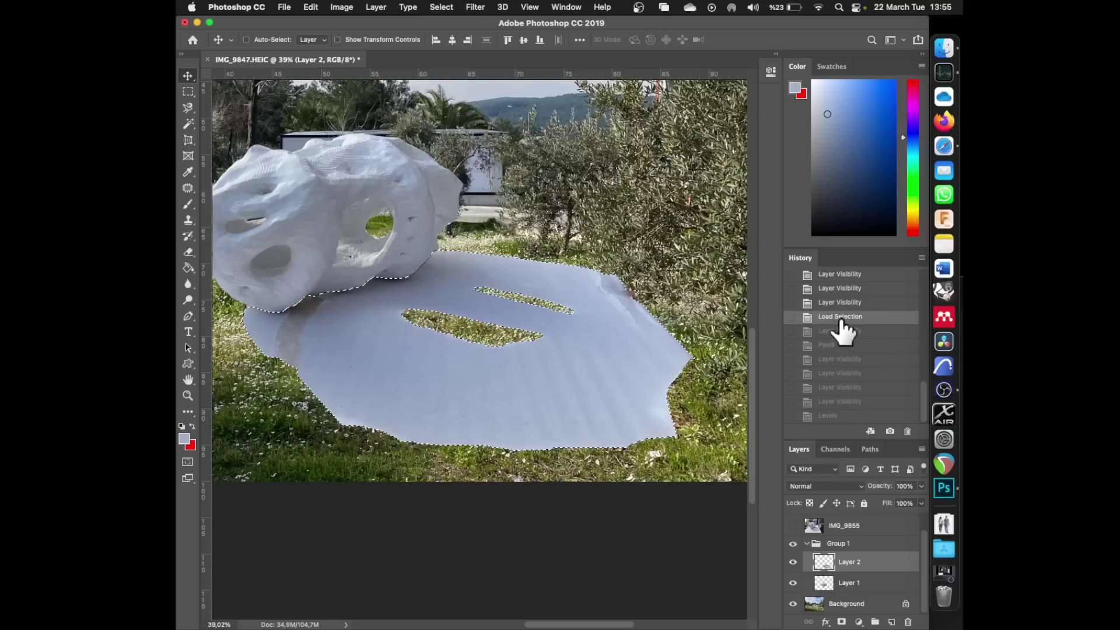
- Hide Layer 2 and smooth the shadow-shaped selection with a sample radius of 20 pixels
{"action": "left_click", "coordinate": [792, 561]}
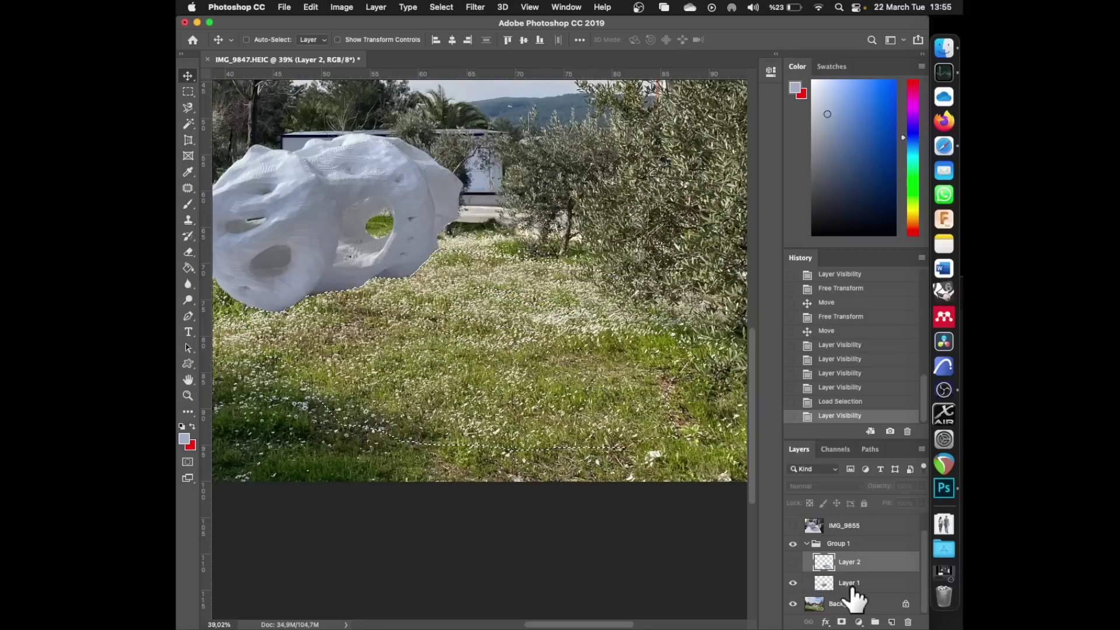
{"action": "left_click", "coordinate": [441, 7]}
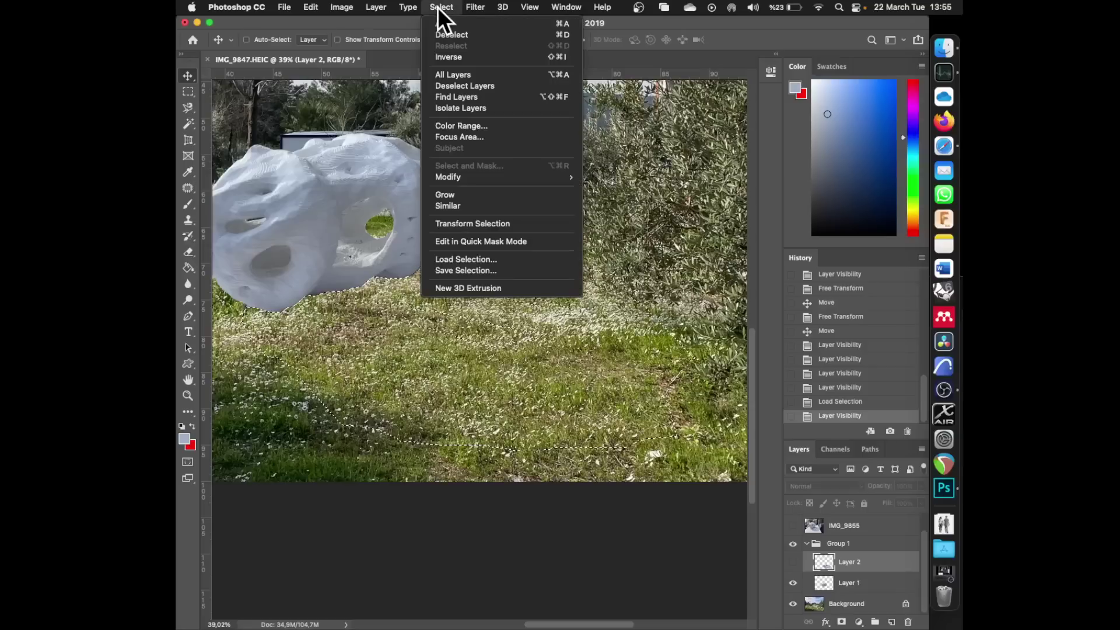
{"action": "mouse_move", "coordinate": [513, 176]}
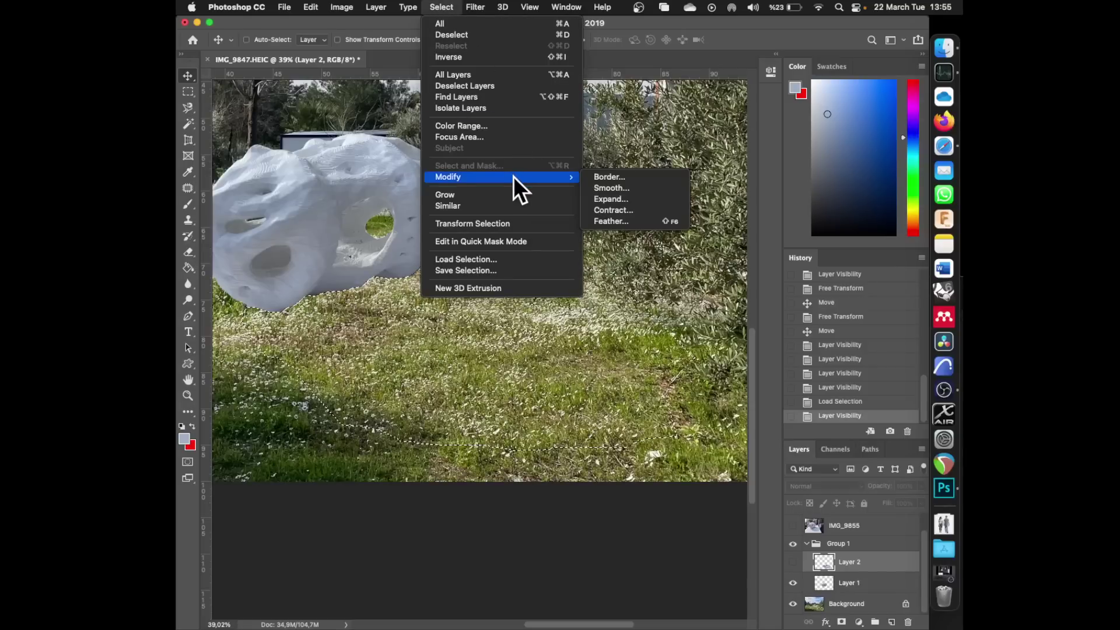
{"action": "left_click", "coordinate": [612, 188]}
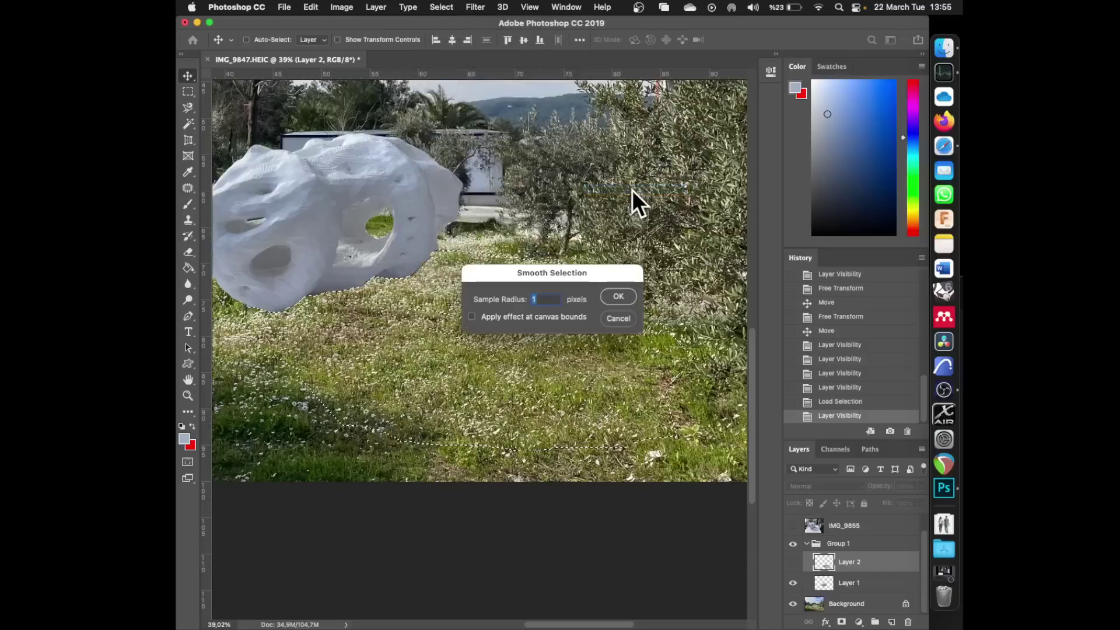
{"action": "type", "text": "20"}
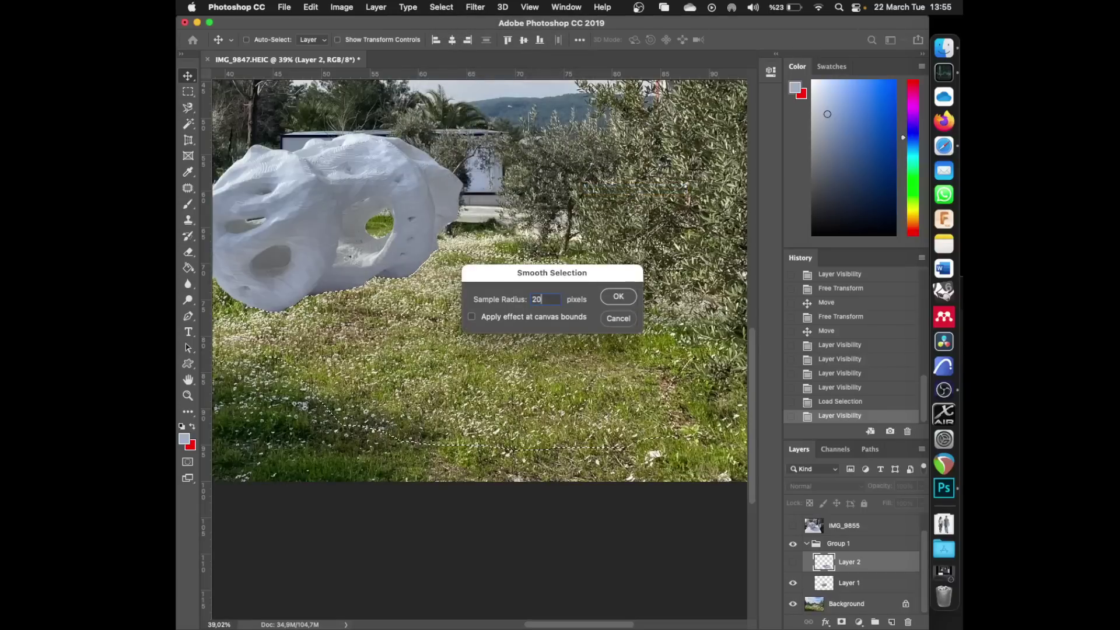
{"action": "left_click", "coordinate": [613, 294]}
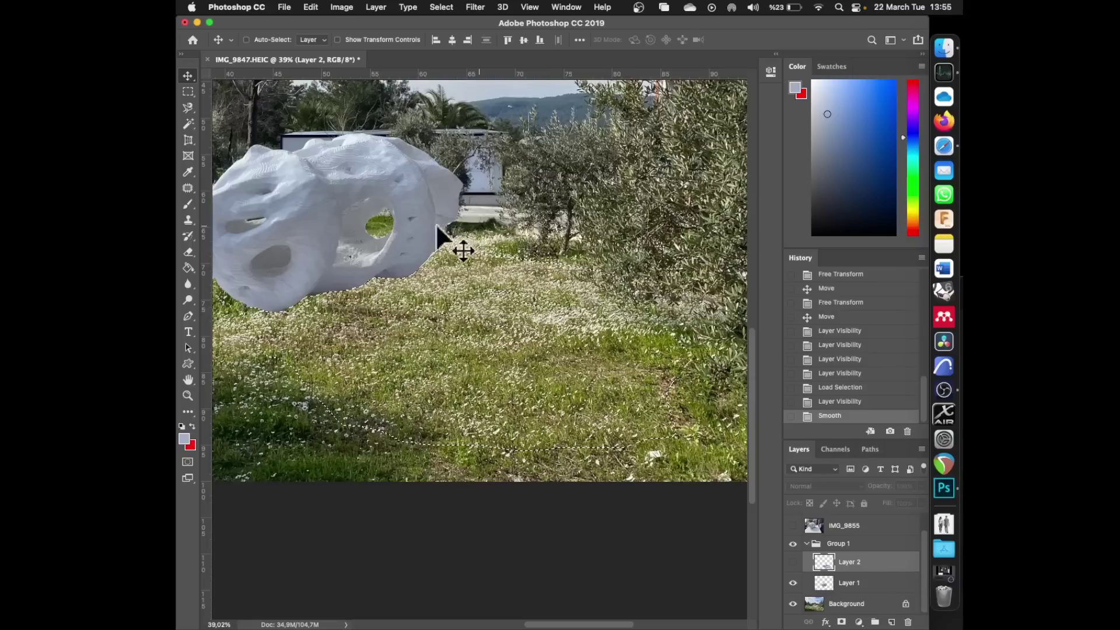
- Copy the smoothed selection of grass from the Background and paste it as a new layer
{"action": "left_click", "coordinate": [827, 603]}
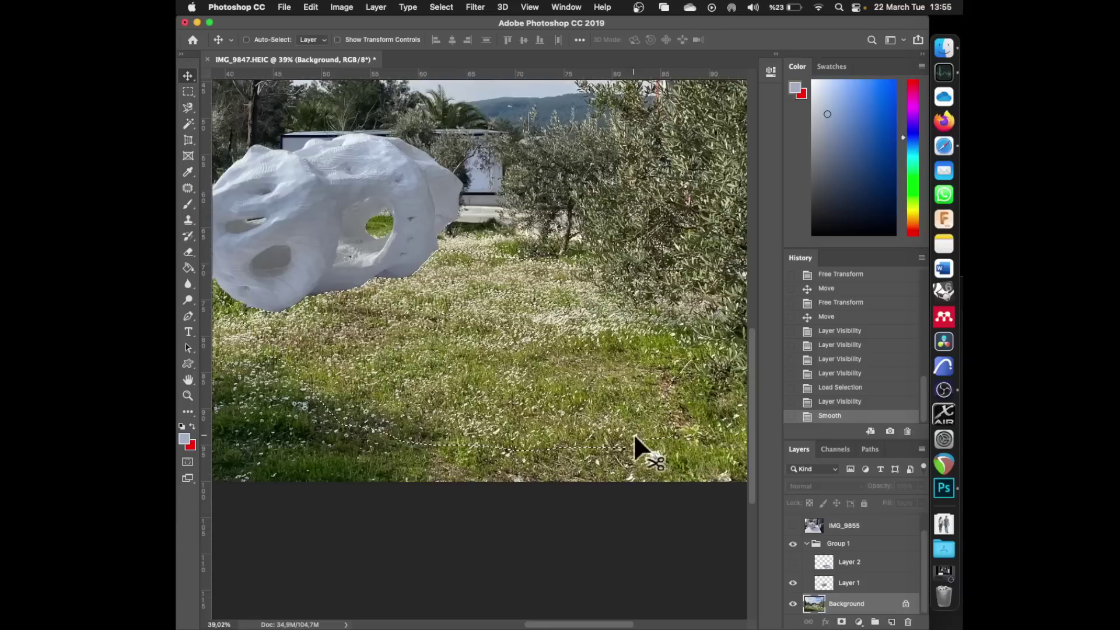
{"action": "key", "text": "super+c"}
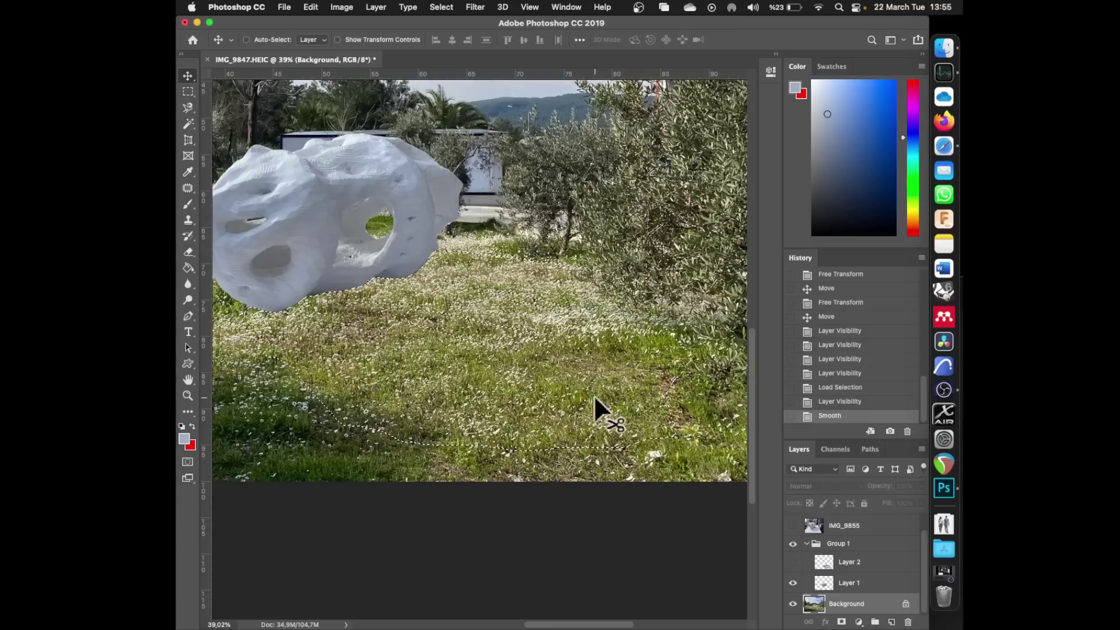
{"action": "key", "text": "super+v"}
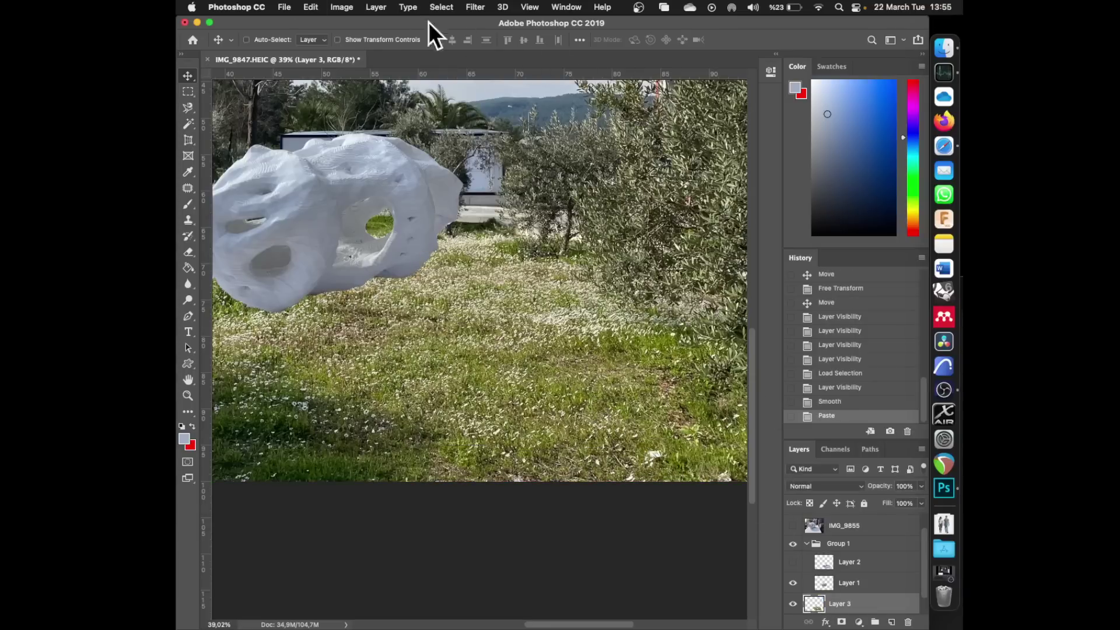
{"action": "left_click", "coordinate": [342, 7]}
{"action": "mouse_move", "coordinate": [370, 35]}
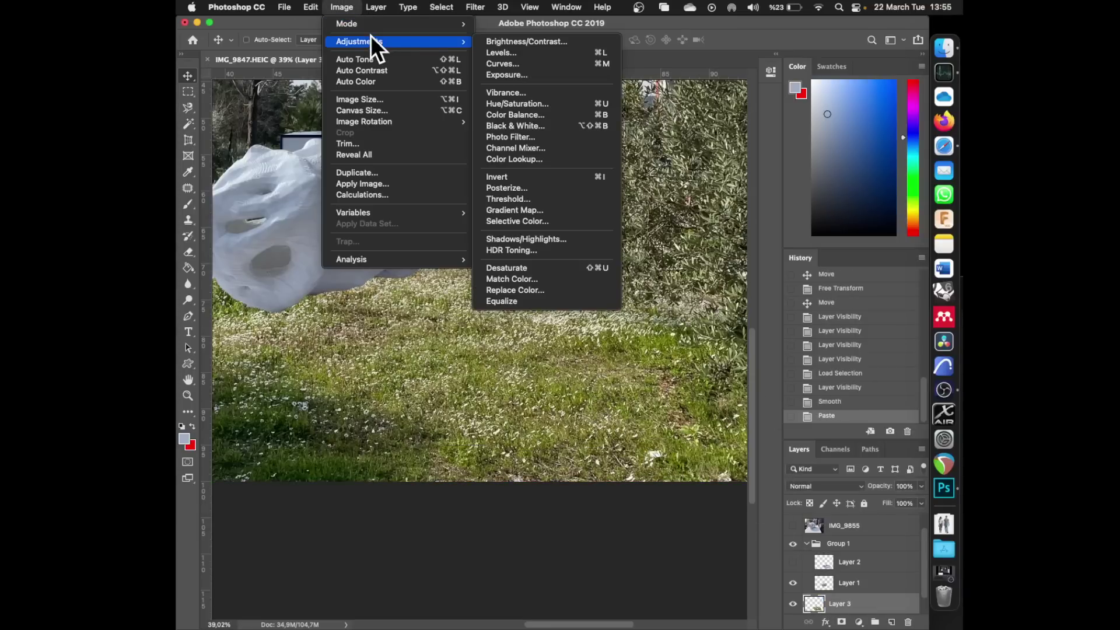
{"action": "left_click", "coordinate": [506, 62]}
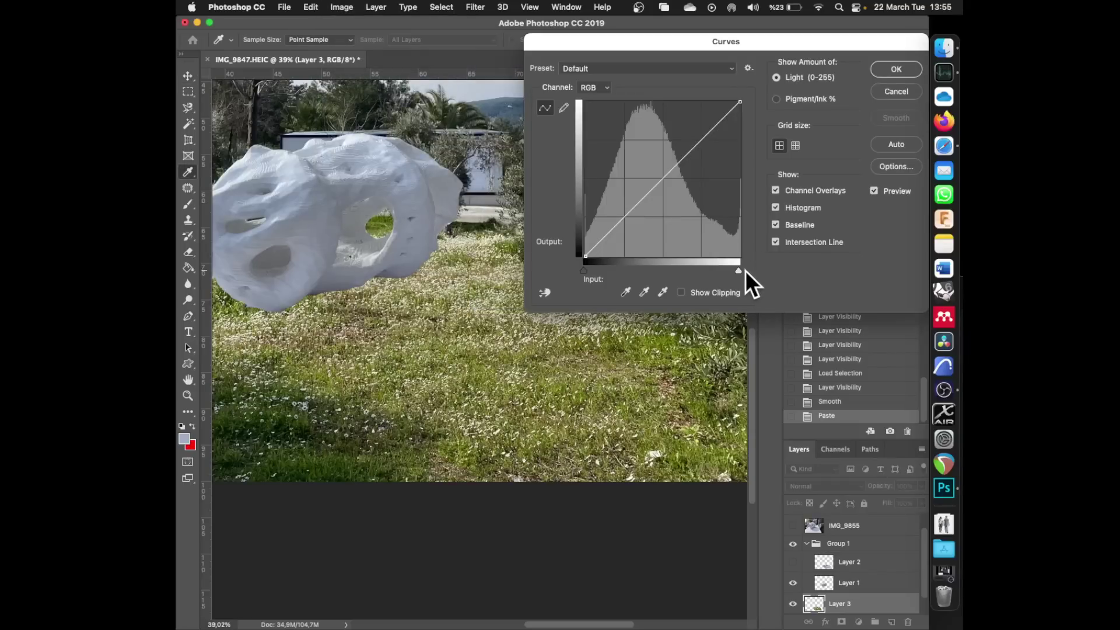
{"action": "mouse_move", "coordinate": [744, 271]}
{"action": "left_mouse_down"}
{"action": "mouse_move", "coordinate": [695, 272]}
{"action": "mouse_move", "coordinate": [760, 274]}
{"action": "left_mouse_up"}
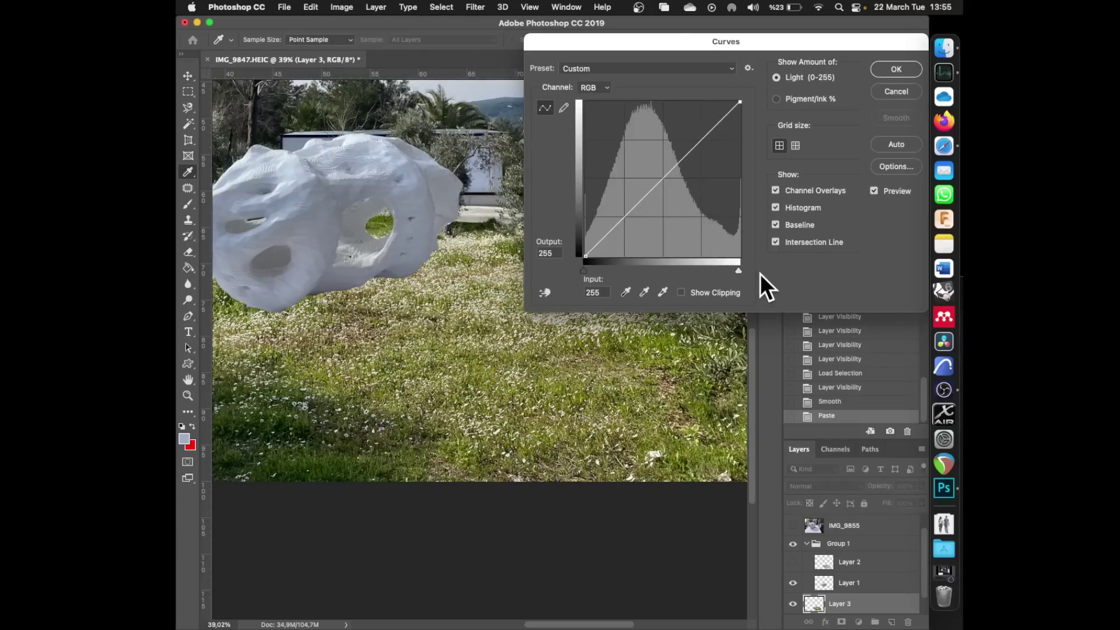
{"action": "key", "text": "Escape"}
- Darken the copied grass on Layer 3 with a Levels adjustment, lowering the white output level to 159
{"action": "left_click", "coordinate": [342, 7]}
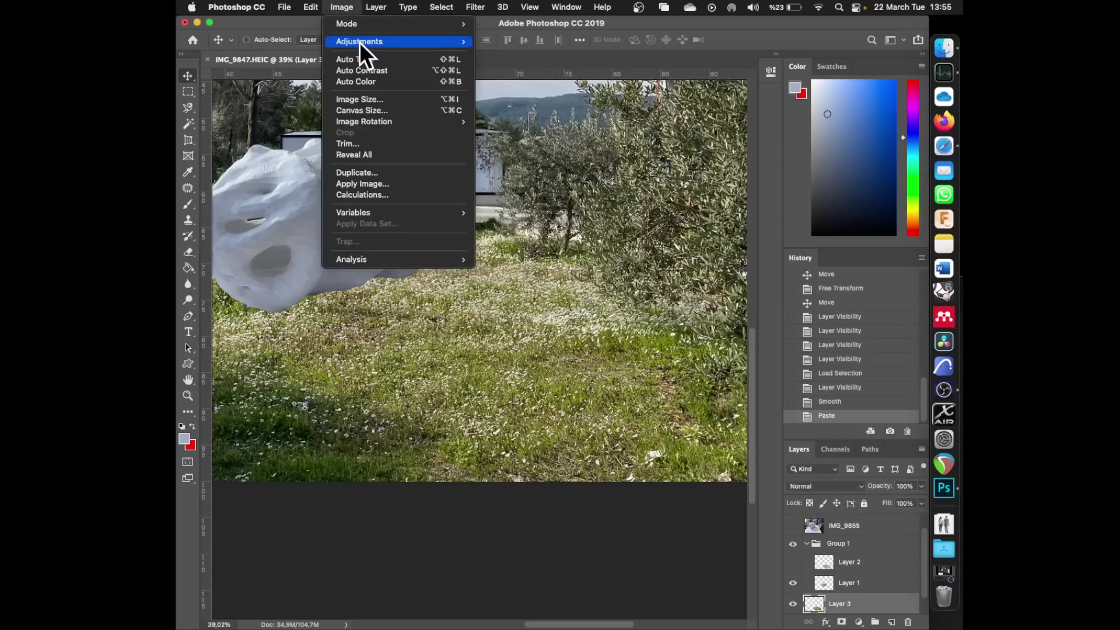
{"action": "mouse_move", "coordinate": [359, 41]}
{"action": "left_click", "coordinate": [511, 64]}
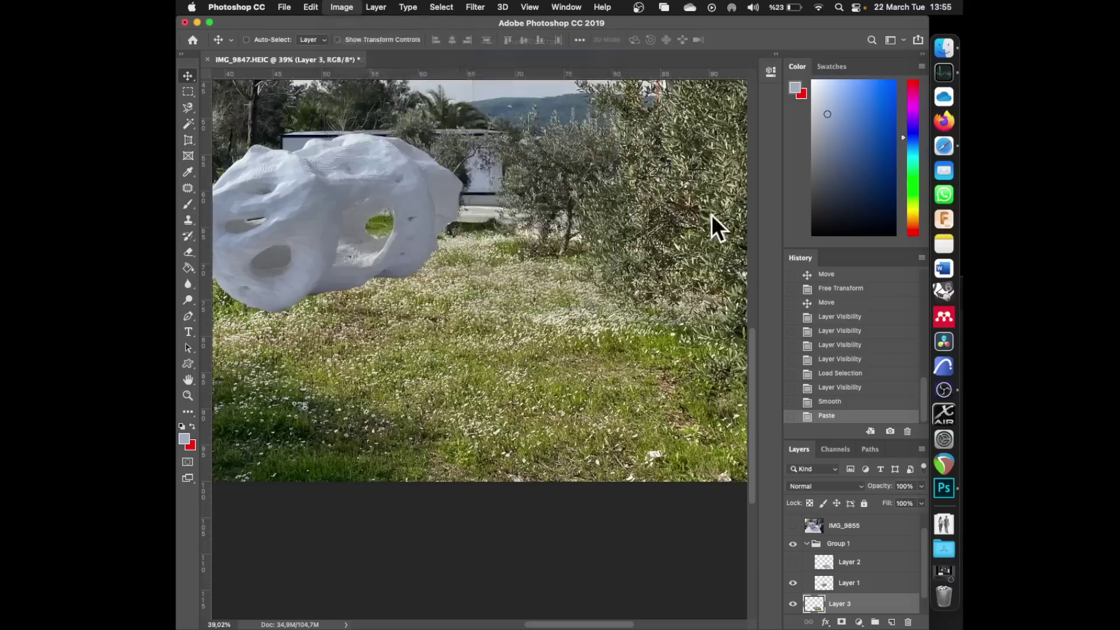
{"action": "left_click_drag", "start_coordinate": [832, 311], "coordinate": [783, 321]}
{"action": "scroll", "coordinate": [609, 438], "scroll_direction": "up", "scroll_amount": 5}
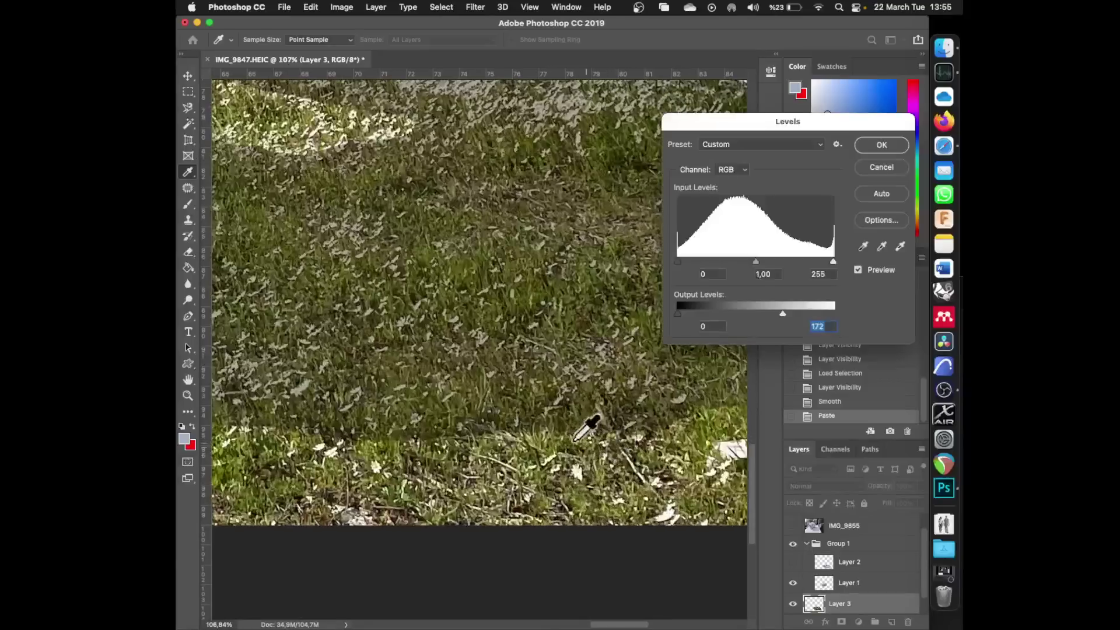
{"action": "scroll", "coordinate": [575, 440], "scroll_direction": "up", "scroll_amount": 8}
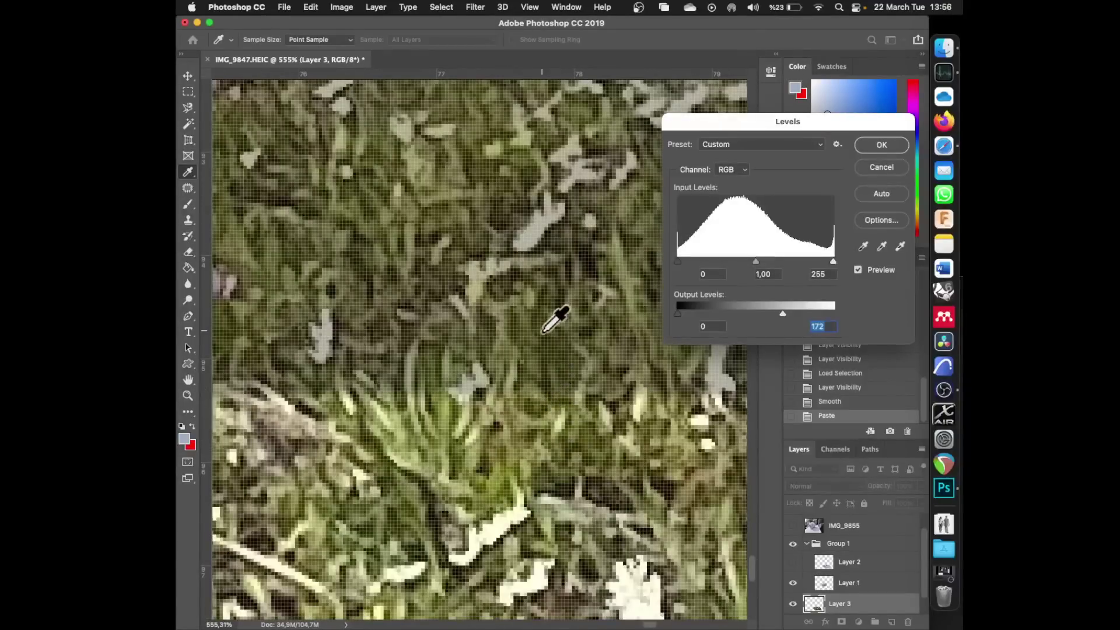
{"action": "scroll", "coordinate": [549, 382], "scroll_direction": "down", "scroll_amount": 5}
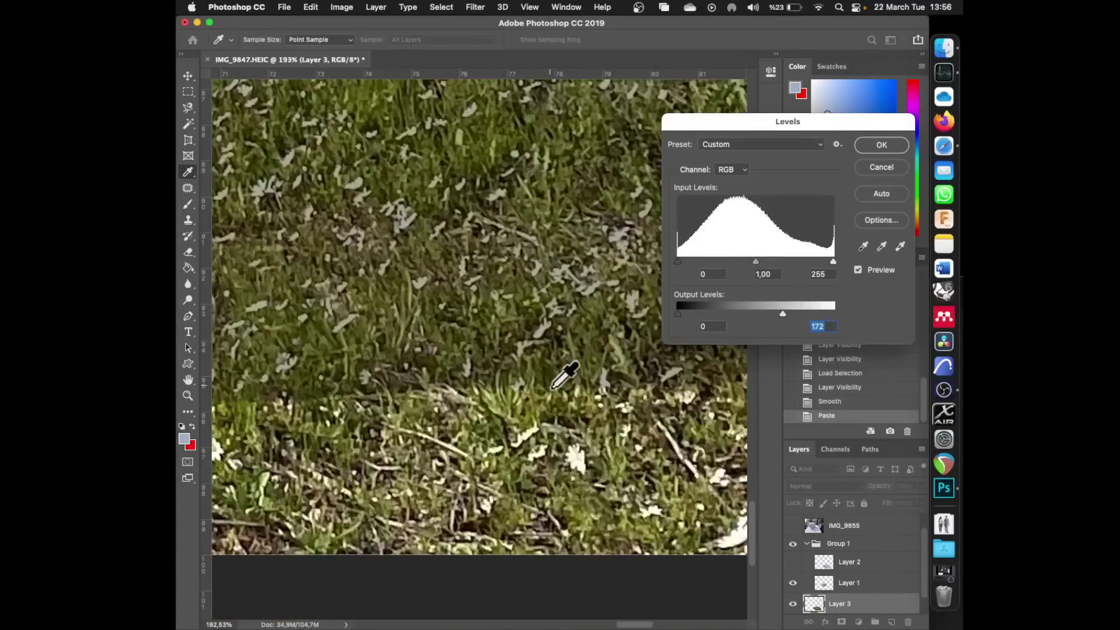
{"action": "scroll", "coordinate": [552, 388], "scroll_direction": "down", "scroll_amount": 8}
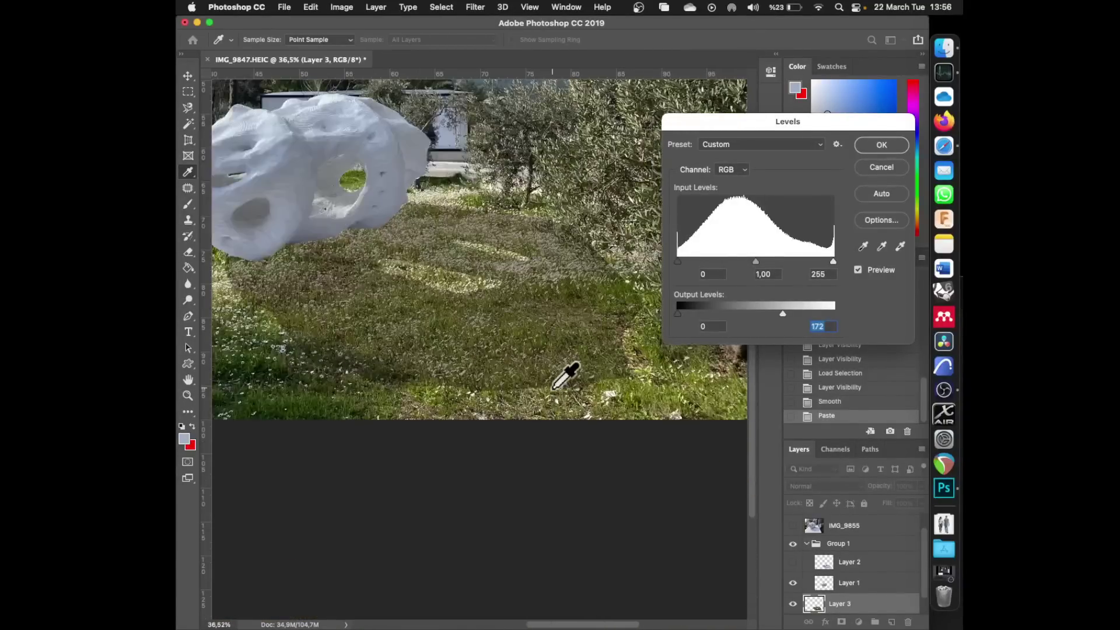
{"action": "scroll", "coordinate": [553, 388], "scroll_direction": "down", "scroll_amount": 3}
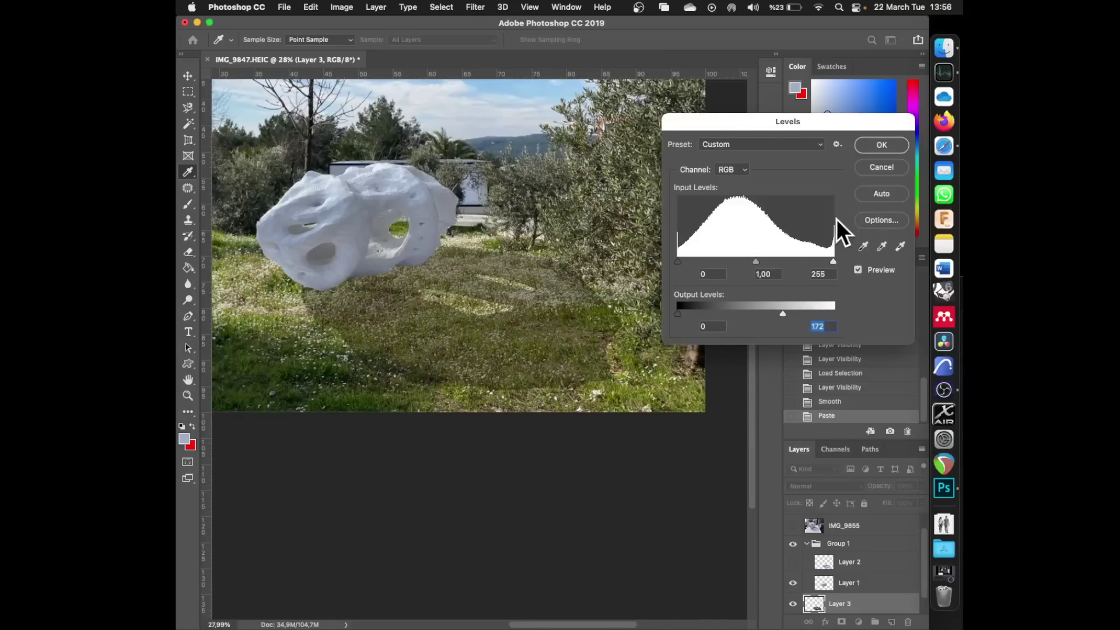
{"action": "left_click_drag", "start_coordinate": [781, 307], "coordinate": [779, 313]}
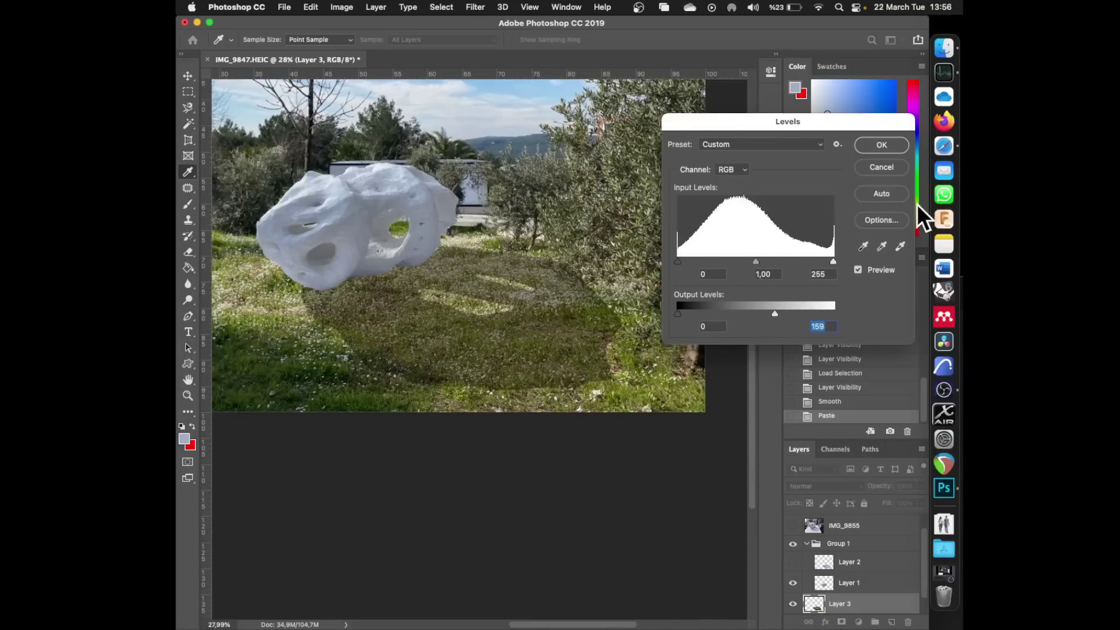
{"action": "key", "text": "Return"}
{"action": "scroll", "coordinate": [507, 307], "scroll_direction": "down", "scroll_amount": 4}
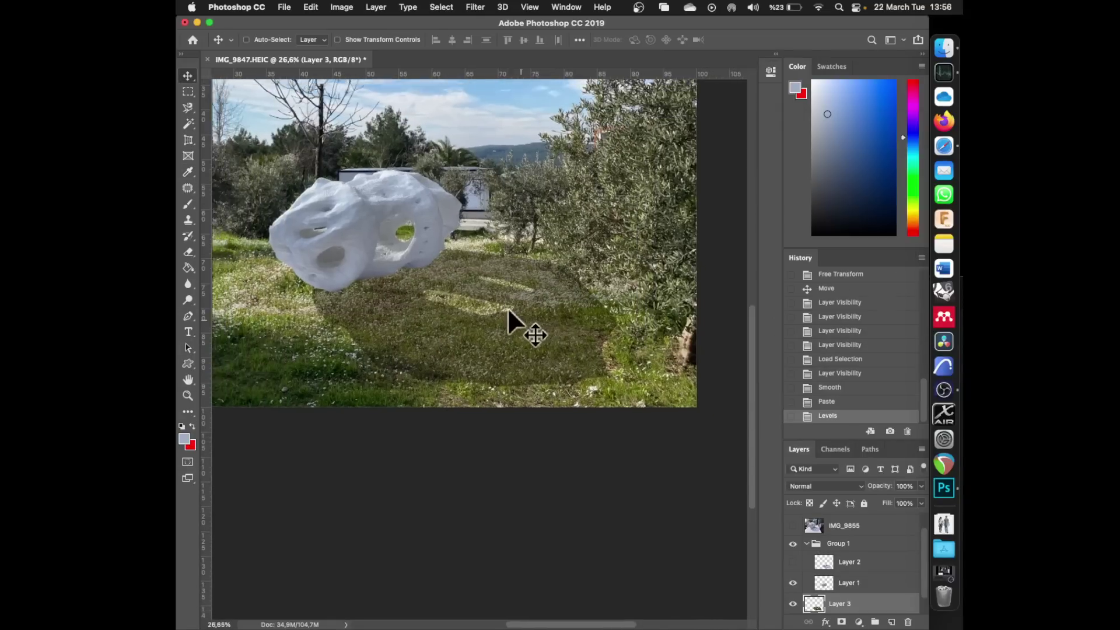
{"action": "scroll", "coordinate": [508, 306], "scroll_direction": "down", "scroll_amount": 1}
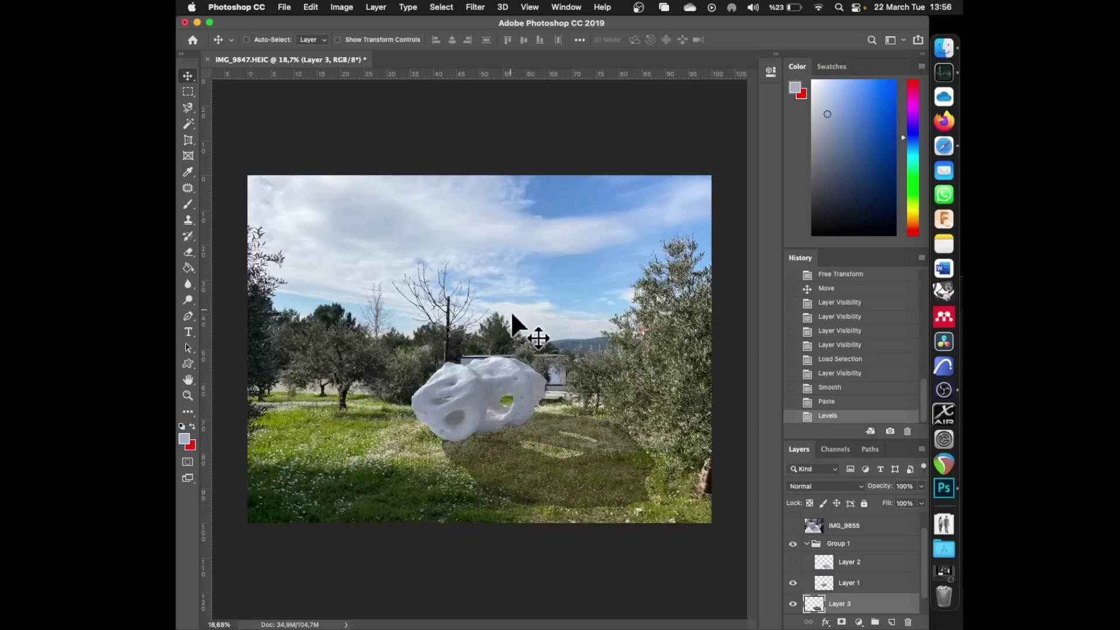
- Move Layer 3 into Group 1, placing it directly below Layer 2
{"action": "left_click", "coordinate": [843, 544]}
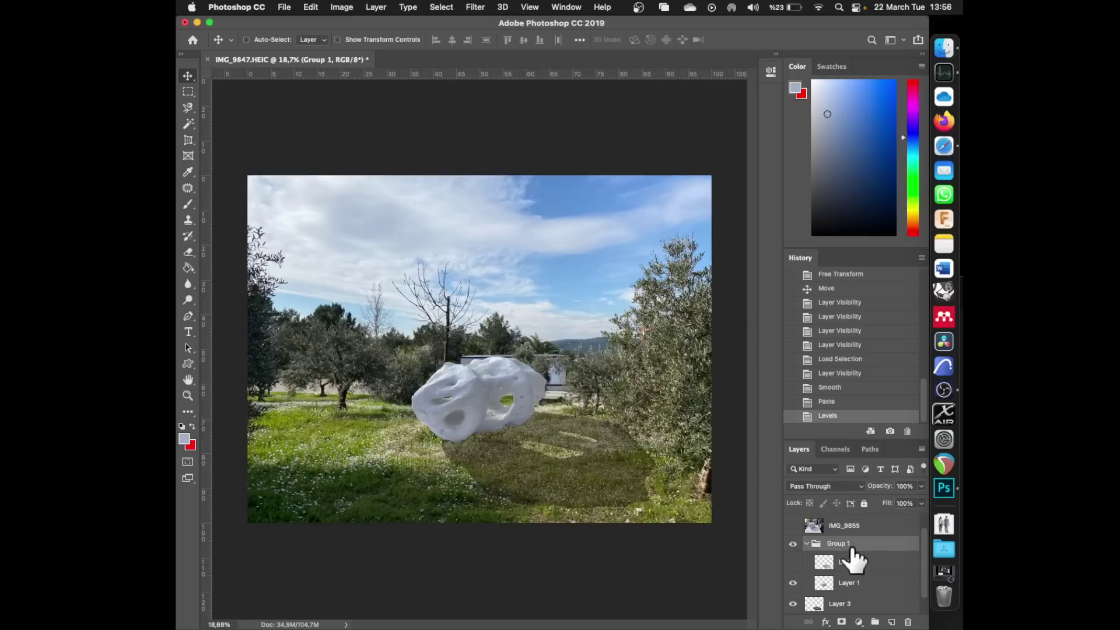
{"action": "scroll", "coordinate": [851, 566], "scroll_direction": "down", "scroll_amount": 1}
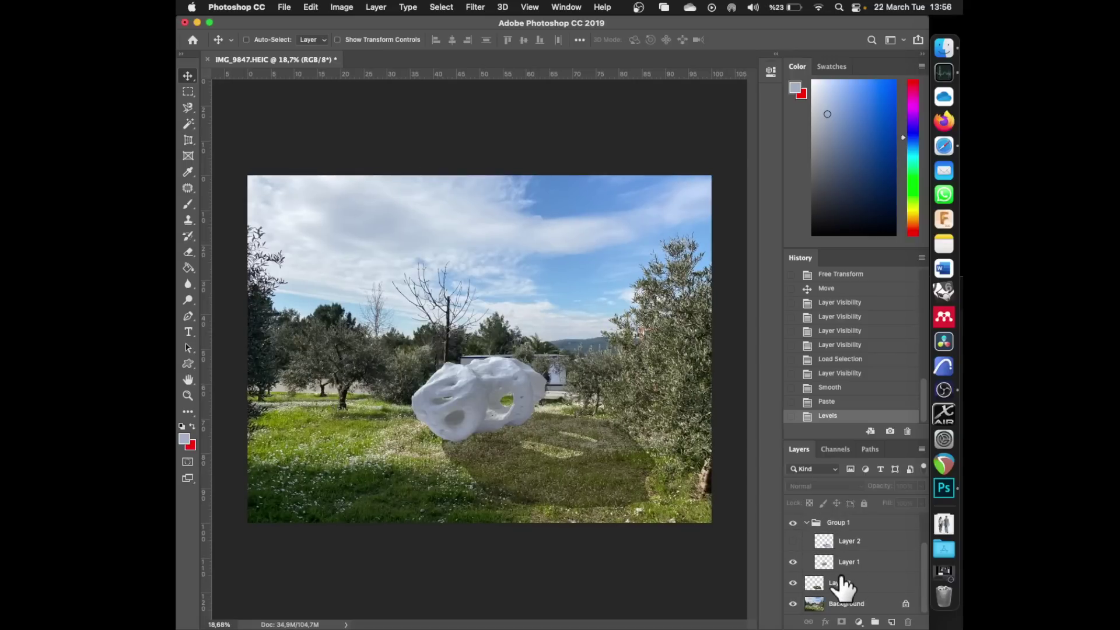
{"action": "left_click", "coordinate": [834, 583]}
{"action": "double_click", "coordinate": [835, 583]}
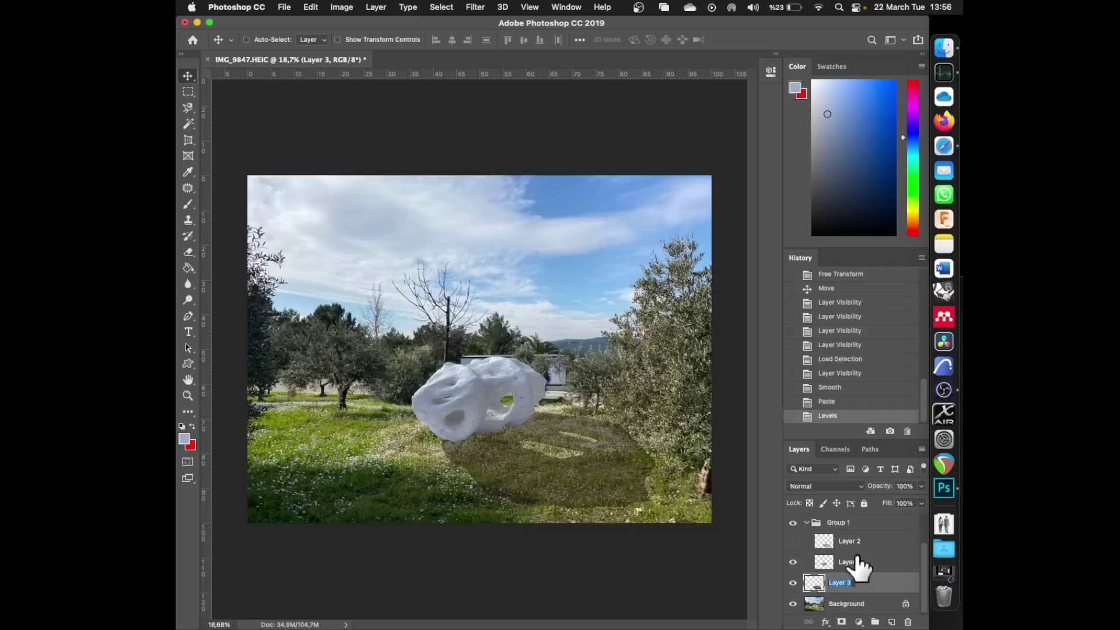
{"action": "left_click", "coordinate": [814, 586]}
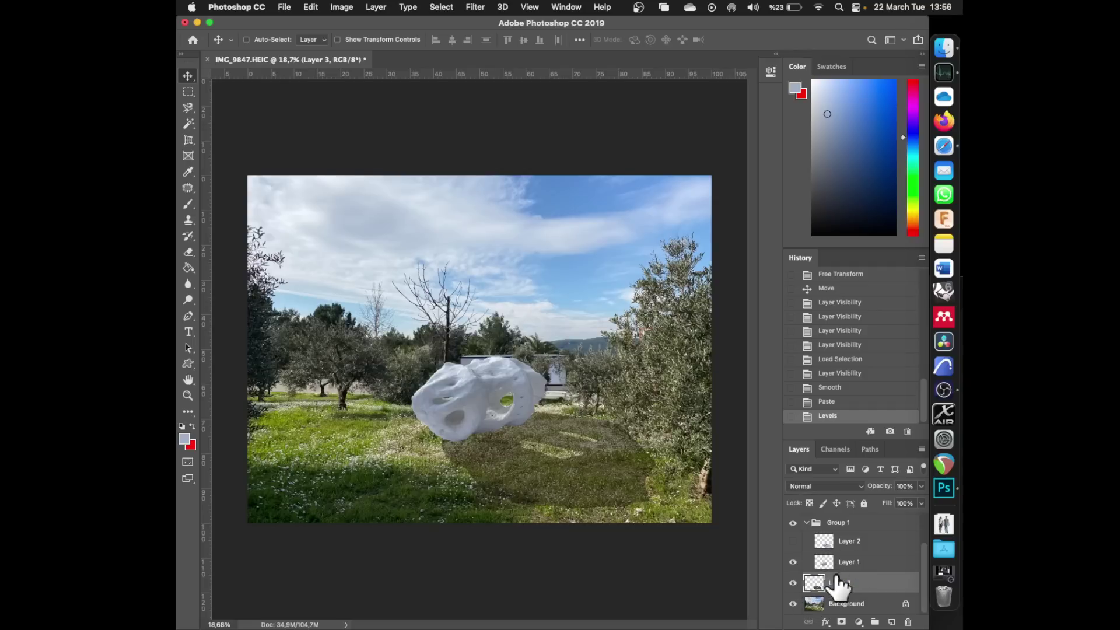
{"action": "left_click_drag", "start_coordinate": [818, 590], "coordinate": [828, 532]}
{"action": "left_click", "coordinate": [835, 563]}
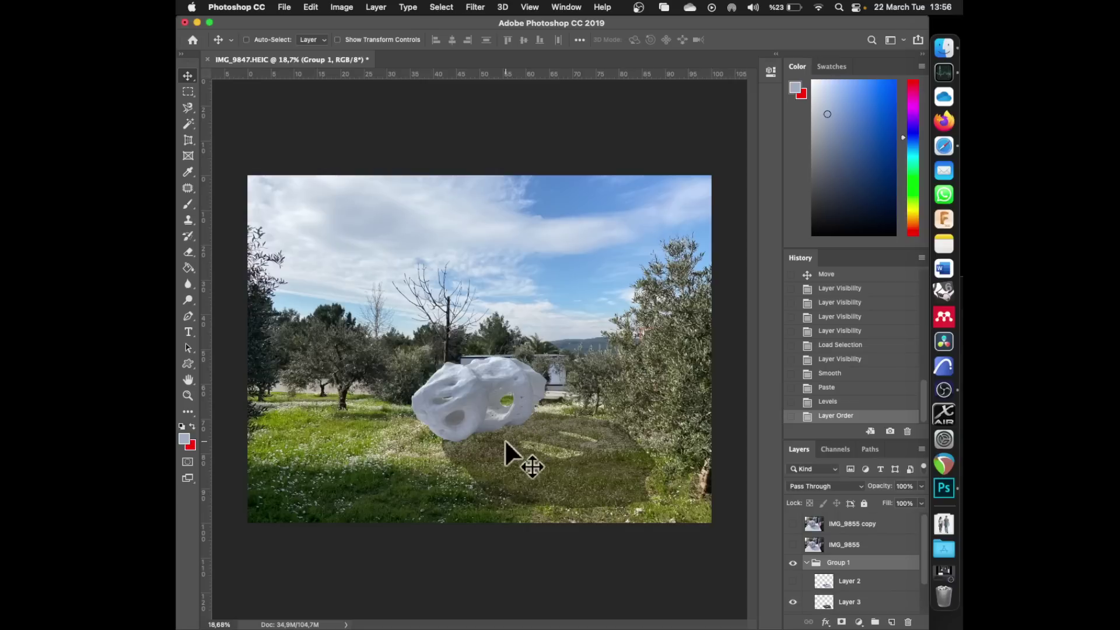
- Examine the darkened grass shadow and its edges up close and within the whole composition
{"action": "scroll", "coordinate": [502, 408], "scroll_direction": "down", "scroll_amount": 4}
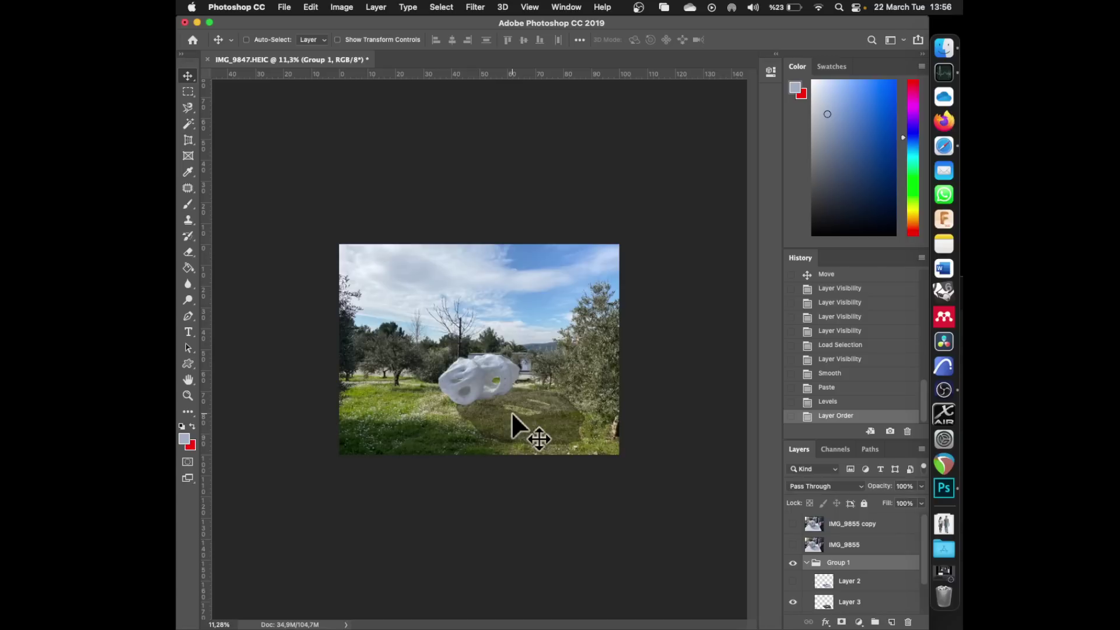
{"action": "key", "text": "super+0"}
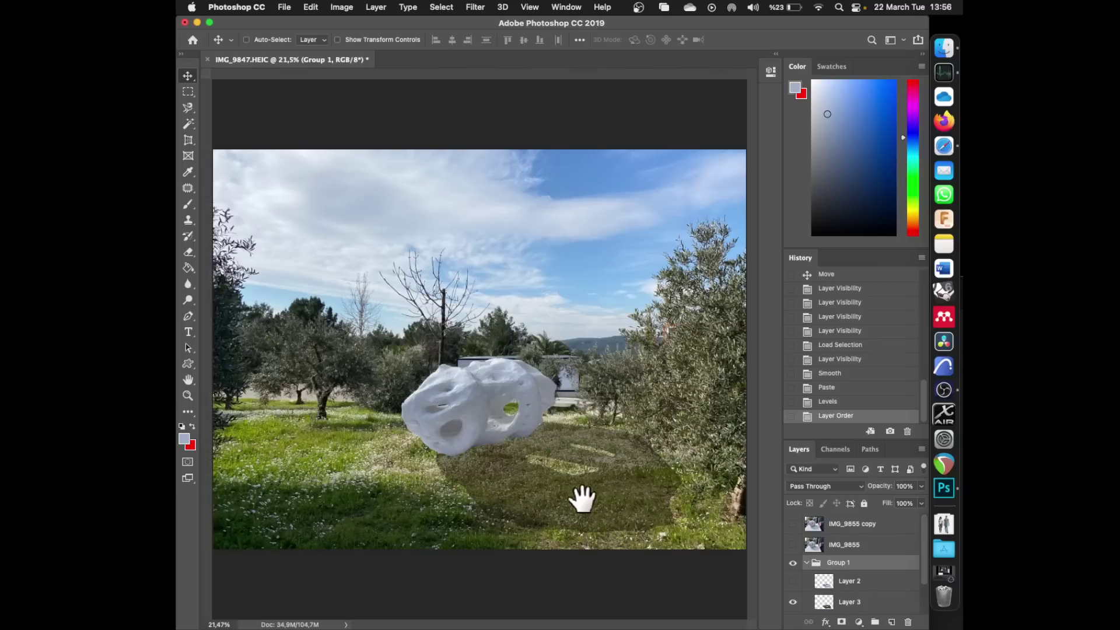
{"action": "scroll", "coordinate": [587, 534], "scroll_direction": "up", "scroll_amount": 3}
{"action": "scroll", "coordinate": [586, 533], "scroll_direction": "up", "scroll_amount": 5}
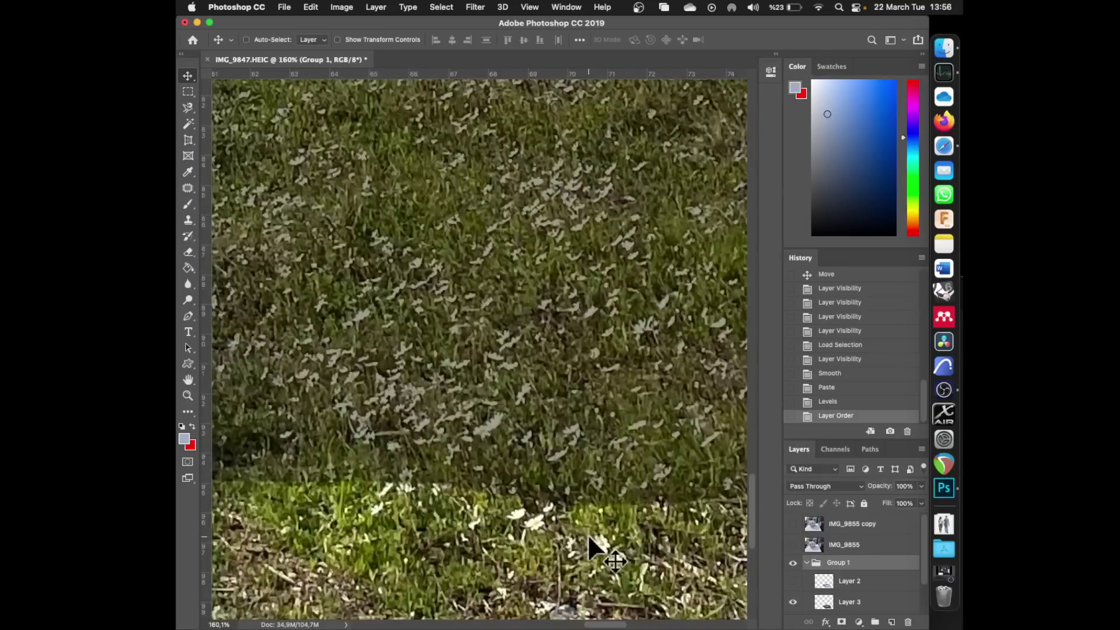
{"action": "scroll", "coordinate": [587, 534], "scroll_direction": "down", "scroll_amount": 2}
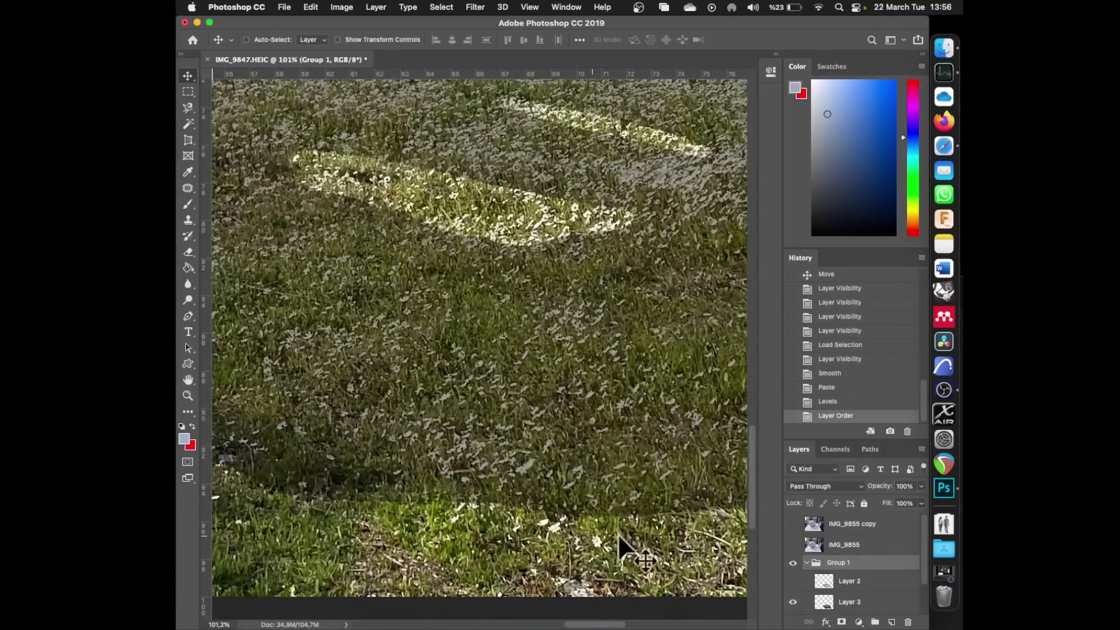
{"action": "scroll", "coordinate": [600, 431], "scroll_direction": "down", "scroll_amount": 2}
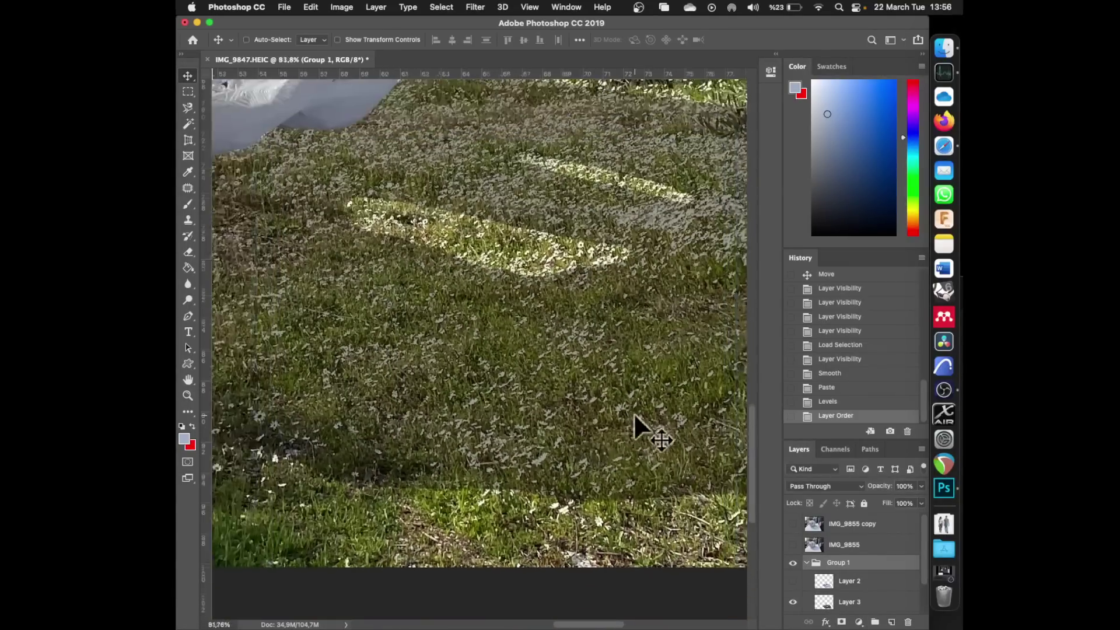
{"action": "left_click_drag", "start_coordinate": [635, 430], "coordinate": [640, 365]}
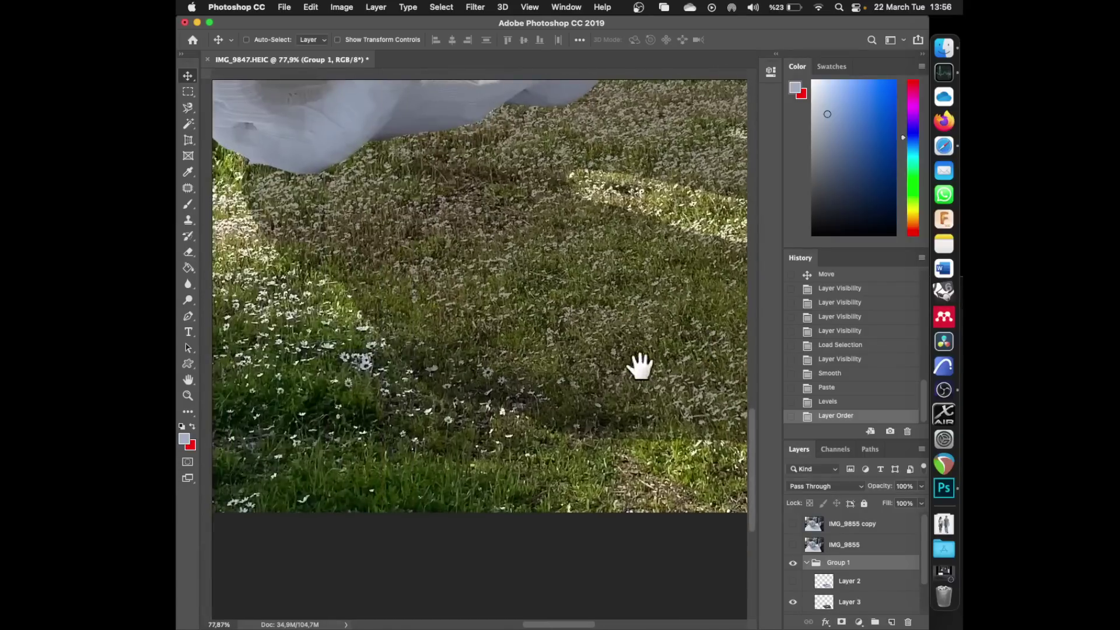
{"action": "key", "text": "super+r"}
{"action": "scroll", "coordinate": [639, 373], "scroll_direction": "down", "scroll_amount": 1}
{"action": "scroll", "coordinate": [640, 367], "scroll_direction": "down", "scroll_amount": 2}
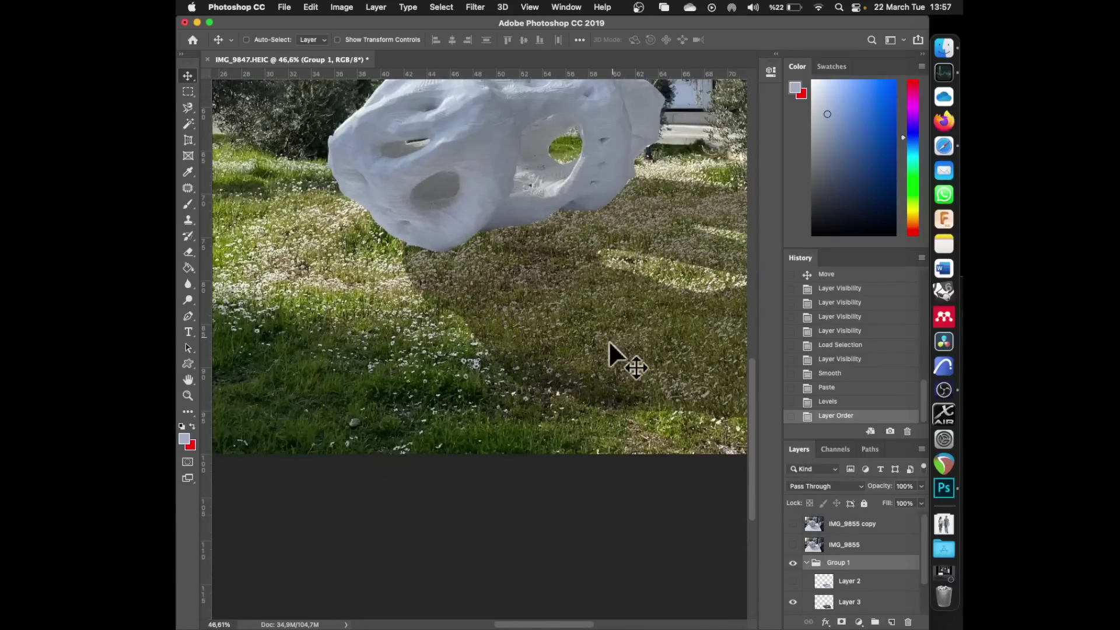
{"action": "scroll", "coordinate": [565, 394], "scroll_direction": "down", "scroll_amount": 2}
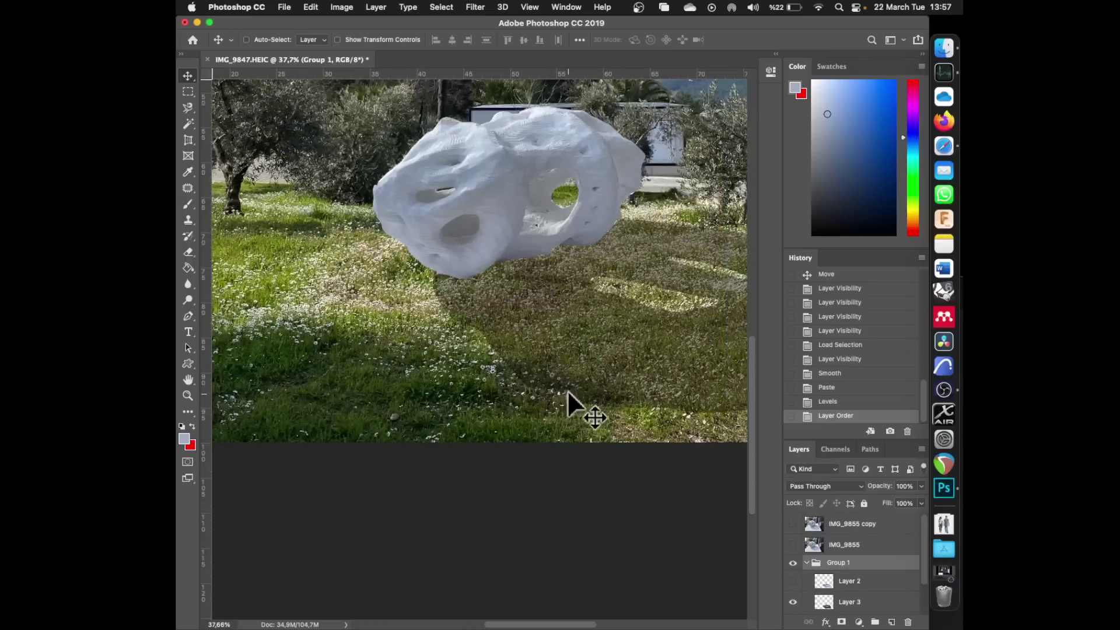
{"action": "scroll", "coordinate": [573, 344], "scroll_direction": "up", "scroll_amount": 10}
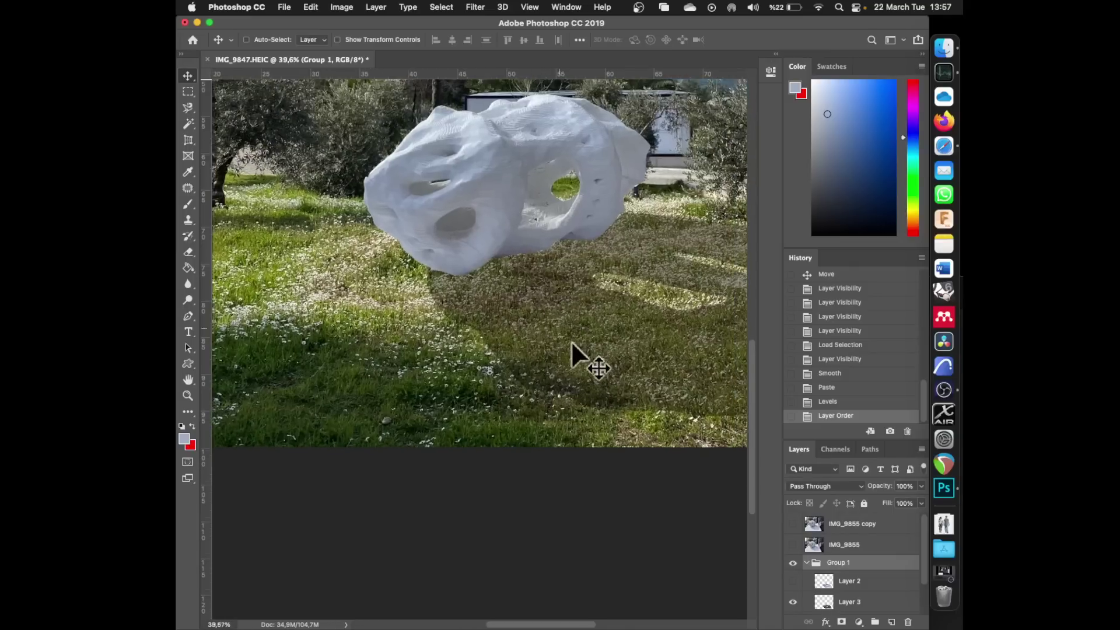
{"action": "scroll", "coordinate": [505, 350], "scroll_direction": "down", "scroll_amount": 14}
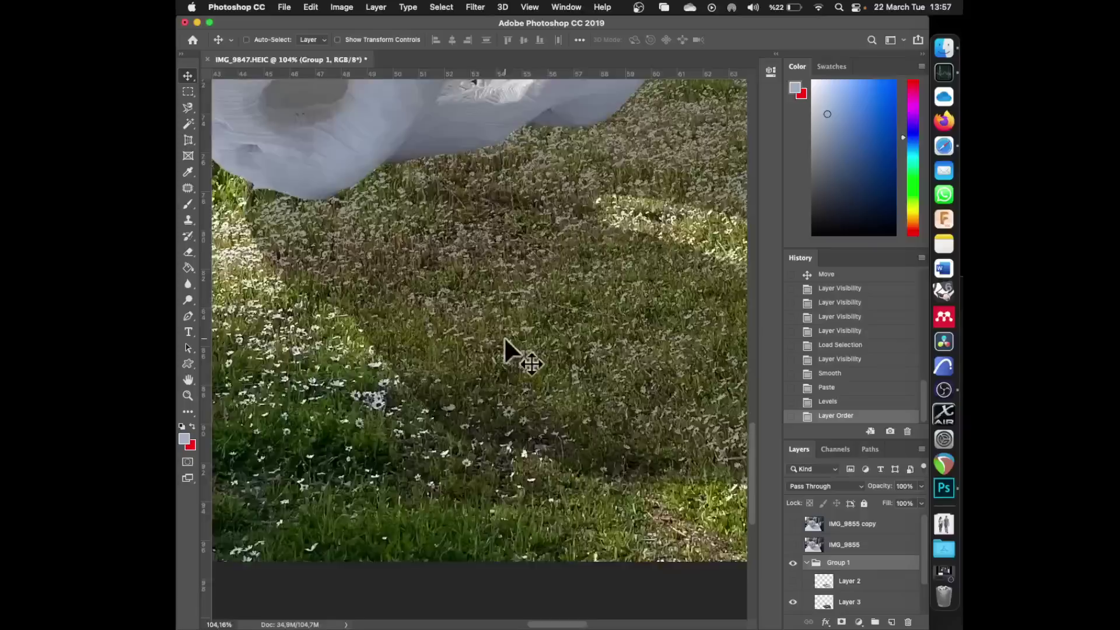
{"action": "scroll", "coordinate": [565, 323], "scroll_direction": "up", "scroll_amount": 1}
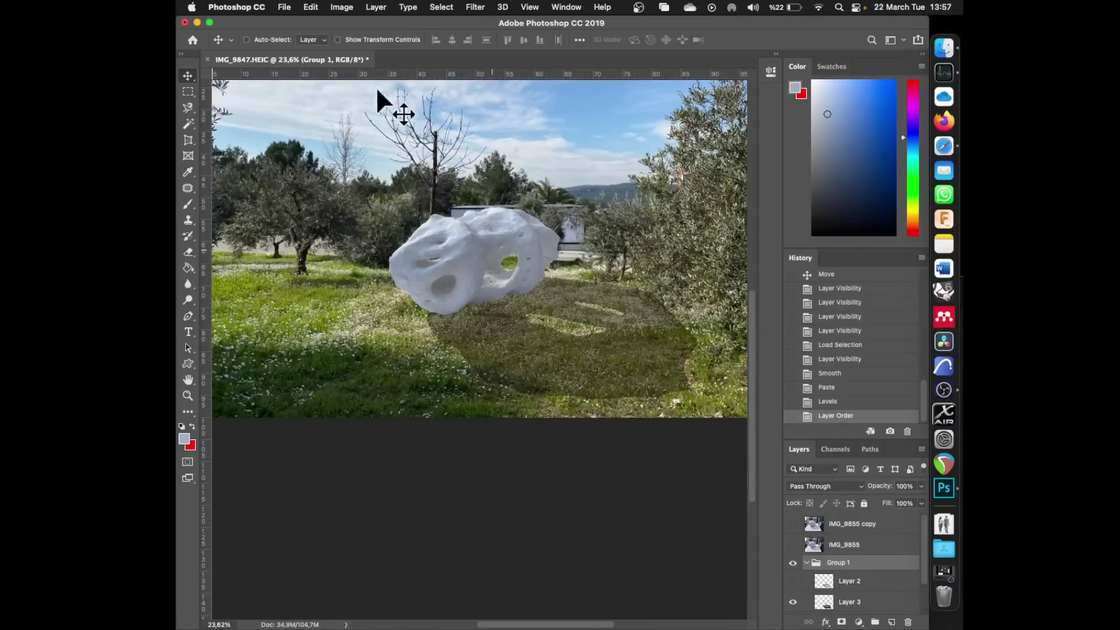
- Revert the document history to the Paste state, before the Levels and layer order changes, and check Layer 3 by hiding and showing it
{"action": "left_click", "coordinate": [343, 7]}
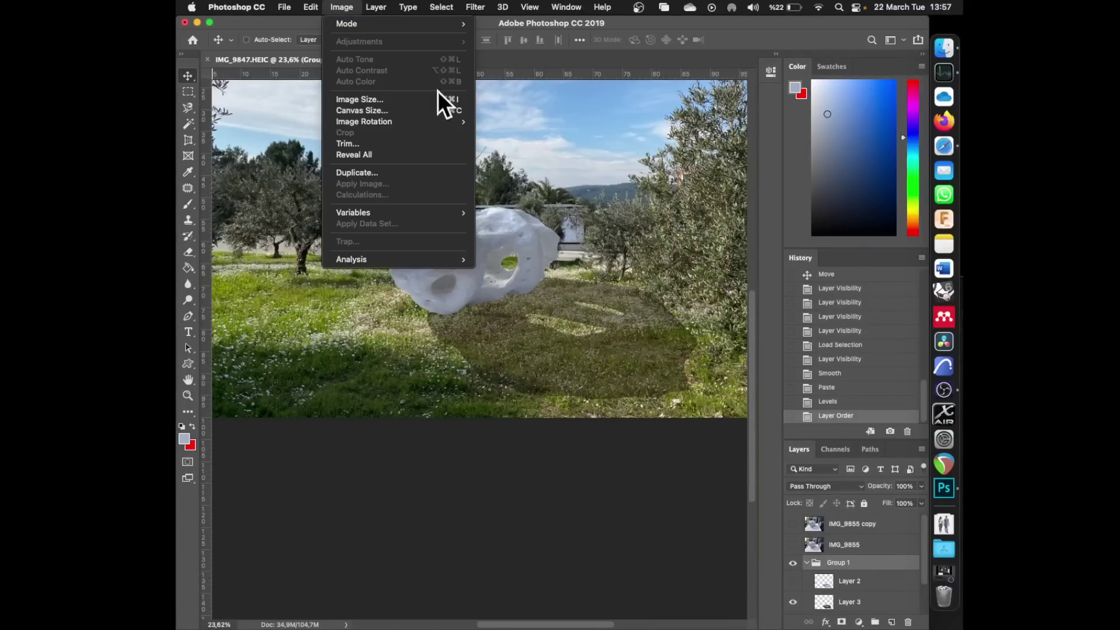
{"action": "left_click", "coordinate": [498, 178]}
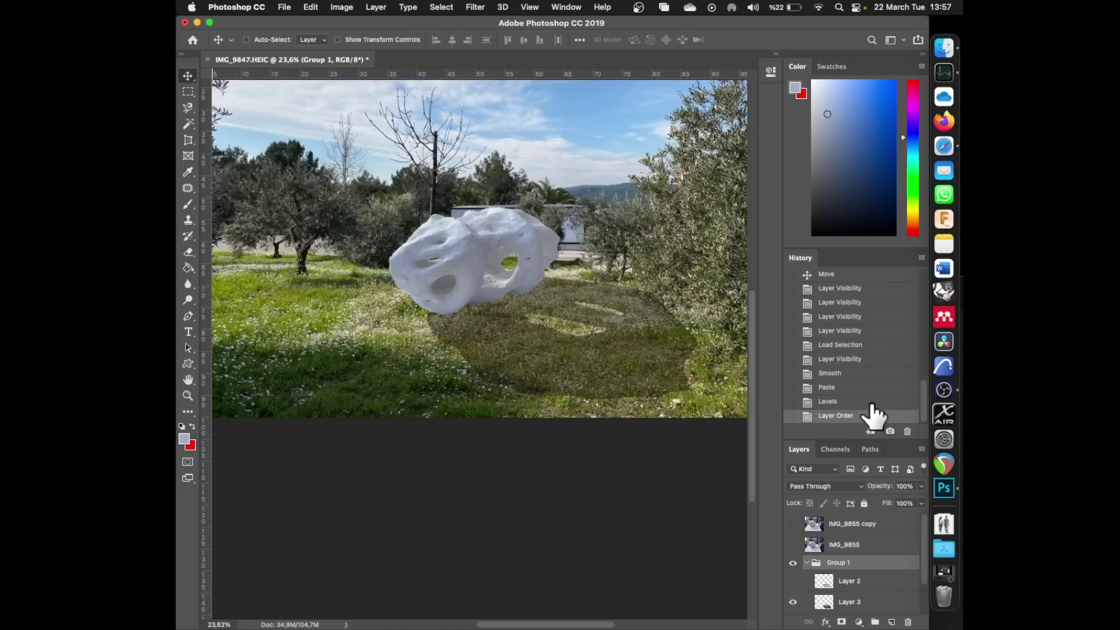
{"action": "scroll", "coordinate": [873, 411], "scroll_direction": "up", "scroll_amount": 3}
{"action": "scroll", "coordinate": [873, 411], "scroll_direction": "down", "scroll_amount": 3}
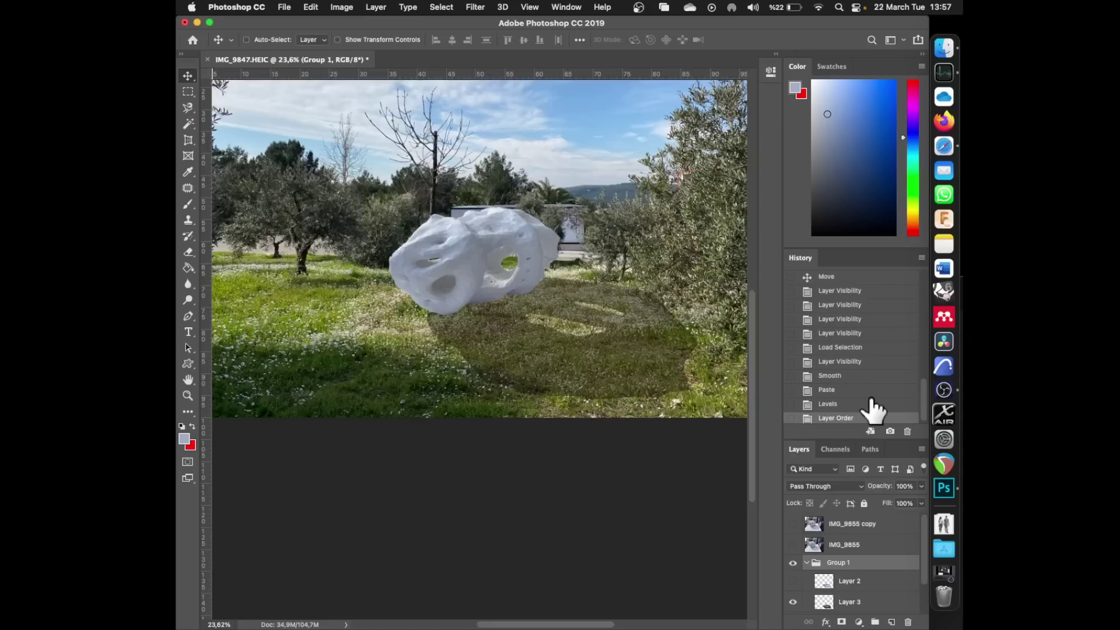
{"action": "left_click", "coordinate": [865, 391]}
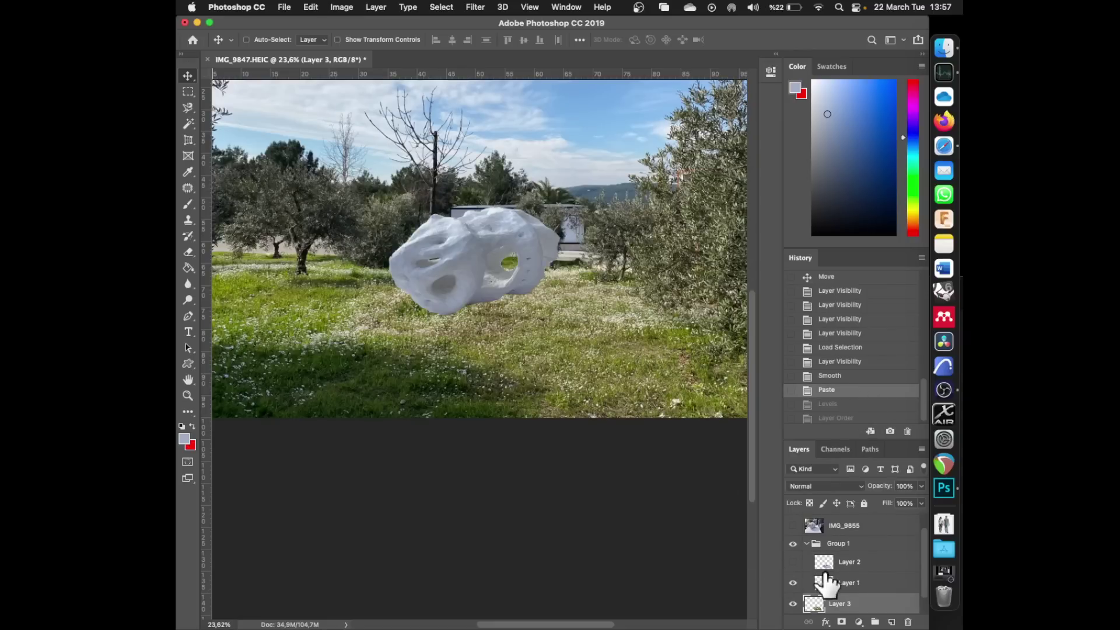
{"action": "scroll", "coordinate": [845, 583], "scroll_direction": "down", "scroll_amount": 1}
{"action": "left_click", "coordinate": [793, 583]}
{"action": "left_click", "coordinate": [793, 583]}
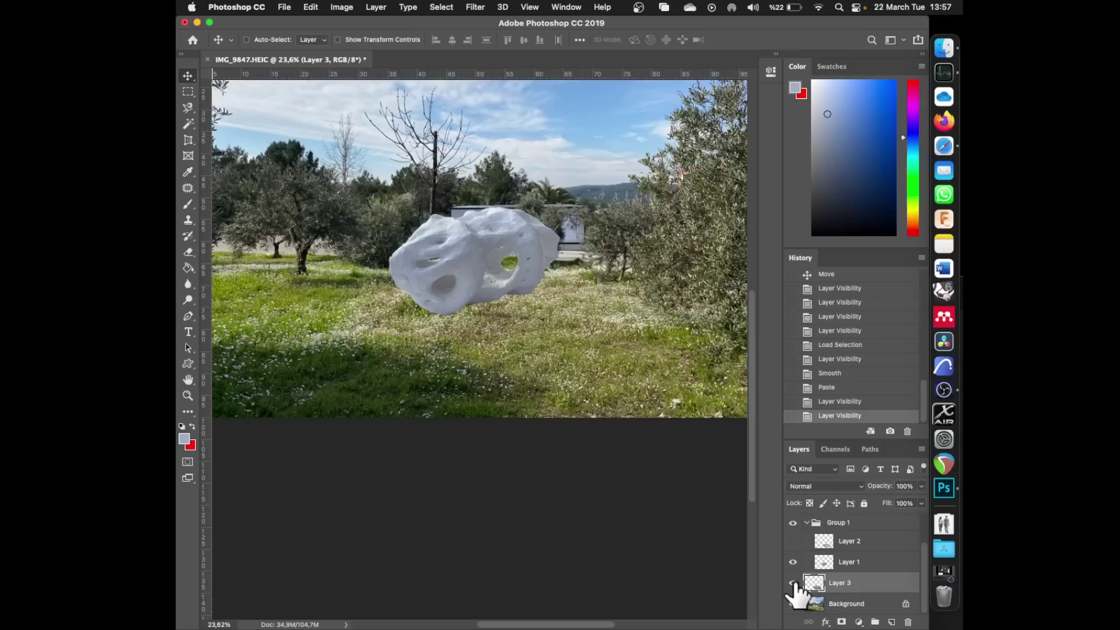
{"action": "left_click", "coordinate": [343, 7]}
{"action": "mouse_move", "coordinate": [366, 43]}
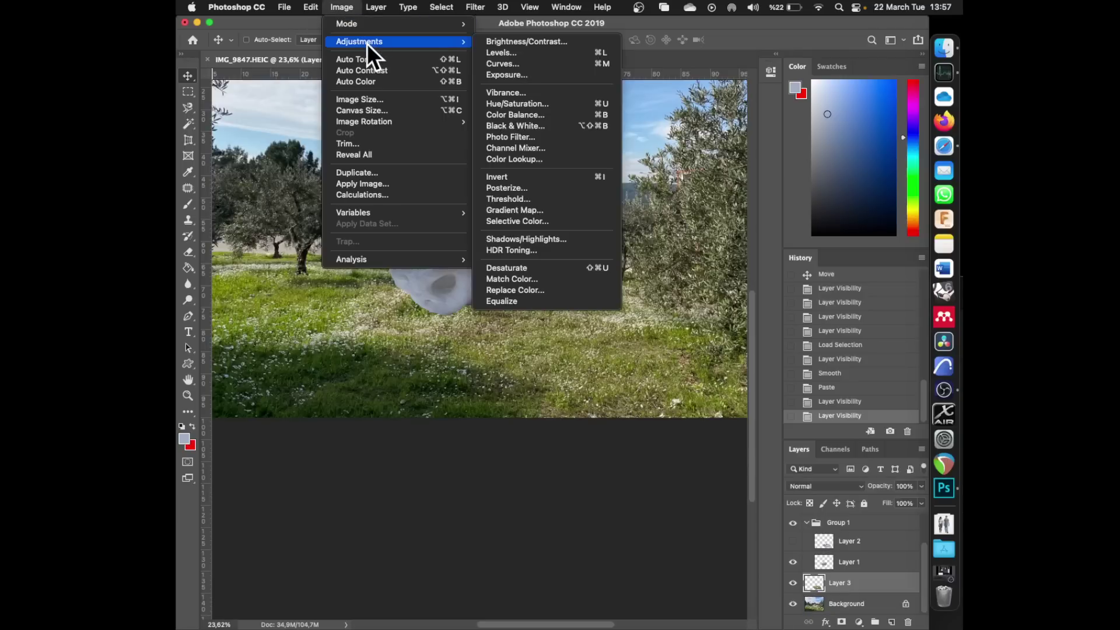
{"action": "left_click", "coordinate": [518, 64]}
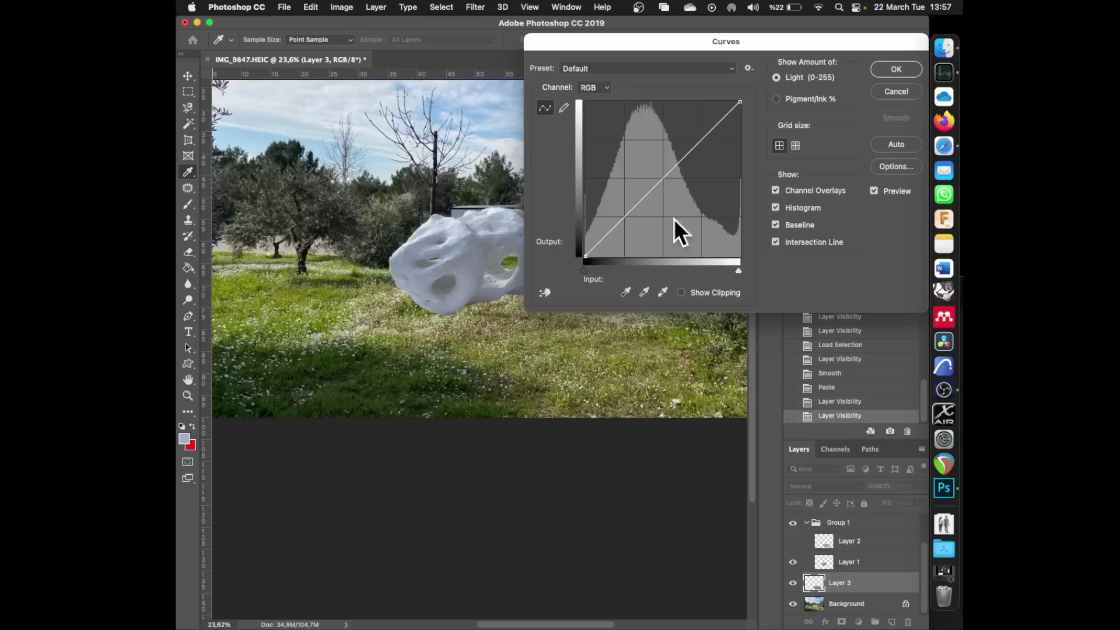
{"action": "left_click_drag", "start_coordinate": [738, 270], "coordinate": [768, 279]}
{"action": "mouse_move", "coordinate": [584, 270]}
{"action": "left_mouse_down"}
{"action": "mouse_move", "coordinate": [631, 268]}
{"action": "mouse_move", "coordinate": [583, 271]}
{"action": "left_mouse_up"}
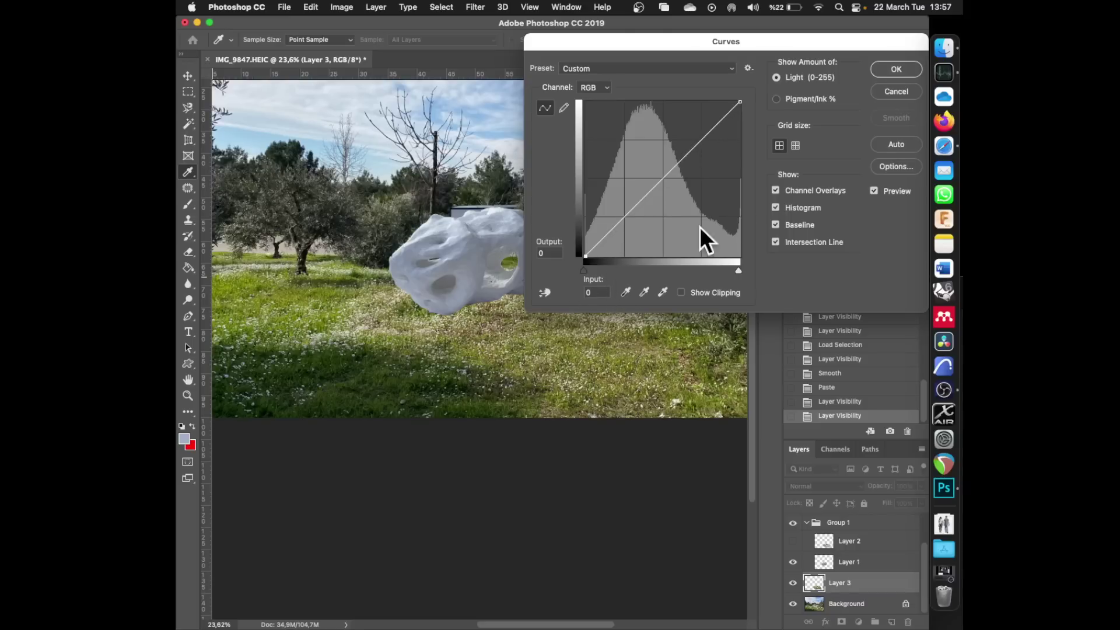
{"action": "left_click", "coordinate": [882, 89]}
- Start a Levels adjustment on Layer 3, try darkening the midtones to 0.61, and return them to 1.00
{"action": "left_click", "coordinate": [344, 7]}
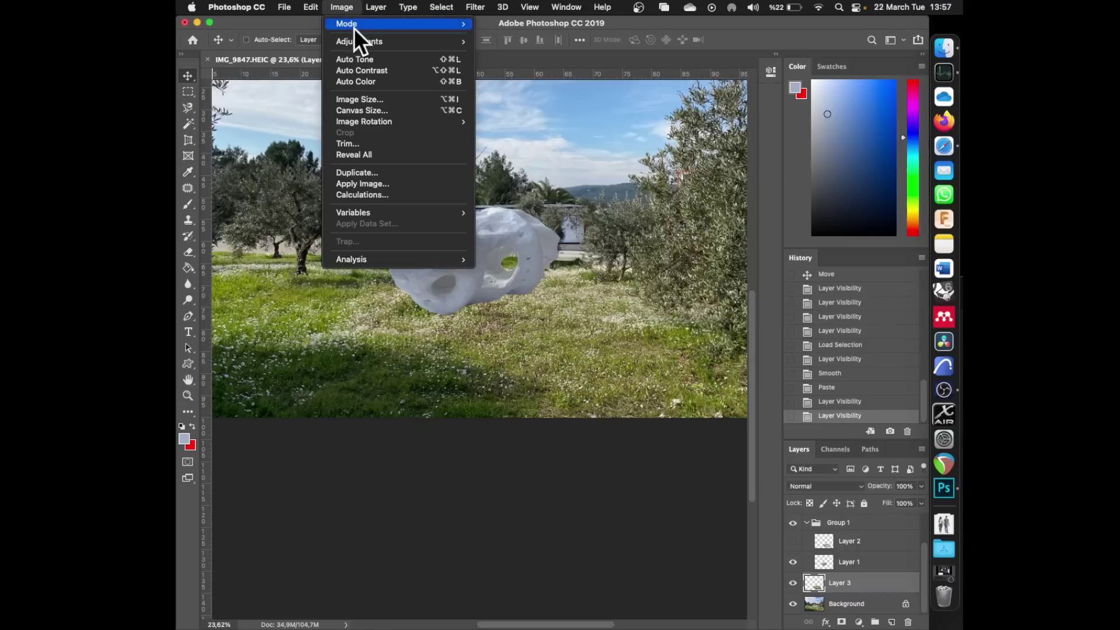
{"action": "mouse_move", "coordinate": [359, 46]}
{"action": "left_click", "coordinate": [489, 53]}
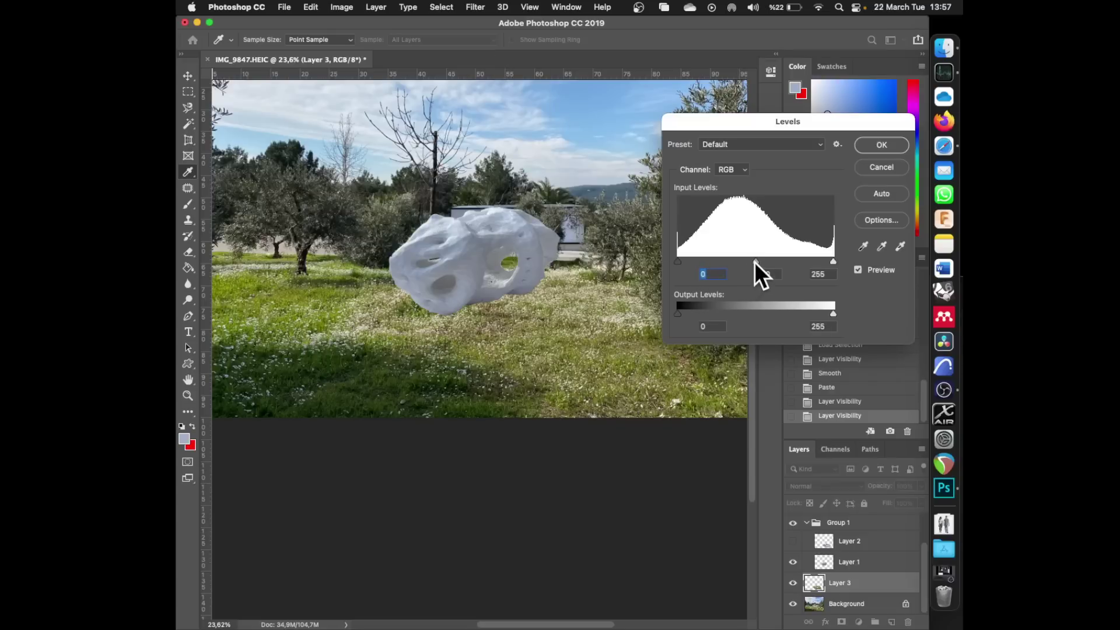
{"action": "mouse_move", "coordinate": [754, 261]}
{"action": "left_mouse_down"}
{"action": "mouse_move", "coordinate": [737, 263]}
{"action": "mouse_move", "coordinate": [796, 264]}
{"action": "mouse_move", "coordinate": [776, 264]}
{"action": "left_mouse_up"}
{"action": "scroll", "coordinate": [512, 368], "scroll_direction": "up", "scroll_amount": 5}
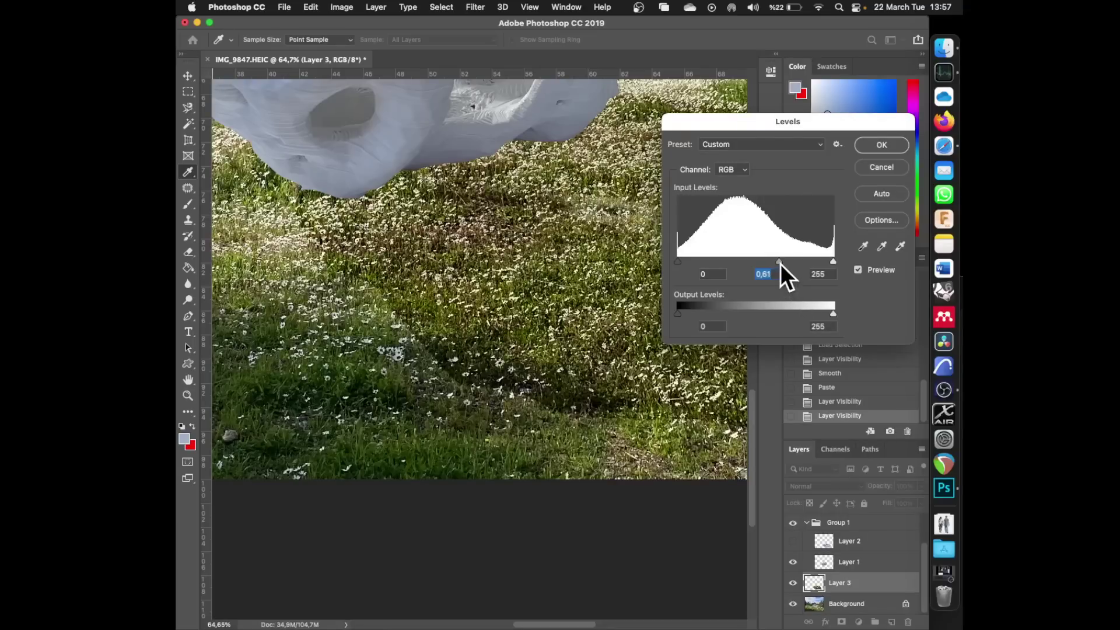
{"action": "left_click_drag", "start_coordinate": [779, 261], "coordinate": [752, 268]}
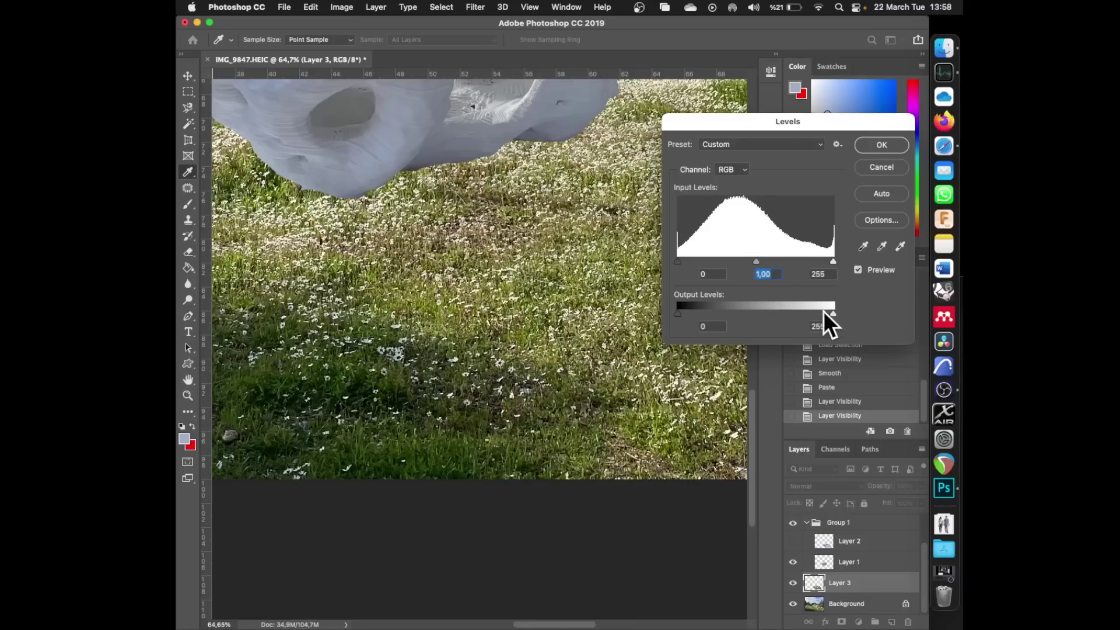
- Examine the grass and flowers of Layer 3 up close, down to the individual light and dark pixels
{"action": "left_click_drag", "start_coordinate": [830, 313], "coordinate": [865, 325]}
{"action": "scroll", "coordinate": [557, 316], "scroll_direction": "up", "scroll_amount": 2}
{"action": "scroll", "coordinate": [557, 316], "scroll_direction": "up", "scroll_amount": 8}
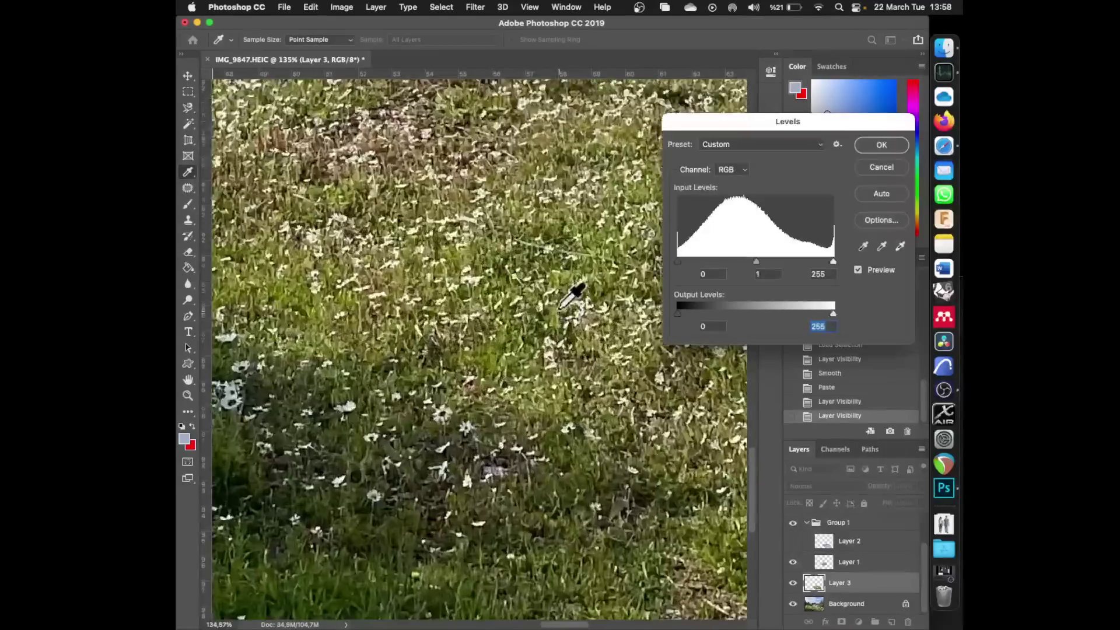
{"action": "scroll", "coordinate": [426, 304], "scroll_direction": "up", "scroll_amount": 4}
{"action": "scroll", "coordinate": [426, 303], "scroll_direction": "down", "scroll_amount": 7}
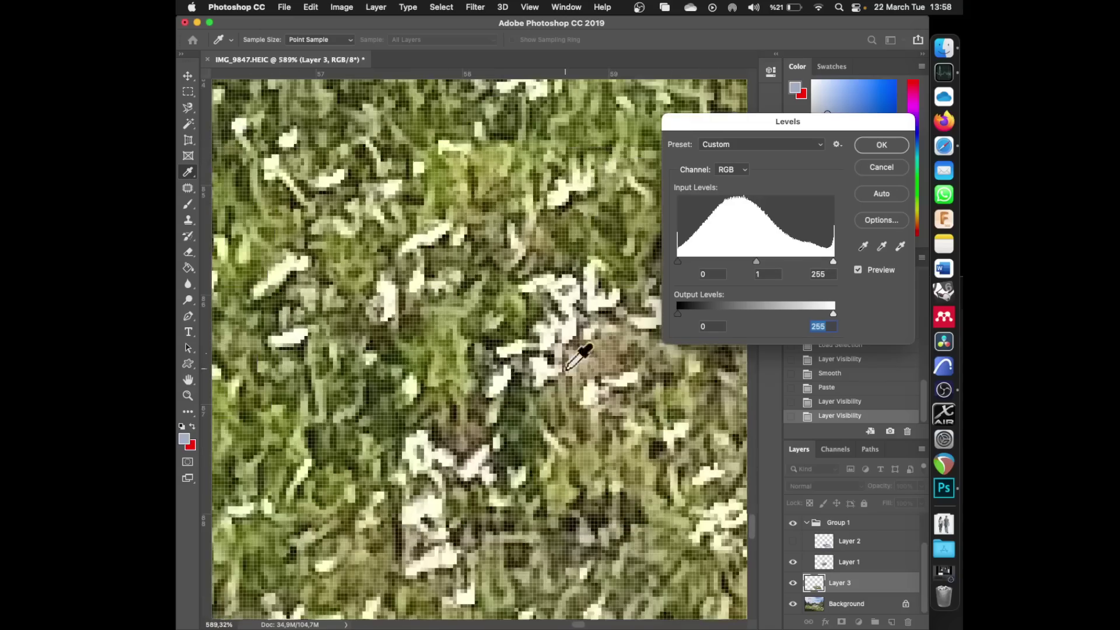
{"action": "scroll", "coordinate": [463, 404], "scroll_direction": "down", "scroll_amount": 4}
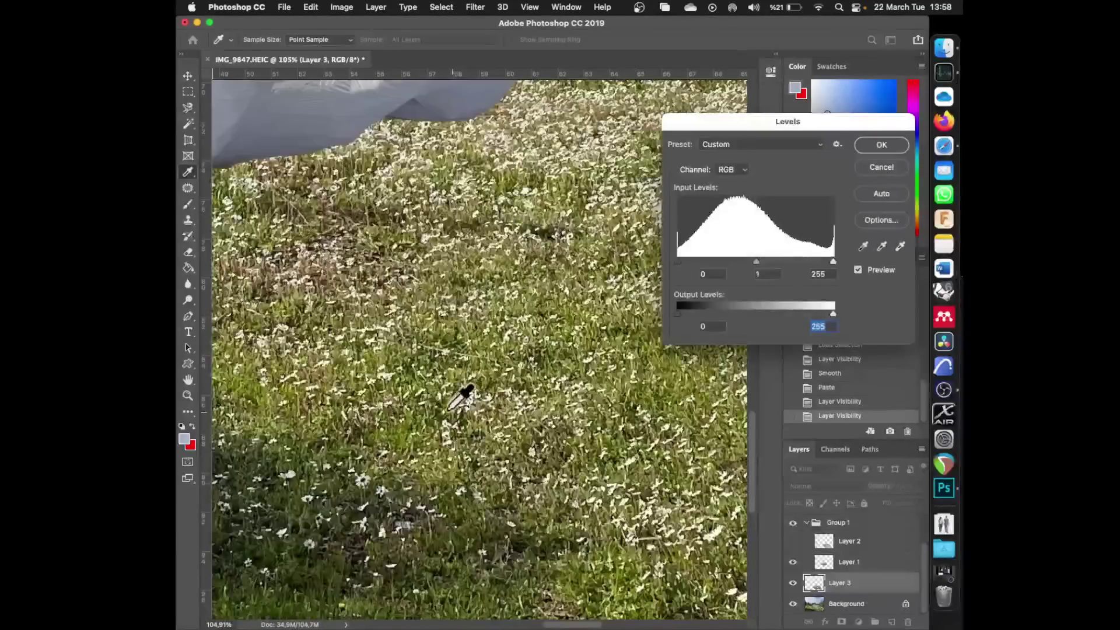
{"action": "scroll", "coordinate": [559, 415], "scroll_direction": "up", "scroll_amount": 12}
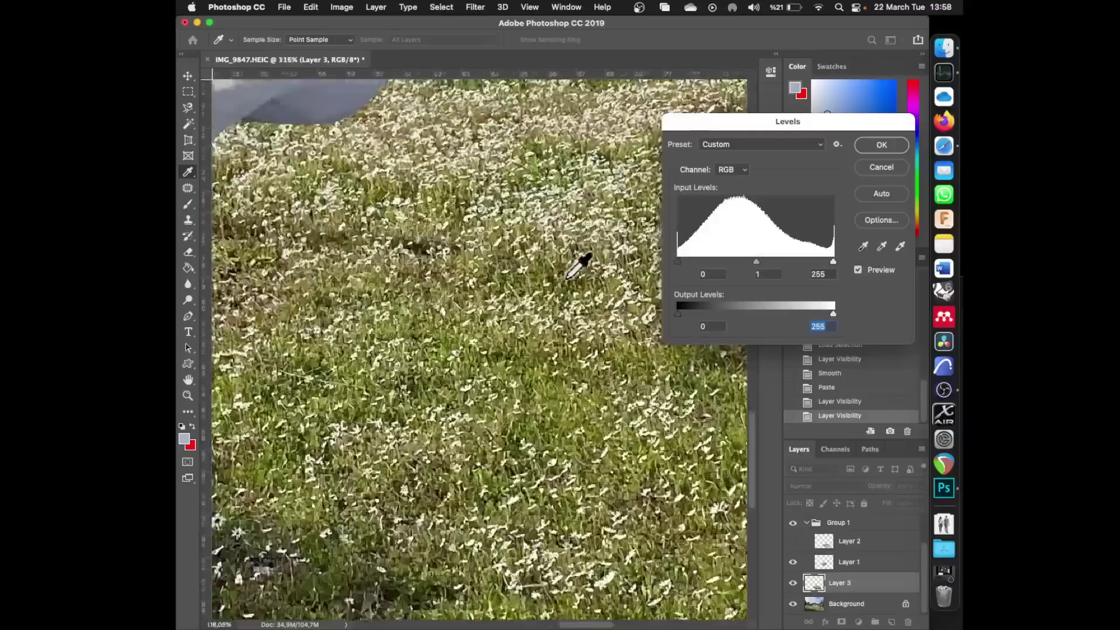
{"action": "scroll", "coordinate": [513, 179], "scroll_direction": "up", "scroll_amount": 3}
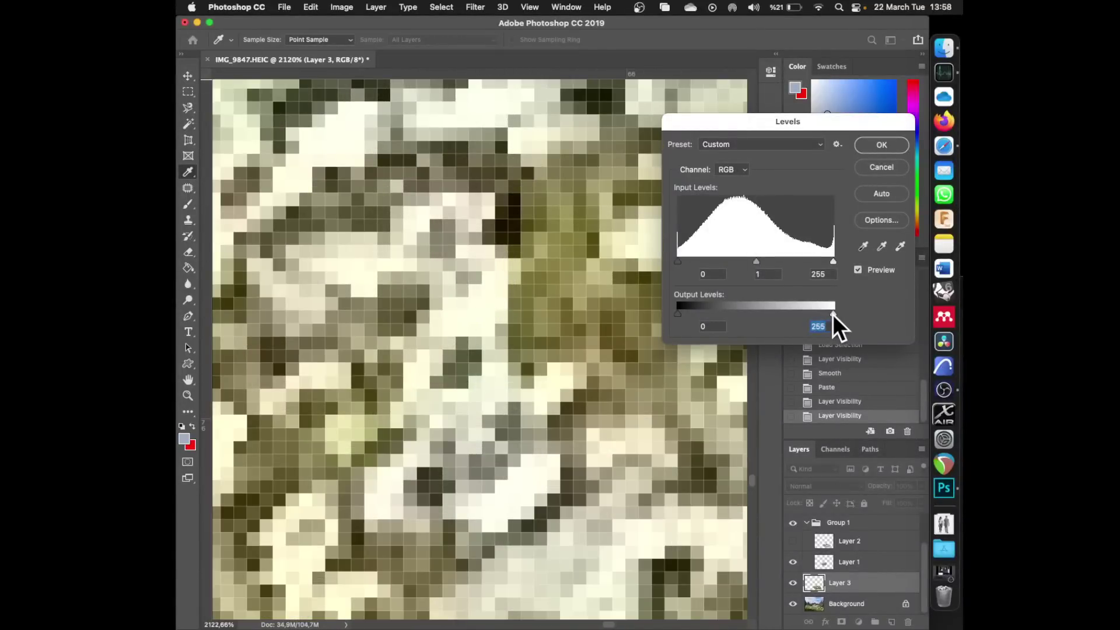
- Darken Layer 3 by lowering the Levels white output to 162, keeping the midtone input at 1, and apply the adjustment
{"action": "mouse_move", "coordinate": [757, 261]}
{"action": "left_mouse_down"}
{"action": "mouse_move", "coordinate": [796, 261]}
{"action": "mouse_move", "coordinate": [755, 265]}
{"action": "mouse_move", "coordinate": [763, 282]}
{"action": "left_mouse_up"}
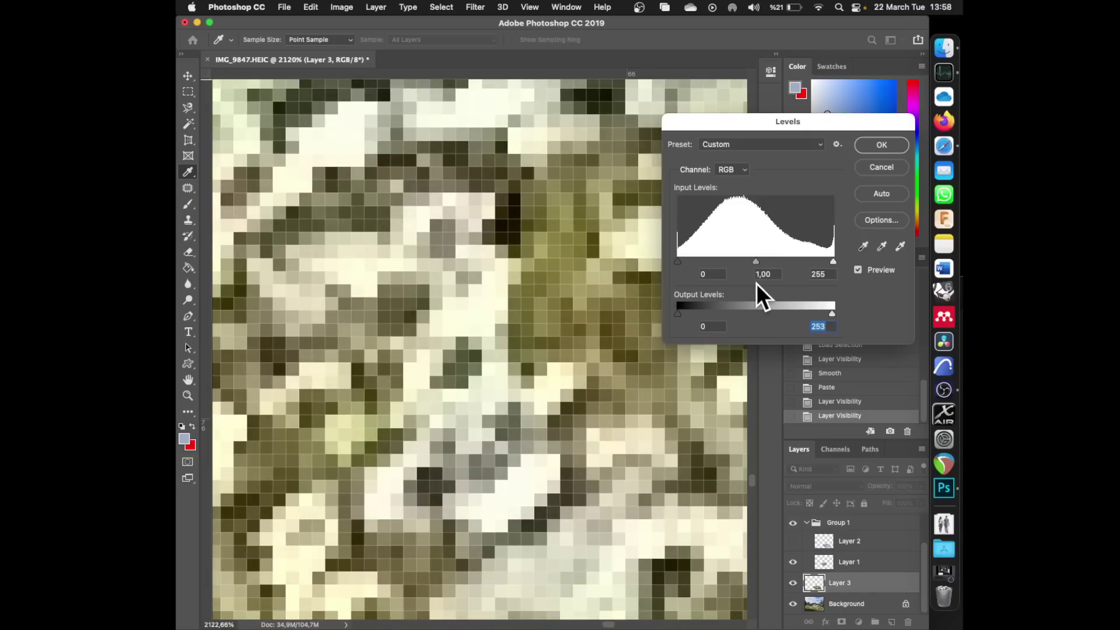
{"action": "left_click", "coordinate": [758, 280]}
{"action": "left_click_drag", "start_coordinate": [831, 315], "coordinate": [779, 313]}
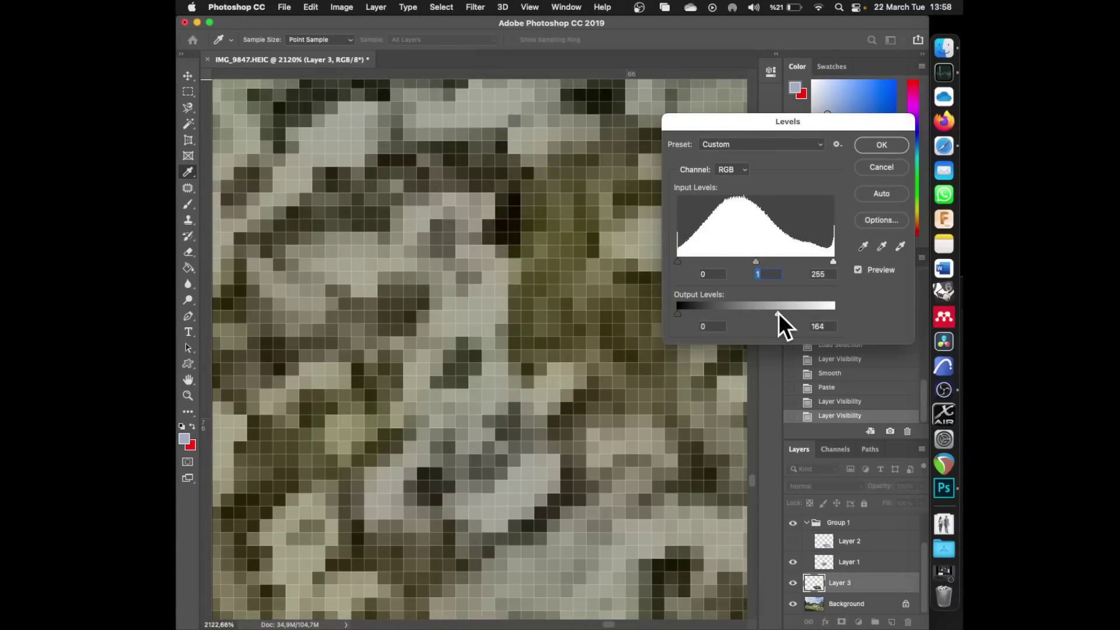
{"action": "left_click_drag", "start_coordinate": [778, 312], "coordinate": [778, 313]}
{"action": "mouse_move", "coordinate": [778, 314]}
{"action": "left_mouse_down"}
{"action": "mouse_move", "coordinate": [814, 310]}
{"action": "mouse_move", "coordinate": [777, 313]}
{"action": "left_mouse_up"}
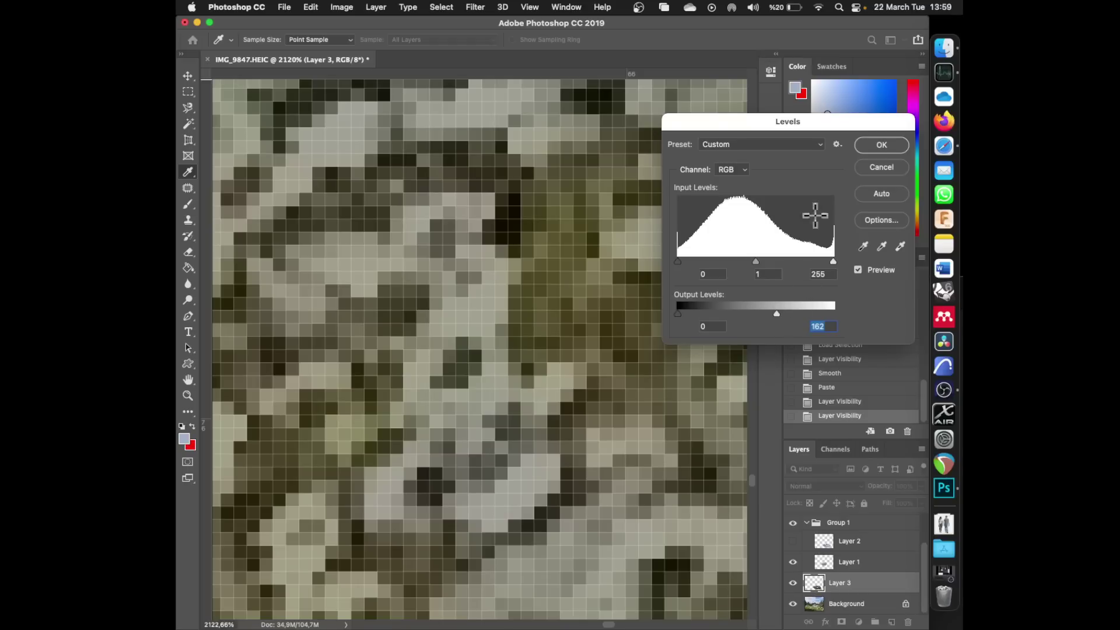
{"action": "left_click", "coordinate": [877, 149]}
- Shift the hue of the darkened grass on Layer 3 to +16 with a Hue/Saturation adjustment
{"action": "scroll", "coordinate": [526, 292], "scroll_direction": "down", "scroll_amount": 1}
{"action": "scroll", "coordinate": [528, 288], "scroll_direction": "down", "scroll_amount": 15}
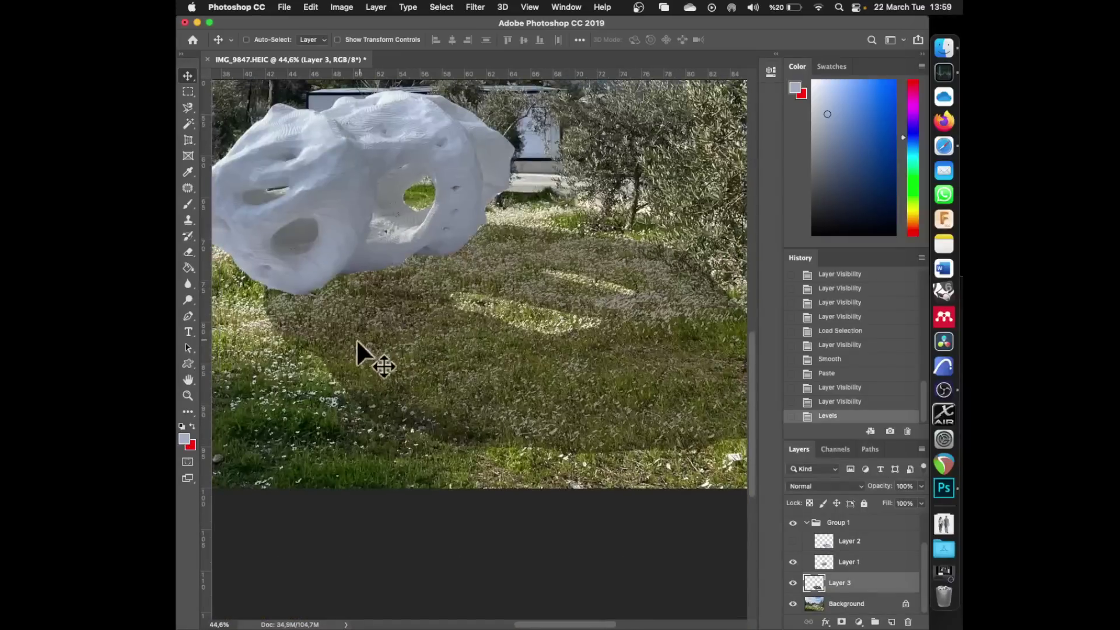
{"action": "scroll", "coordinate": [593, 327], "scroll_direction": "down", "scroll_amount": 3}
{"action": "scroll", "coordinate": [350, 327], "scroll_direction": "up", "scroll_amount": 5}
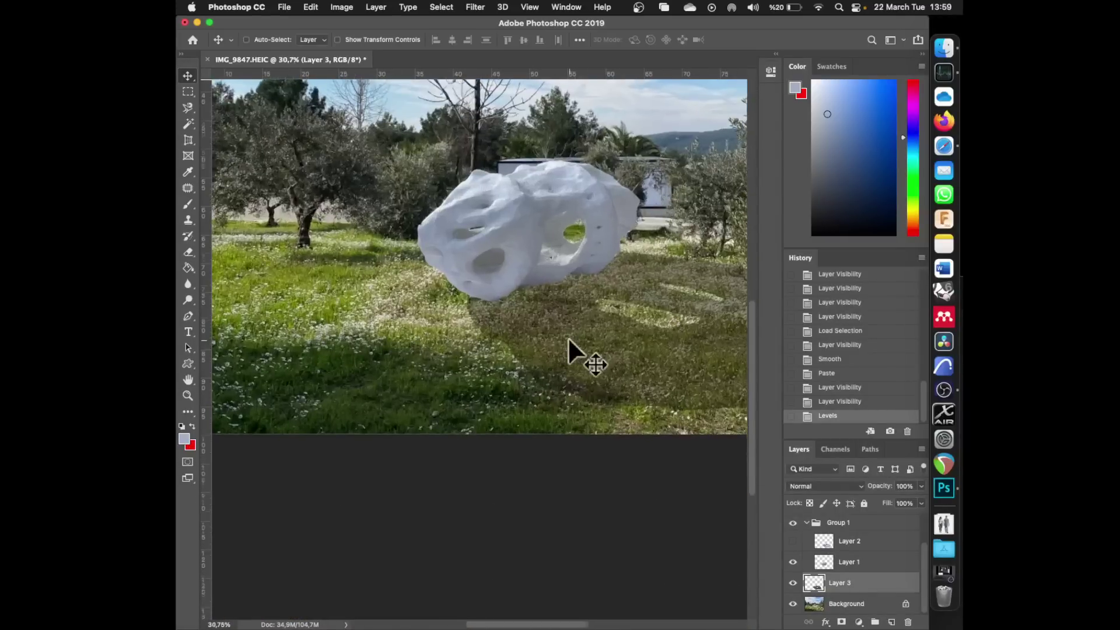
{"action": "scroll", "coordinate": [409, 315], "scroll_direction": "down", "scroll_amount": 5}
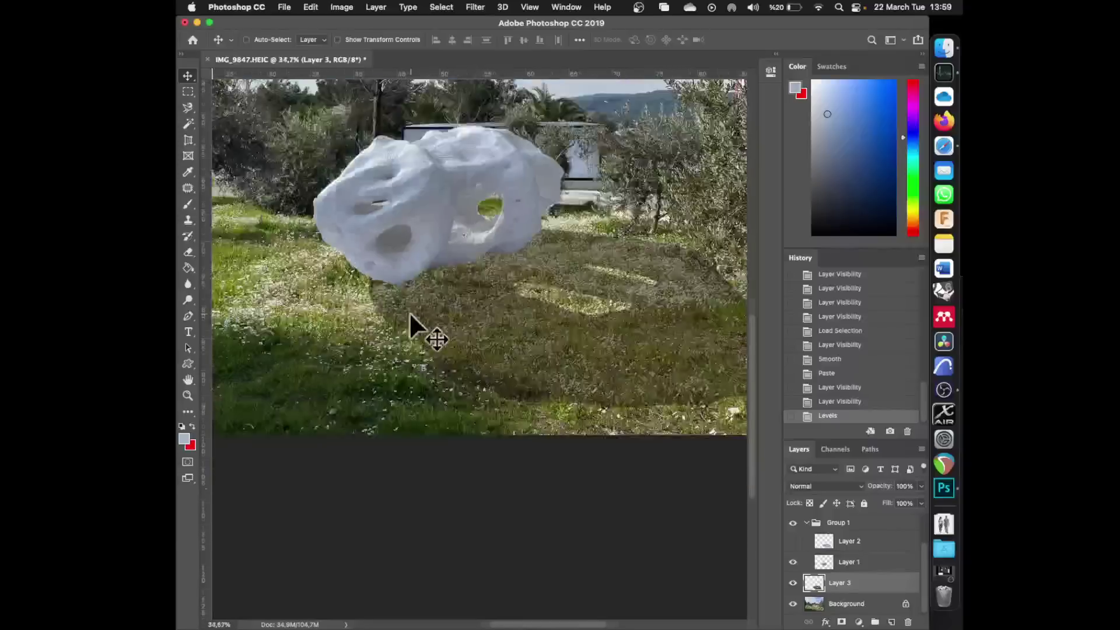
{"action": "left_click", "coordinate": [340, 6]}
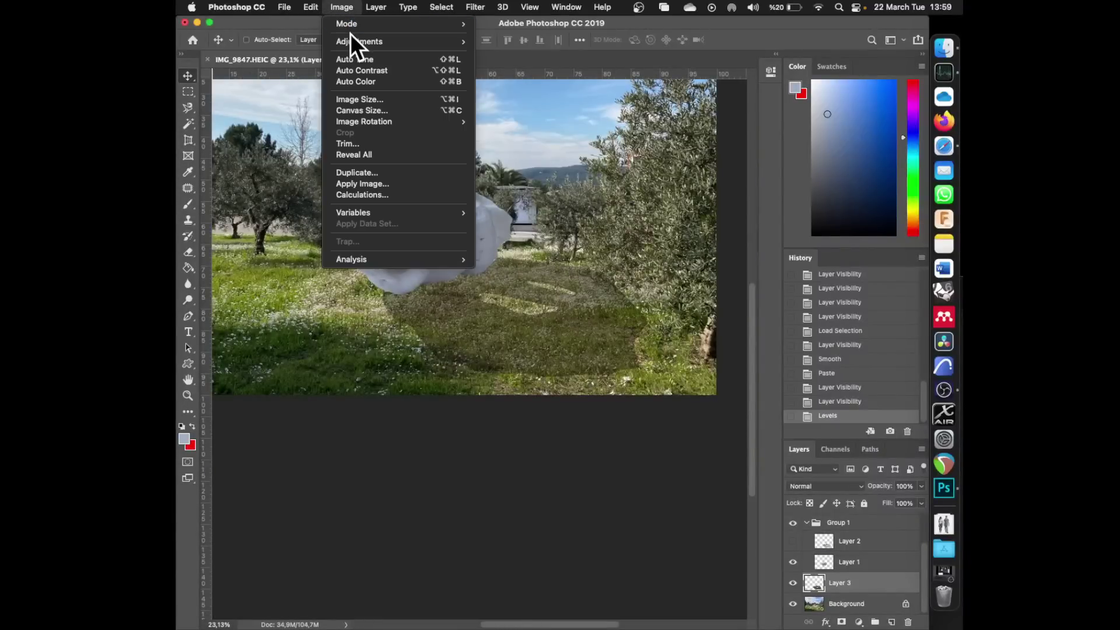
{"action": "mouse_move", "coordinate": [358, 40]}
{"action": "left_click", "coordinate": [536, 102]}
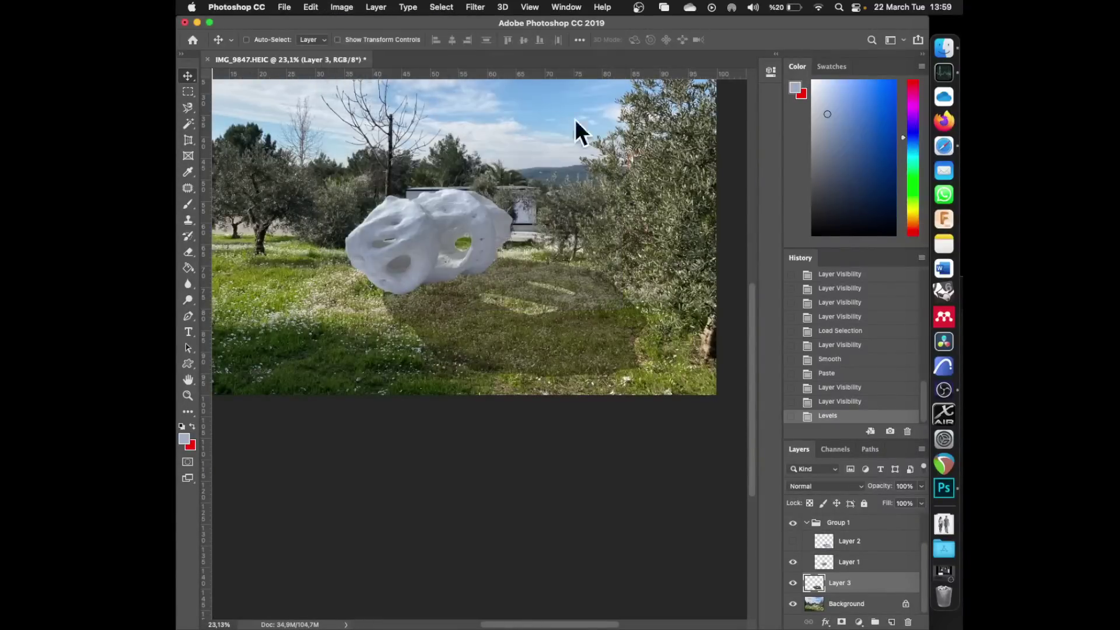
{"action": "left_click_drag", "start_coordinate": [649, 181], "coordinate": [919, 149]}
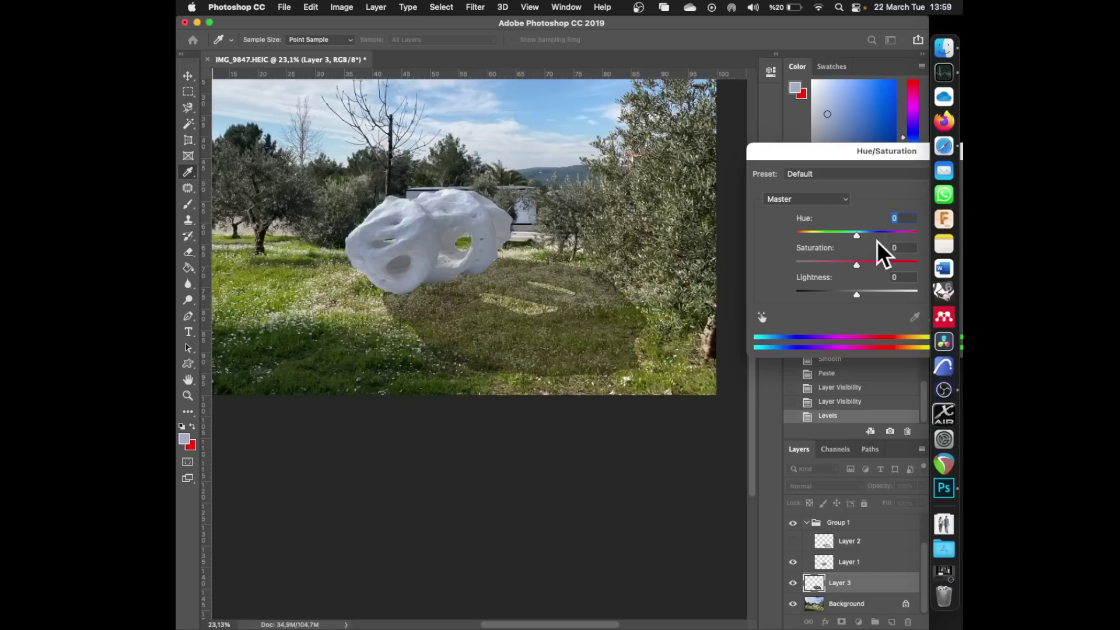
{"action": "left_click_drag", "start_coordinate": [855, 236], "coordinate": [868, 236]}
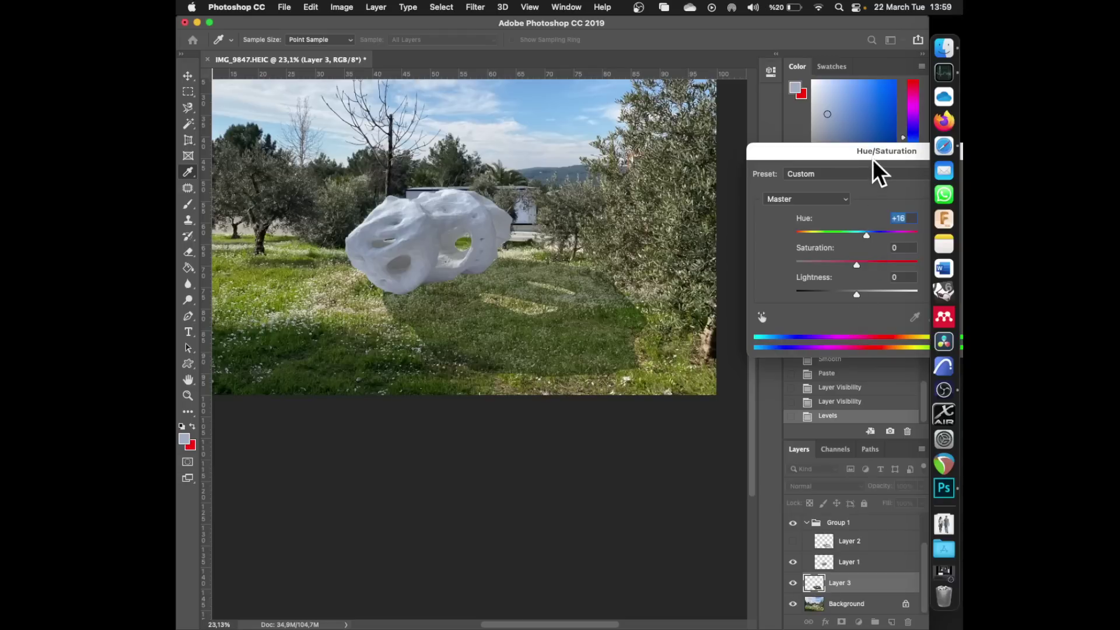
{"action": "left_click_drag", "start_coordinate": [873, 159], "coordinate": [631, 413]}
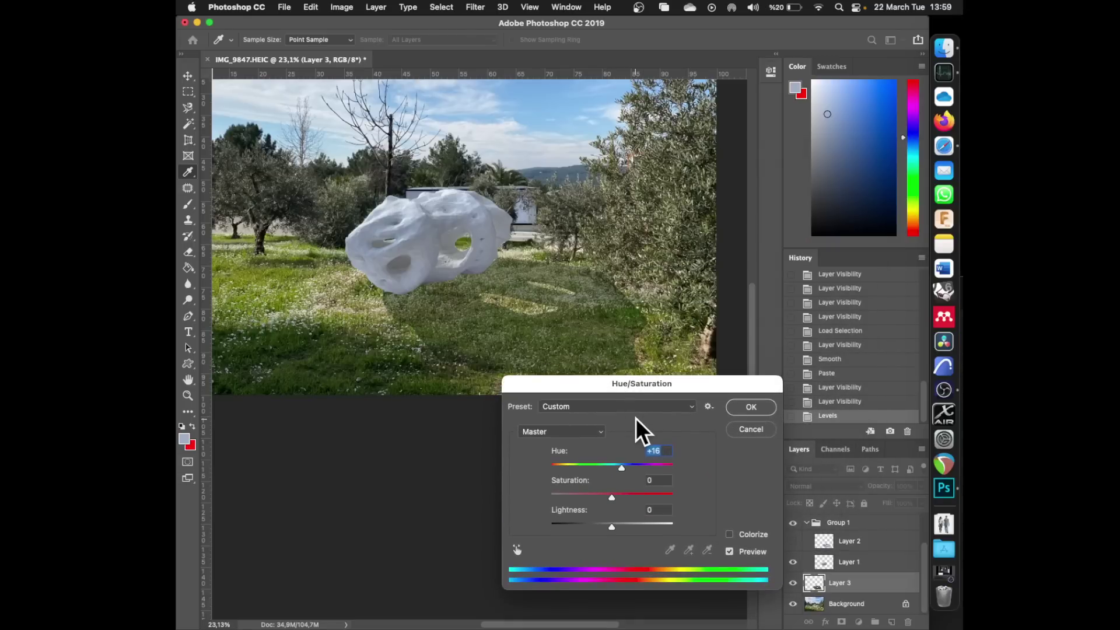
{"action": "left_click", "coordinate": [733, 407]}
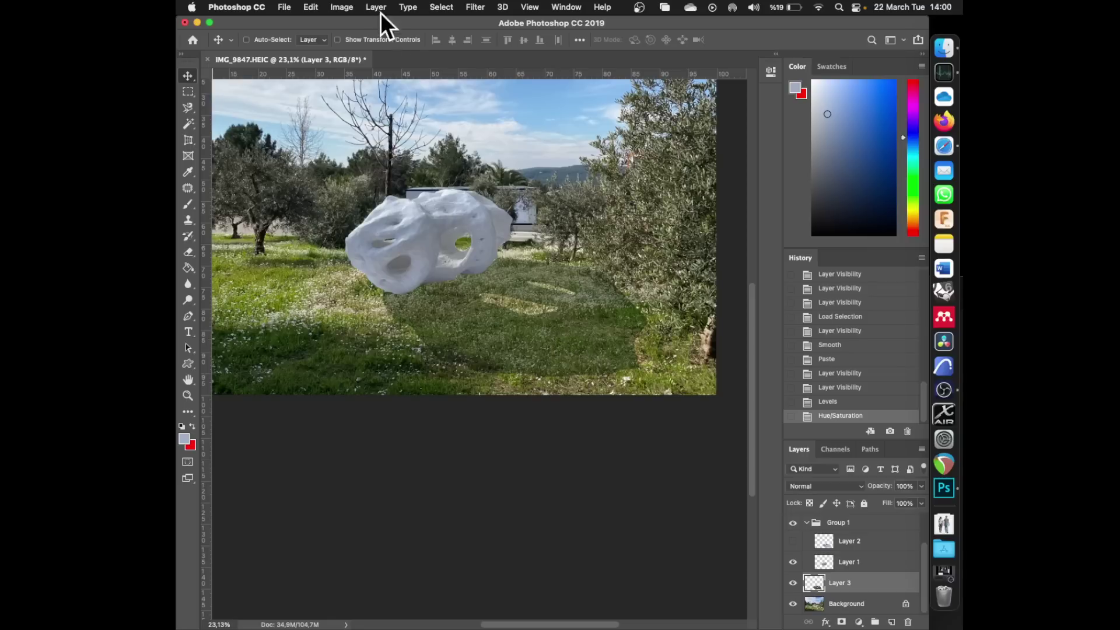
- Save the layered composition in Photoshop format as IMG_9847.psd in the Normal Aci folder
{"action": "left_click", "coordinate": [284, 7]}
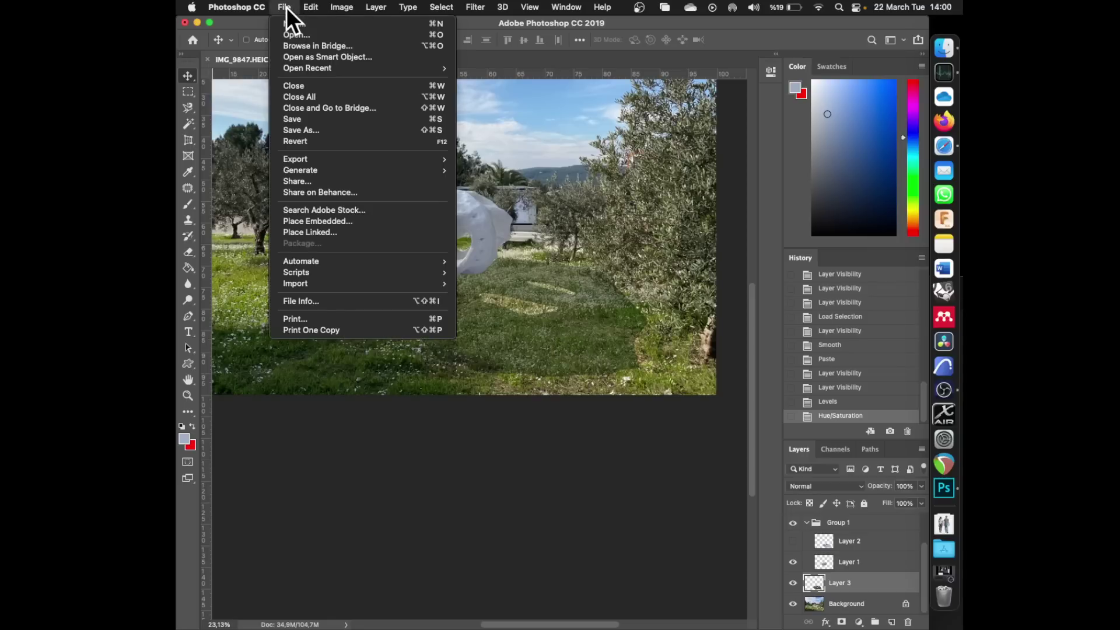
{"action": "left_click", "coordinate": [337, 130]}
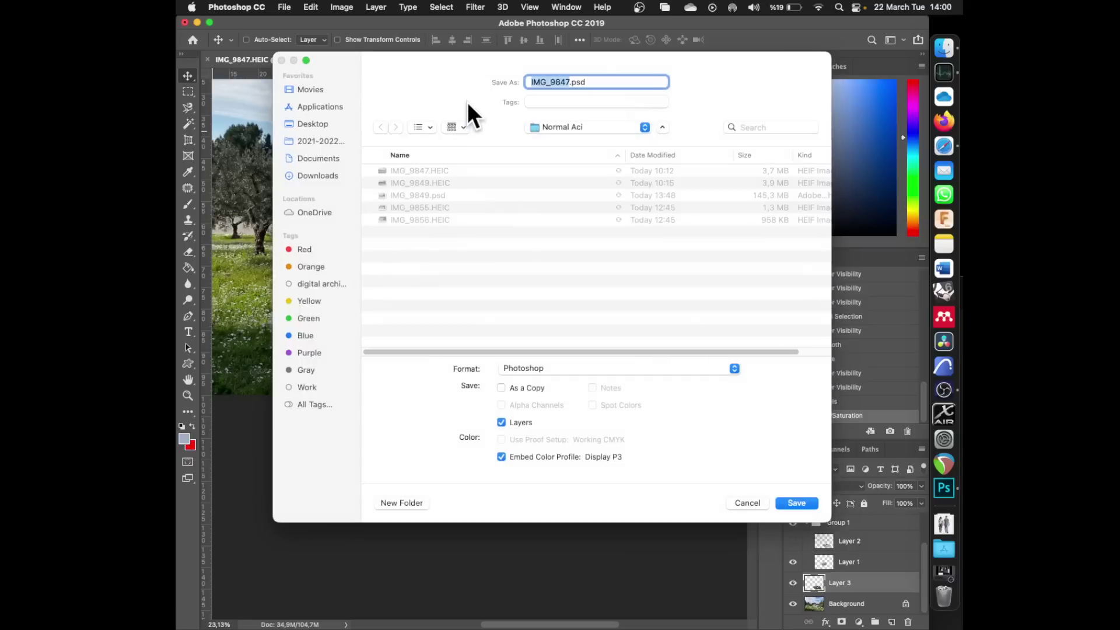
{"action": "left_click", "coordinate": [799, 503]}
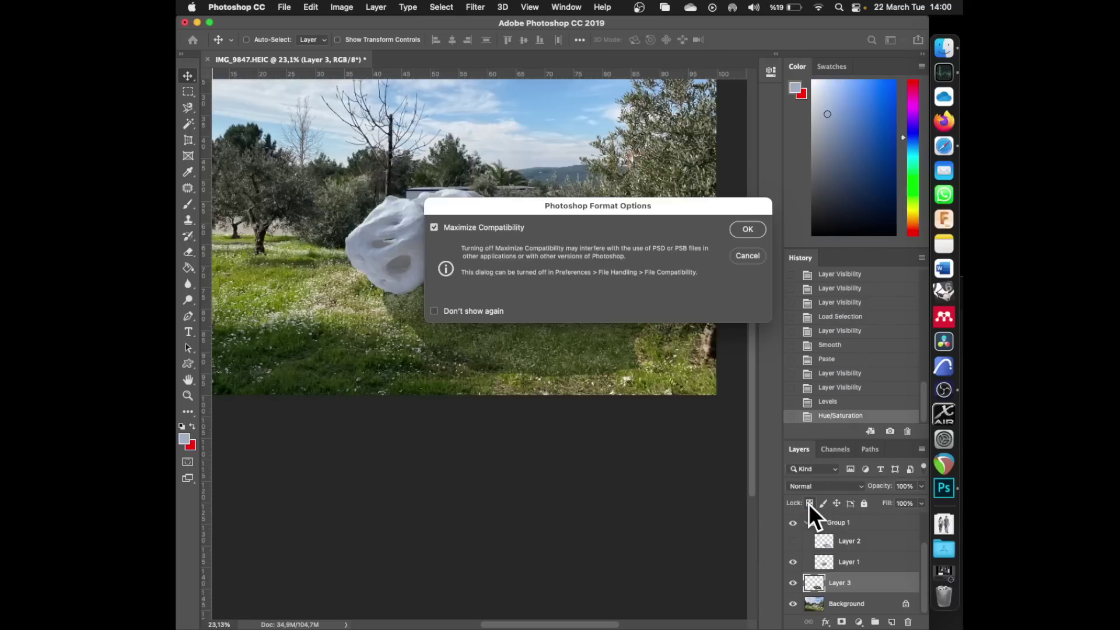